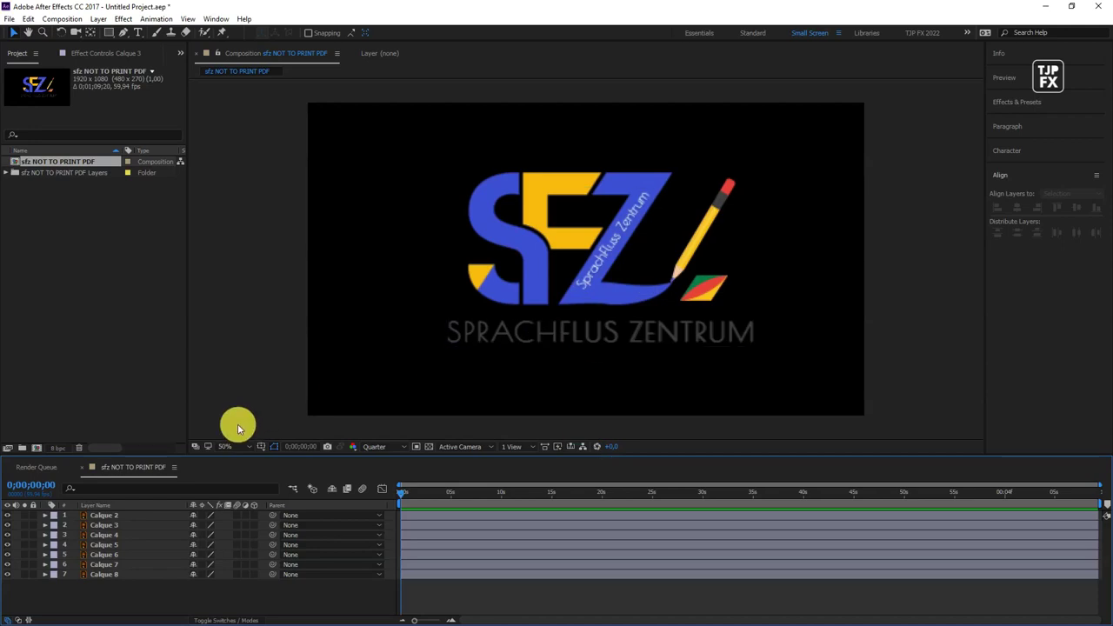
# Fit the composition in the viewer and ready the Pen tool with no layer selected.
pyautogui.click(278, 239)
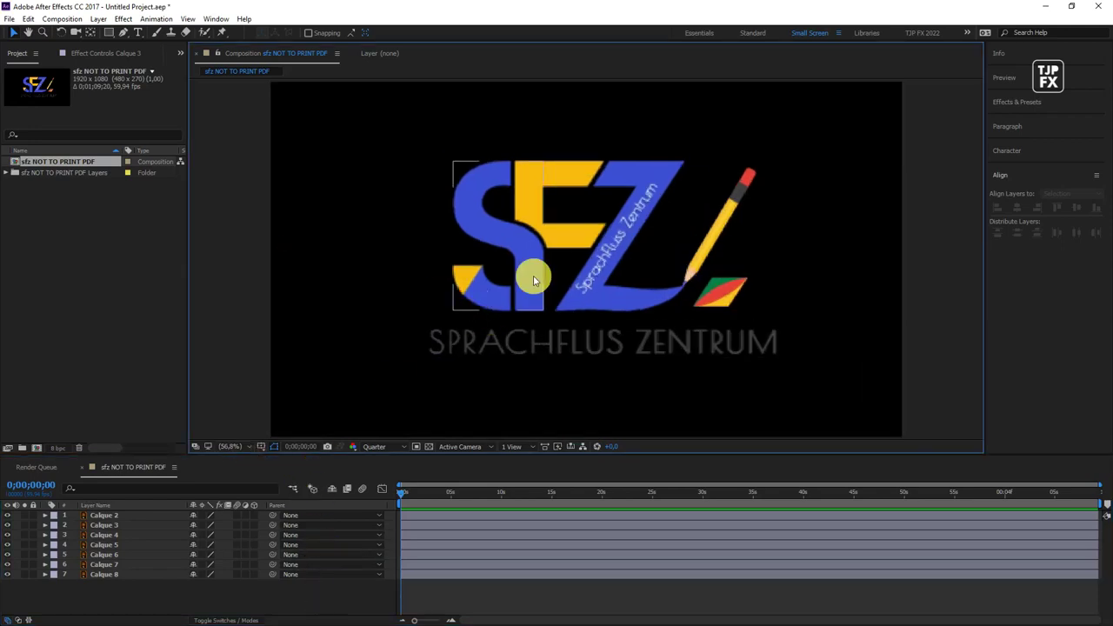
pyautogui.click(468, 185)
pyautogui.click(318, 592)
pyautogui.click(474, 213)
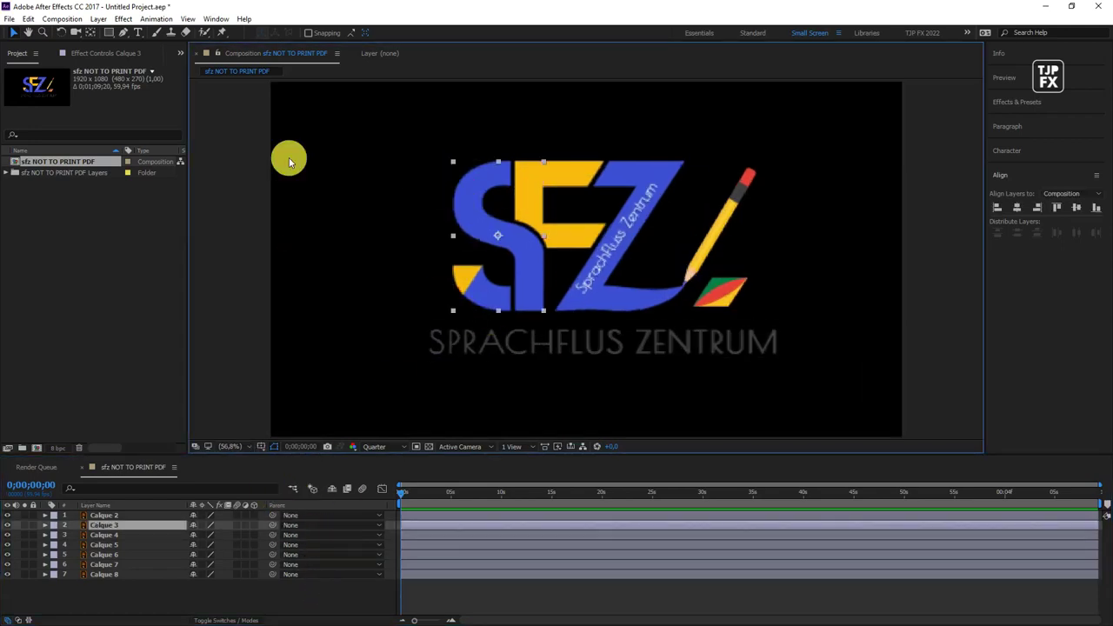
pyautogui.click(123, 32)
pyautogui.click(354, 601)
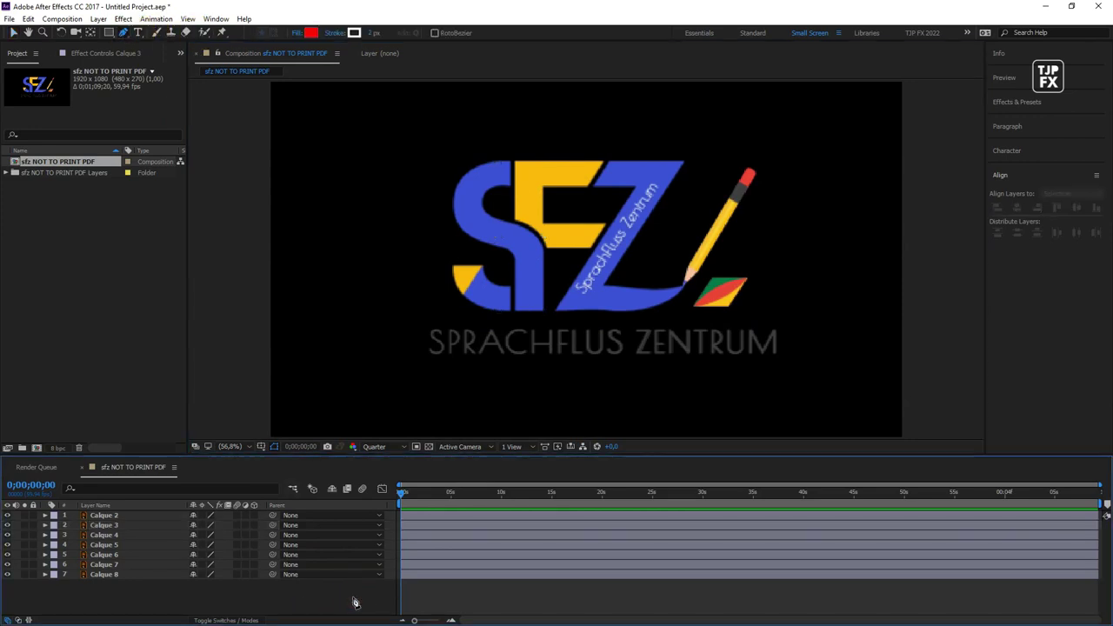
pyautogui.scroll(1, 501, 198)
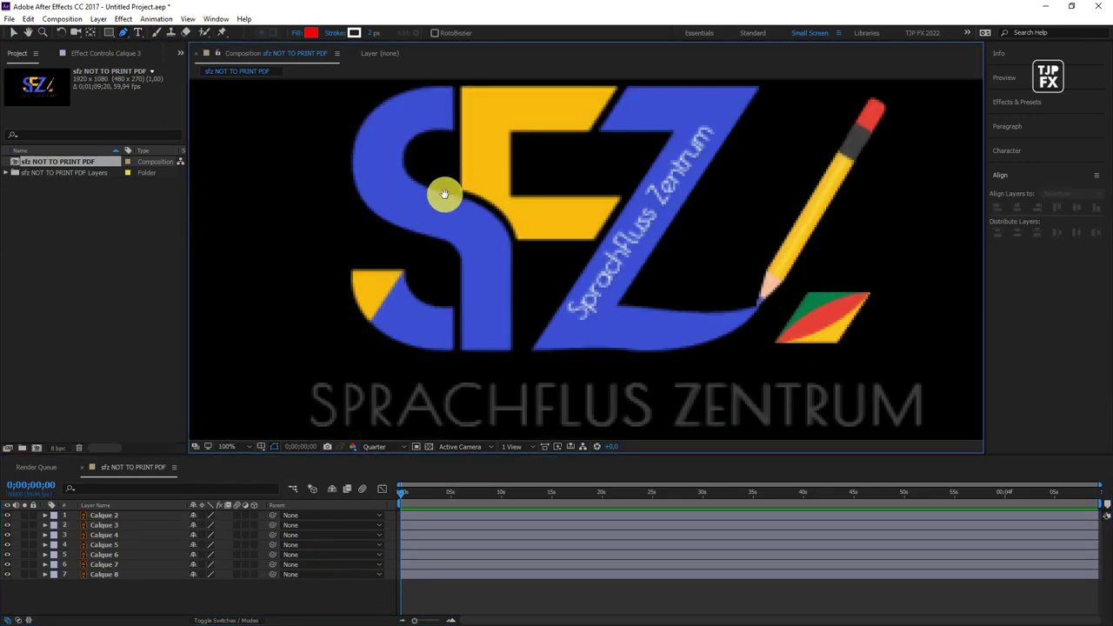
pyautogui.scroll(1, 442, 194)
# Trace a curved path from the top of the S down to the bottom of its stem.
pyautogui.click(489, 139)
pyautogui.moveTo(416, 205); pyautogui.dragTo(424, 251)
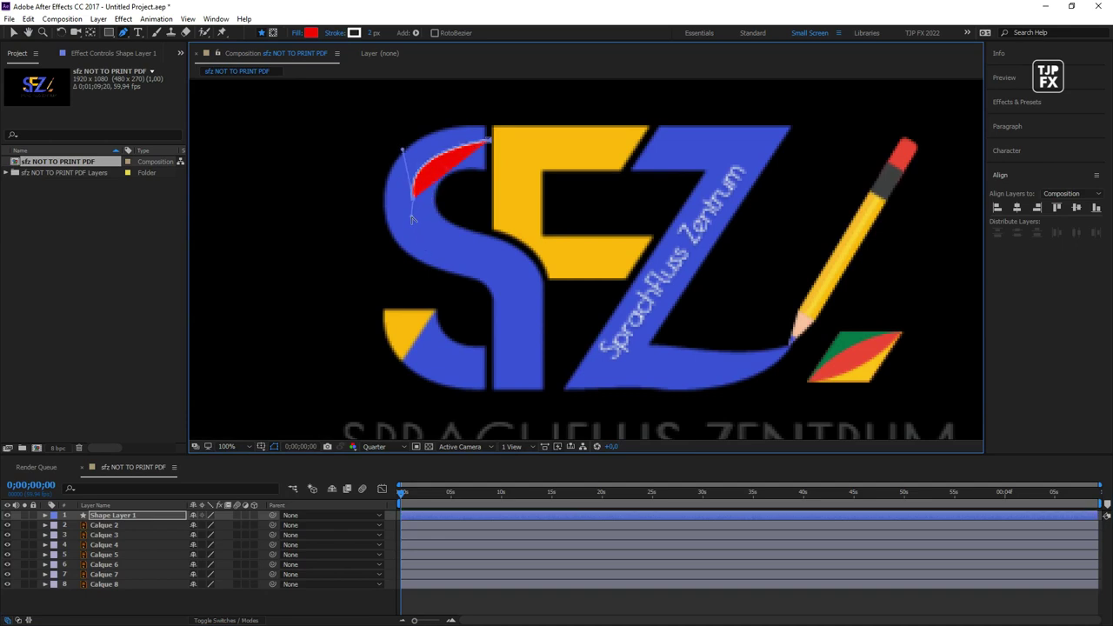
pyautogui.click(481, 258)
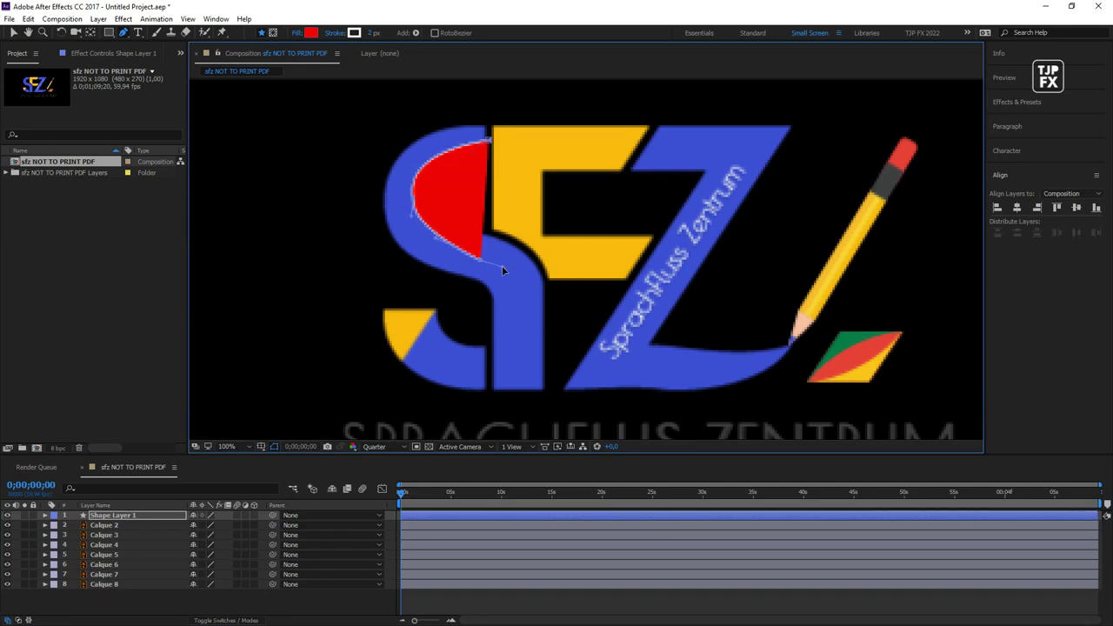
pyautogui.scroll(-1, 510, 439)
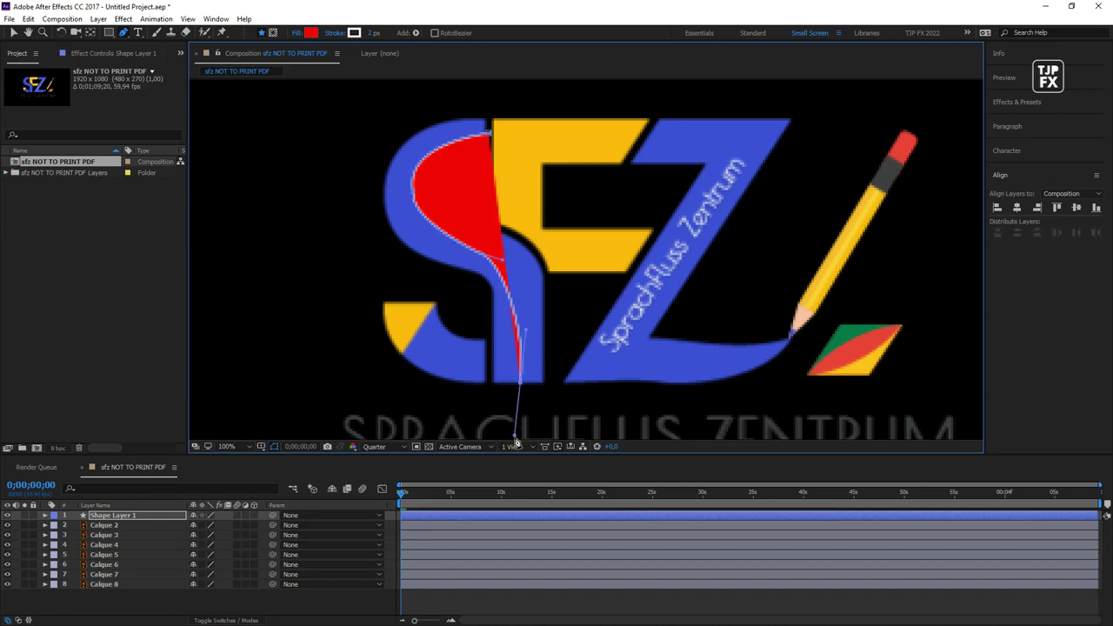
pyautogui.moveTo(526, 304)
pyautogui.mouseDown()
pyautogui.moveTo(514, 283)
pyautogui.moveTo(519, 327)
pyautogui.mouseUp()
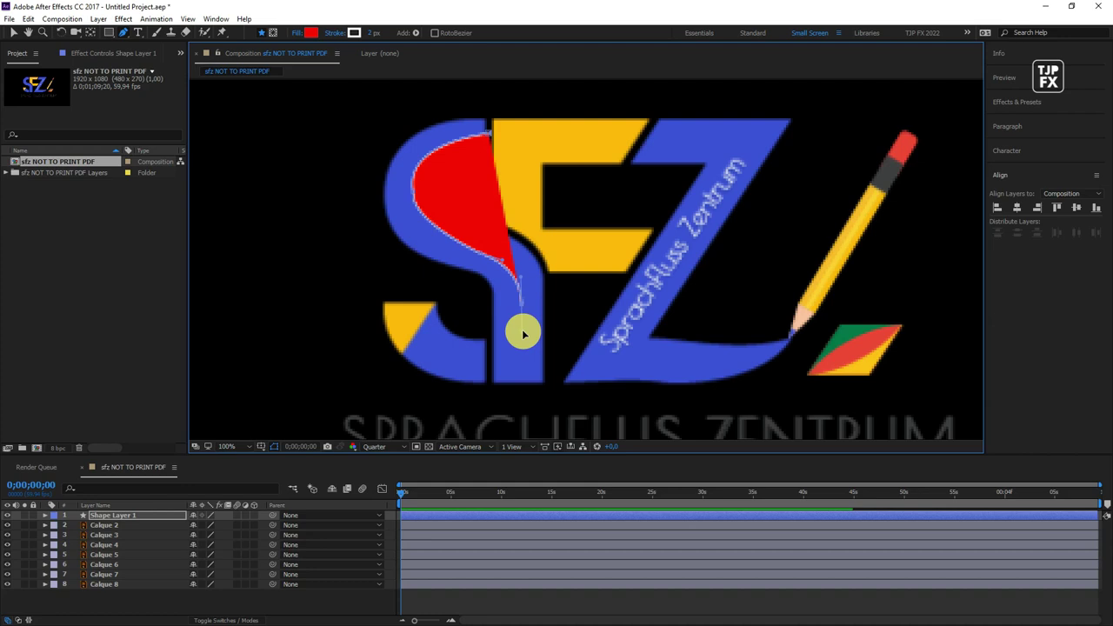
pyautogui.click(525, 383)
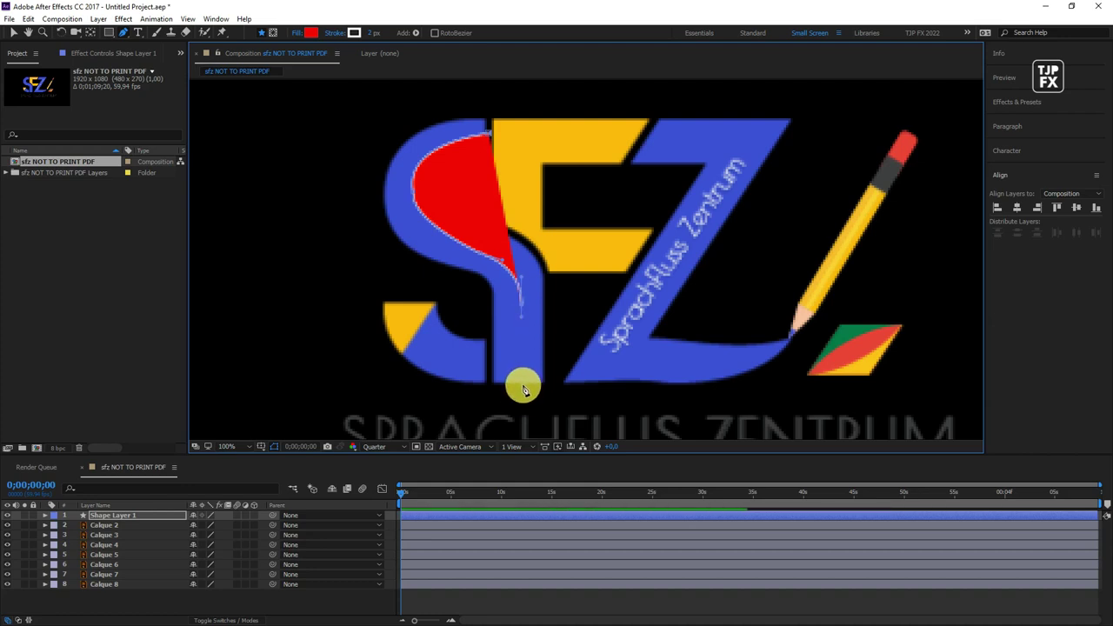
# Set the new shape's fill to None.
pyautogui.click(299, 37)
pyautogui.click(522, 293)
pyautogui.click(534, 350)
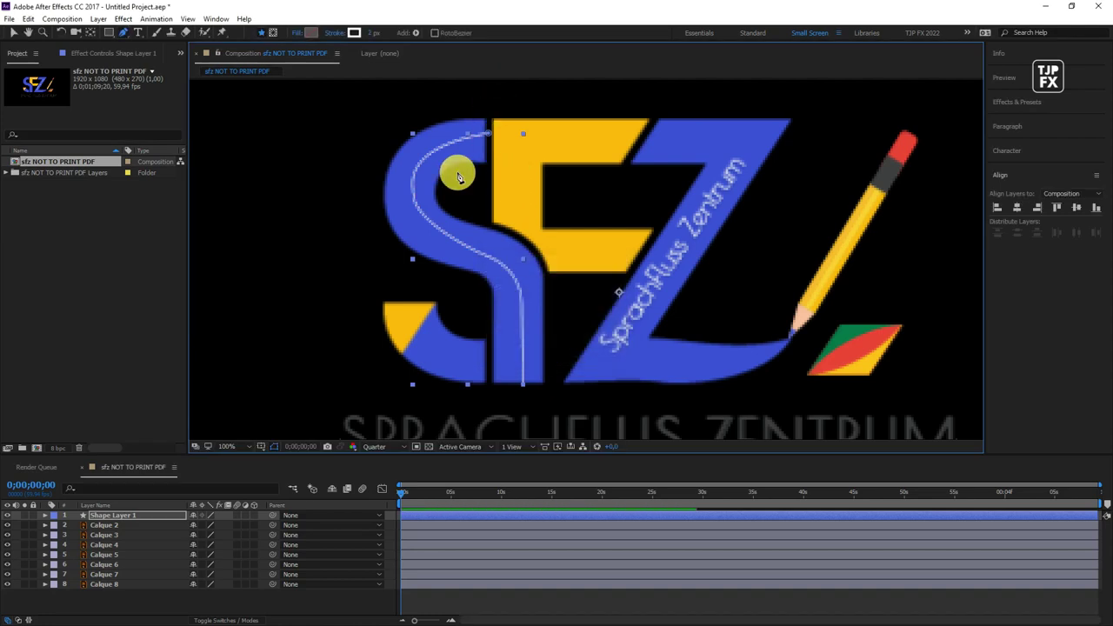
# Adjust the path's vertices at the S top and along its lower curve.
pyautogui.scroll(3, 459, 176)
pyautogui.scroll(-3, 415, 186)
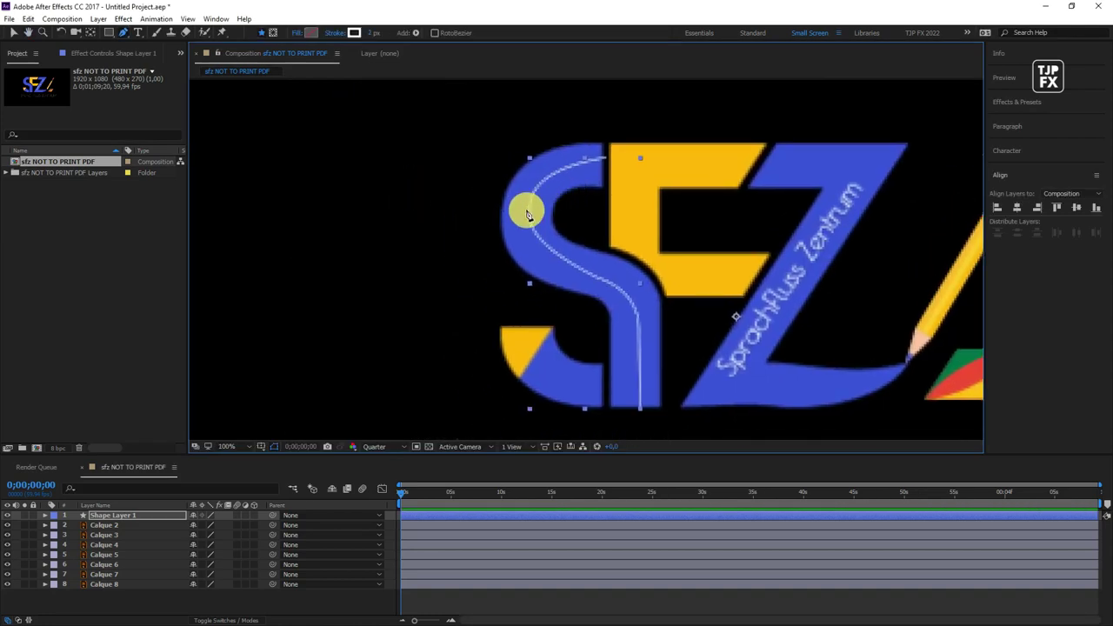
pyautogui.moveTo(522, 211); pyautogui.dragTo(603, 165)
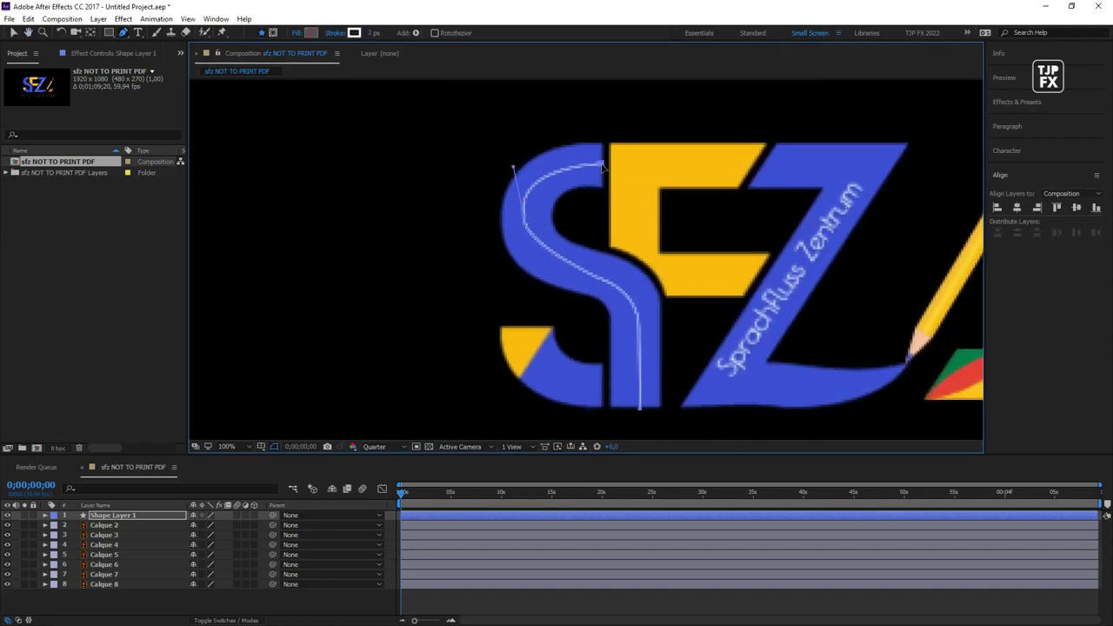
pyautogui.click(621, 293)
pyautogui.click(628, 296)
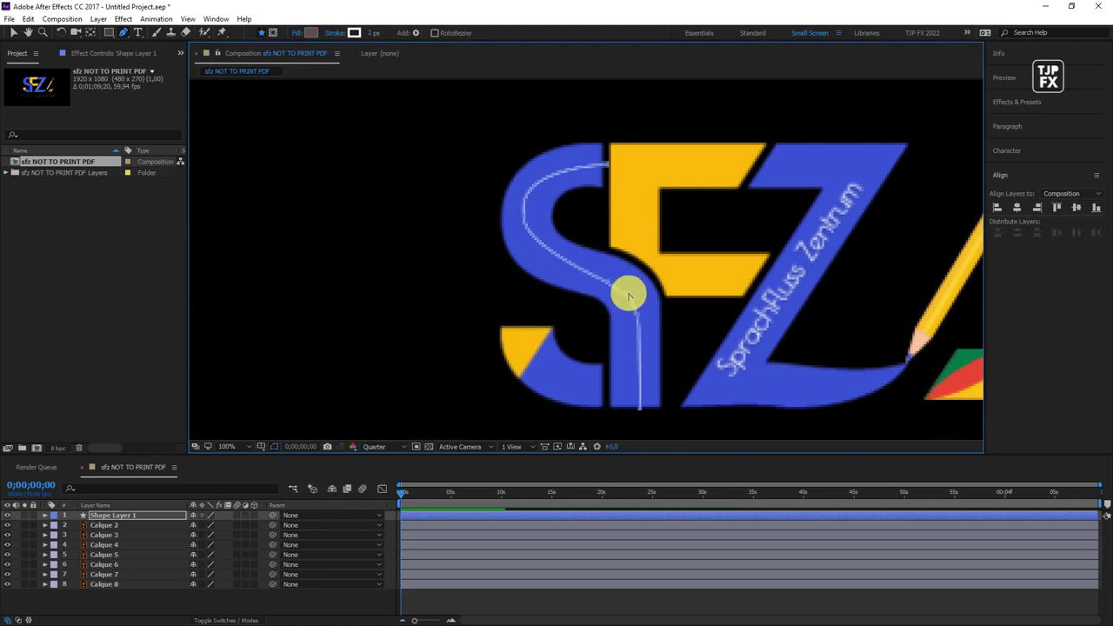
pyautogui.click(640, 302)
pyautogui.click(607, 166)
pyautogui.press('v')
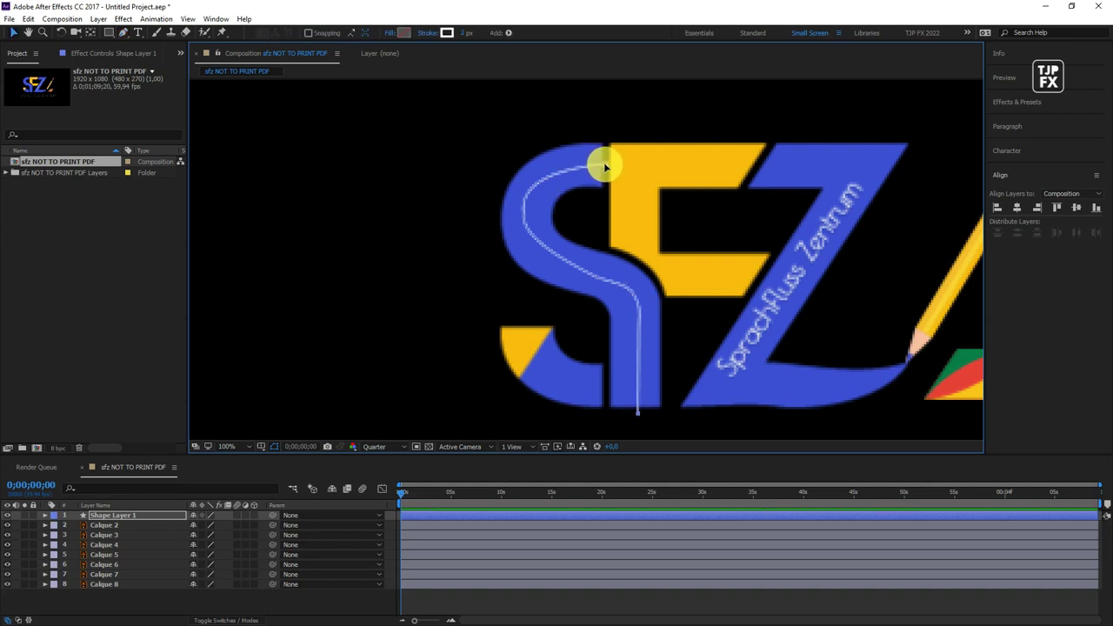
pyautogui.click(518, 164)
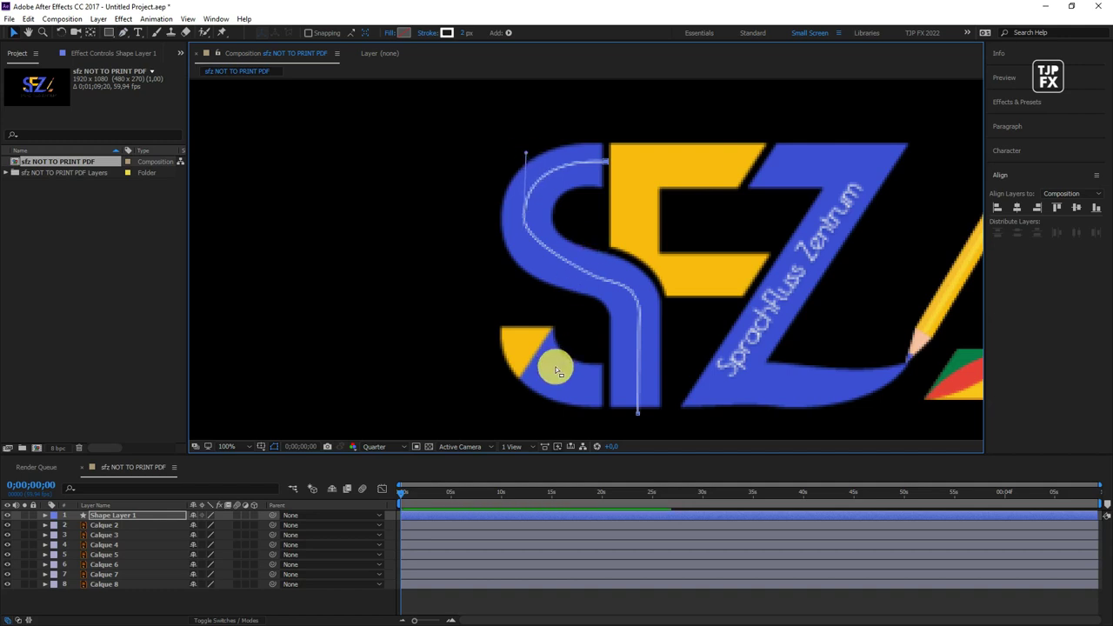
# Deselect the S path layer, return to the Pen tool and recentre the logo.
pyautogui.click(528, 601)
pyautogui.press('g')
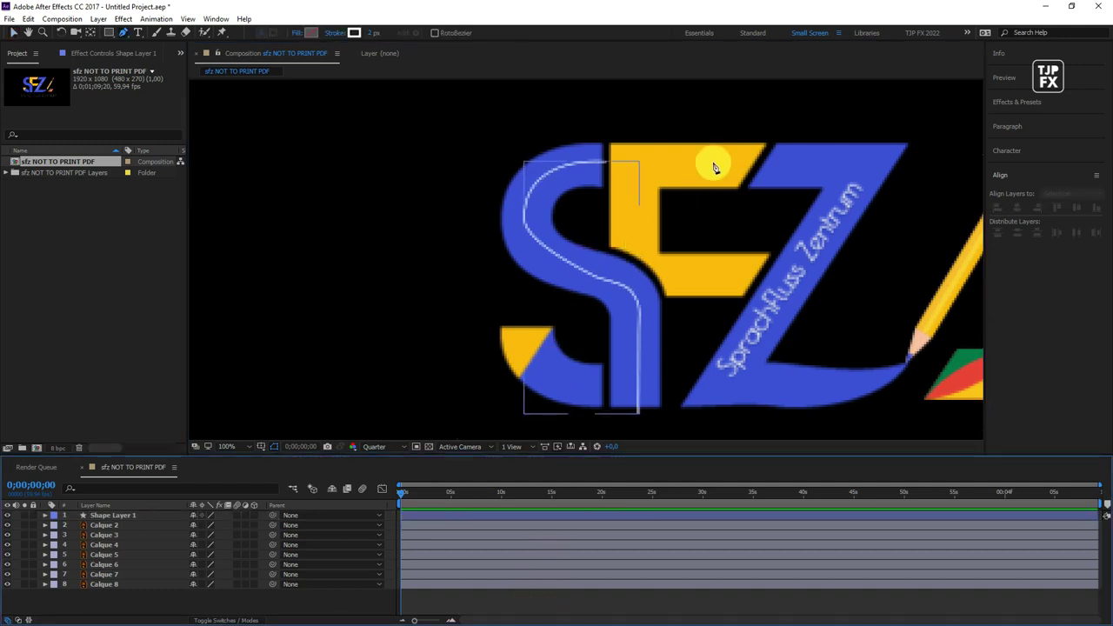
pyautogui.moveTo(713, 168); pyautogui.dragTo(662, 206)
# Trace a path along the F's top edge, inner corner and middle bar.
pyautogui.click(674, 203)
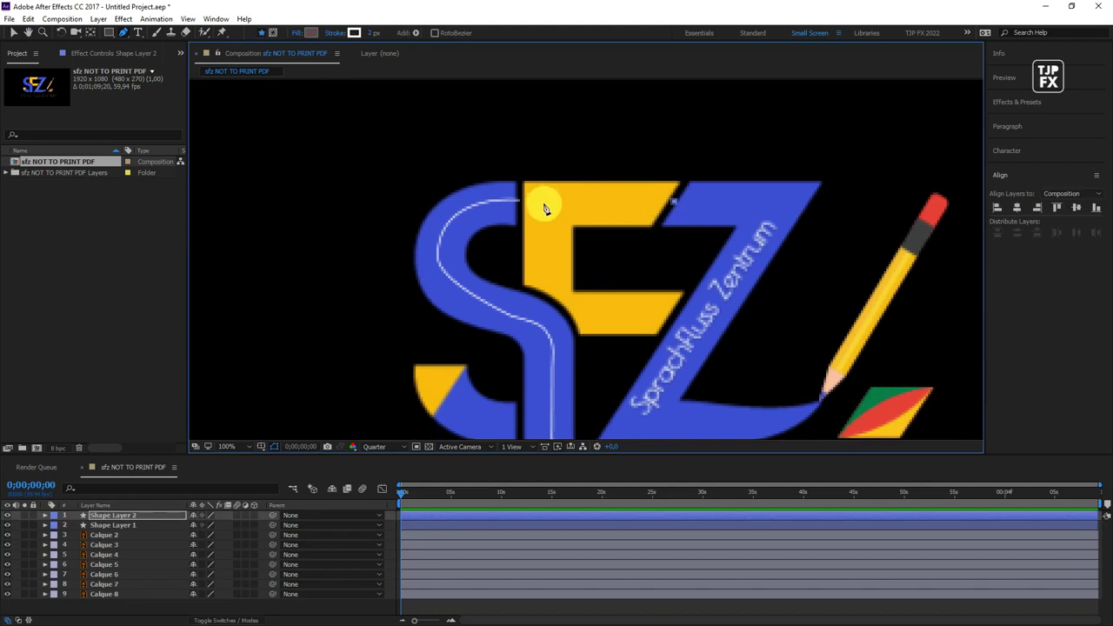
pyautogui.click(545, 203)
pyautogui.click(576, 302)
pyautogui.click(637, 323)
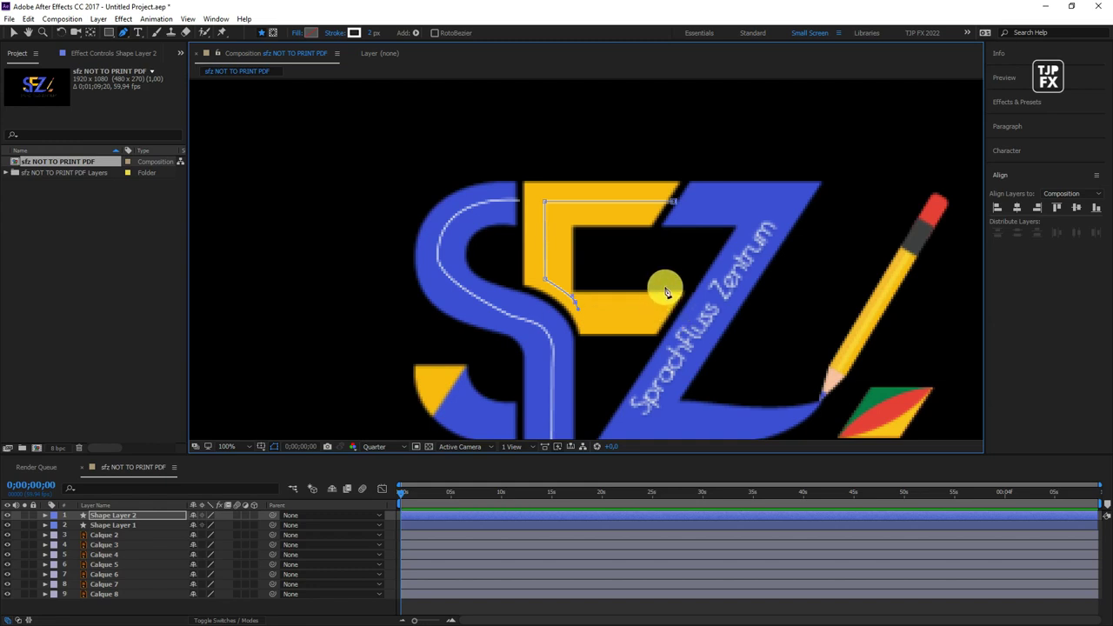
pyautogui.scroll(2, 596, 315)
pyautogui.moveTo(540, 245); pyautogui.dragTo(548, 264)
pyautogui.click(548, 262)
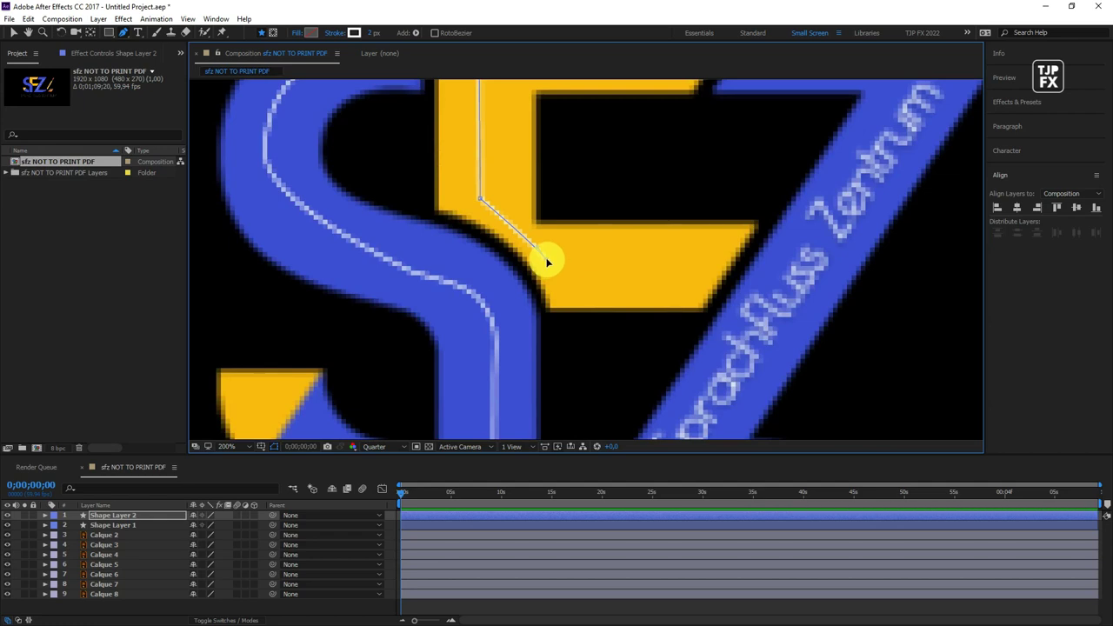
pyautogui.click(735, 278)
pyautogui.keyDown('shift'); pyautogui.click(738, 274); pyautogui.keyUp('shift')
# Zoom back out to the whole logo and deselect the shape layers.
pyautogui.press(',')
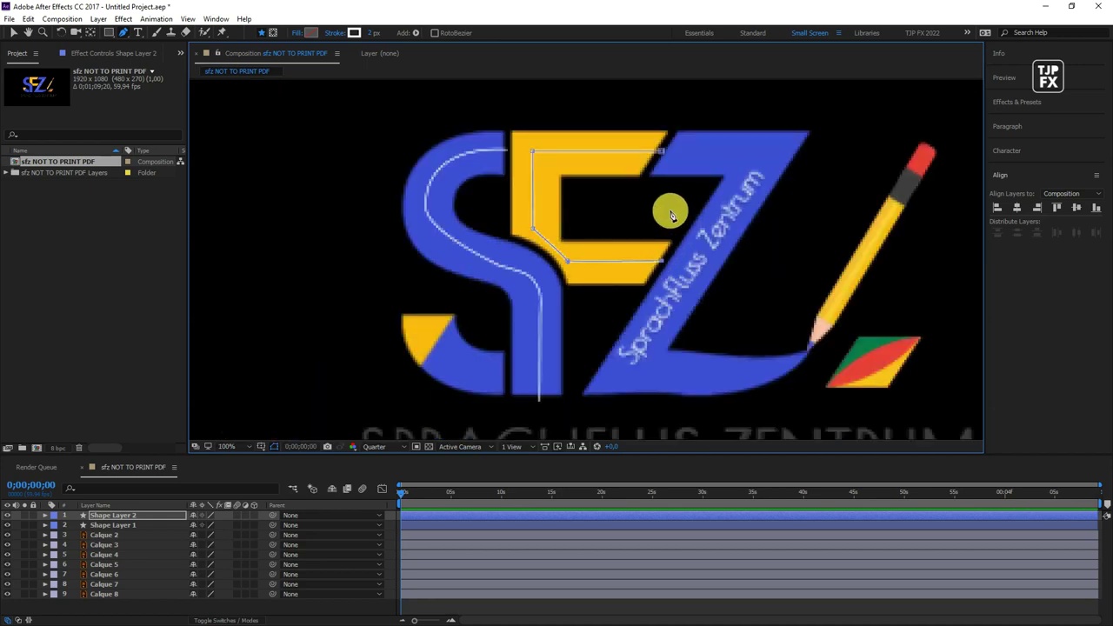
pyautogui.scroll(3, 683, 225)
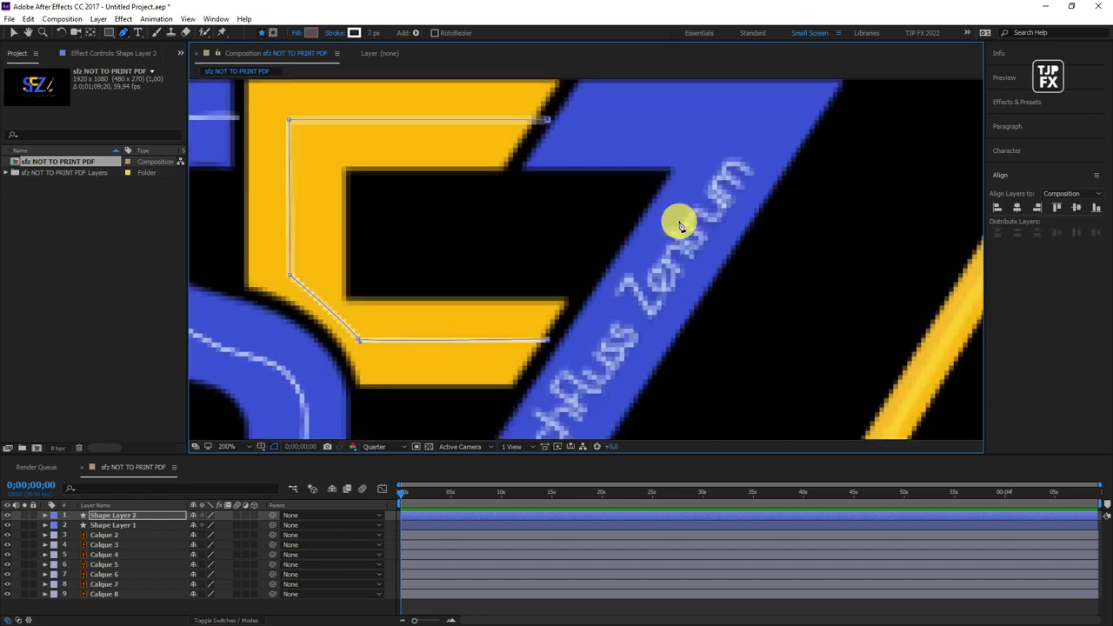
pyautogui.scroll(-3, 686, 218)
pyautogui.press('g')
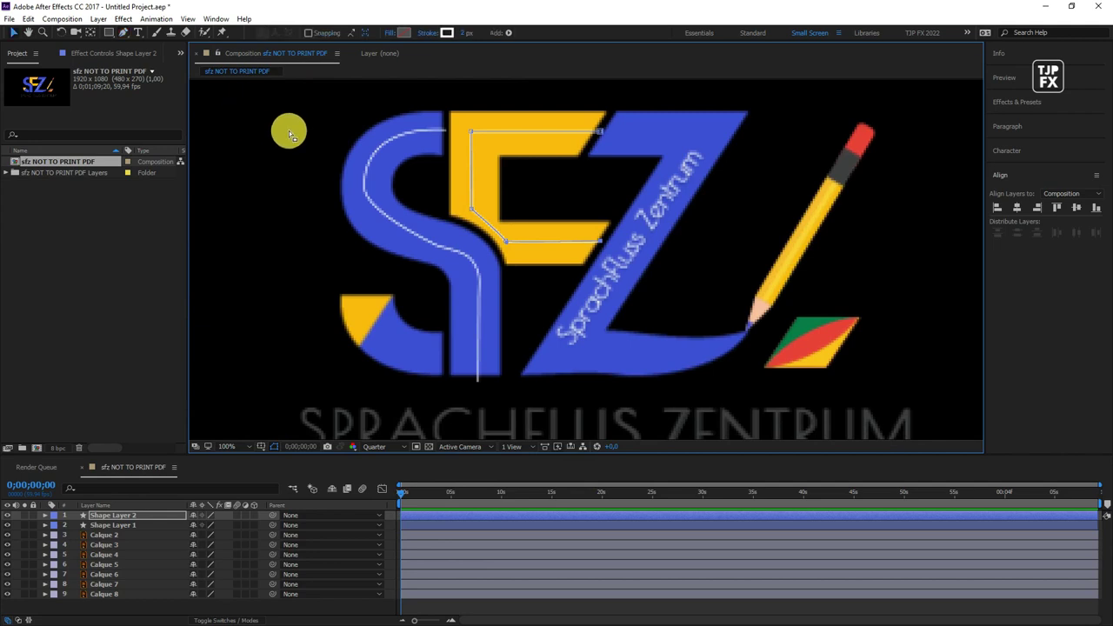
pyautogui.press('v')
pyautogui.click(874, 215)
# Draw a path along the Z's top and diagonal, curving its bottom to the pencil tip, then deselect it.
pyautogui.press('g')
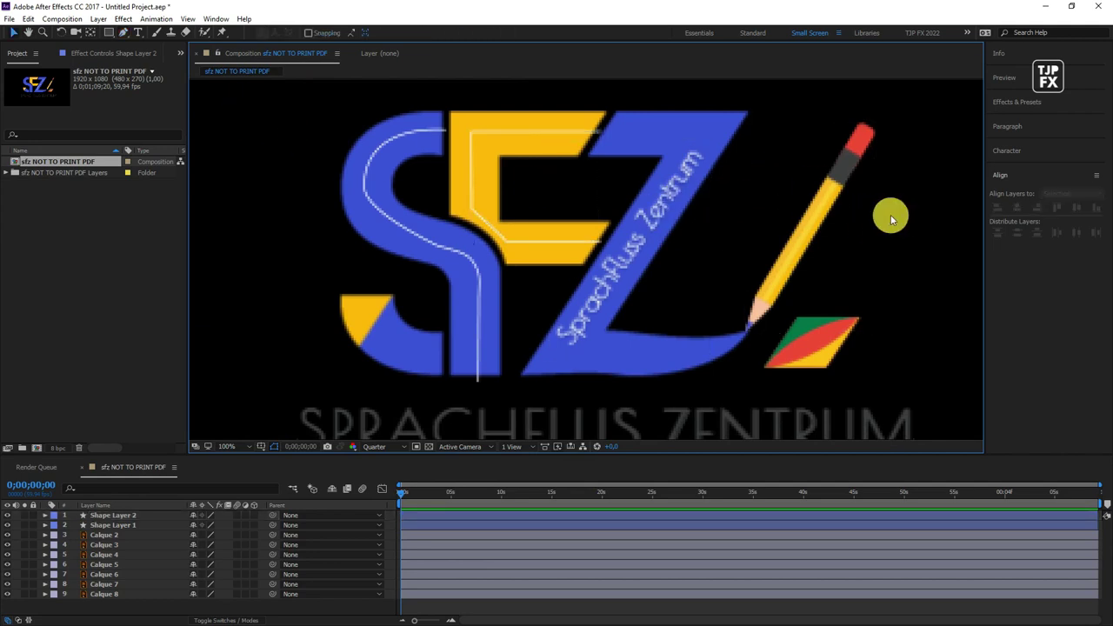
pyautogui.click(614, 139)
pyautogui.moveTo(665, 134); pyautogui.dragTo(723, 144)
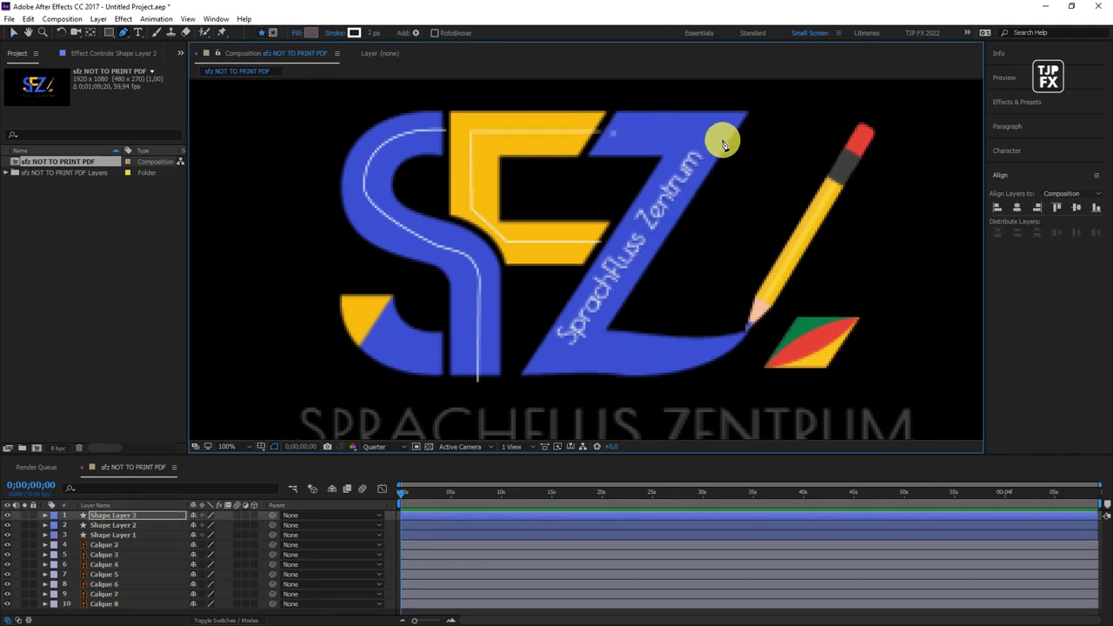
pyautogui.click(567, 348)
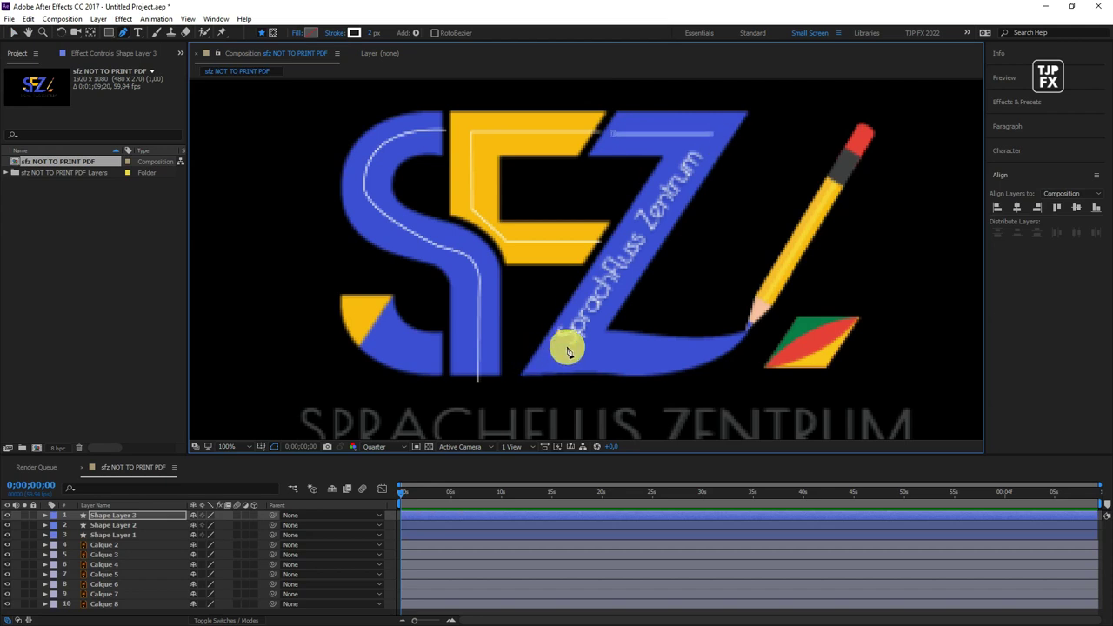
pyautogui.click(680, 355)
pyautogui.moveTo(681, 354); pyautogui.dragTo(651, 357)
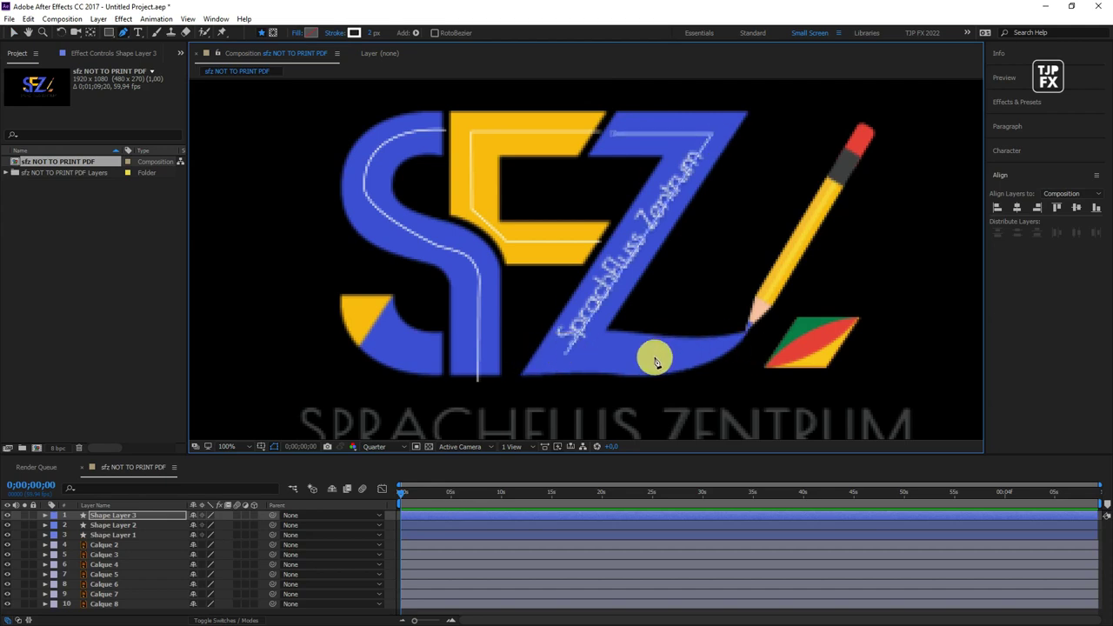
pyautogui.moveTo(738, 338); pyautogui.dragTo(770, 320)
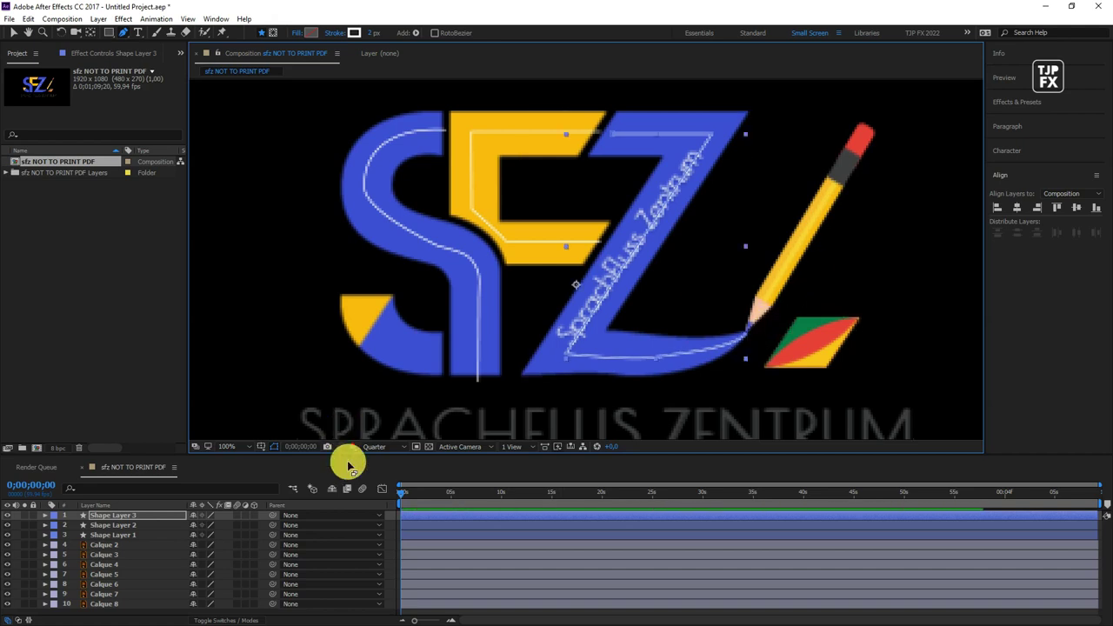
pyautogui.click(150, 416)
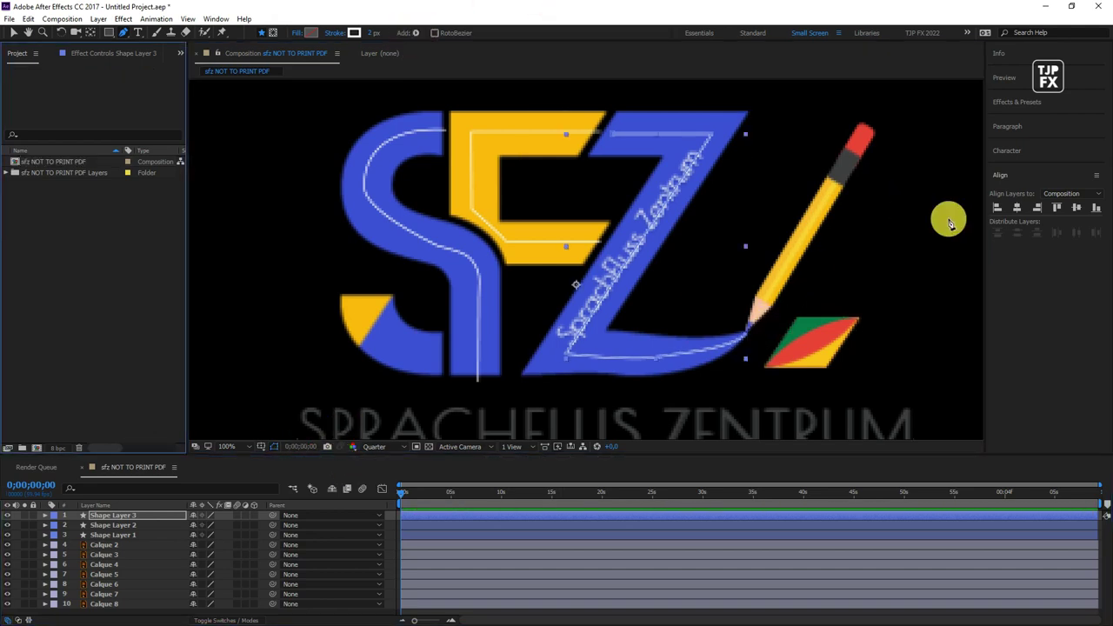
pyautogui.click(390, 562)
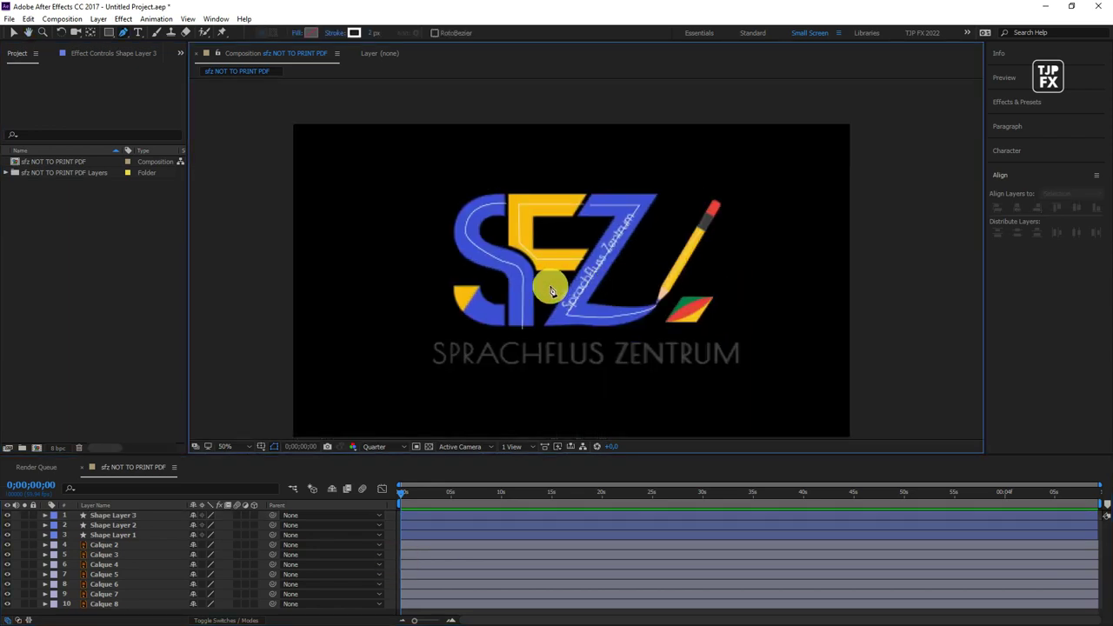
# Raise the stroke width of all three shape layers to 75 px.
pyautogui.click(109, 535)
pyautogui.keyDown('shift'); pyautogui.click(122, 516); pyautogui.keyUp('shift')
pyautogui.moveTo(374, 32); pyautogui.dragTo(409, 32)
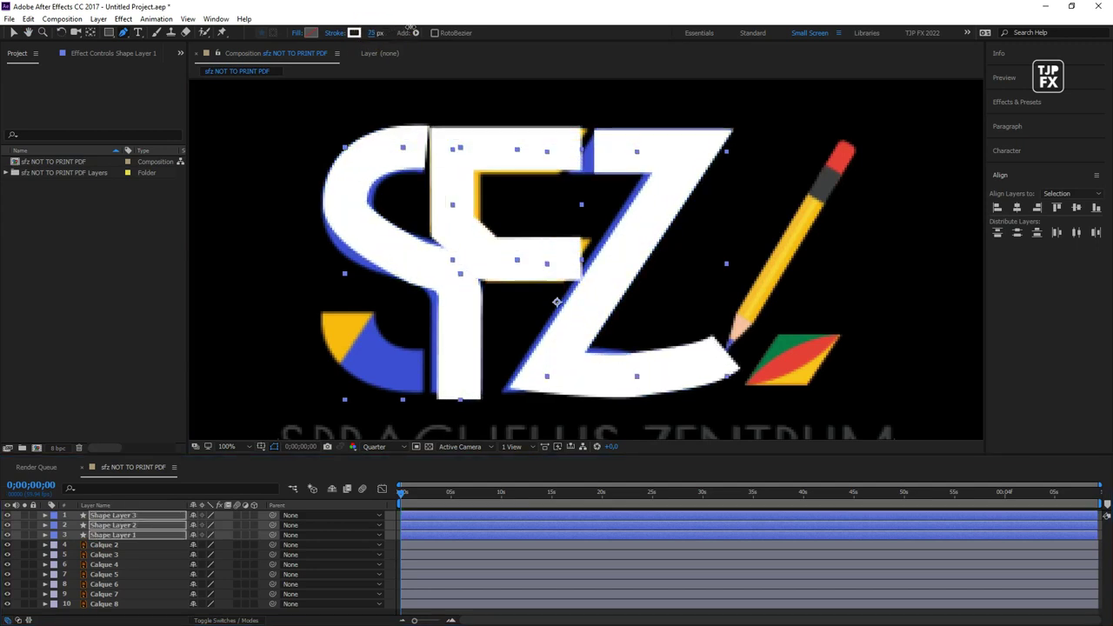
pyautogui.click(145, 551)
# Nudge the Z path's corner points and bottom curve to fit the letter.
pyautogui.click(611, 242)
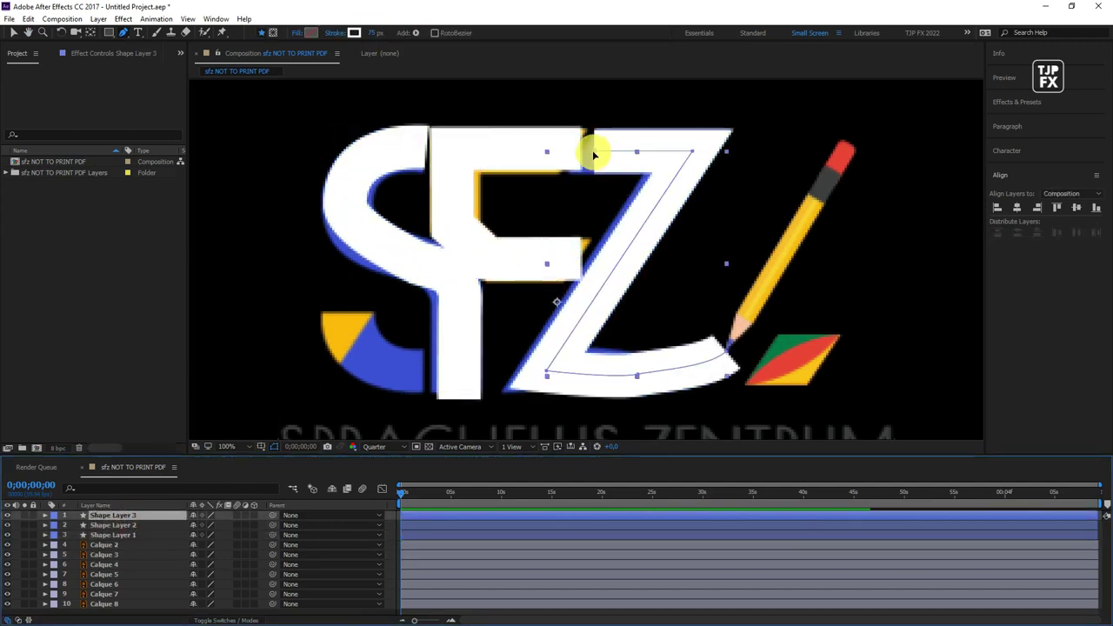
pyautogui.moveTo(596, 151); pyautogui.dragTo(582, 153)
pyautogui.moveTo(546, 372); pyautogui.dragTo(539, 371)
pyautogui.click(691, 152)
pyautogui.moveTo(691, 152); pyautogui.dragTo(688, 151)
pyautogui.click(721, 366)
pyautogui.moveTo(636, 371); pyautogui.dragTo(631, 368)
pyautogui.moveTo(539, 374); pyautogui.dragTo(541, 372)
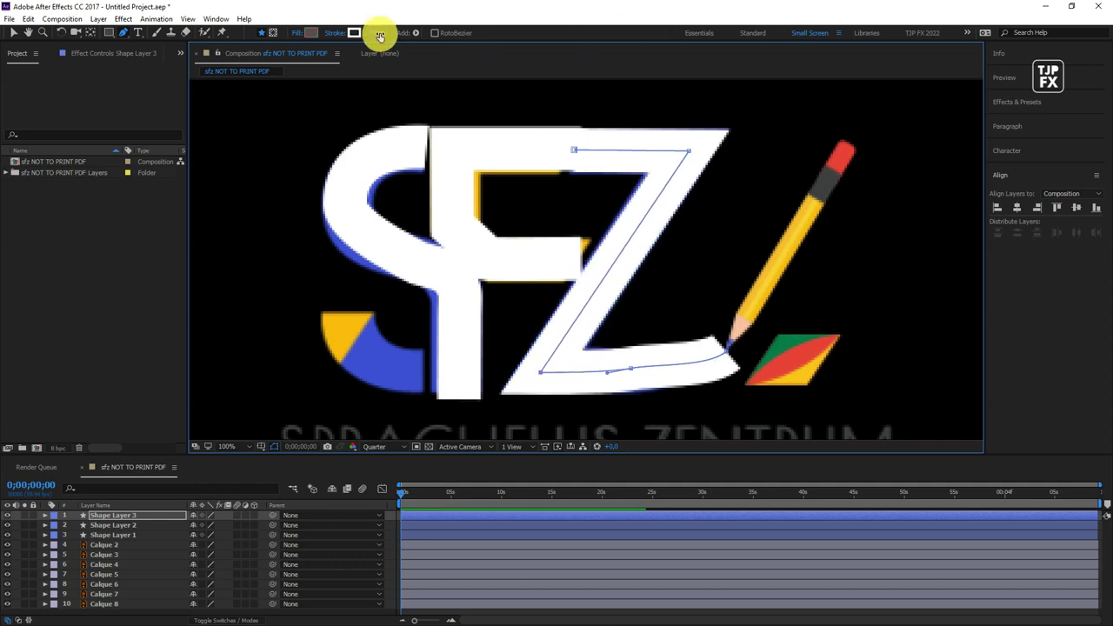
pyautogui.doubleClick(557, 300)
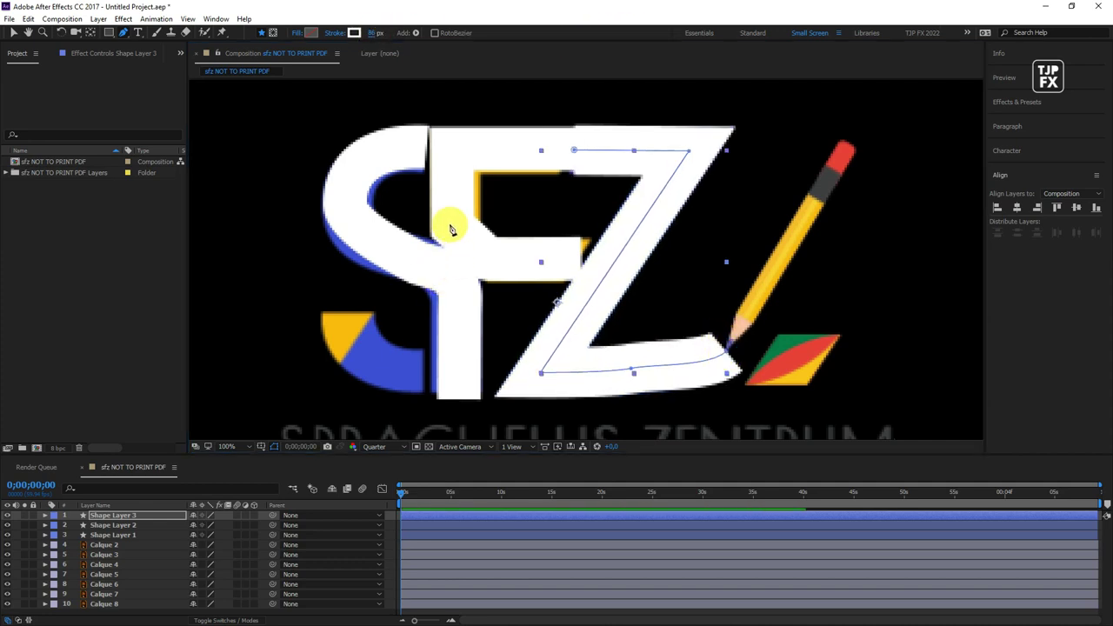
# Reshape the S path's points and lower curve to follow the letter.
pyautogui.press('v')
pyautogui.click(380, 240)
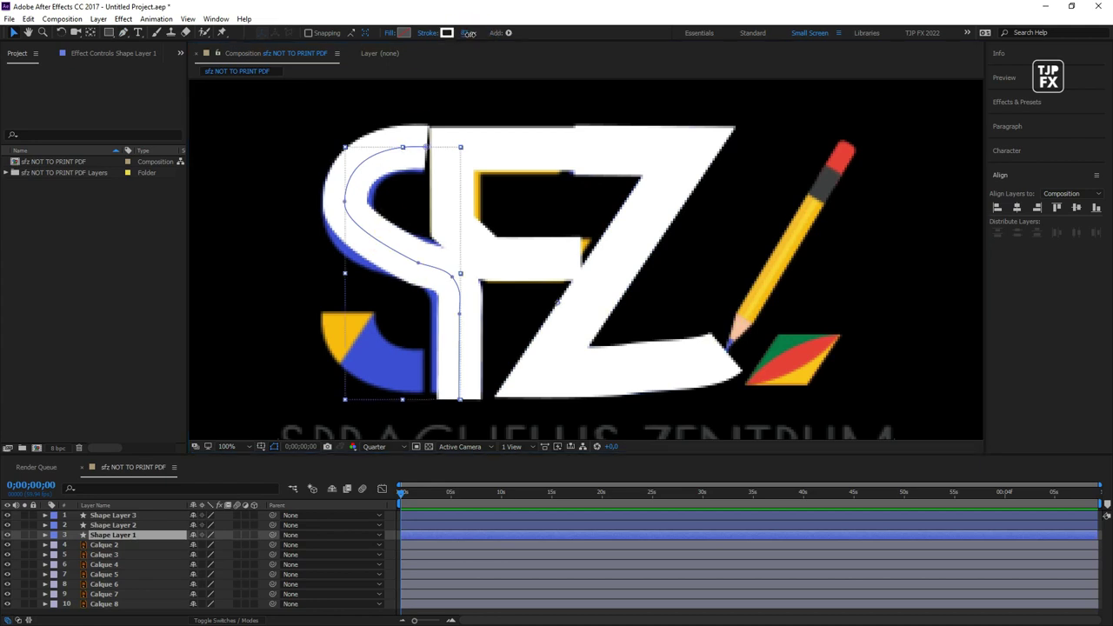
pyautogui.click(418, 267)
pyautogui.click(342, 211)
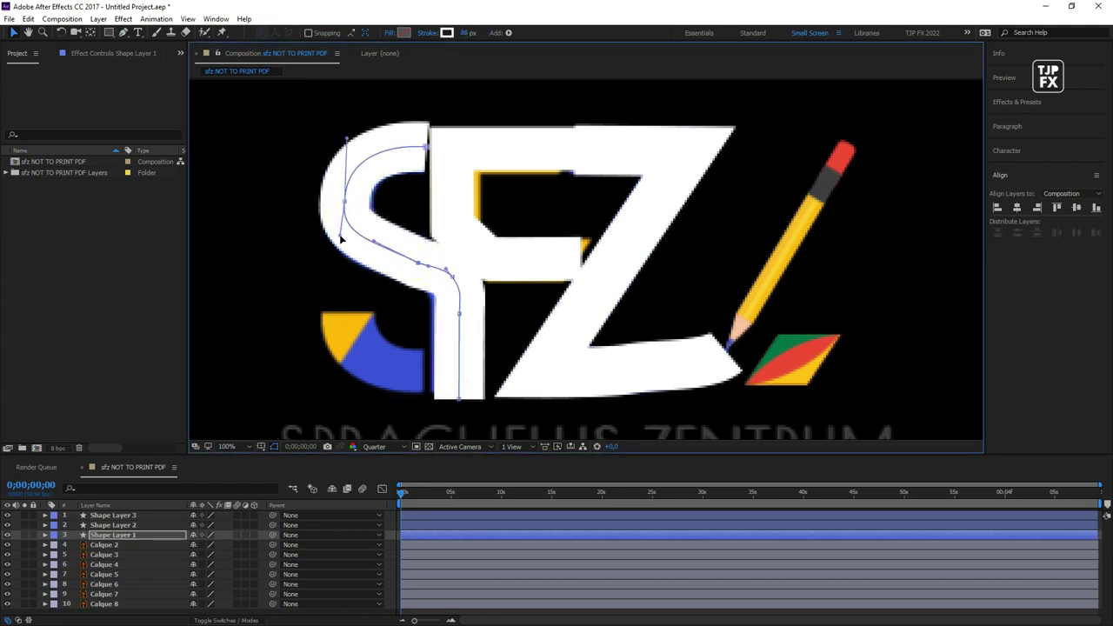
pyautogui.click(428, 146)
pyautogui.click(348, 139)
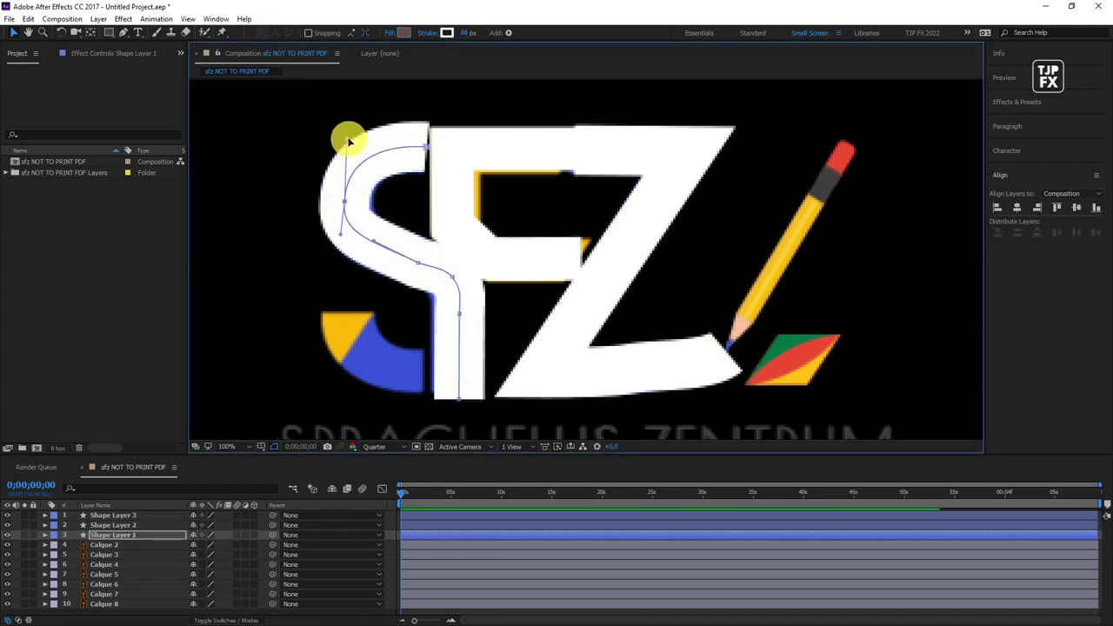
pyautogui.click(342, 232)
pyautogui.click(404, 233)
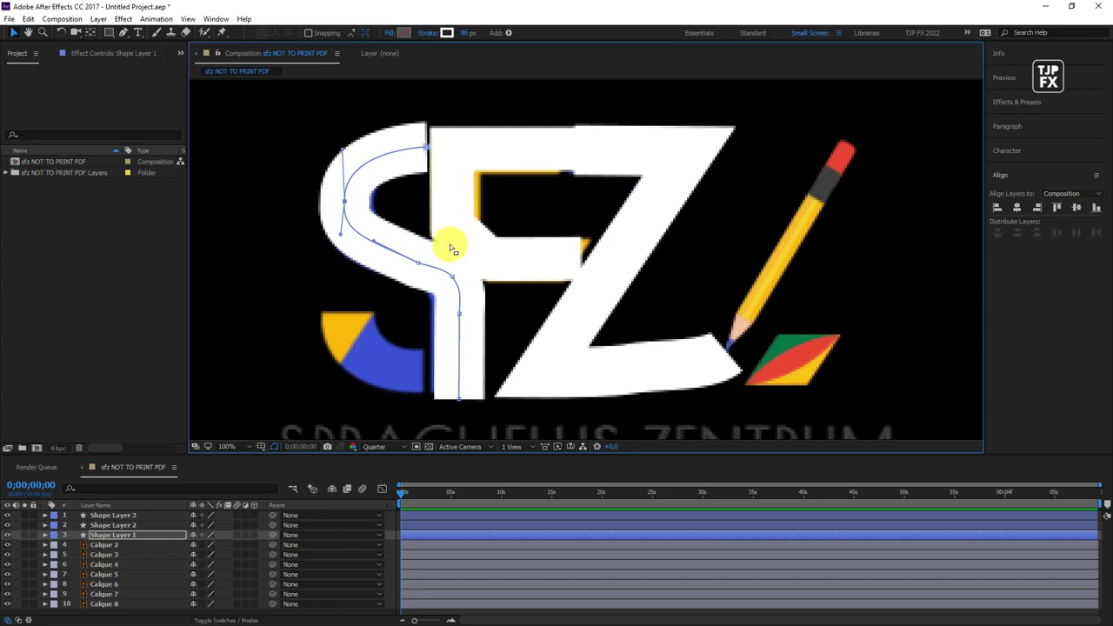
pyautogui.moveTo(456, 279); pyautogui.dragTo(447, 276)
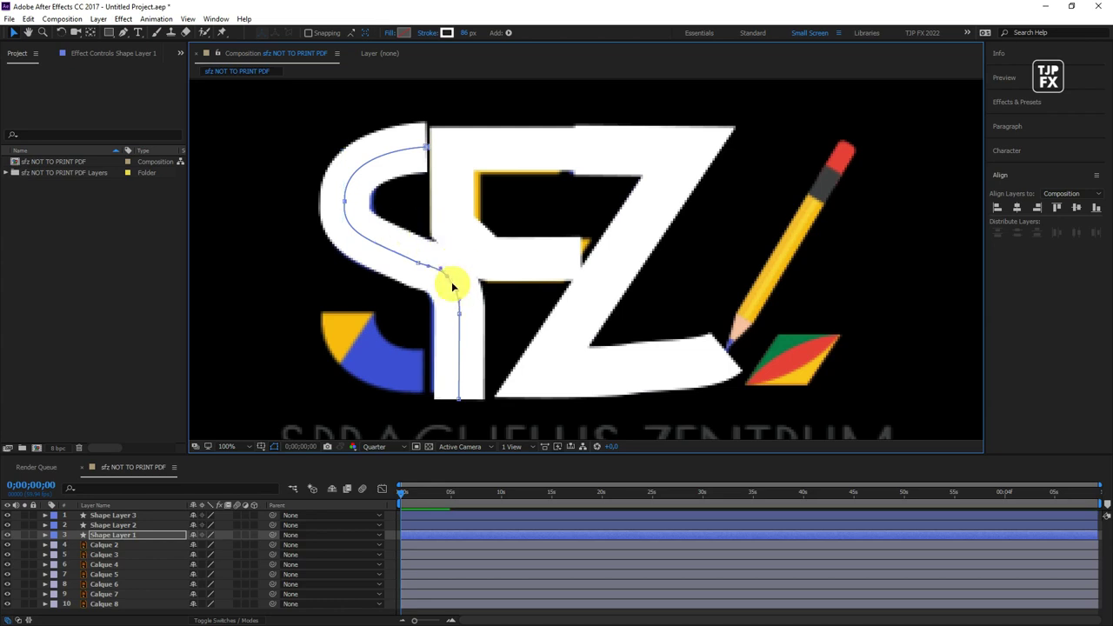
# Widen the F path's stroke to 87 px and shift it slightly right.
pyautogui.click(503, 245)
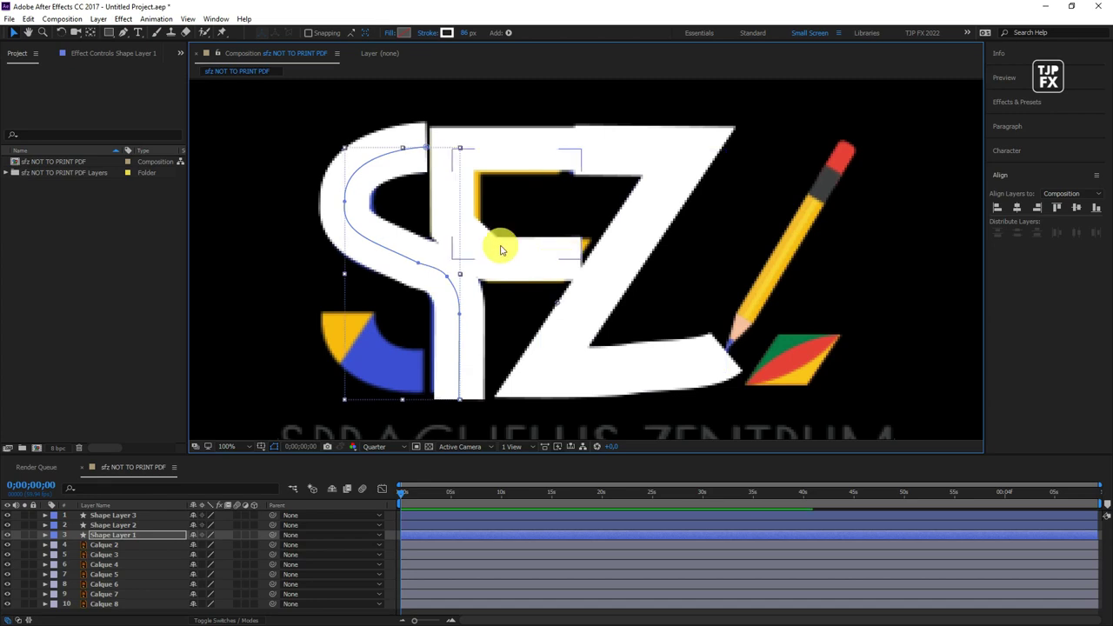
pyautogui.click(585, 260)
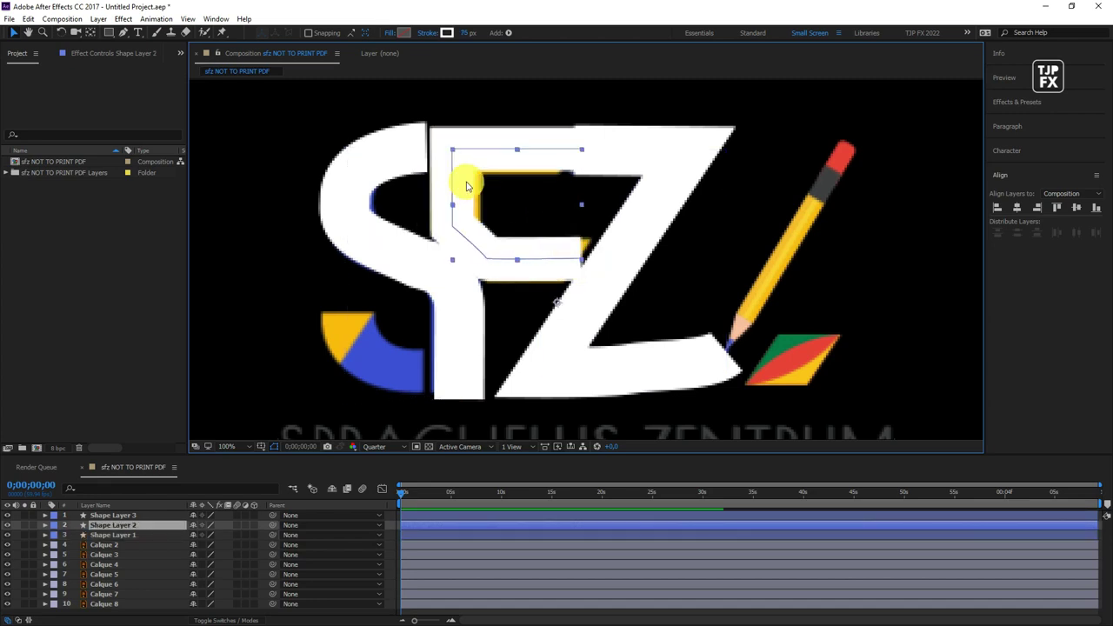
pyautogui.click(463, 32)
pyautogui.moveTo(463, 32); pyautogui.dragTo(470, 33)
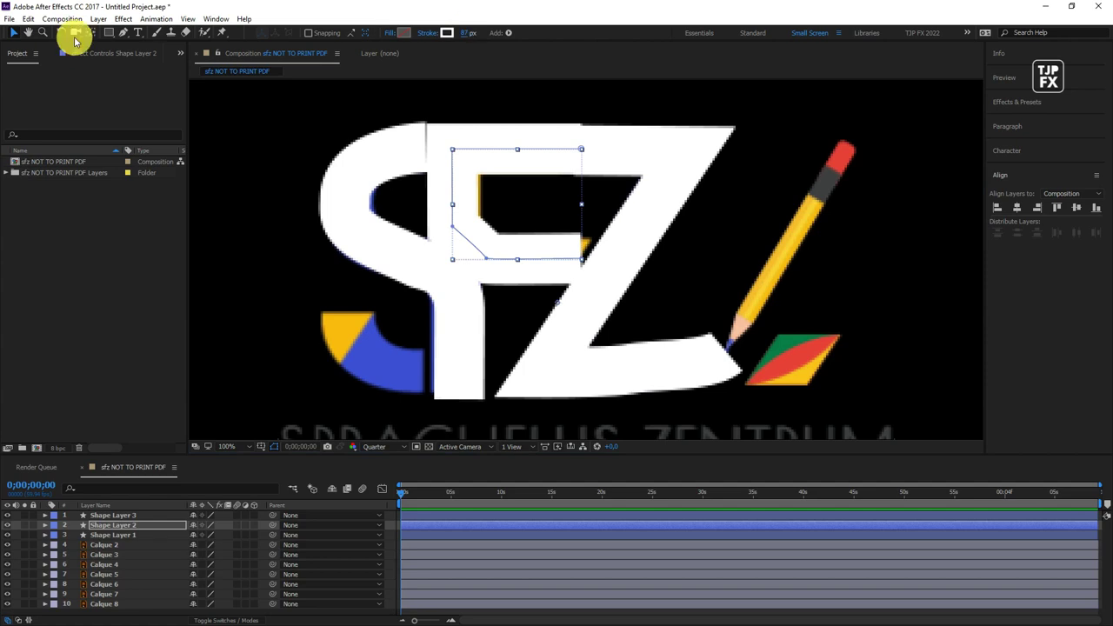
pyautogui.moveTo(520, 127); pyautogui.dragTo(523, 126)
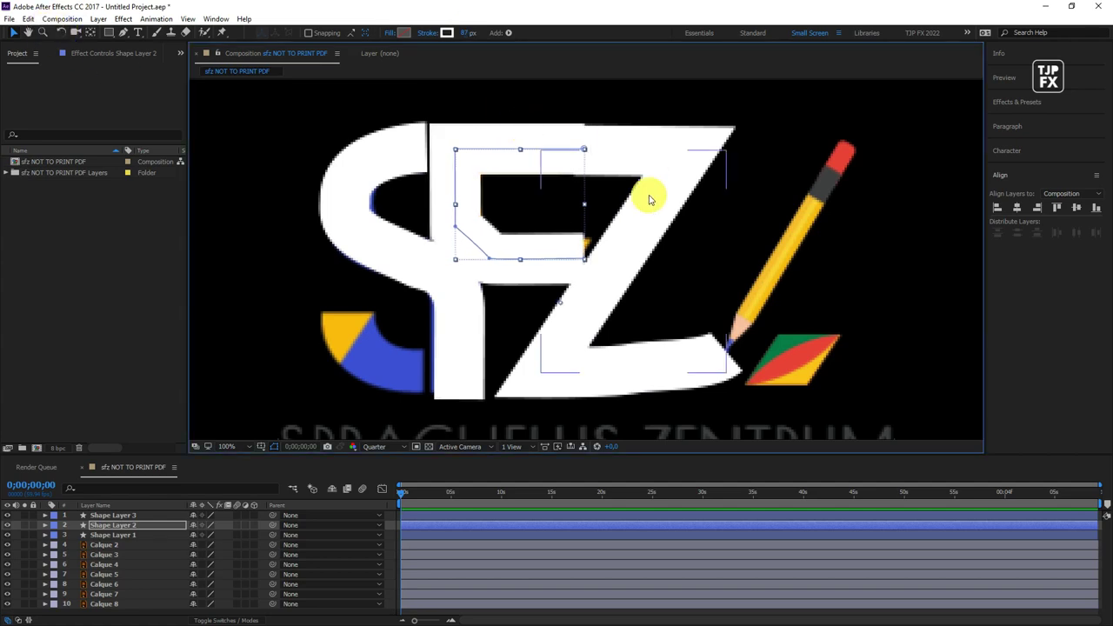
pyautogui.click(361, 373)
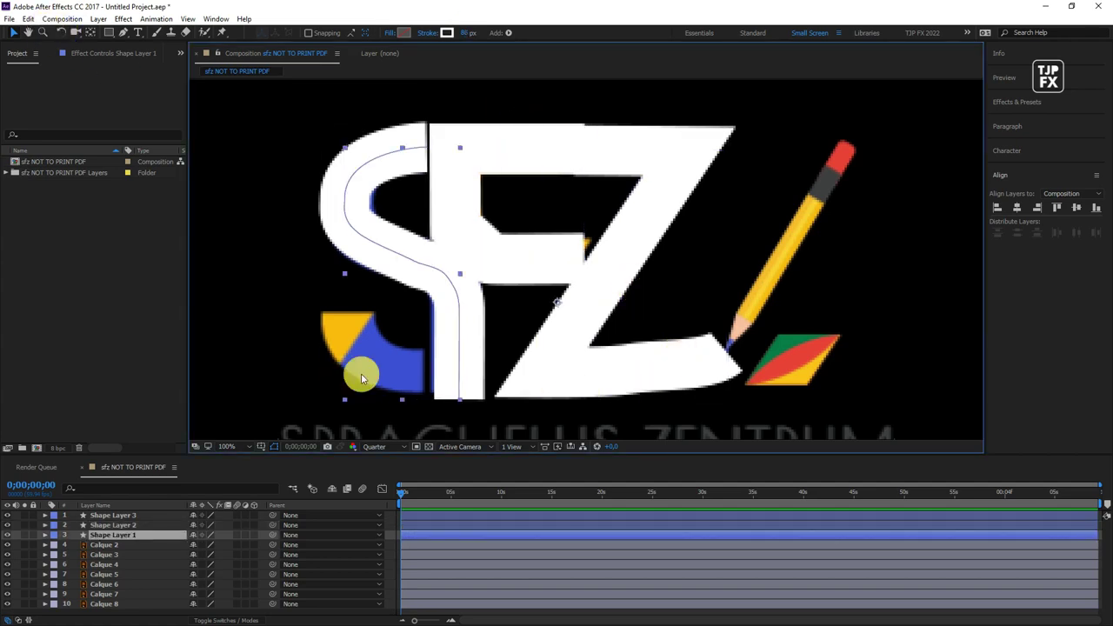
pyautogui.click(266, 291)
# Draw a new curved stroke over the S's lower arc.
pyautogui.press('g')
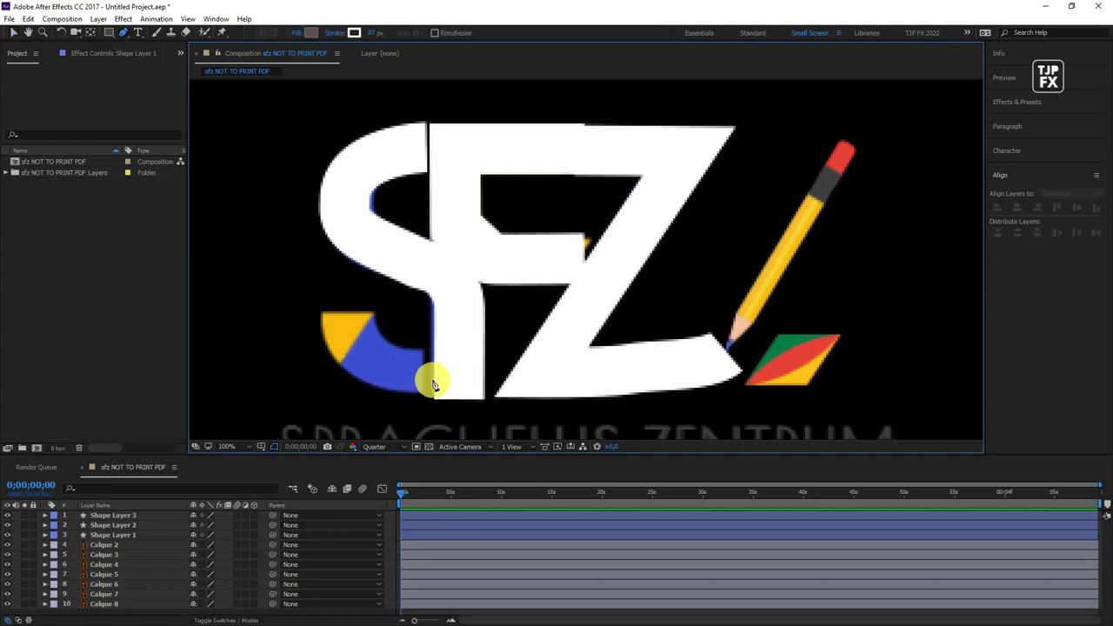
pyautogui.click(426, 382)
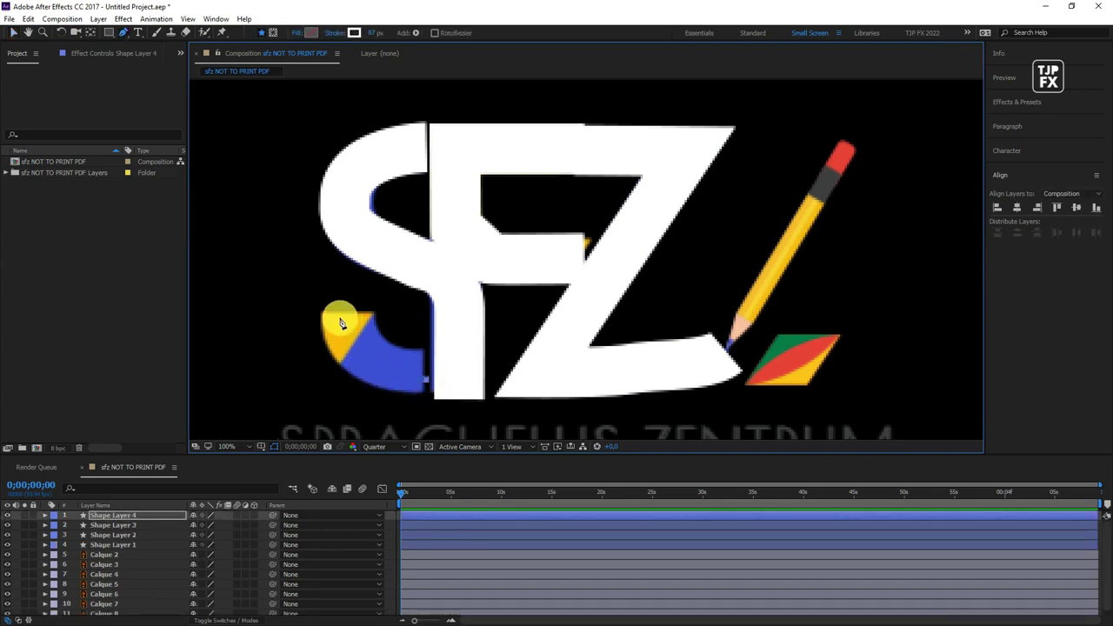
pyautogui.moveTo(365, 373); pyautogui.dragTo(300, 228)
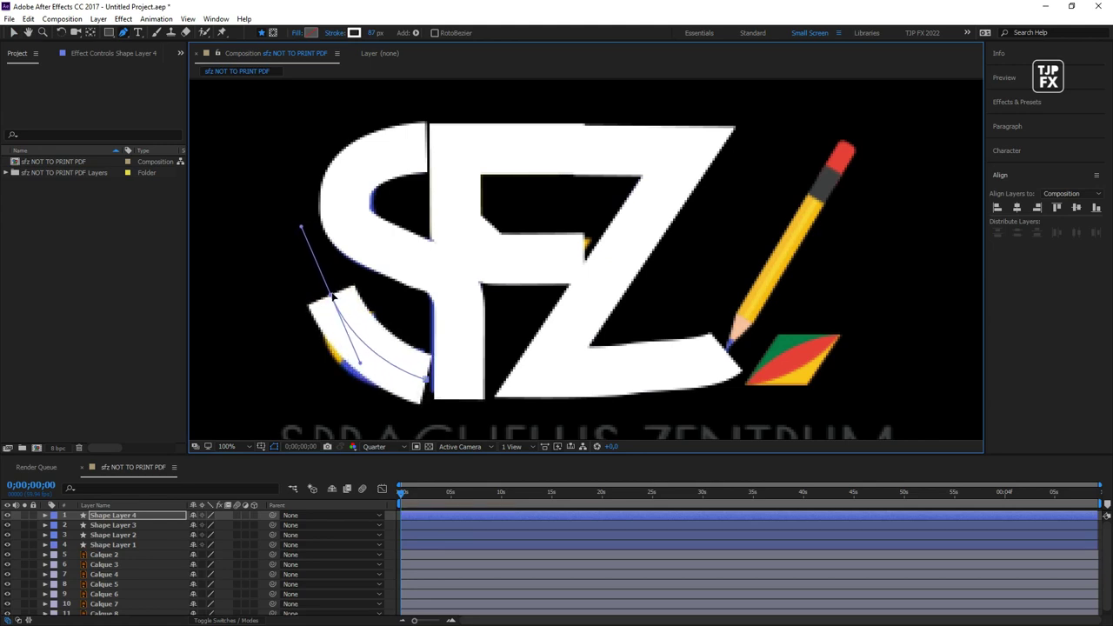
pyautogui.click(433, 384)
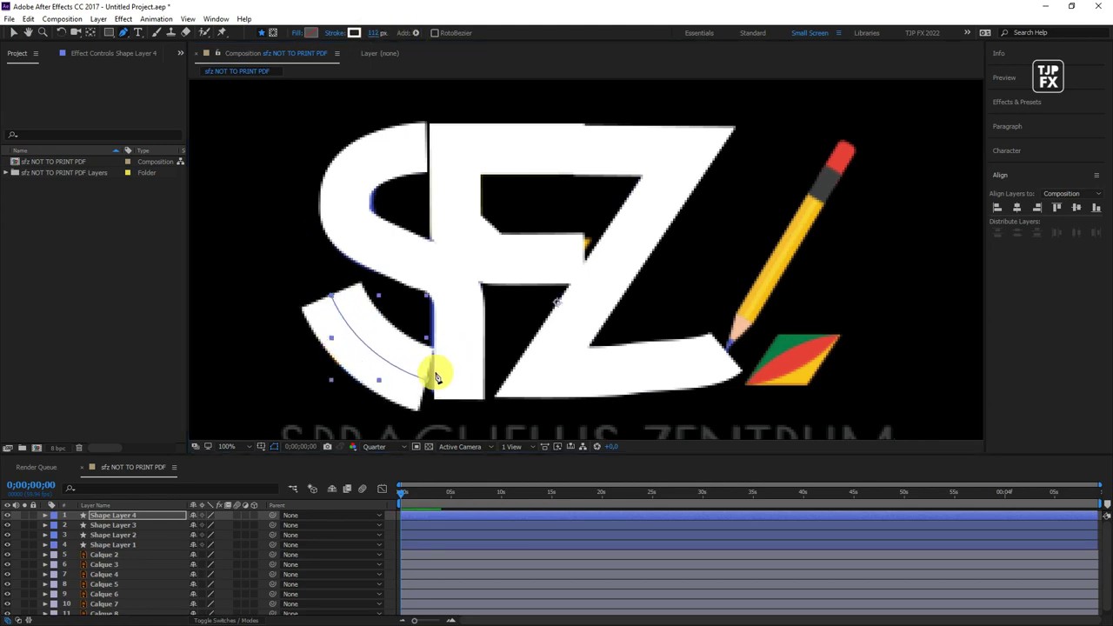
# Reselect Shape Layer 1 and recentre the logo in the viewer.
pyautogui.press('v')
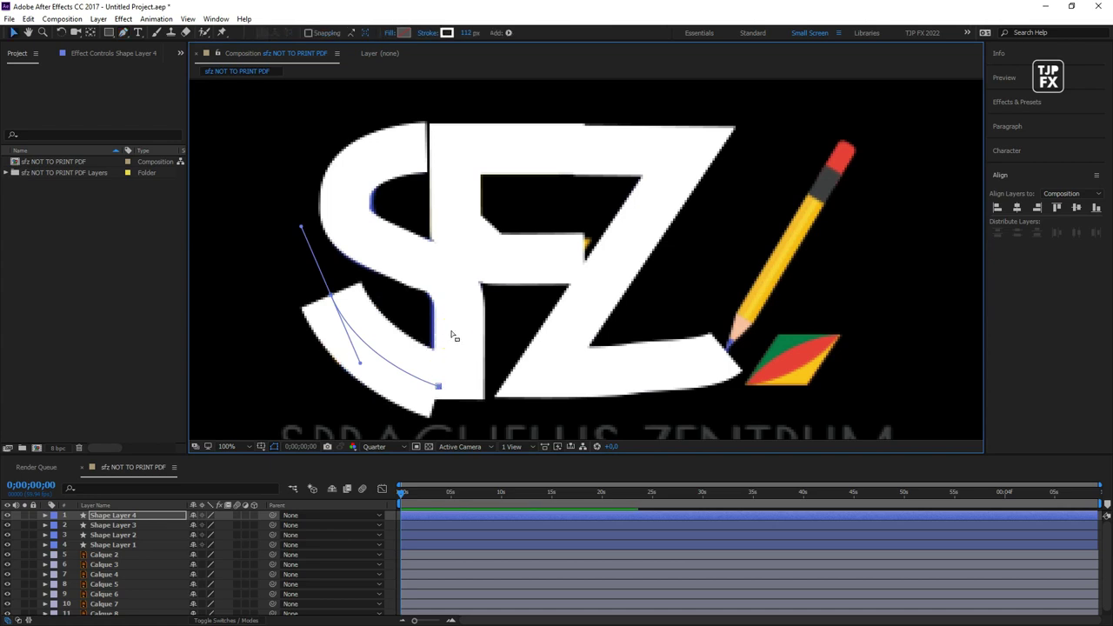
pyautogui.click(465, 346)
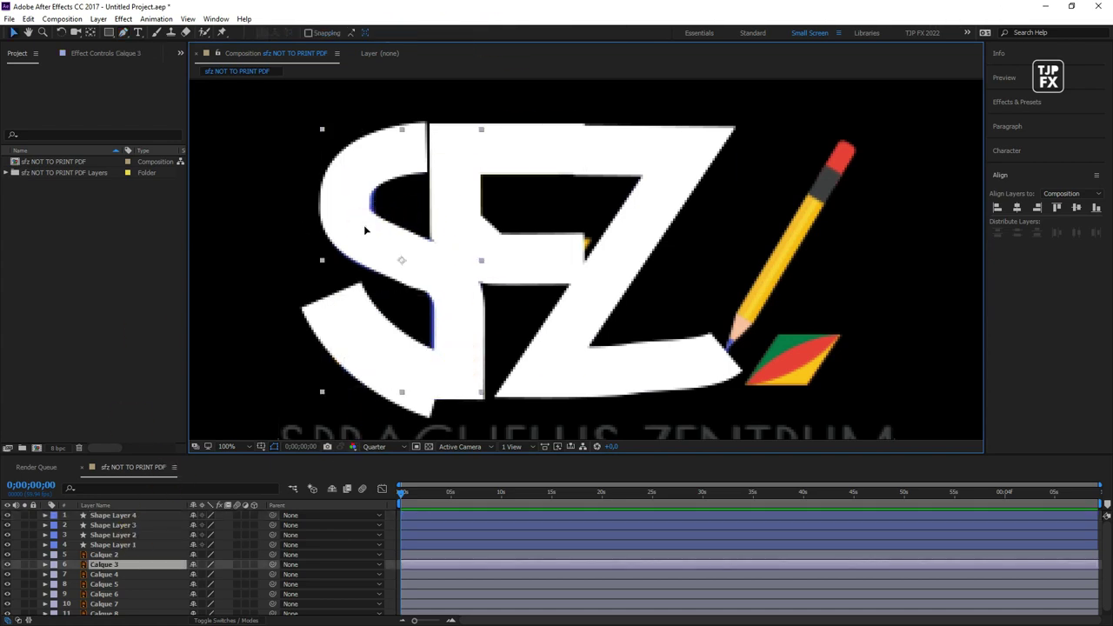
pyautogui.click(211, 353)
pyautogui.click(352, 202)
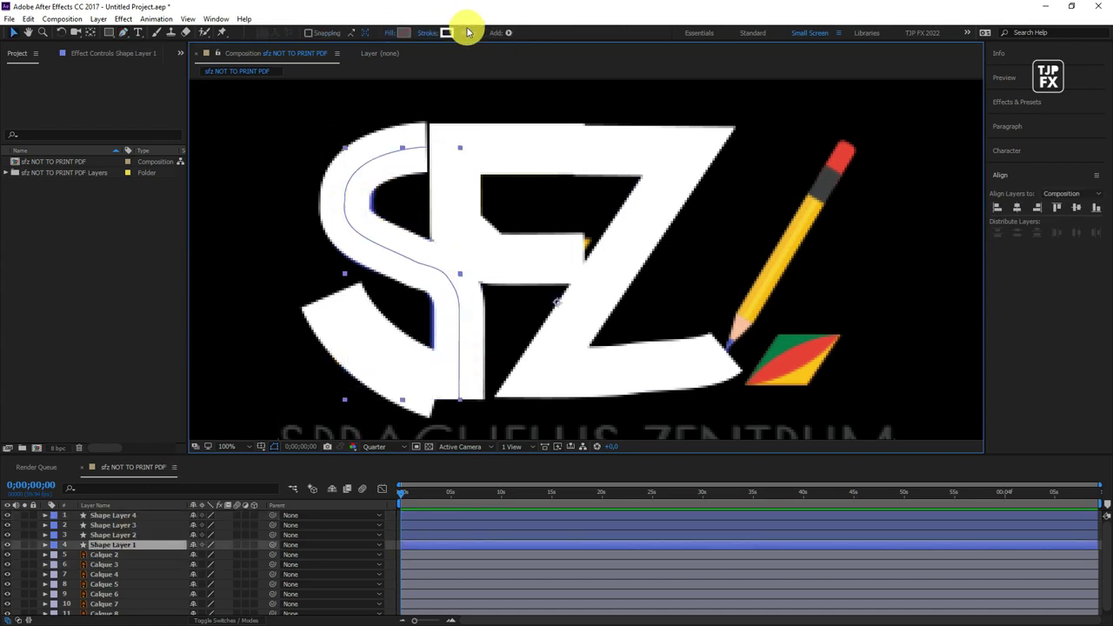
pyautogui.scroll(-1, 577, 231)
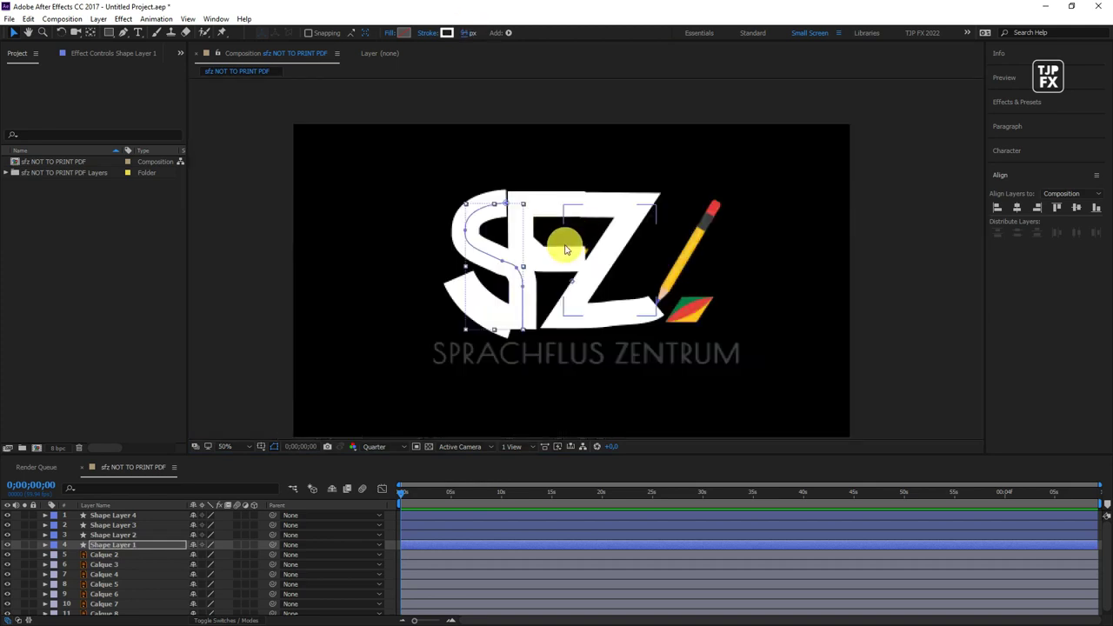
pyautogui.moveTo(505, 271); pyautogui.dragTo(529, 256)
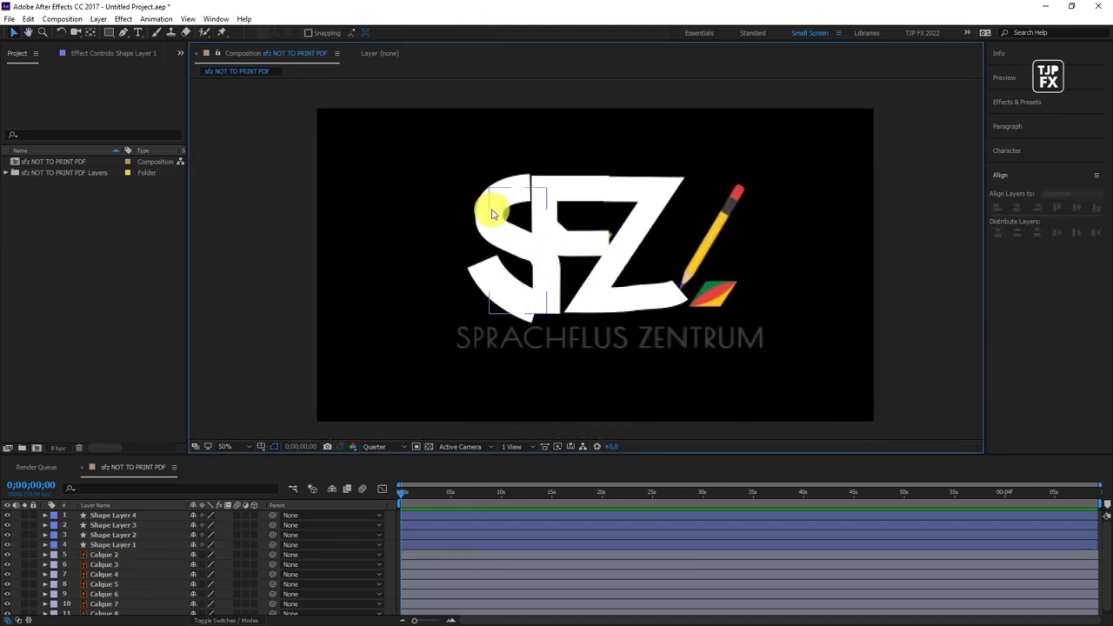
# Add Trim Paths to Shape Layer 1 and keyframe End at 0% at the start.
pyautogui.click(509, 32)
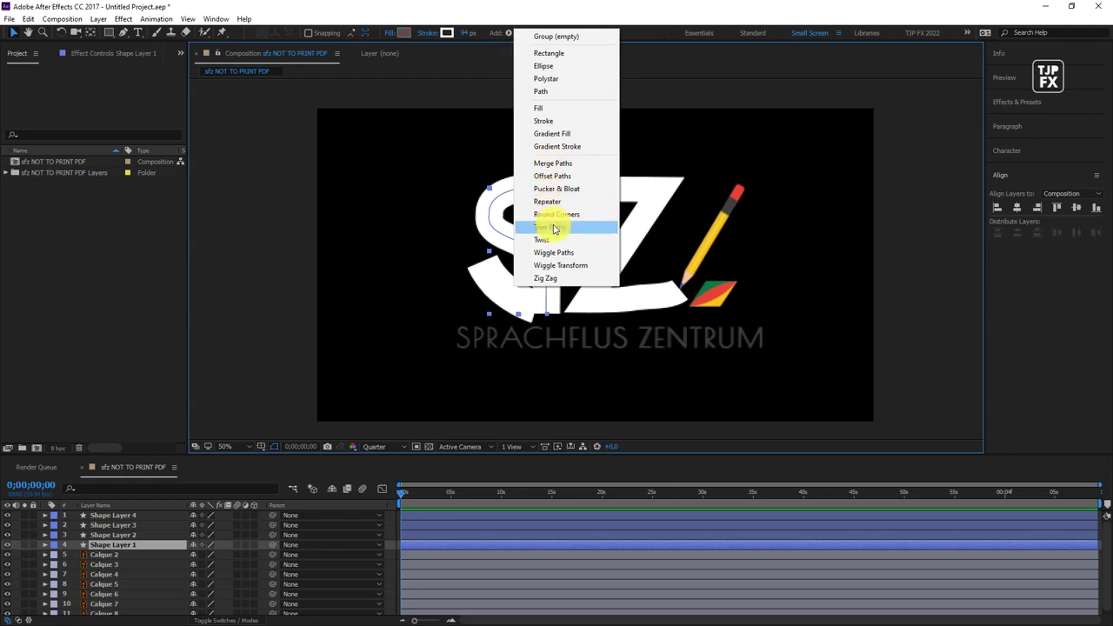
pyautogui.click(529, 228)
pyautogui.click(65, 573)
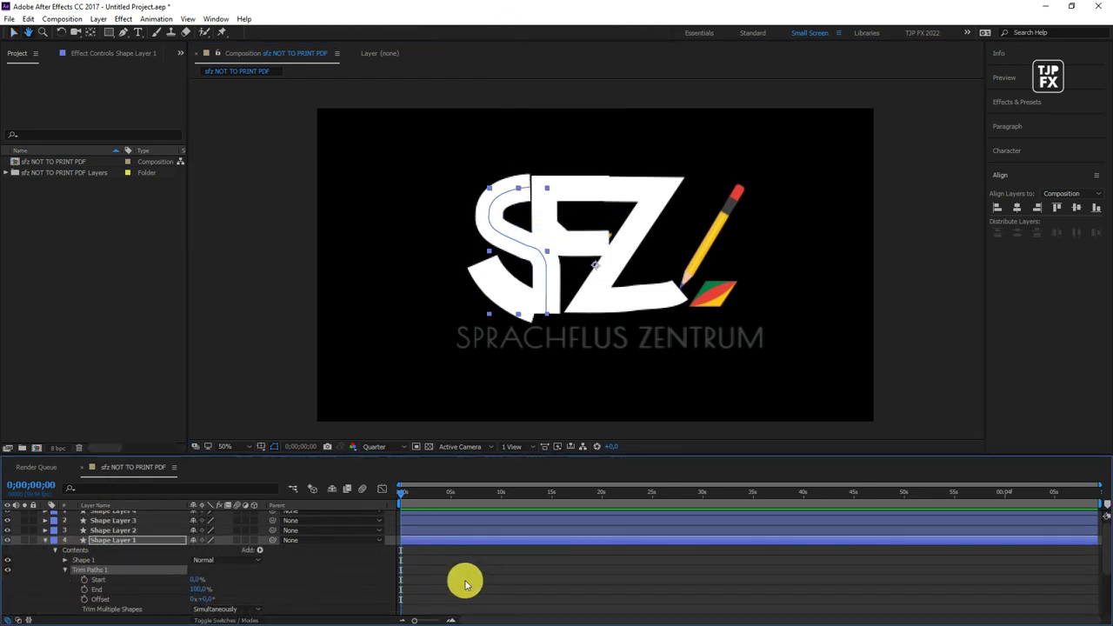
pyautogui.scroll(-1, 440, 579)
pyautogui.moveTo(196, 580); pyautogui.dragTo(117, 584)
pyautogui.click(84, 580)
# Keyframe Trim Paths End at 100% at frame 35.
pyautogui.moveTo(401, 493); pyautogui.dragTo(410, 495)
pyautogui.click(54, 486)
pyautogui.write('35')
pyautogui.press('Return')
pyautogui.click(423, 577)
pyautogui.click(189, 580)
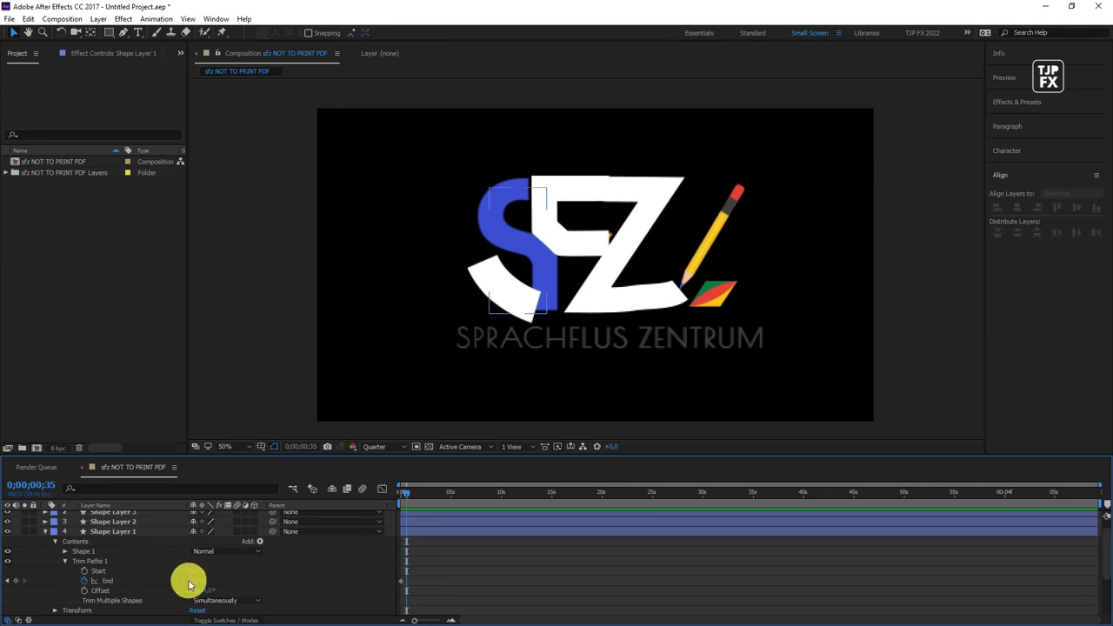
pyautogui.press('Return')
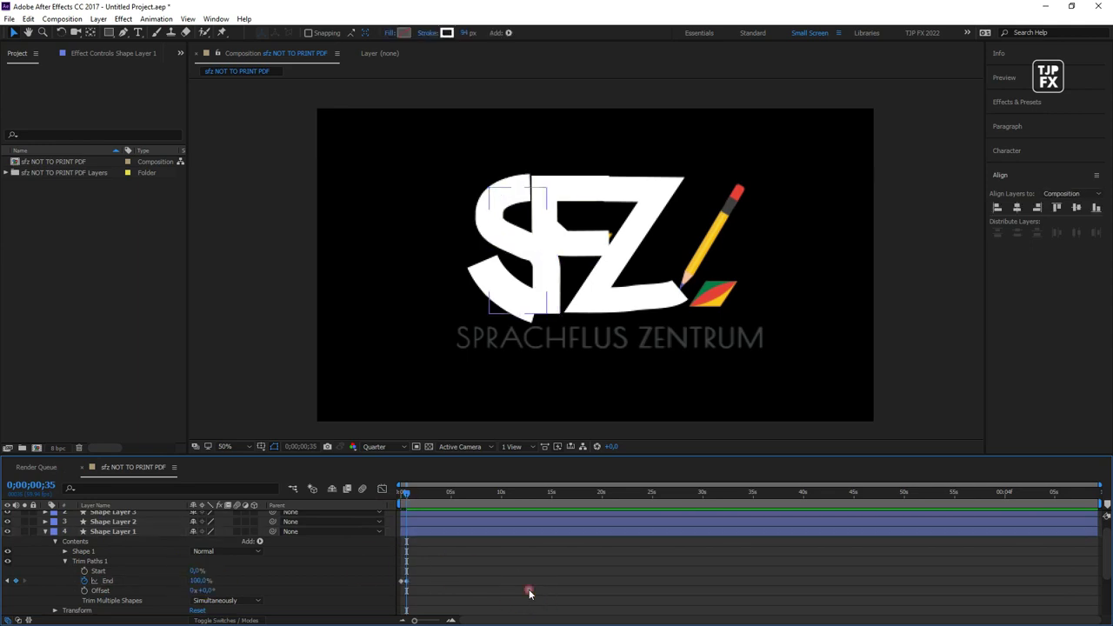
# Check the End keyframe at frame 35 and return the current time to the start.
pyautogui.scroll(5, 416, 590)
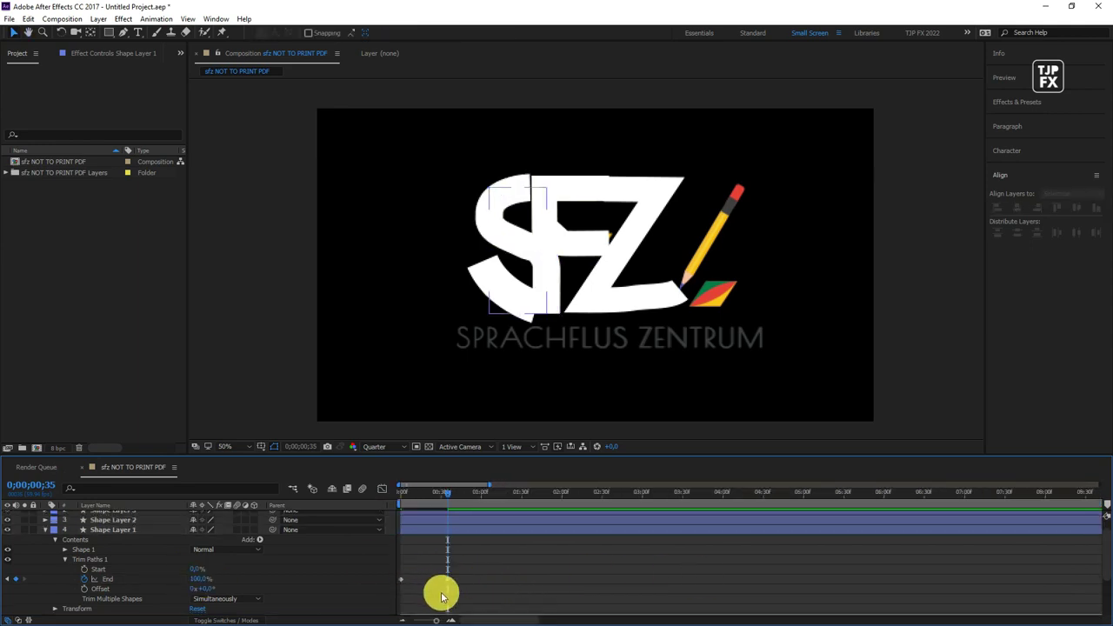
pyautogui.scroll(-2, 440, 592)
pyautogui.moveTo(437, 495)
pyautogui.mouseDown()
pyautogui.moveTo(397, 496)
pyautogui.moveTo(477, 495)
pyautogui.mouseUp()
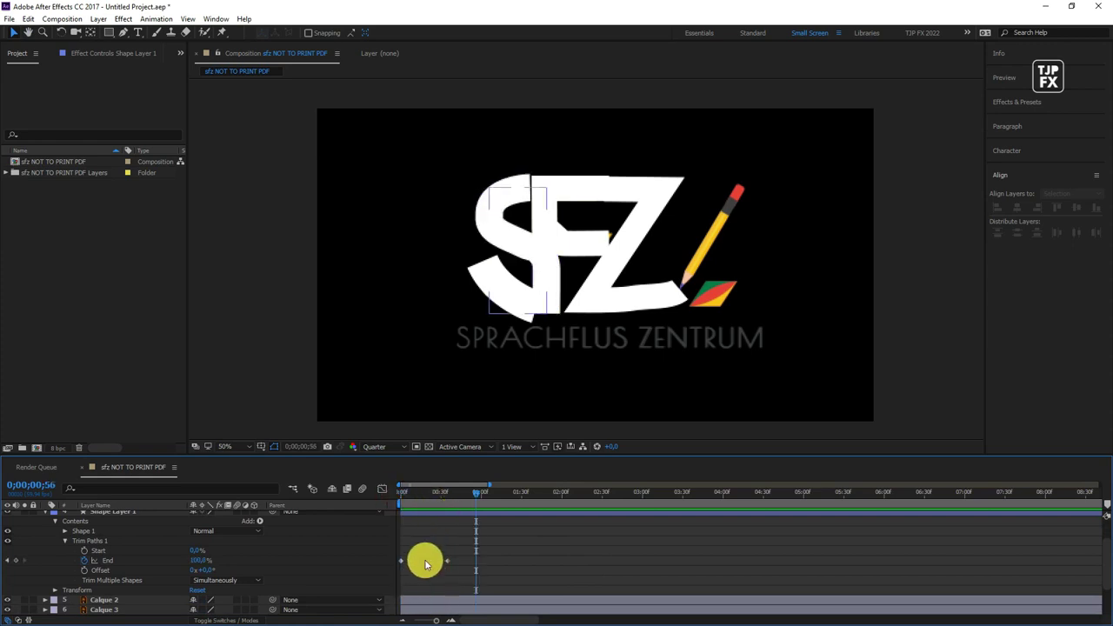
pyautogui.scroll(3, 406, 564)
pyautogui.click(570, 564)
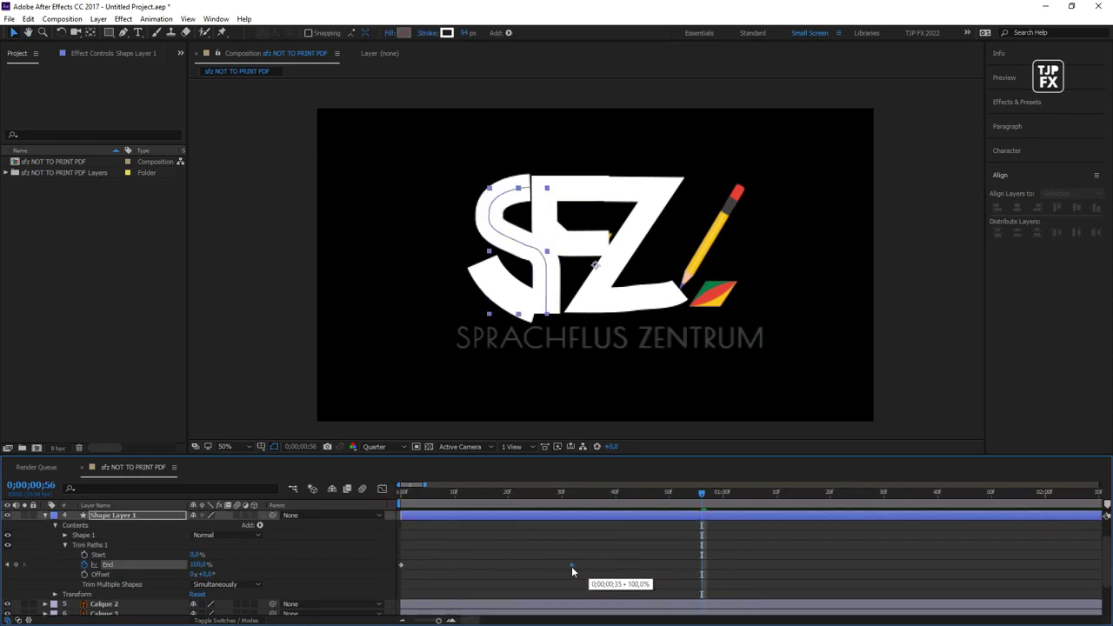
pyautogui.scroll(-3, 572, 566)
pyautogui.moveTo(459, 509)
pyautogui.mouseDown()
pyautogui.moveTo(402, 516)
pyautogui.moveTo(424, 513)
pyautogui.mouseUp()
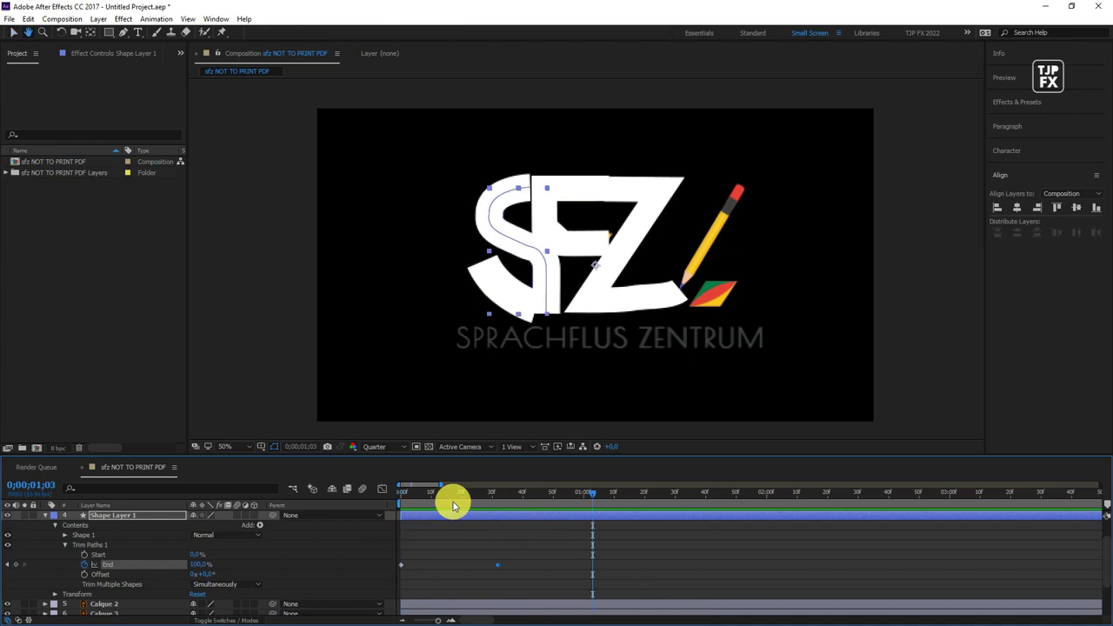
# Copy the Trim Paths 1 group and collapse Shape Layer 1.
pyautogui.click(90, 544)
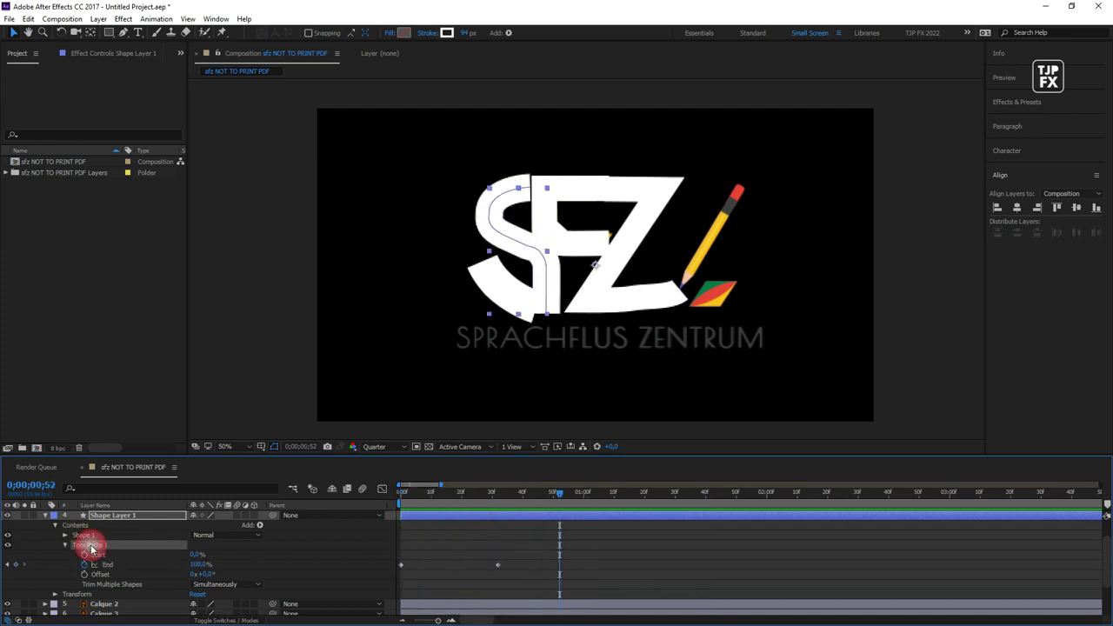
pyautogui.click(29, 19)
pyautogui.click(47, 87)
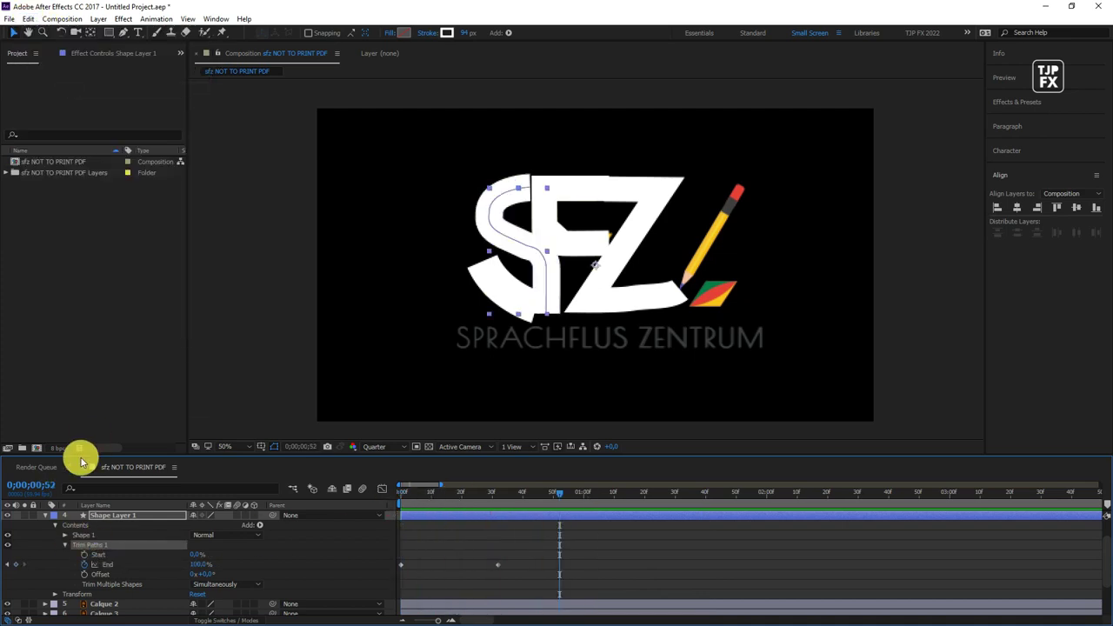
pyautogui.click(45, 516)
# Paste the Trim Paths animation onto Shape Layers 2–4 and reveal their keyframes.
pyautogui.click(137, 531)
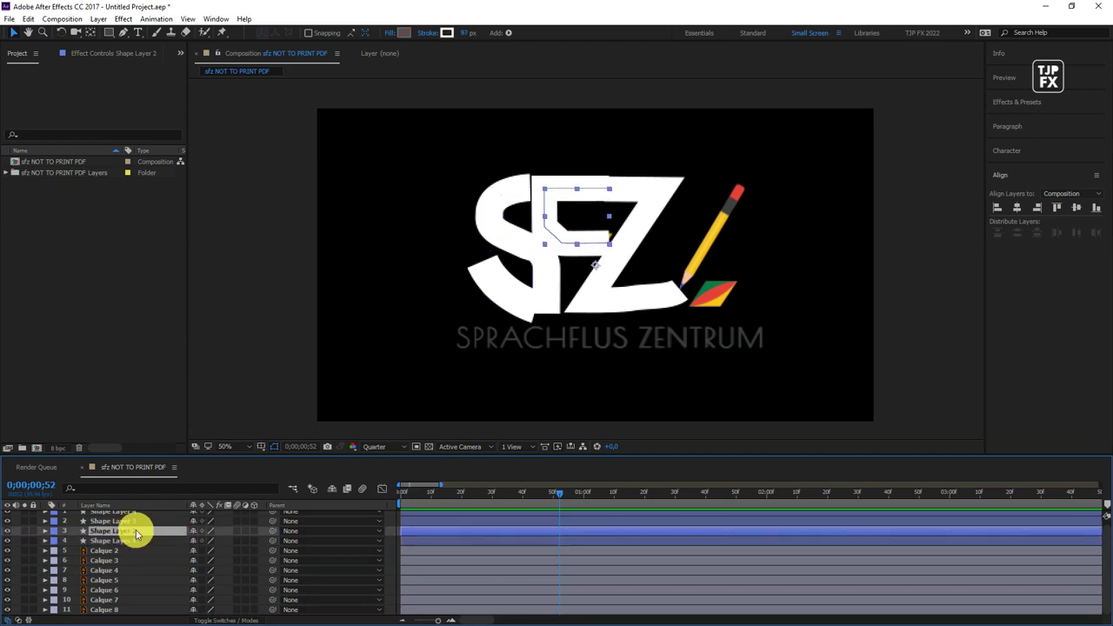
pyautogui.scroll(1, 131, 527)
pyautogui.keyDown('shift'); pyautogui.click(129, 514); pyautogui.keyUp('shift')
pyautogui.hotkey('ctrl', 'v')
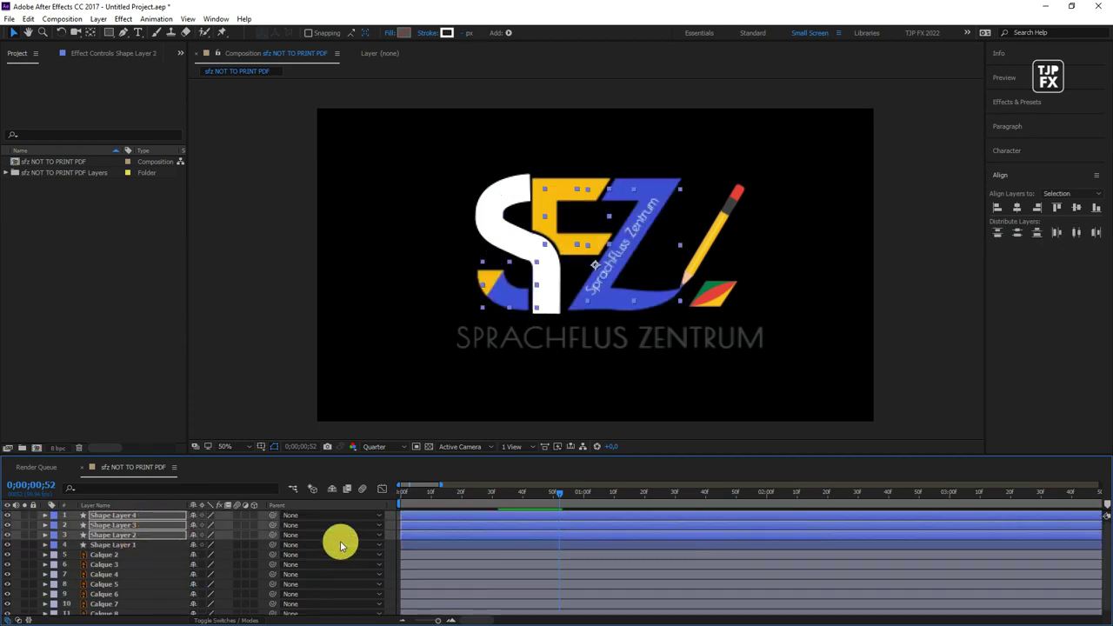
pyautogui.press('u')
pyautogui.press('-')
pyautogui.press('-')
# Retime Shape Layer 1's End keyframe and delay the other three layers until it finishes.
pyautogui.click(530, 554)
pyautogui.moveTo(504, 531)
pyautogui.mouseDown()
pyautogui.moveTo(448, 565)
pyautogui.moveTo(396, 564)
pyautogui.mouseUp()
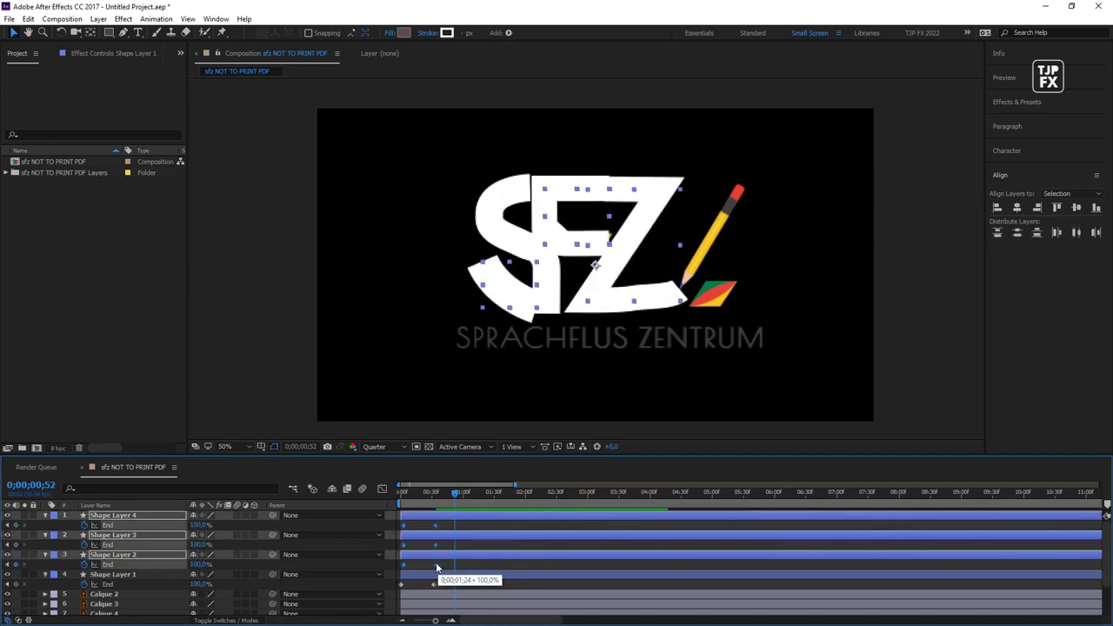
pyautogui.moveTo(440, 566); pyautogui.dragTo(569, 544)
pyautogui.click(402, 497)
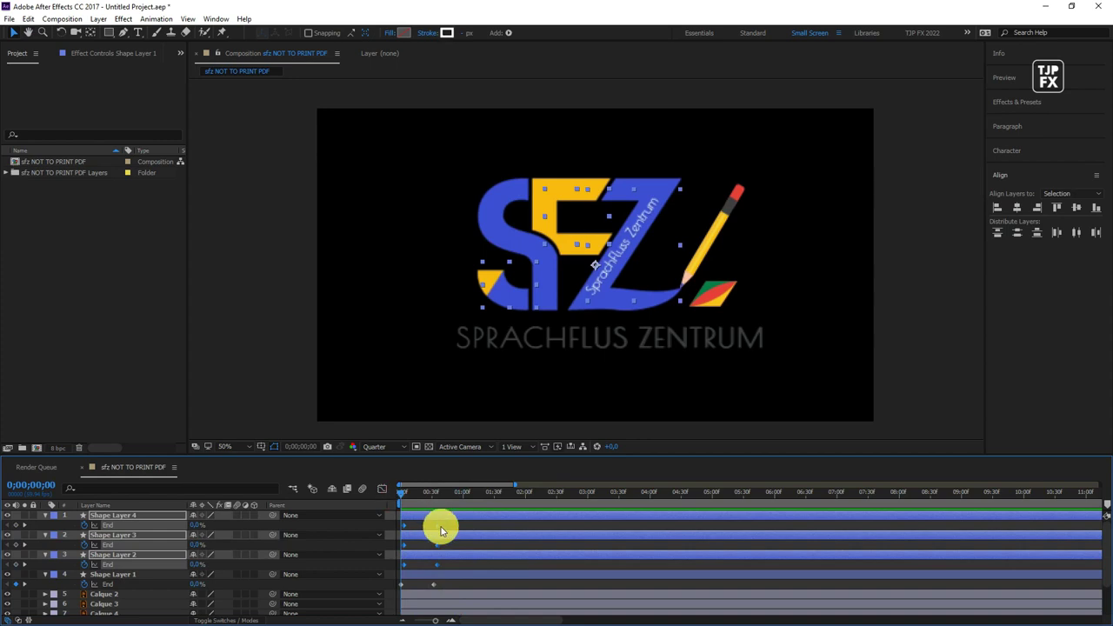
pyautogui.moveTo(441, 530); pyautogui.dragTo(485, 541)
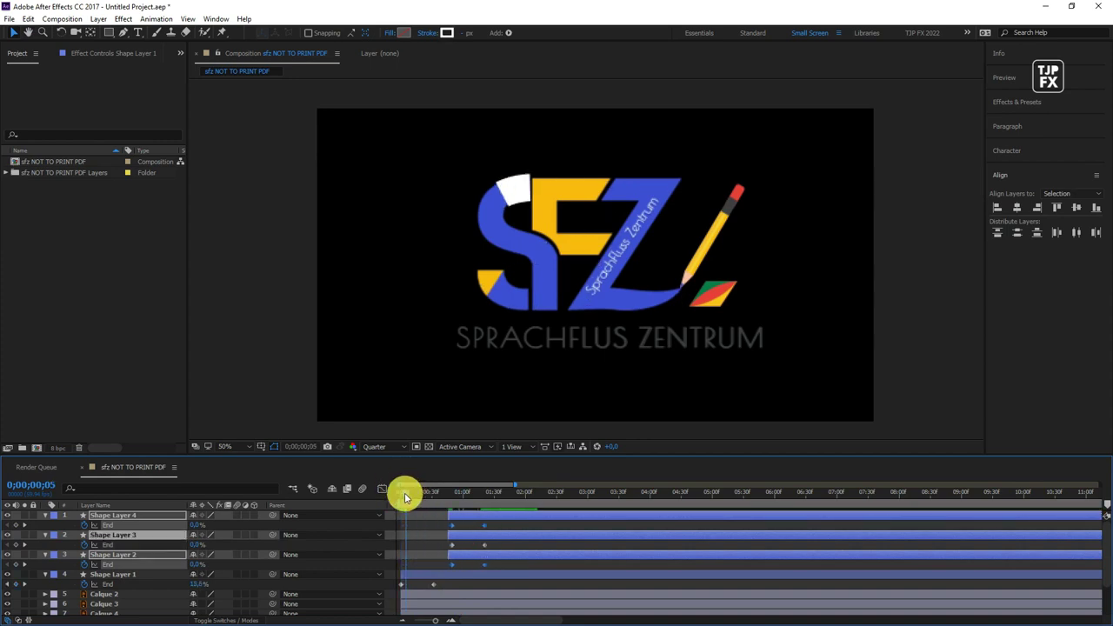
pyautogui.moveTo(405, 492); pyautogui.dragTo(433, 502)
# Move Shape Layer 4 below Shape Layer 2 in the layer stack.
pyautogui.click(502, 528)
pyautogui.click(142, 515)
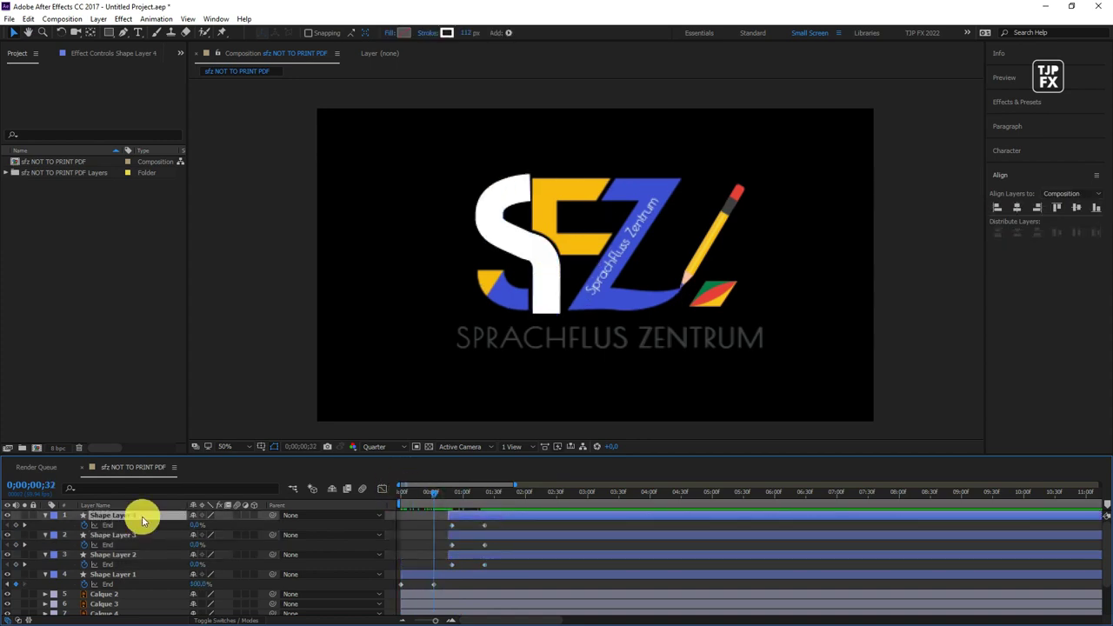
pyautogui.moveTo(143, 564); pyautogui.dragTo(503, 554)
# Preview the draw-on, start Shape Layer 3 slightly earlier and select all four layers' keyframes.
pyautogui.moveTo(404, 500); pyautogui.dragTo(533, 517)
pyautogui.press('space')
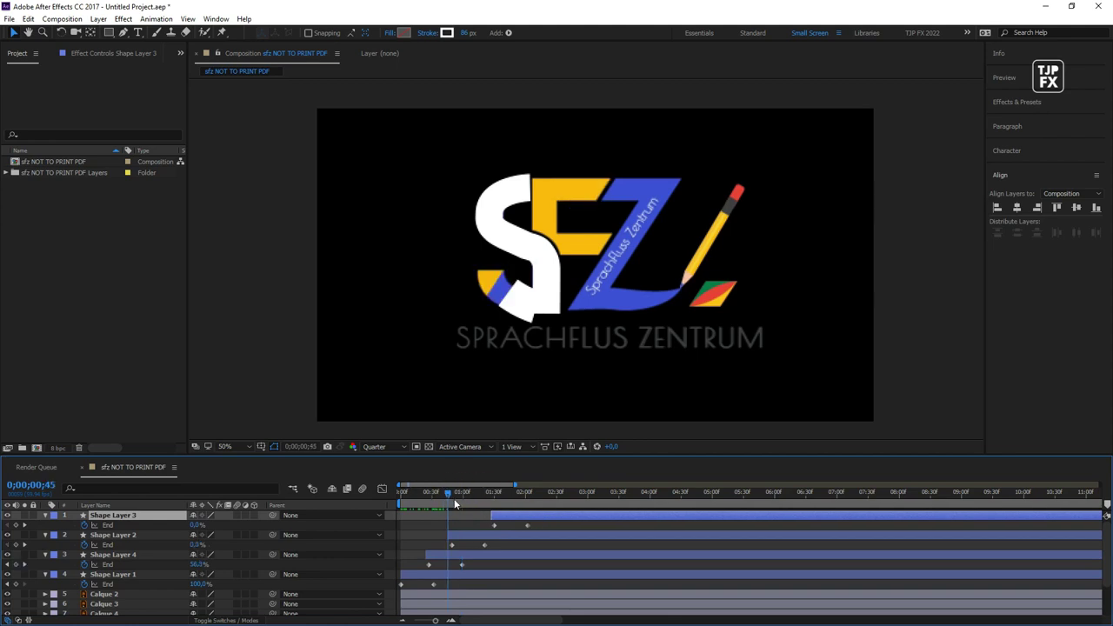
pyautogui.moveTo(505, 517); pyautogui.dragTo(521, 513)
pyautogui.click(491, 509)
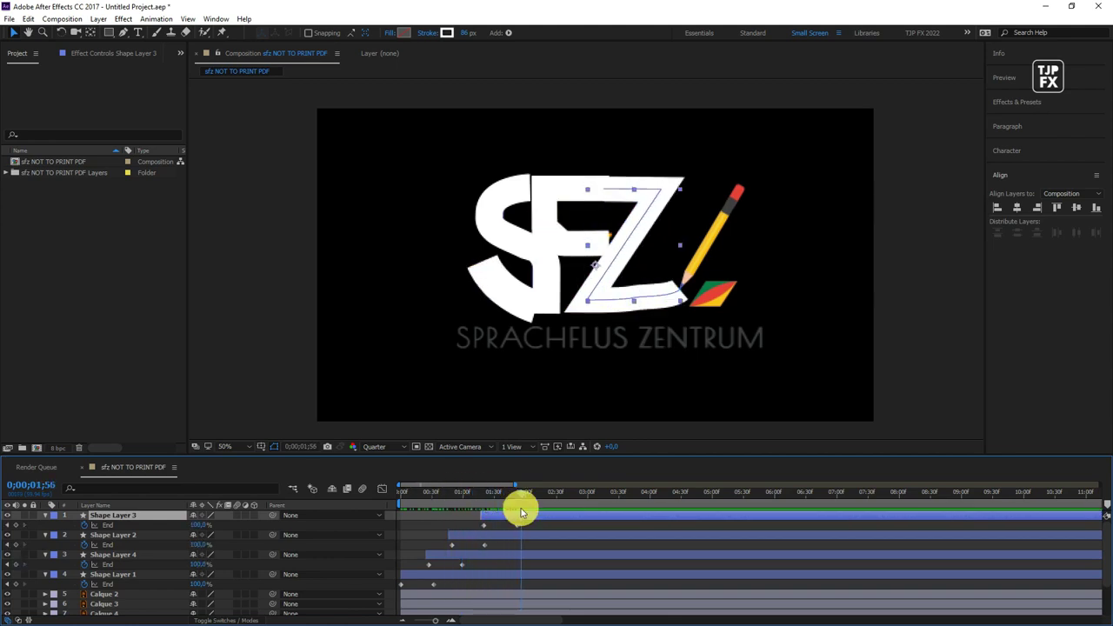
pyautogui.click(553, 526)
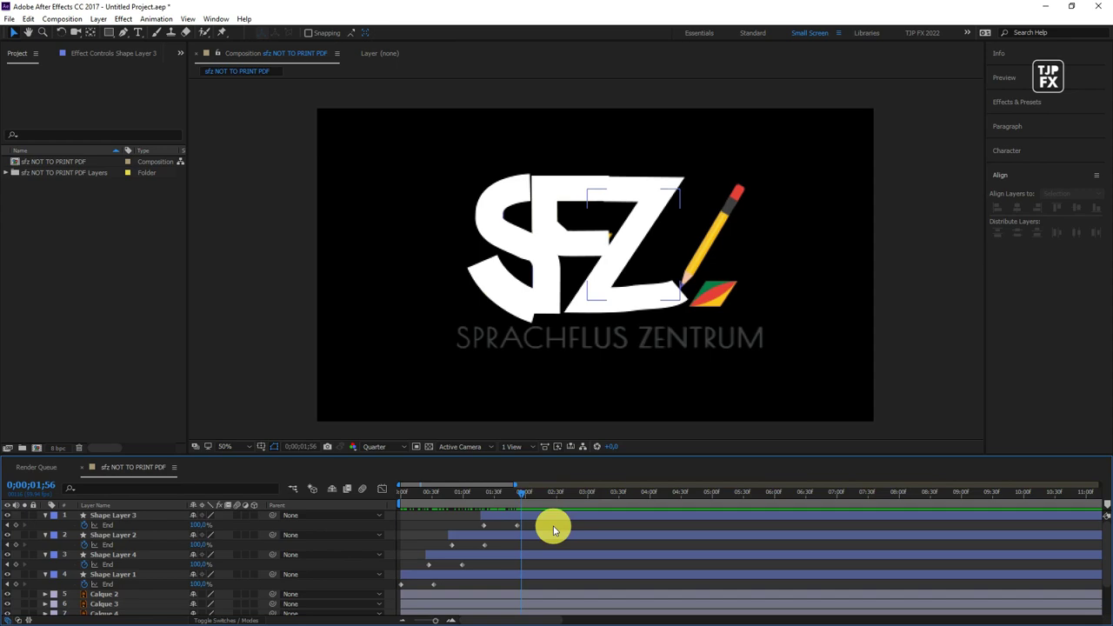
pyautogui.moveTo(547, 527)
pyautogui.mouseDown()
pyautogui.moveTo(380, 595)
pyautogui.moveTo(586, 498)
pyautogui.mouseUp()
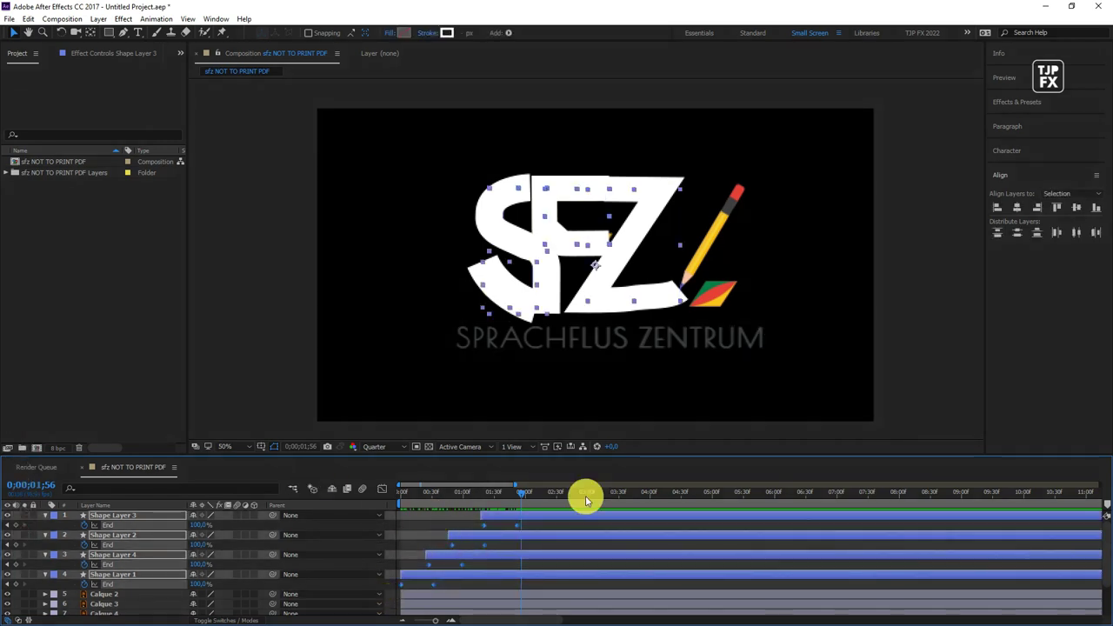
# Apply Easy Ease to all the selected End keyframes.
pyautogui.rightClick(480, 545)
pyautogui.moveTo(534, 602)
pyautogui.click(674, 464)
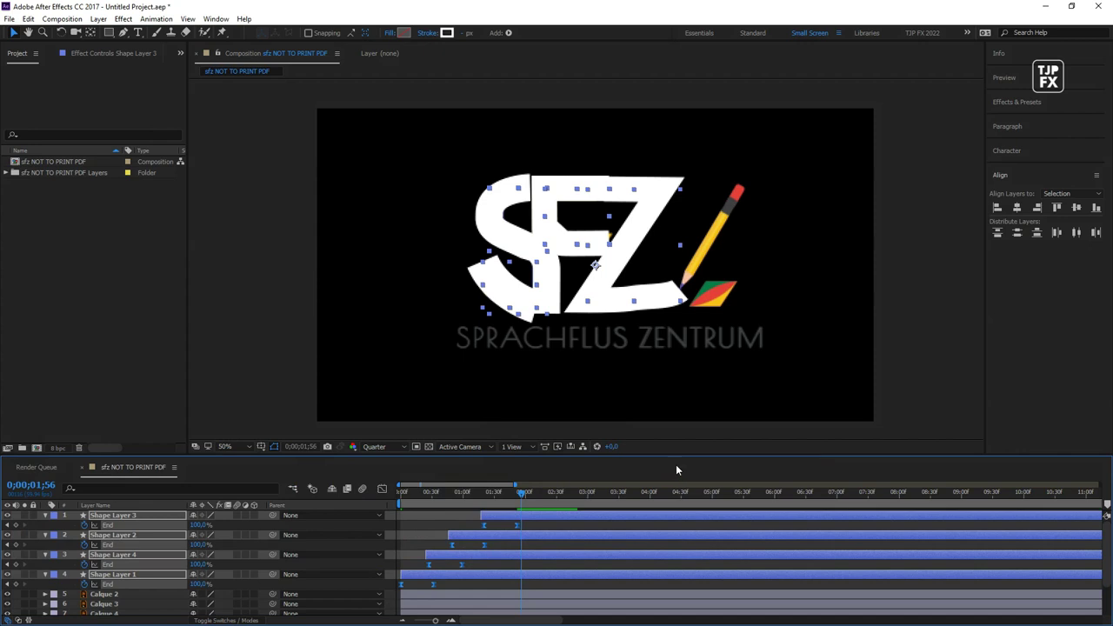
pyautogui.click(401, 494)
# Find the blue S artwork among the layers and move Calque 2 above Shape Layer 1.
pyautogui.click(541, 543)
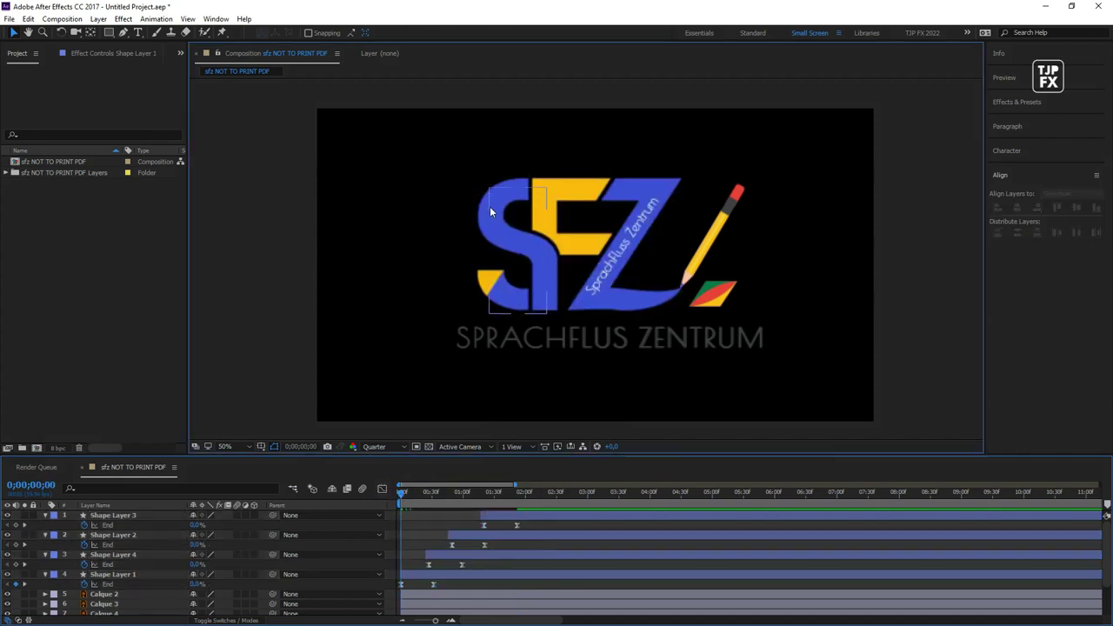
pyautogui.click(150, 569)
pyautogui.click(494, 569)
pyautogui.click(495, 566)
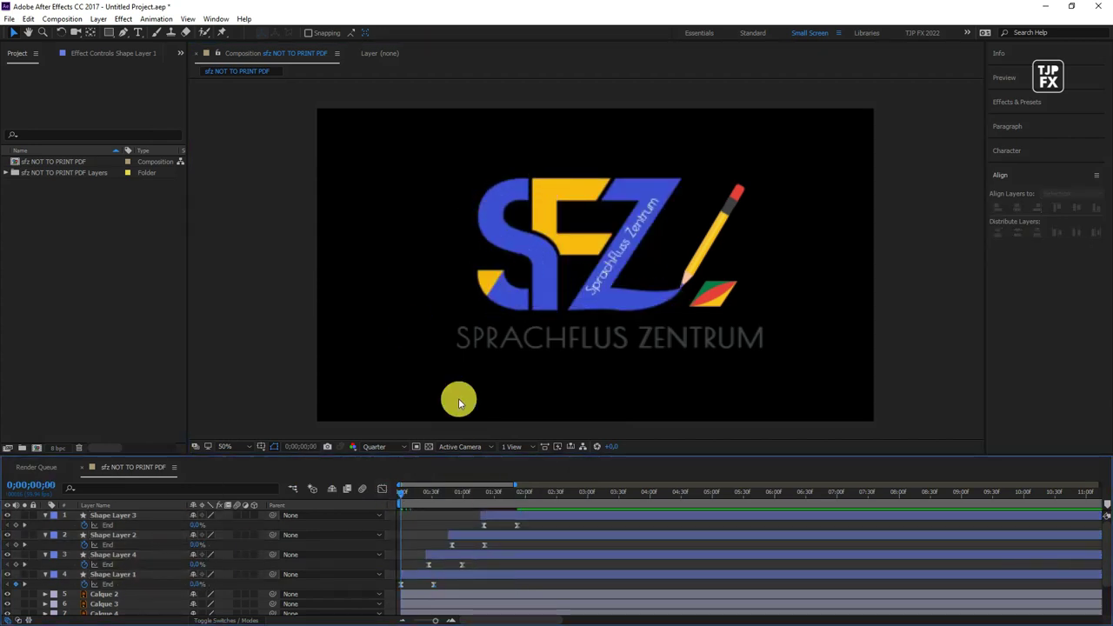
pyautogui.scroll(-2, 144, 543)
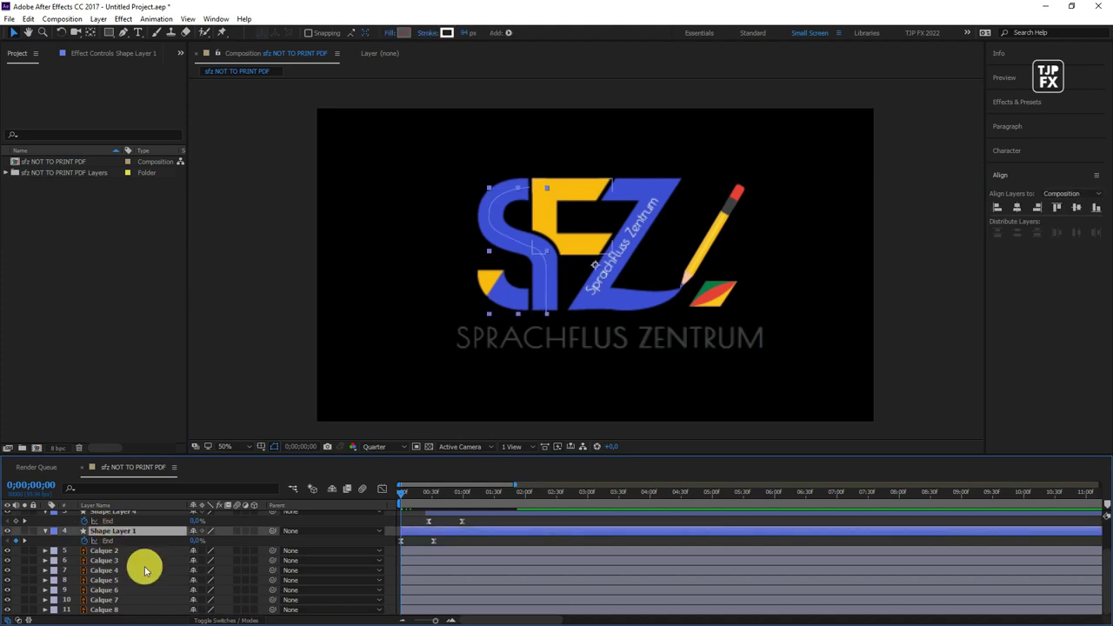
pyautogui.click(108, 601)
pyautogui.click(111, 591)
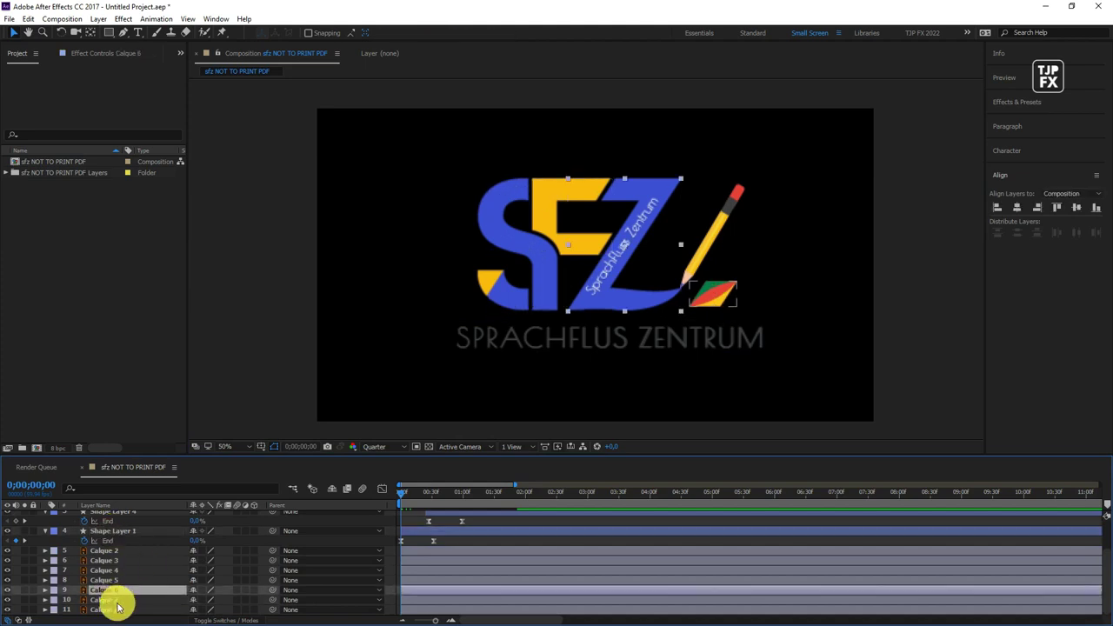
pyautogui.click(112, 550)
pyautogui.click(116, 562)
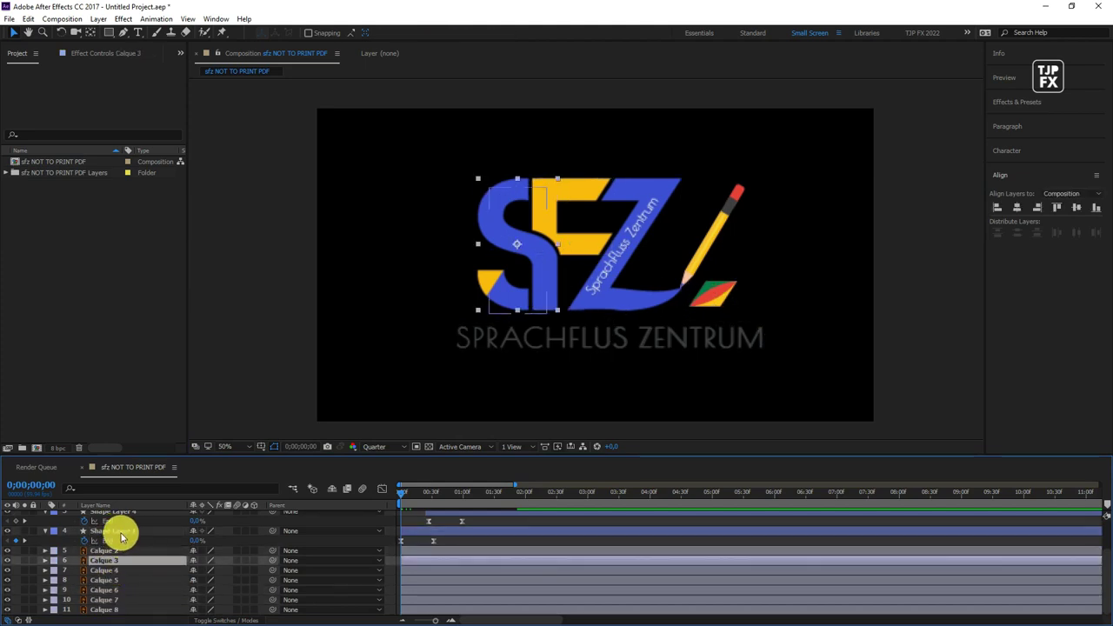
pyautogui.moveTo(117, 570); pyautogui.dragTo(119, 528)
# Set Calque 3's track matte to Alpha Matte from Shape Layer 1, keeping it non-inverted.
pyautogui.click(231, 620)
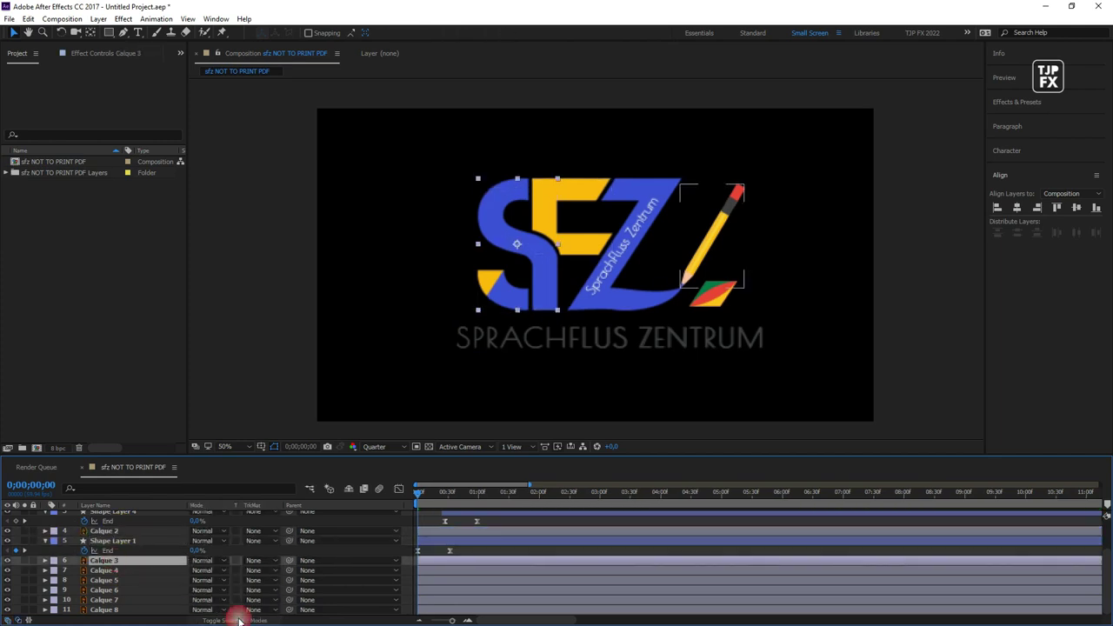
pyautogui.click(256, 561)
pyautogui.click(304, 516)
pyautogui.click(264, 559)
pyautogui.click(295, 522)
pyautogui.hotkey('ctrl', 'z')
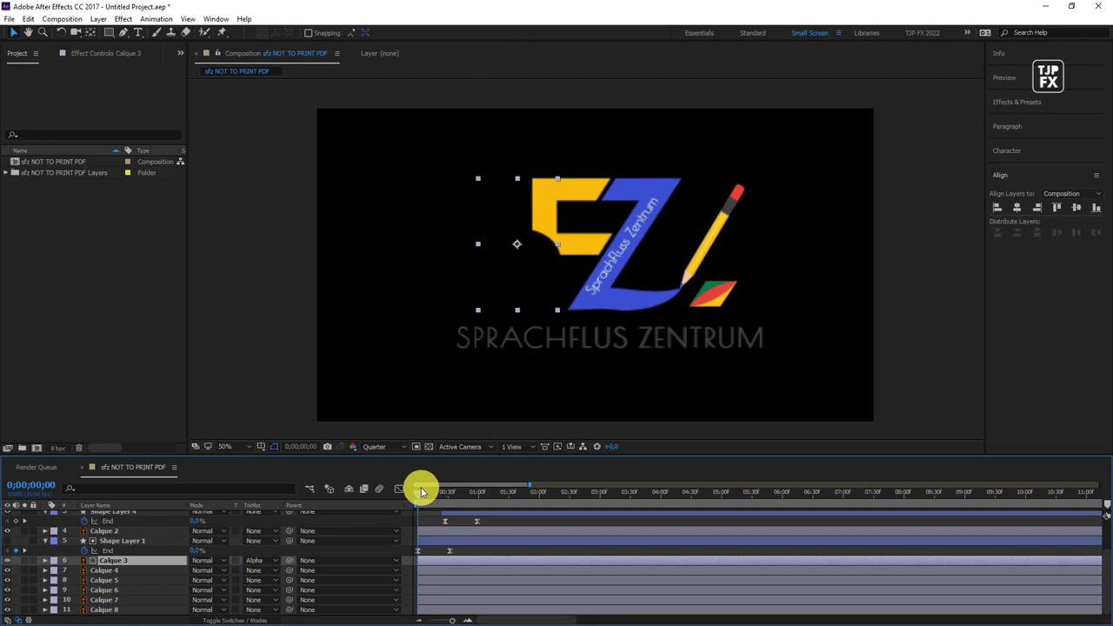
pyautogui.moveTo(420, 498)
pyautogui.mouseDown()
pyautogui.moveTo(449, 509)
pyautogui.moveTo(419, 508)
pyautogui.mouseUp()
# Give Shape Layer 1 an orange label and bring up the Save As dialog.
pyautogui.click(113, 541)
pyautogui.click(54, 544)
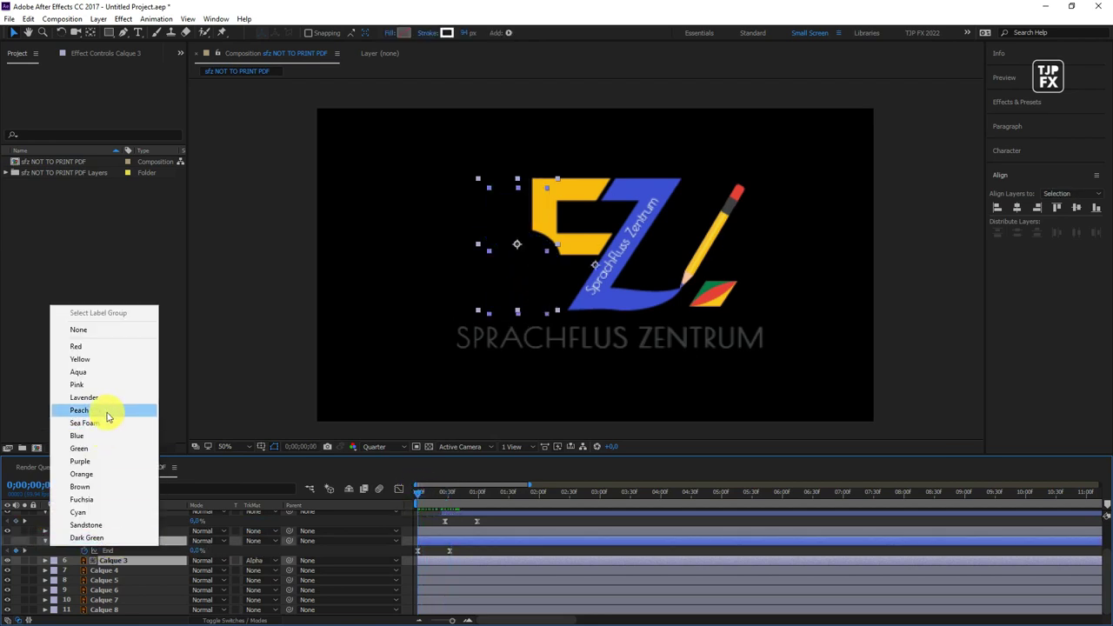
pyautogui.click(100, 409)
pyautogui.click(52, 531)
pyautogui.click(81, 475)
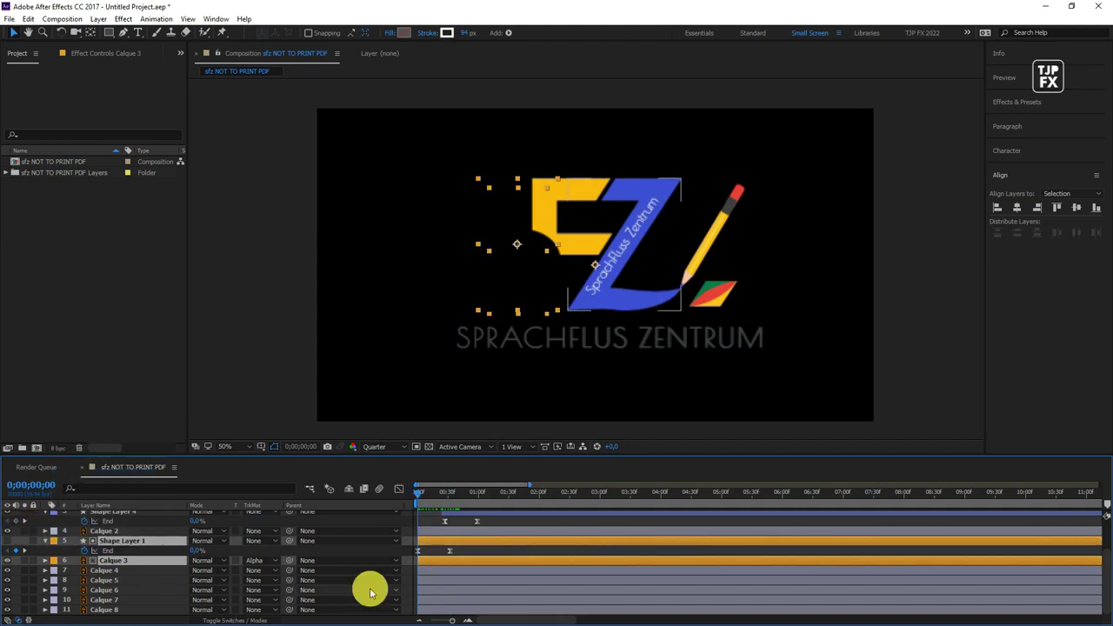
pyautogui.hotkey('ctrl', 's')
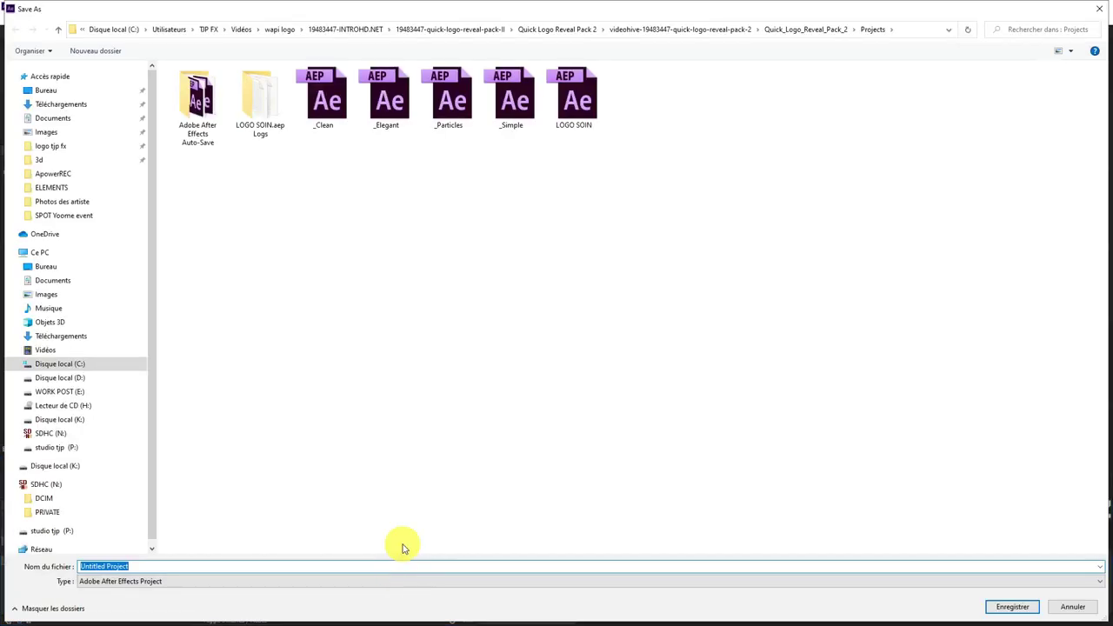
# Name the project 'Animation Logo Ecole 2D' and save it into the studio tjp fx film folder.
pyautogui.write('Animation Logo Ecole 2D')
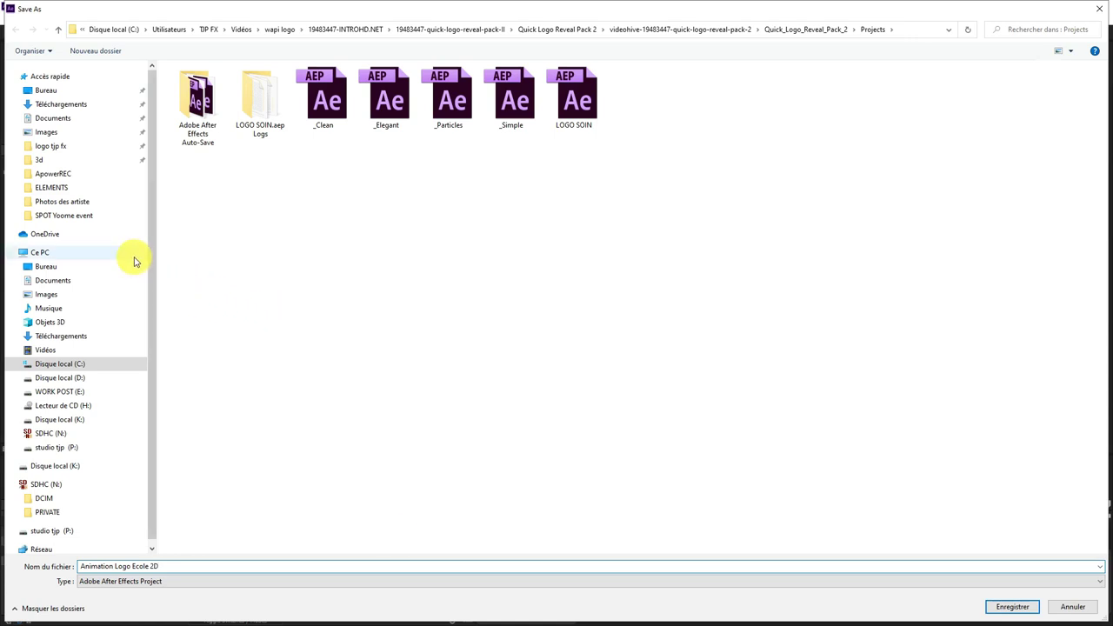
pyautogui.click(95, 202)
pyautogui.click(265, 31)
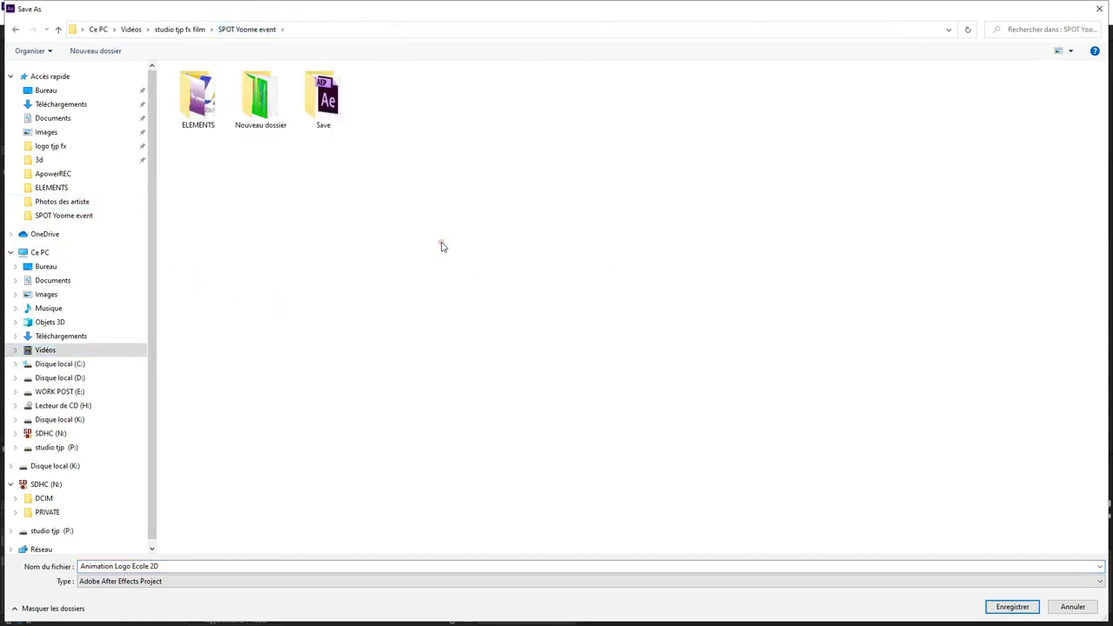
pyautogui.click(183, 30)
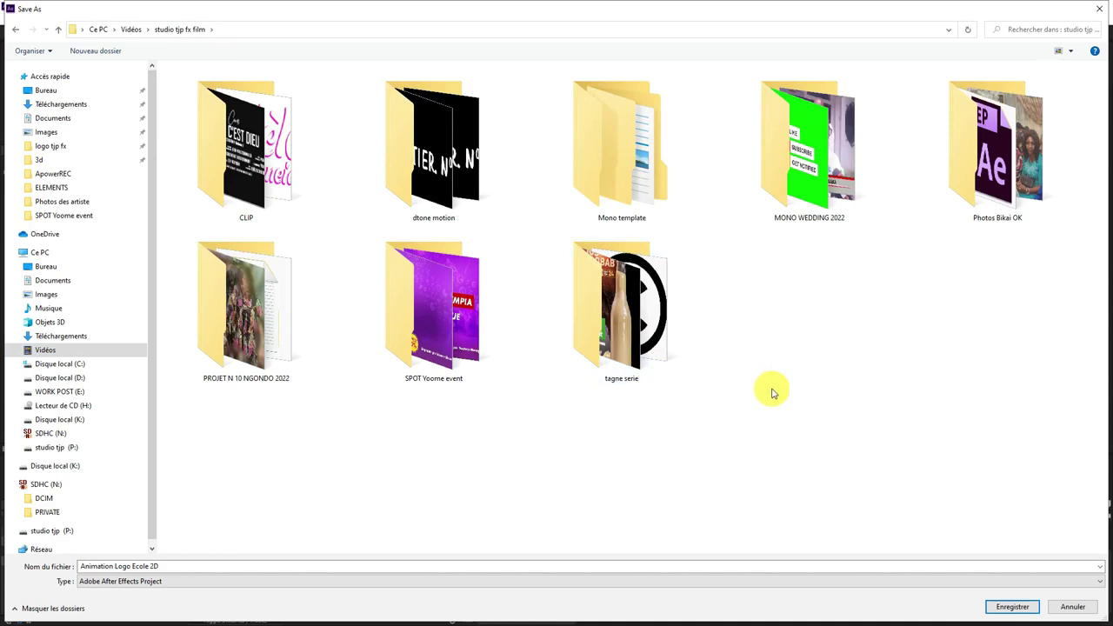
pyautogui.click(1012, 606)
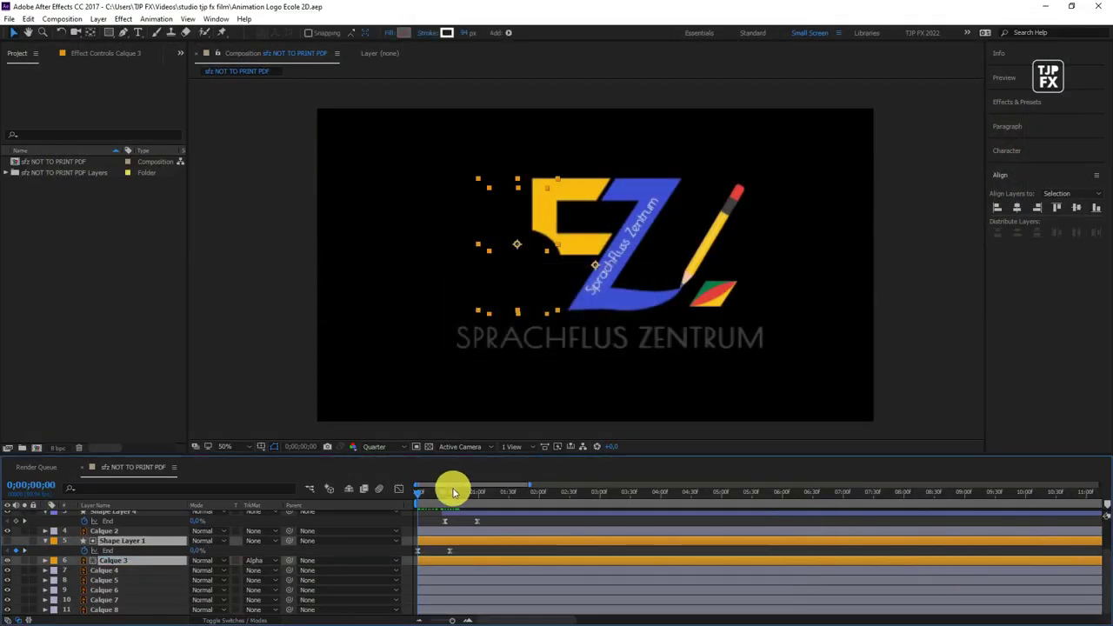
# Scrub the logo animation to 0;00;01;08 with Shape Layer 4 selected.
pyautogui.moveTo(444, 496); pyautogui.dragTo(437, 492)
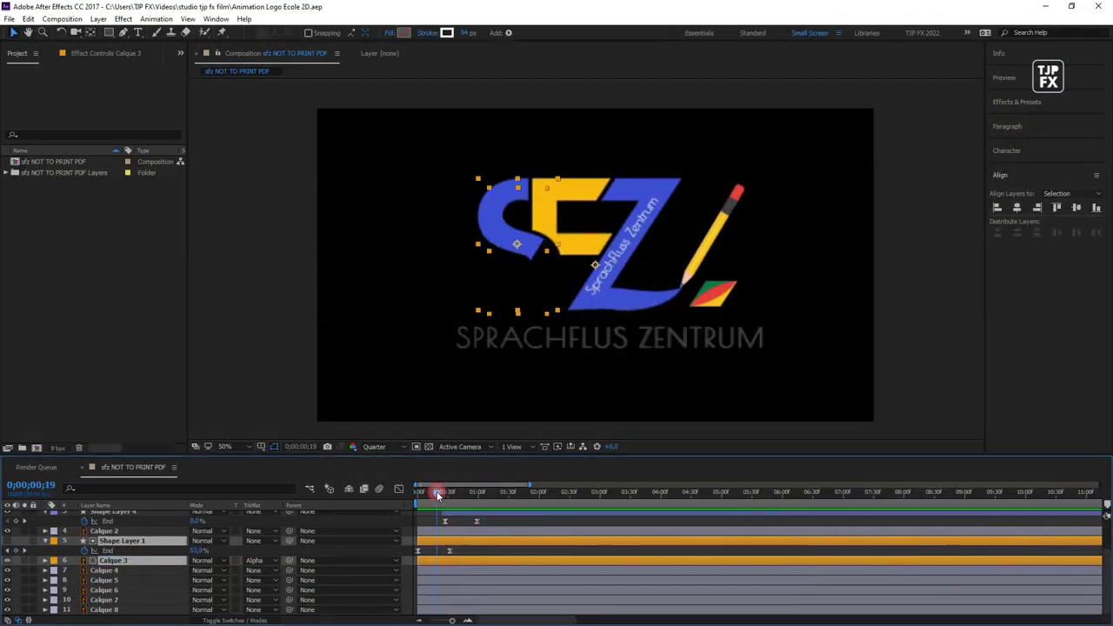
pyautogui.click(464, 519)
pyautogui.scroll(2, 368, 542)
pyautogui.scroll(-2, 368, 541)
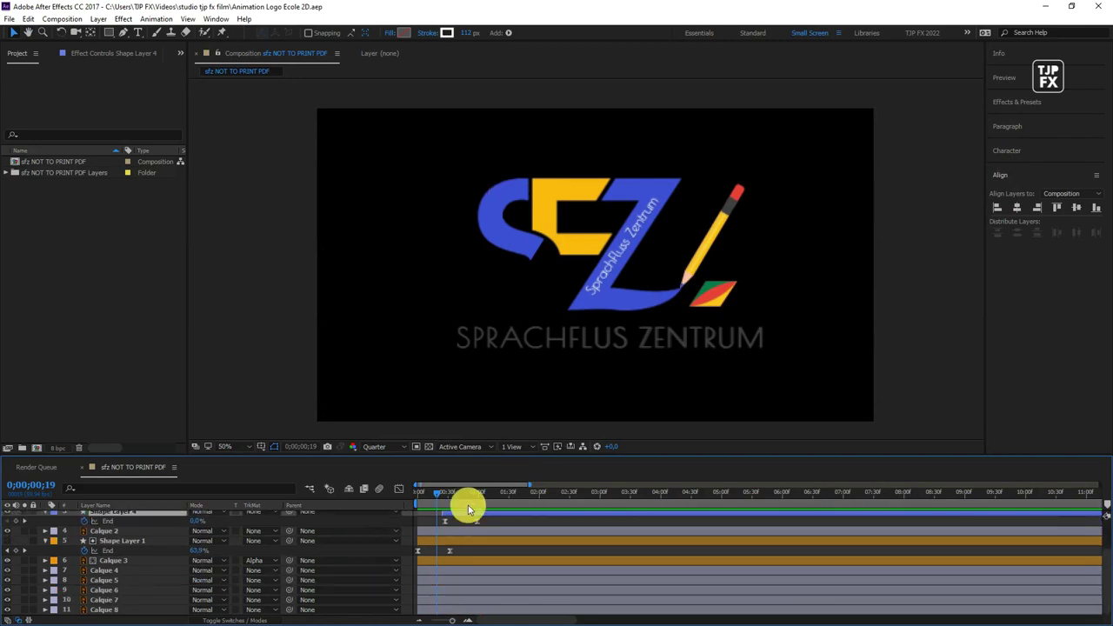
pyautogui.moveTo(447, 492)
pyautogui.mouseDown()
pyautogui.moveTo(485, 497)
pyautogui.moveTo(462, 512)
pyautogui.moveTo(491, 501)
pyautogui.moveTo(418, 493)
pyautogui.mouseUp()
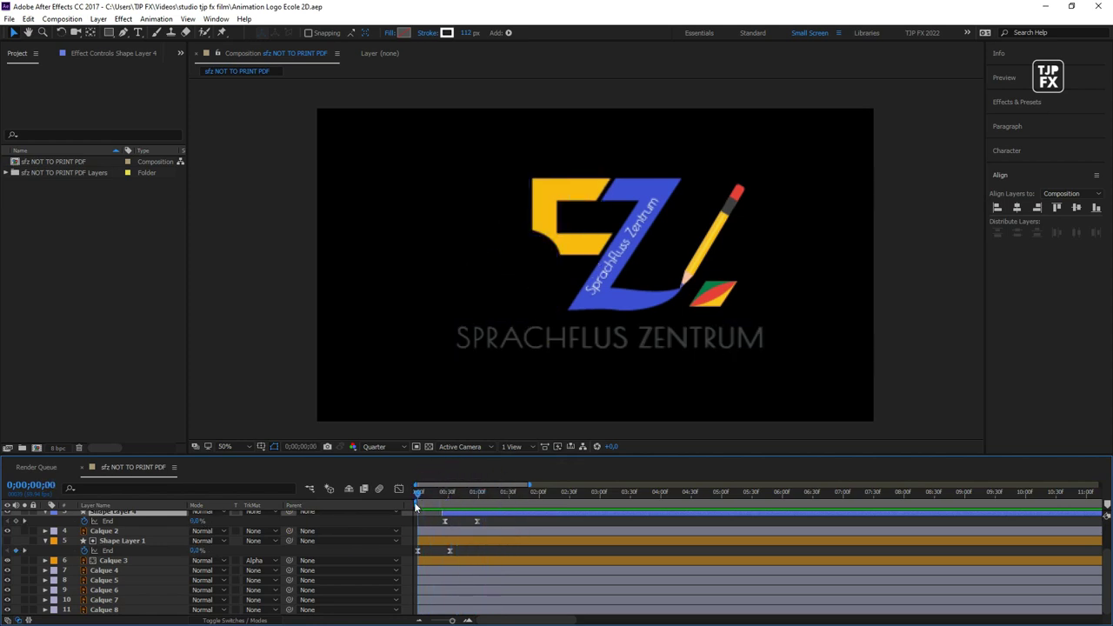
# Step through the layers to identify Calque 2 (SPRACHFLUS ZENTRUM text) and Calque 8 (pencil).
pyautogui.click(100, 590)
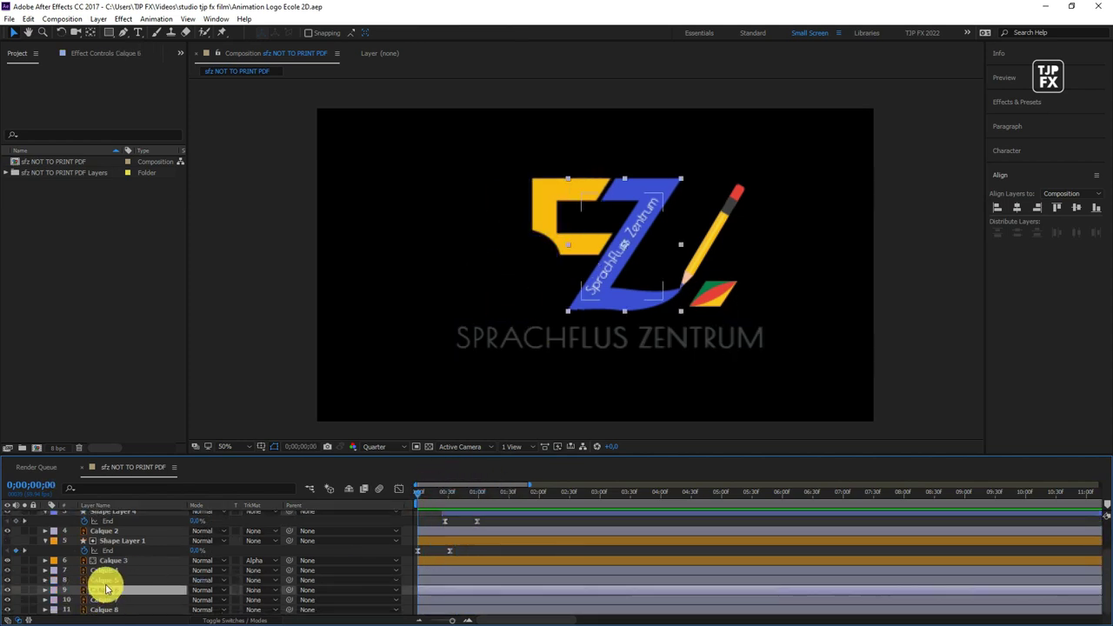
pyautogui.click(103, 580)
pyautogui.click(108, 570)
pyautogui.click(109, 531)
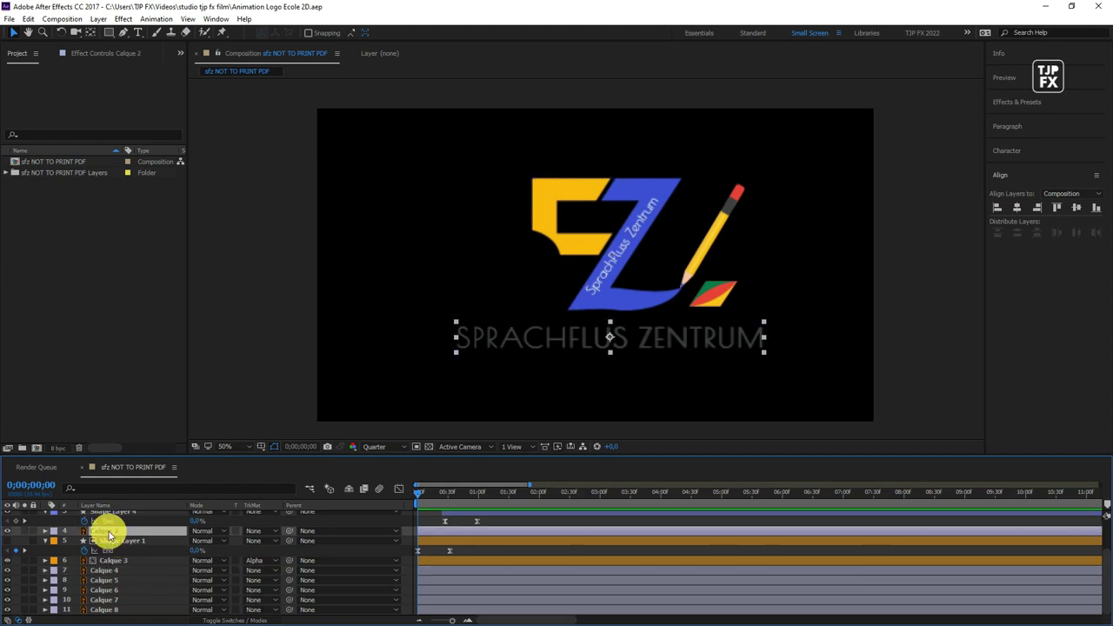
pyautogui.click(109, 580)
pyautogui.click(109, 590)
pyautogui.click(112, 599)
pyautogui.click(115, 610)
pyautogui.scroll(3, 199, 567)
pyautogui.moveTo(442, 496)
pyautogui.mouseDown()
pyautogui.moveTo(527, 509)
pyautogui.moveTo(419, 507)
pyautogui.mouseUp()
pyautogui.click(427, 522)
pyautogui.scroll(-2, 427, 521)
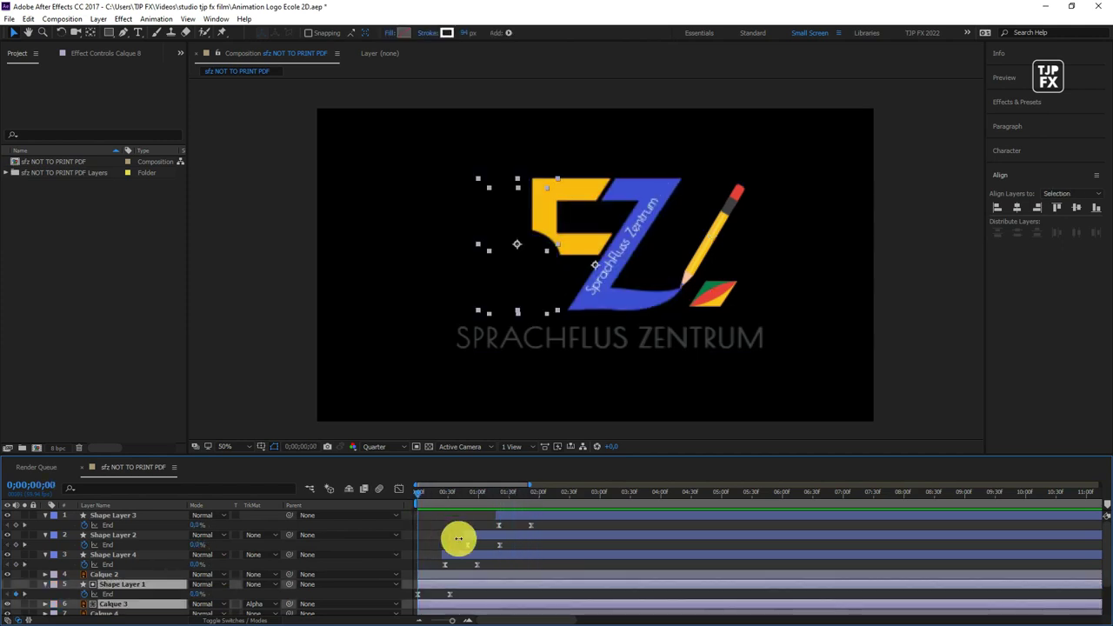
# Toggle the blue S (Calque 3) visibility off and on to check it.
pyautogui.click(459, 541)
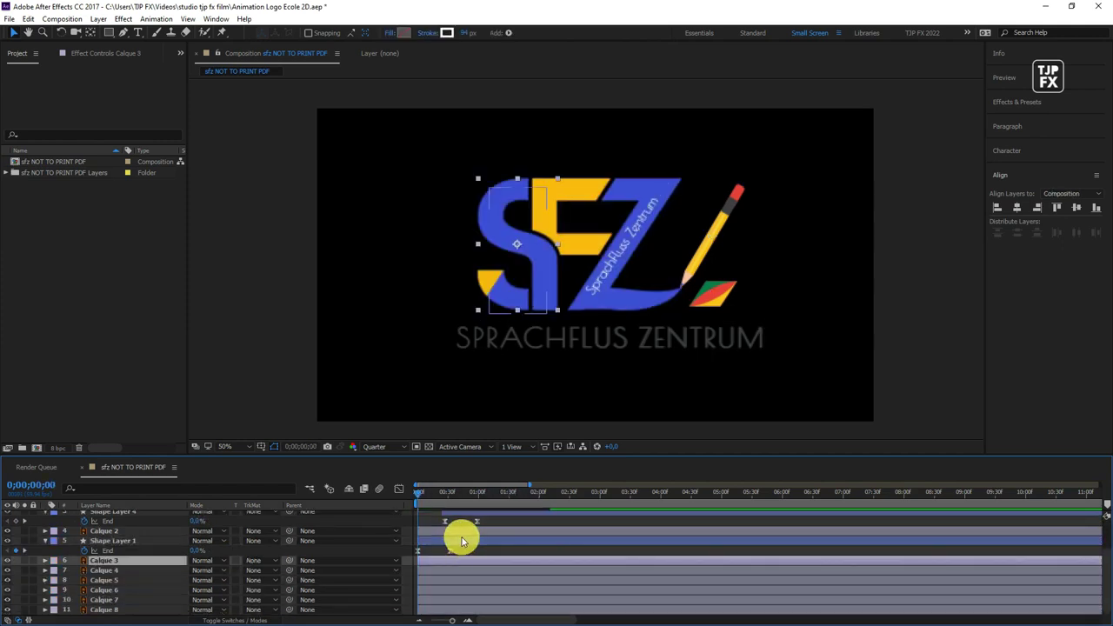
pyautogui.click(111, 565)
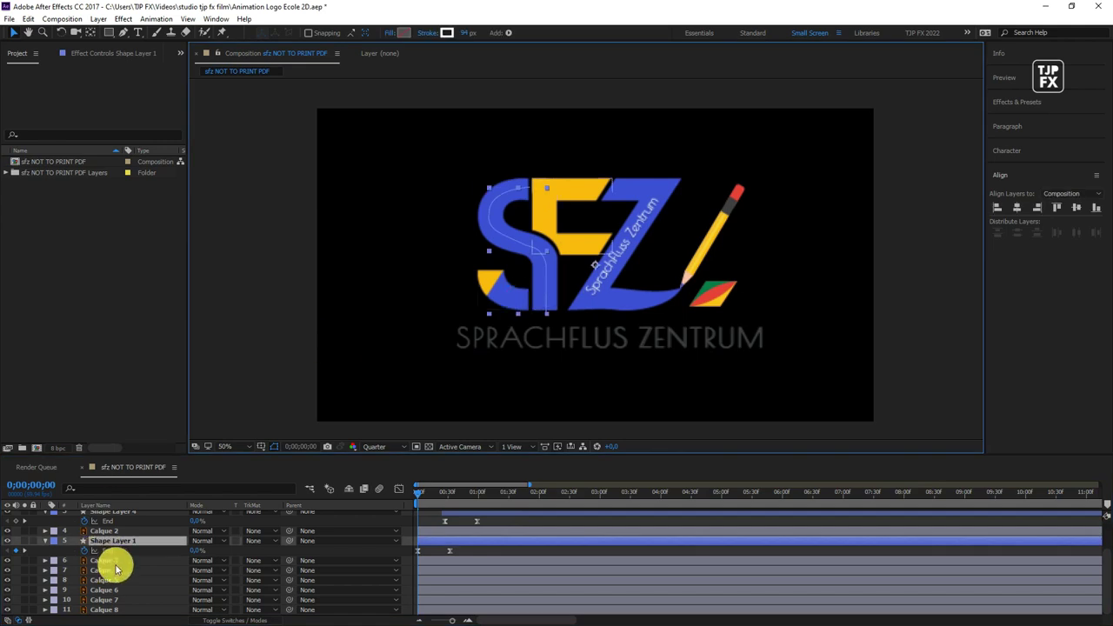
pyautogui.click(7, 560)
pyautogui.click(7, 560)
pyautogui.click(7, 561)
pyautogui.click(7, 561)
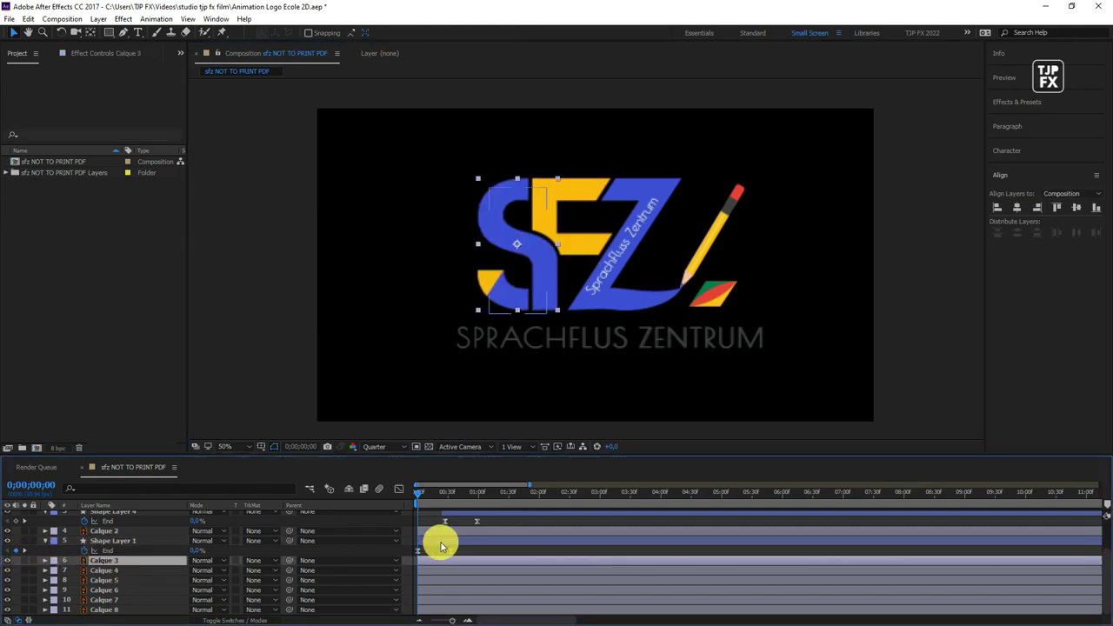
# Move Shape Layer 4 just below Calque 2 and select it together with Shape Layer 1.
pyautogui.click(116, 530)
pyautogui.click(121, 541)
pyautogui.click(119, 561)
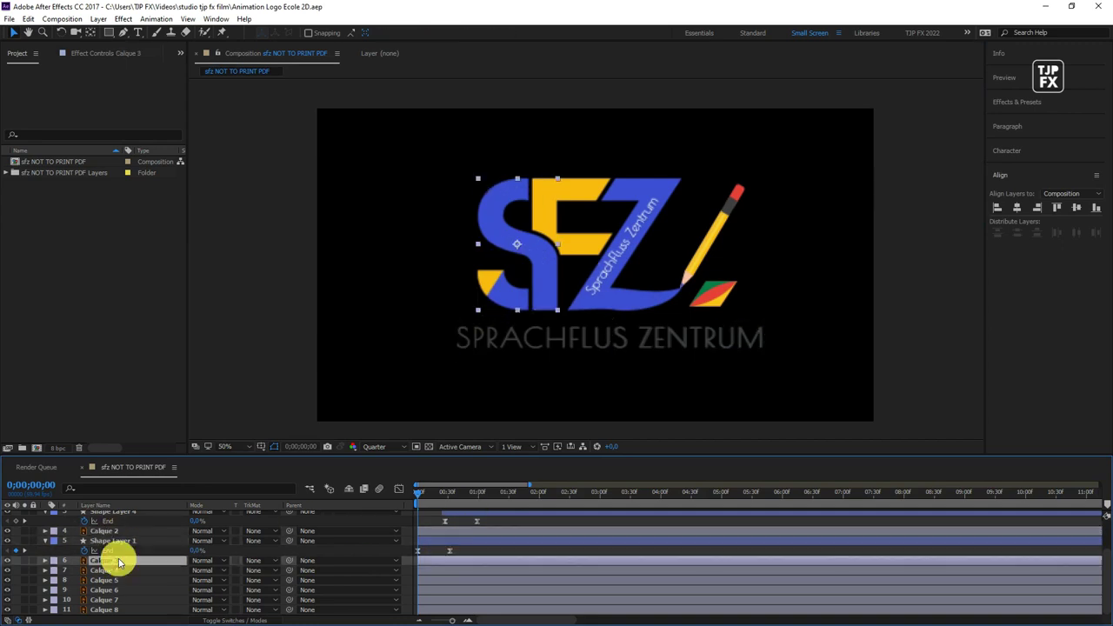
pyautogui.click(139, 541)
pyautogui.click(474, 518)
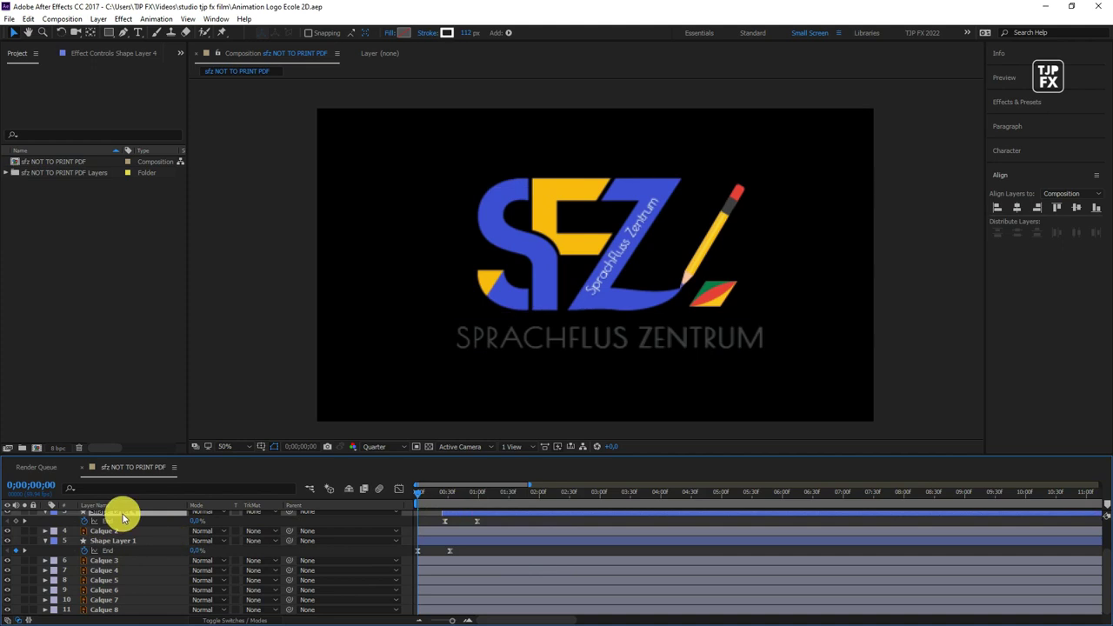
pyautogui.moveTo(122, 513); pyautogui.dragTo(119, 528)
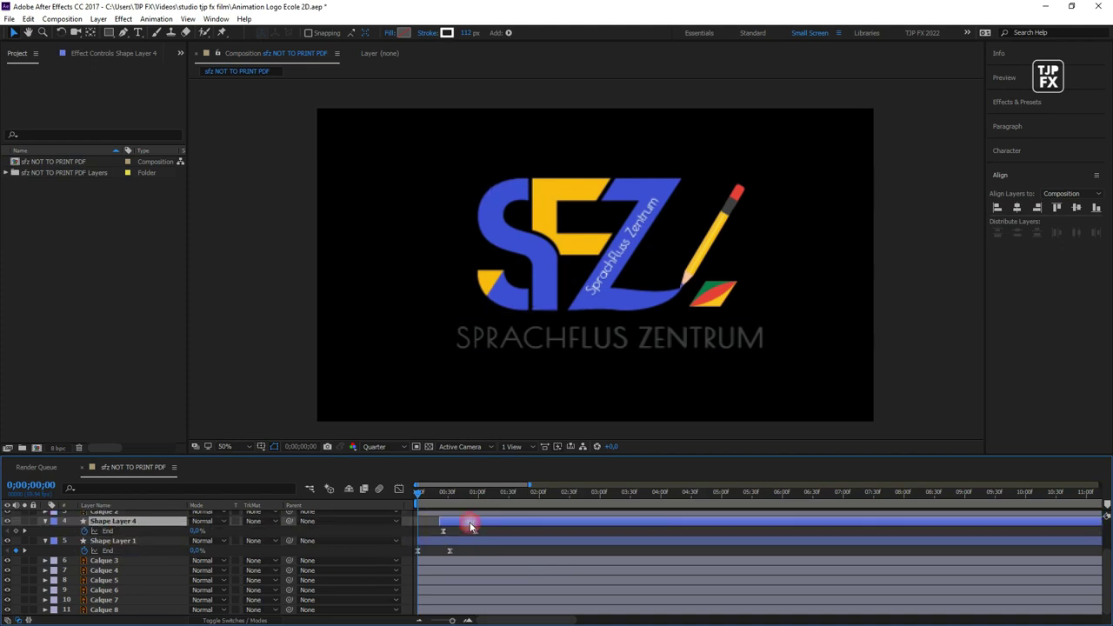
pyautogui.keyDown('shift'); pyautogui.click(308, 540); pyautogui.keyUp('shift')
# Pre-compose Shape Layers 4 and 1 into Pre-comp 1 and check its contents.
pyautogui.hotkey('ctrl', 'shift', 'c')
pyautogui.click(582, 386)
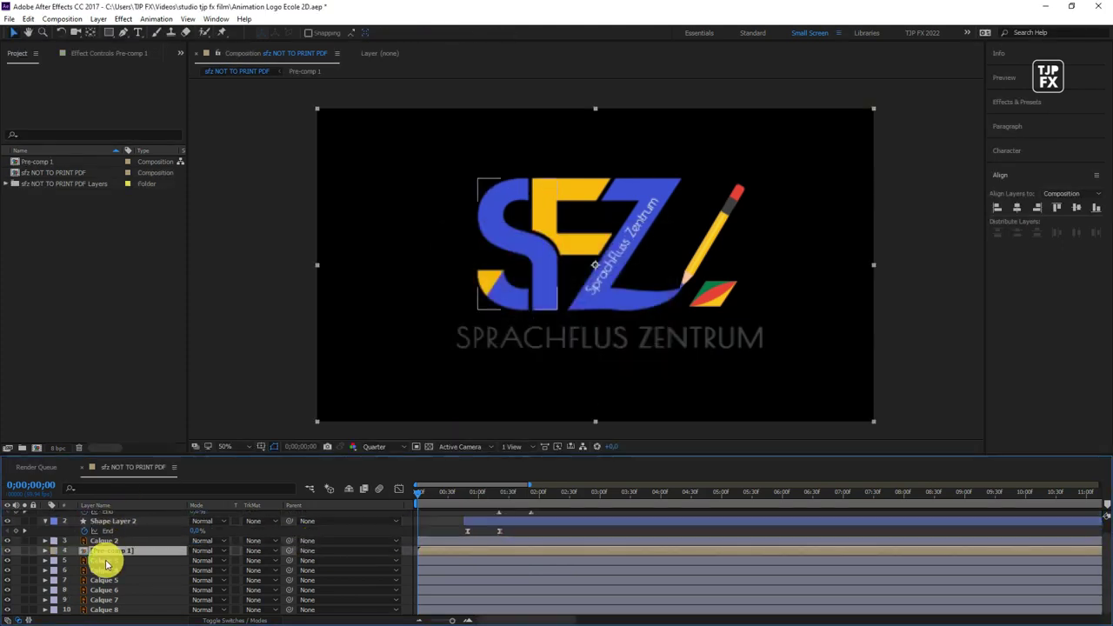
pyautogui.doubleClick(129, 552)
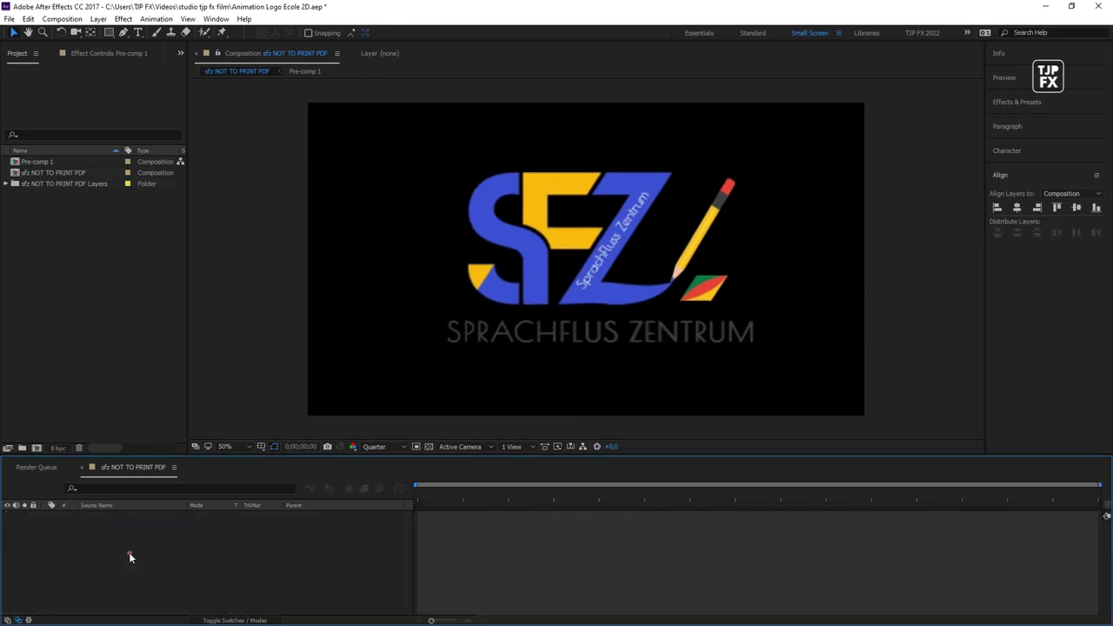
pyautogui.click(131, 467)
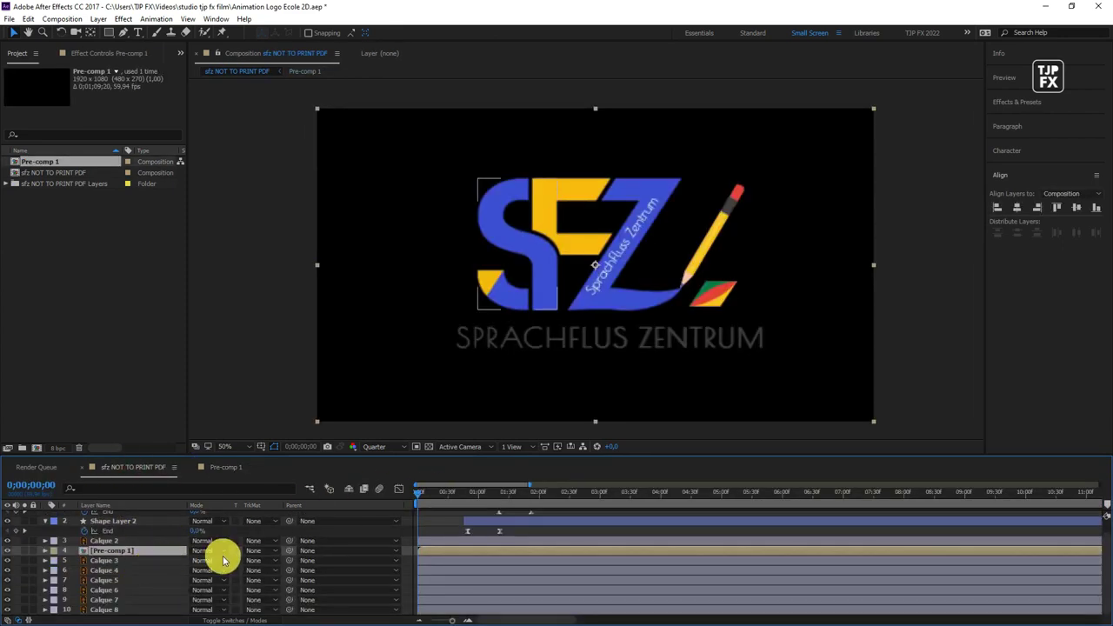
# Set Calque 3's track matte to Alpha Matte from Pre-comp 1.
pyautogui.click(152, 562)
pyautogui.click(261, 563)
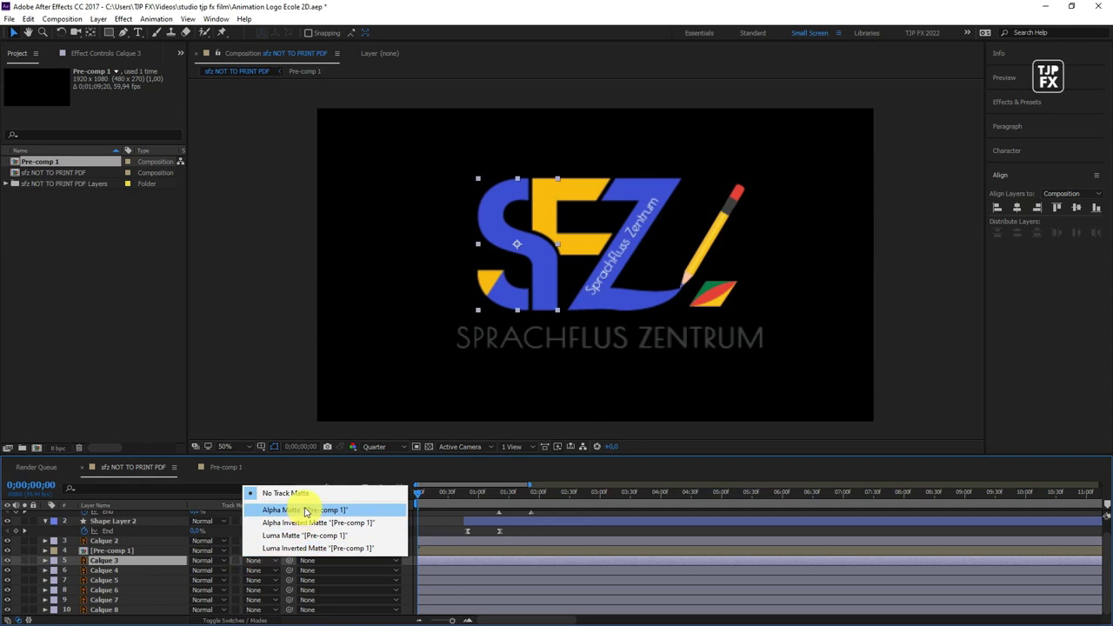
pyautogui.click(300, 505)
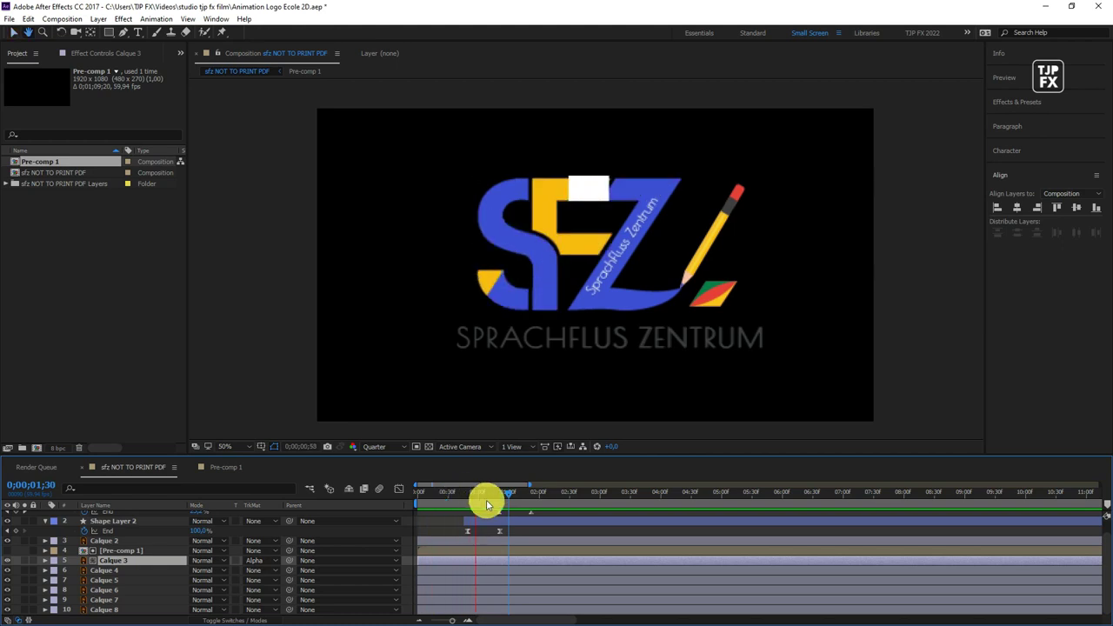
# Label Calque 2, Pre-comp 1 and Calque 3 green.
pyautogui.moveTo(458, 497); pyautogui.dragTo(477, 497)
pyautogui.click(117, 570)
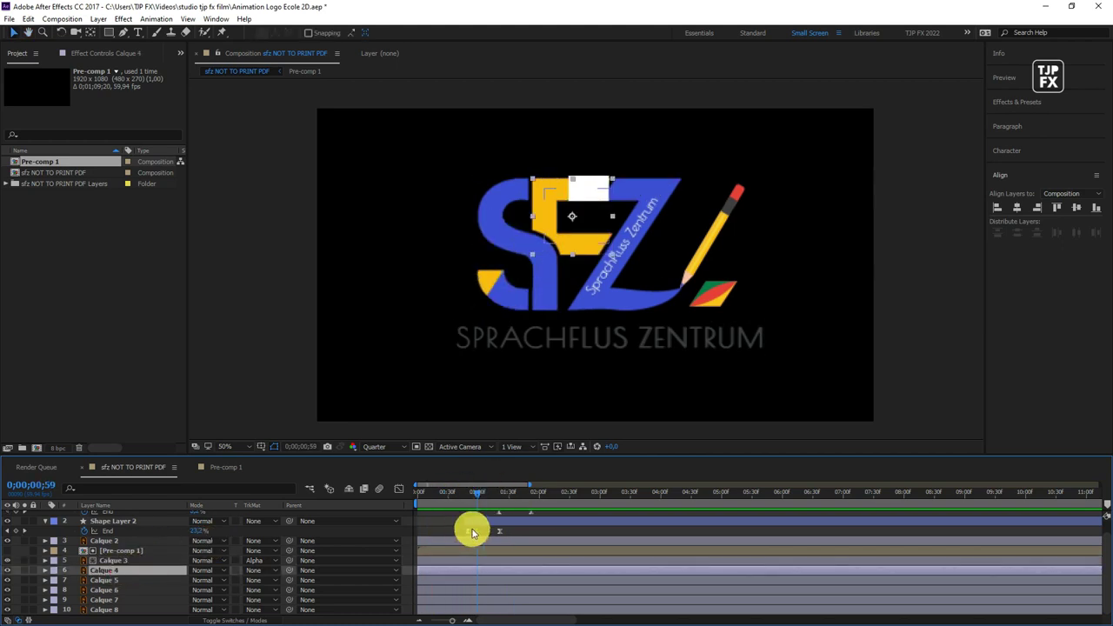
pyautogui.click(99, 540)
pyautogui.keyDown('ctrl'); pyautogui.click(112, 550); pyautogui.keyUp('ctrl')
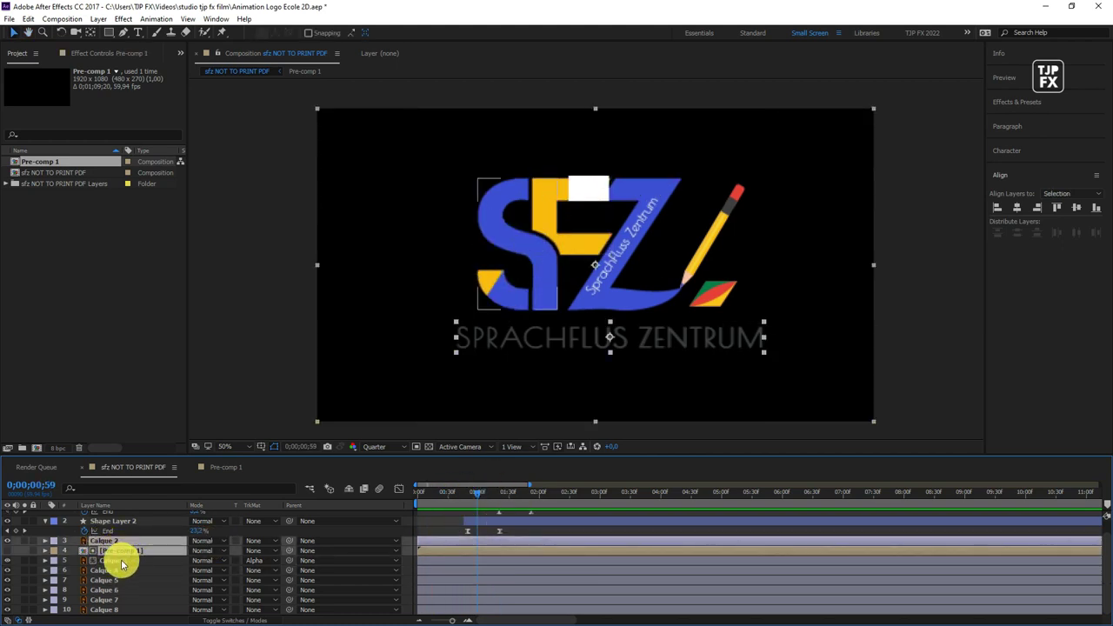
pyautogui.click(122, 562)
pyautogui.click(53, 560)
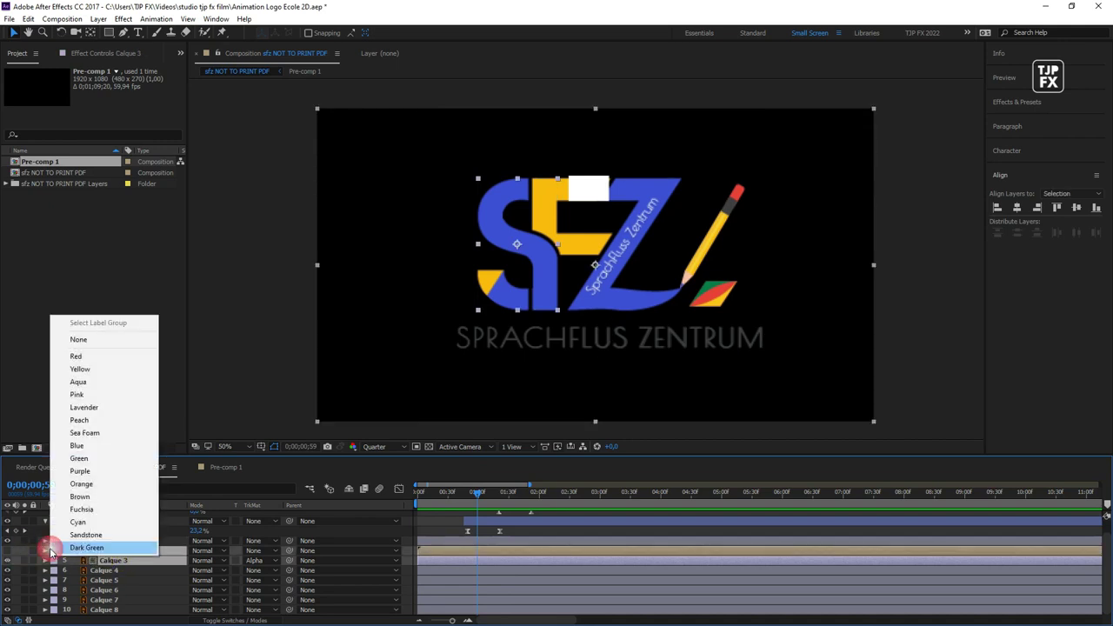
pyautogui.click(88, 462)
# Move Shape Layer 2 just above Calque 4 and use it as an inverted alpha matte.
pyautogui.click(504, 525)
pyautogui.click(109, 571)
pyautogui.keyDown('ctrl'); pyautogui.click(113, 526); pyautogui.keyUp('ctrl')
pyautogui.click(508, 528)
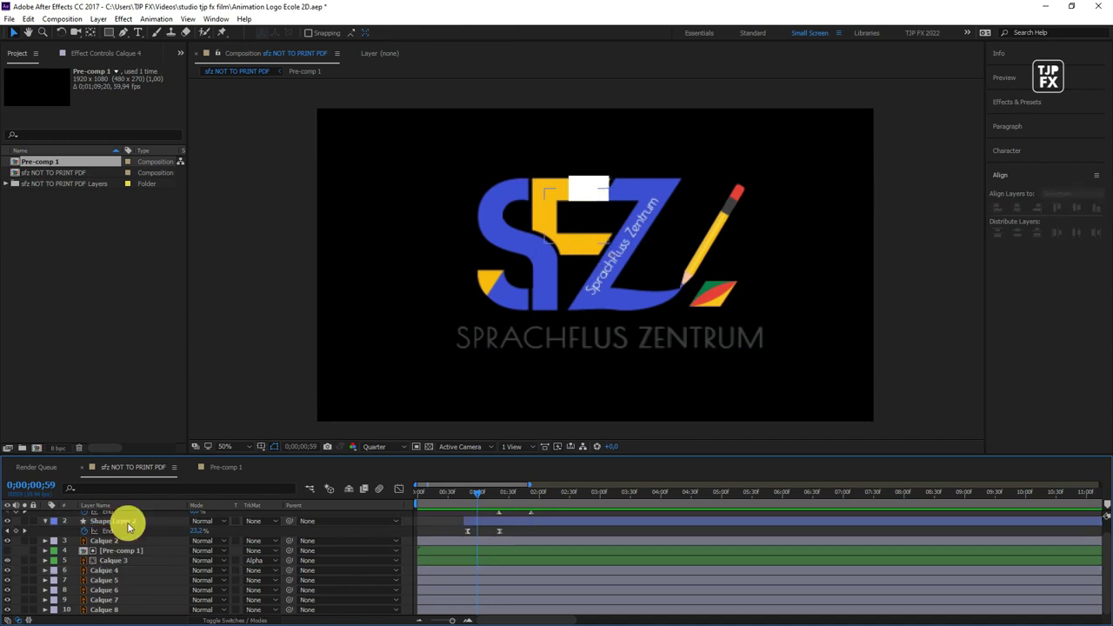
pyautogui.moveTo(128, 526); pyautogui.dragTo(129, 565)
pyautogui.click(113, 570)
pyautogui.click(257, 572)
pyautogui.click(300, 530)
# Adjust Shape Layer 2's timing and switch Calque 4 to a plain Alpha Matte.
pyautogui.moveTo(478, 497)
pyautogui.mouseDown()
pyautogui.moveTo(418, 515)
pyautogui.moveTo(464, 516)
pyautogui.mouseUp()
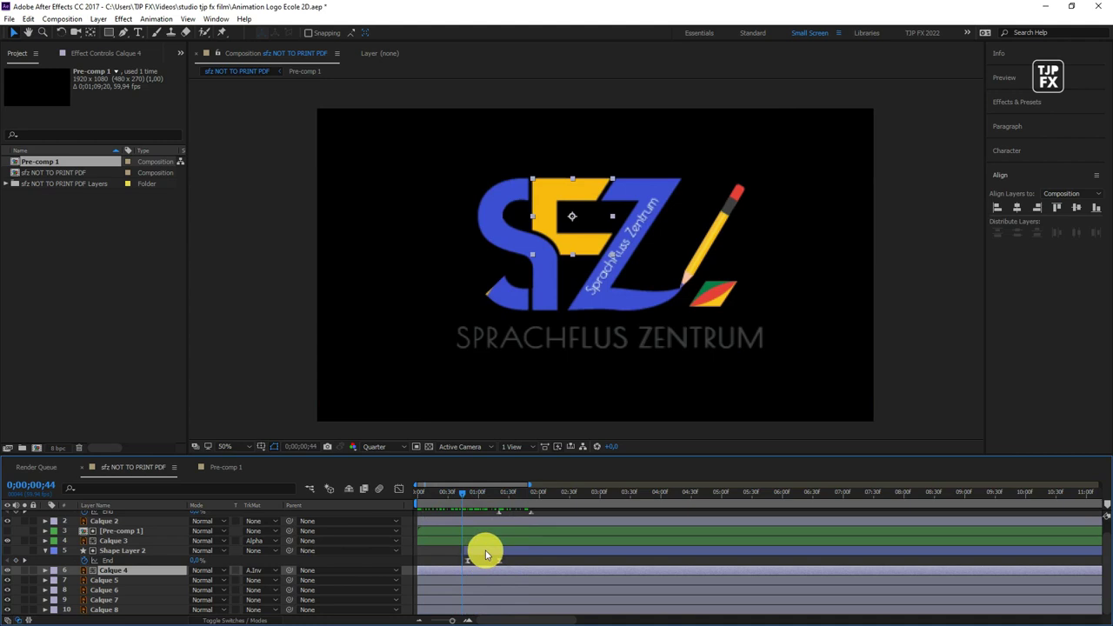
pyautogui.moveTo(485, 554); pyautogui.dragTo(454, 557)
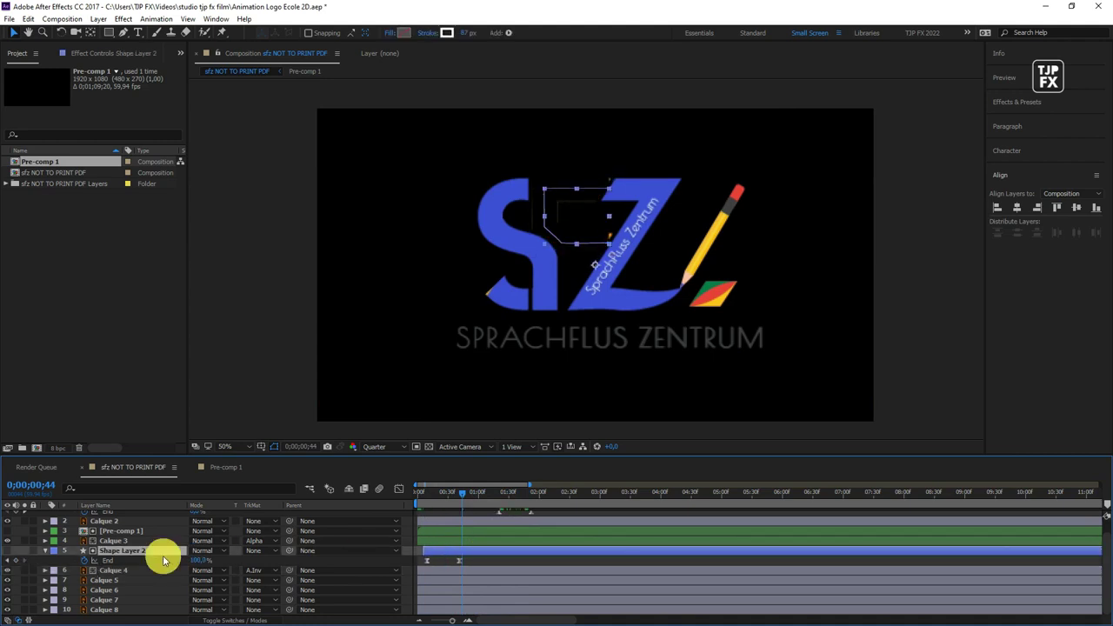
pyautogui.moveTo(490, 498)
pyautogui.mouseDown()
pyautogui.moveTo(417, 506)
pyautogui.moveTo(529, 509)
pyautogui.moveTo(422, 511)
pyautogui.mouseUp()
pyautogui.click(144, 572)
pyautogui.click(253, 569)
pyautogui.click(270, 517)
pyautogui.moveTo(428, 494); pyautogui.dragTo(499, 514)
pyautogui.moveTo(460, 548); pyautogui.dragTo(471, 557)
pyautogui.moveTo(424, 500); pyautogui.dragTo(468, 515)
# Label Shape Layer 2 and Calque 4 orange, then start renaming Calque 5 to tex.
pyautogui.click(113, 570)
pyautogui.click(54, 570)
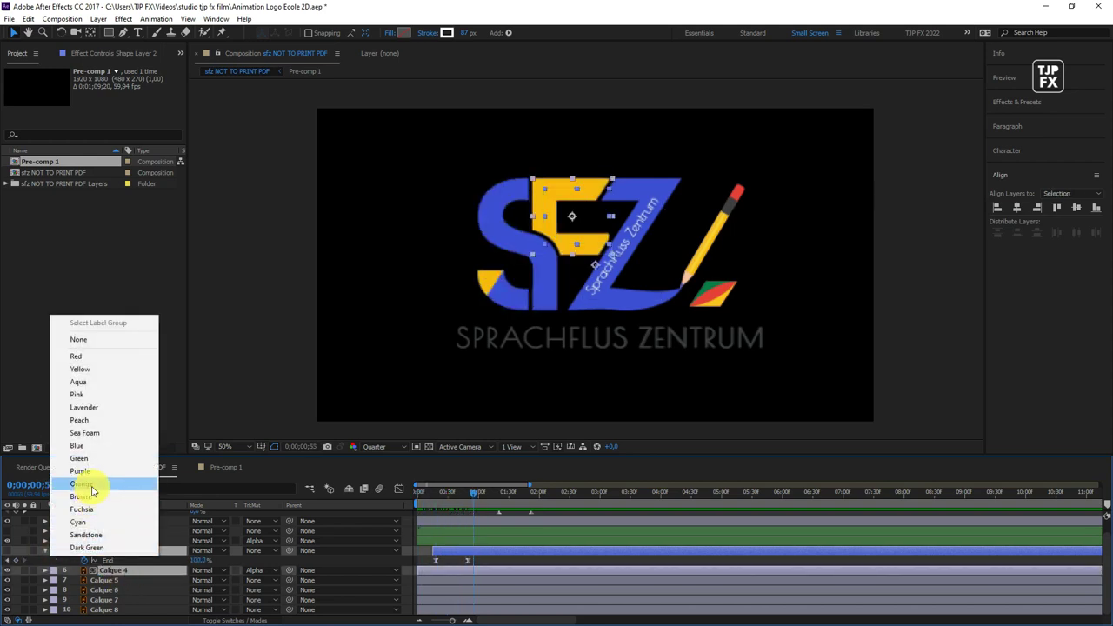
pyautogui.click(87, 483)
pyautogui.click(541, 559)
pyautogui.click(519, 557)
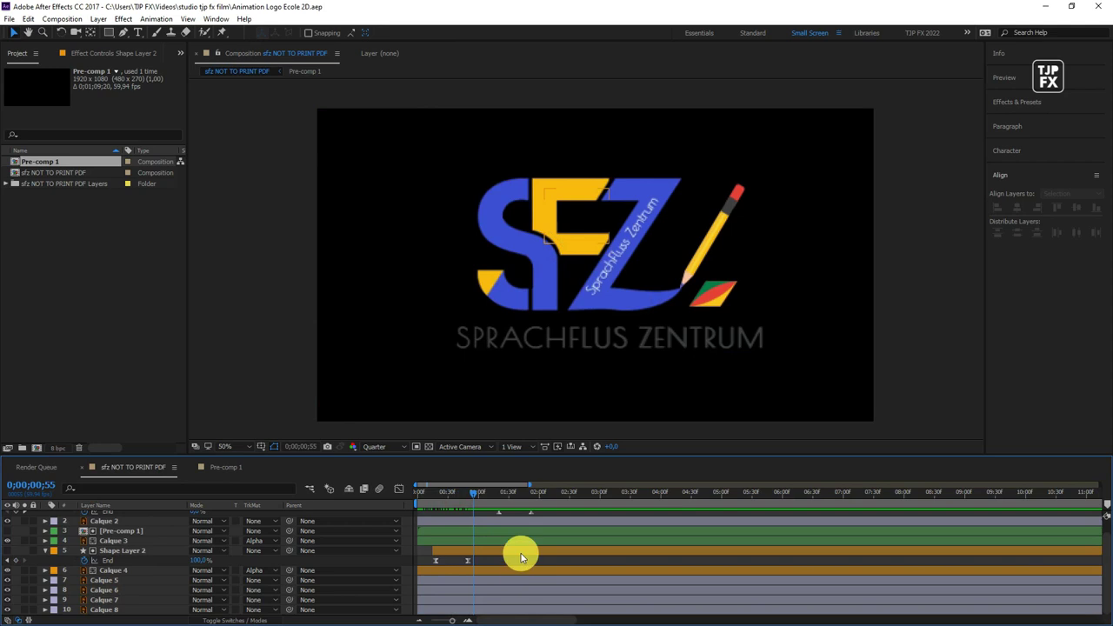
pyautogui.click(113, 580)
pyautogui.write('tex')
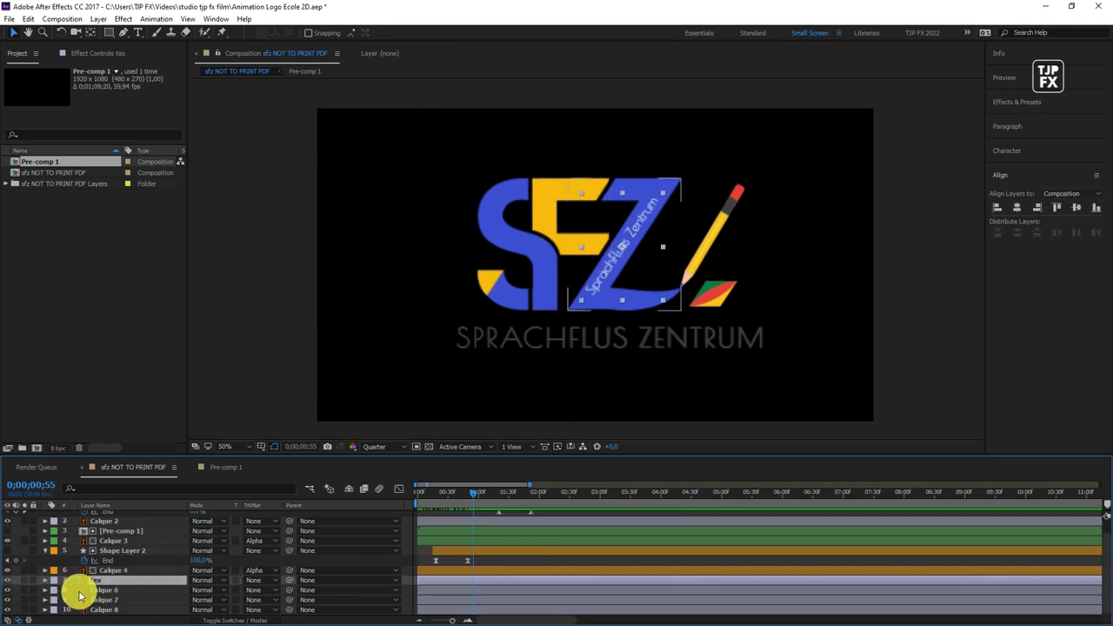
# Confirm the name tex and rename Calque 6 to z.
pyautogui.click(113, 591)
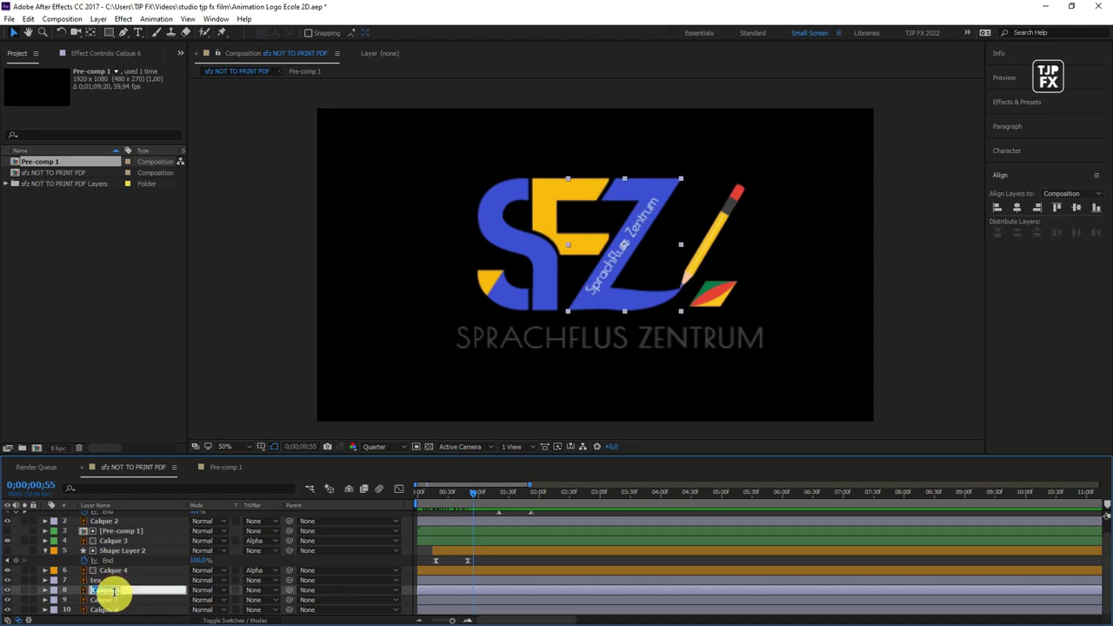
pyautogui.write('z')
pyautogui.press('Return')
# Paste a stroke shape layer as Shape Layer 3 above z and make it z's alpha matte.
pyautogui.hotkey('ctrl', 'v')
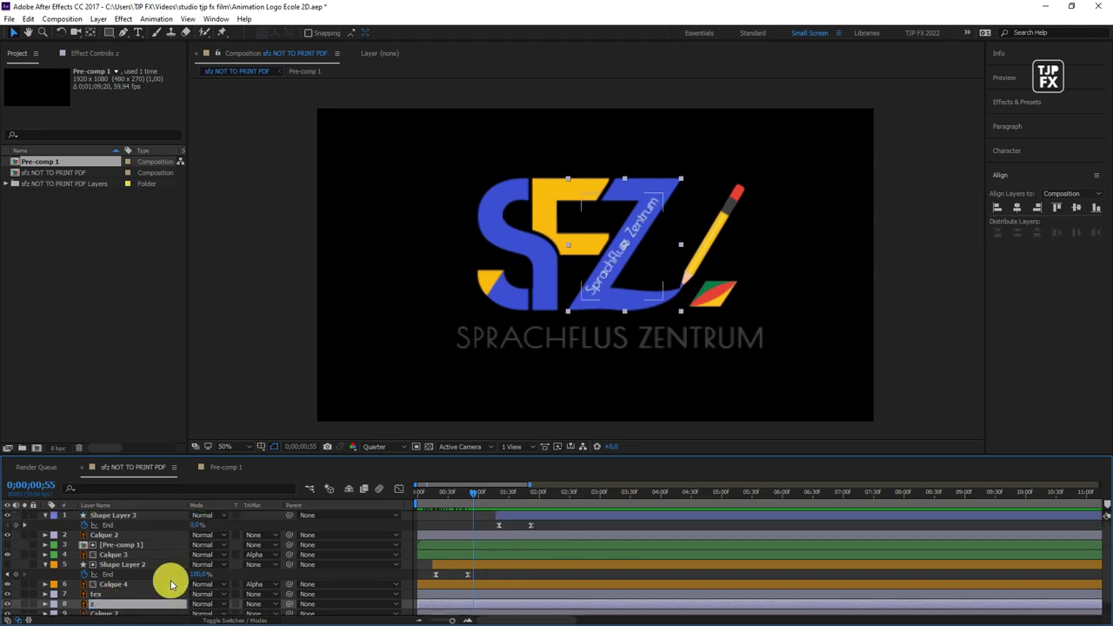
pyautogui.moveTo(524, 492); pyautogui.dragTo(535, 503)
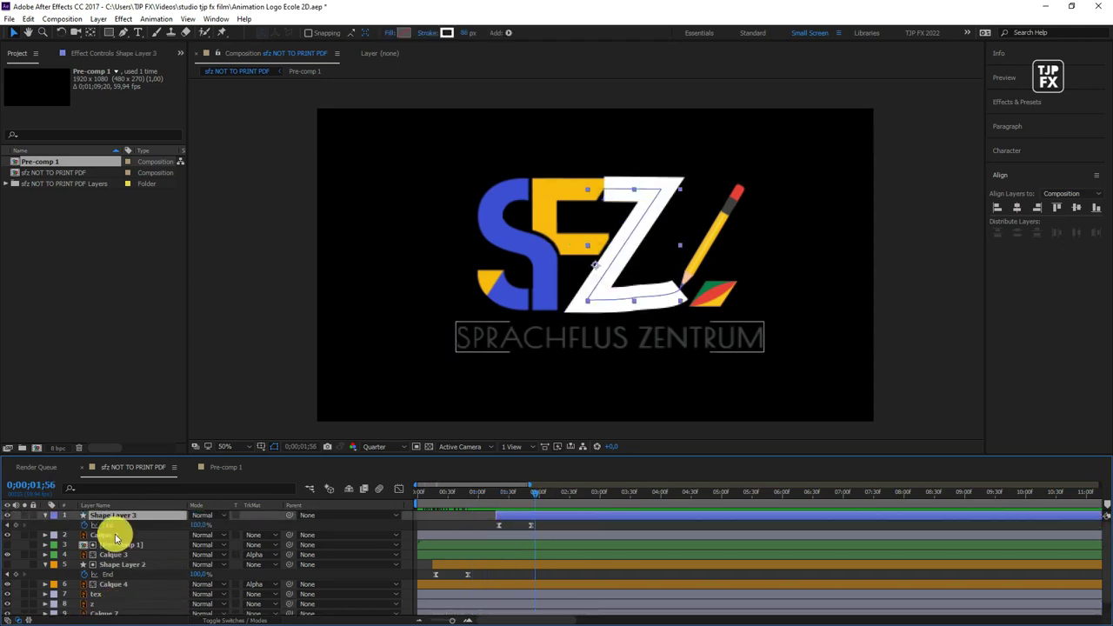
pyautogui.moveTo(113, 516); pyautogui.dragTo(107, 593)
pyautogui.click(255, 606)
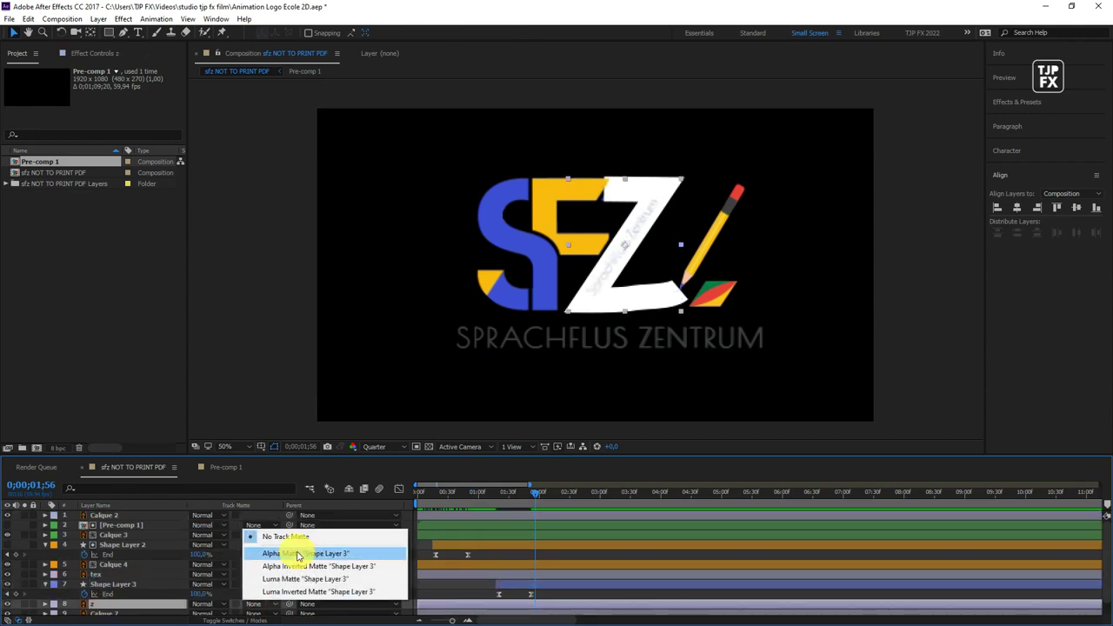
pyautogui.click(293, 551)
# Shift Shape Layer 3's timing earlier and play back the logo animation.
pyautogui.moveTo(450, 504)
pyautogui.mouseDown()
pyautogui.moveTo(419, 509)
pyautogui.moveTo(468, 502)
pyautogui.mouseUp()
pyautogui.moveTo(518, 583); pyautogui.dragTo(476, 583)
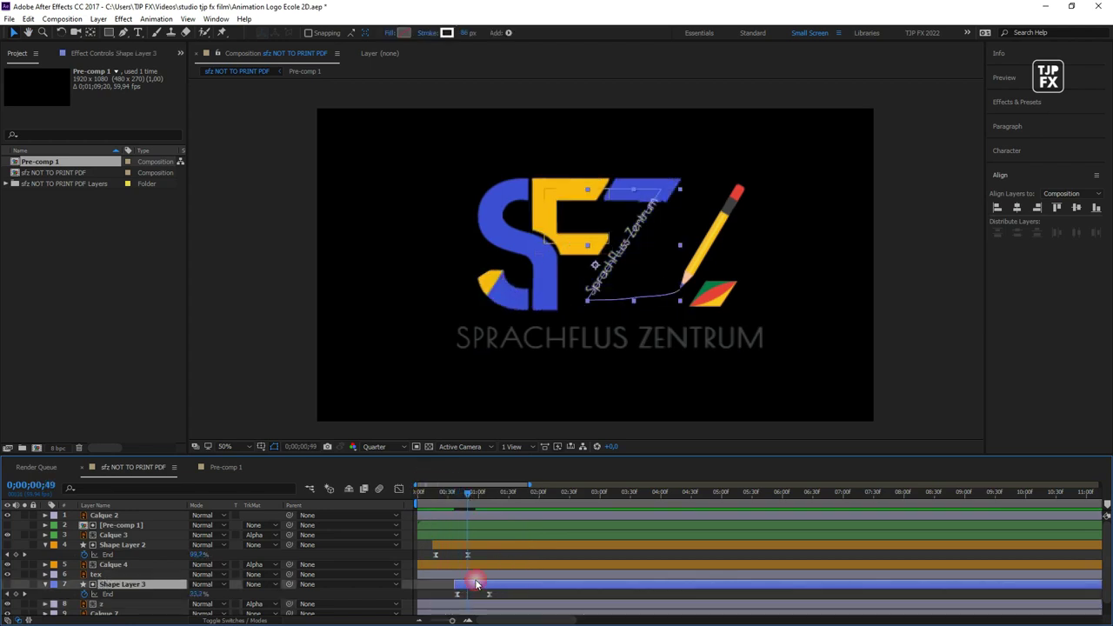
pyautogui.click(419, 494)
pyautogui.press('space')
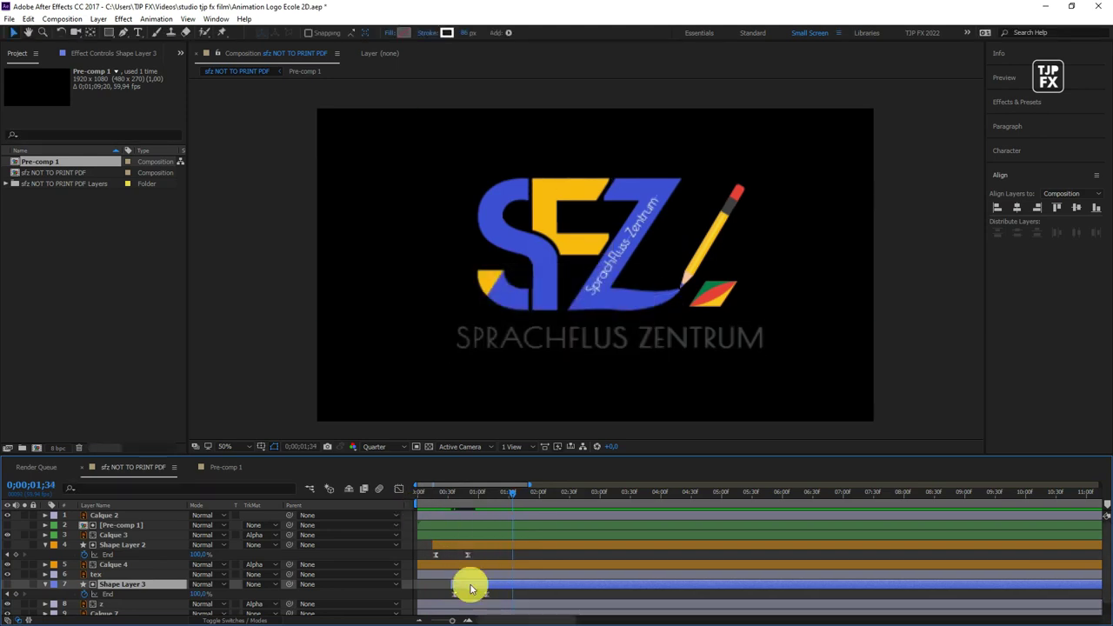
pyautogui.click(516, 556)
# Save the project and preview the logo animation.
pyautogui.hotkey('ctrl', 's')
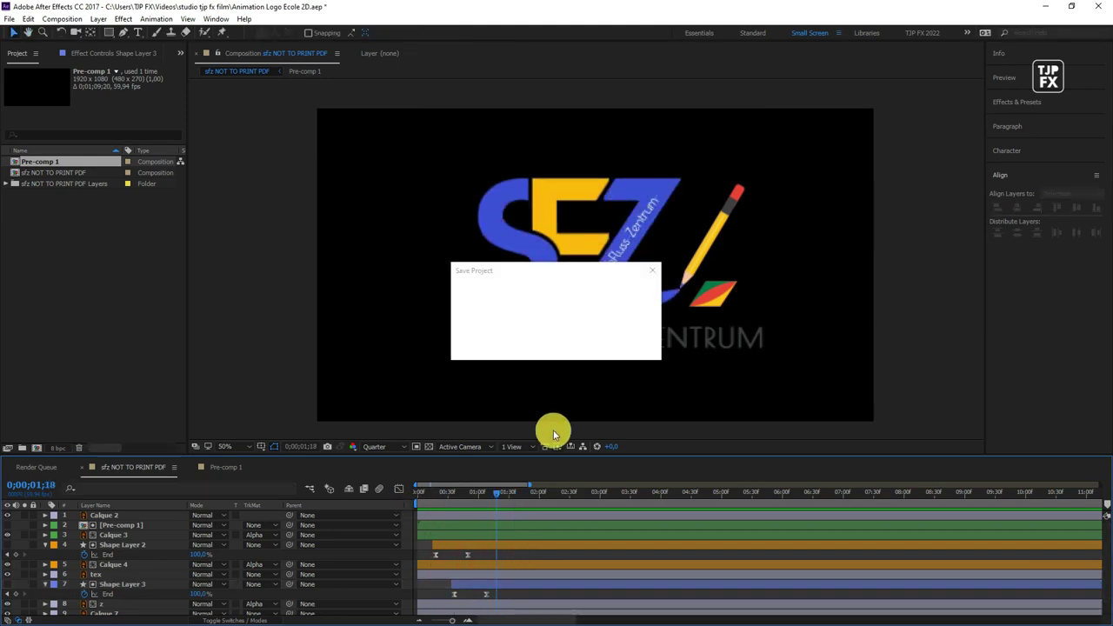
pyautogui.press('space')
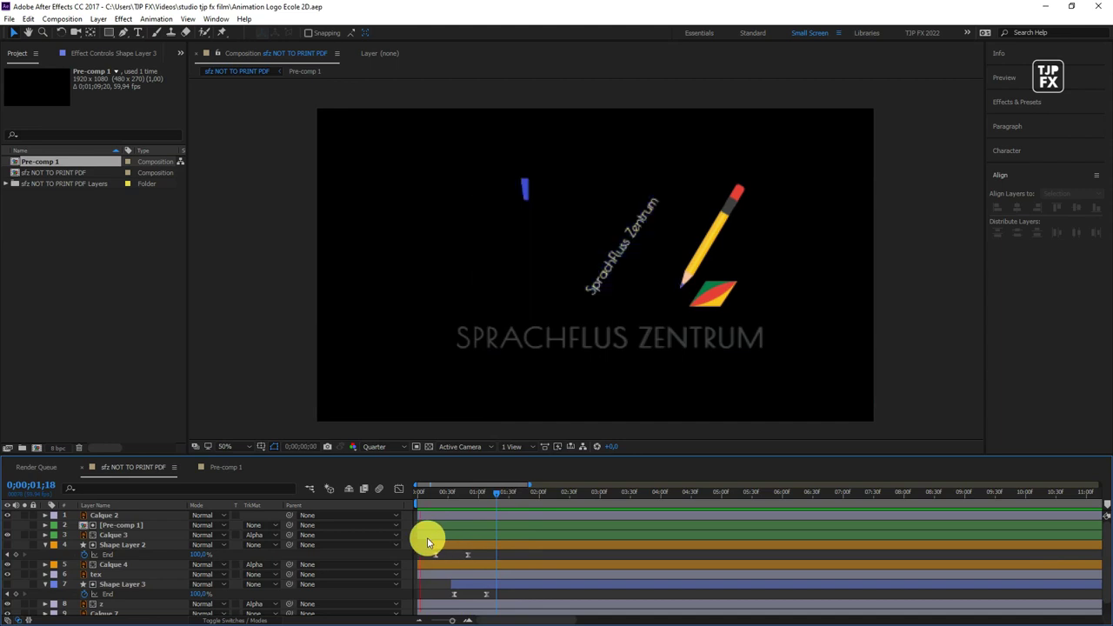
pyautogui.moveTo(443, 551); pyautogui.dragTo(519, 556)
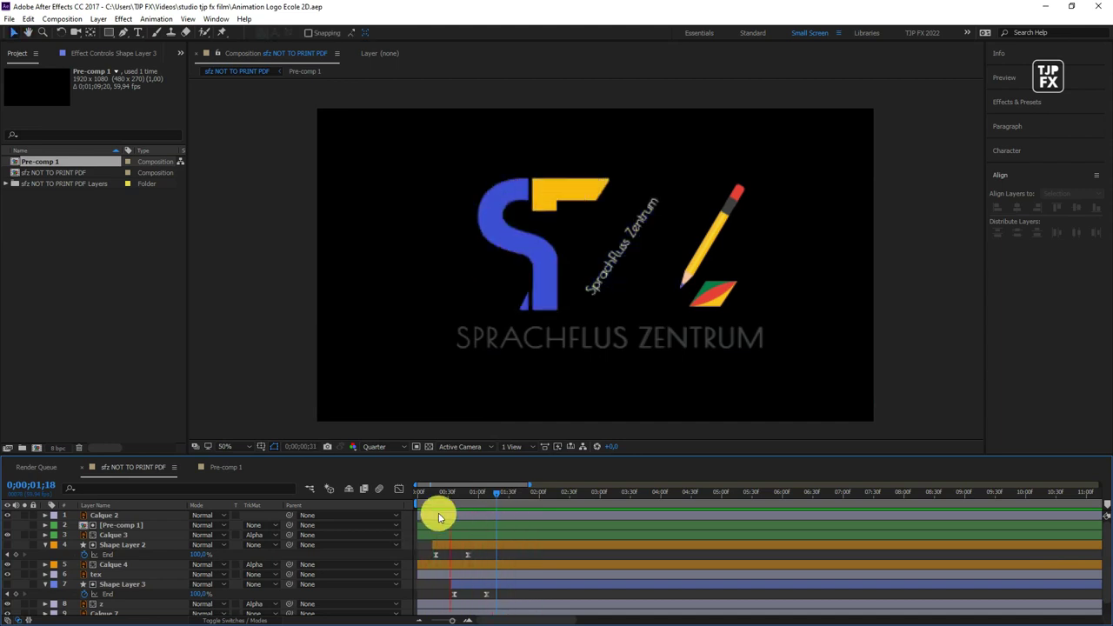
pyautogui.moveTo(410, 504); pyautogui.dragTo(485, 549)
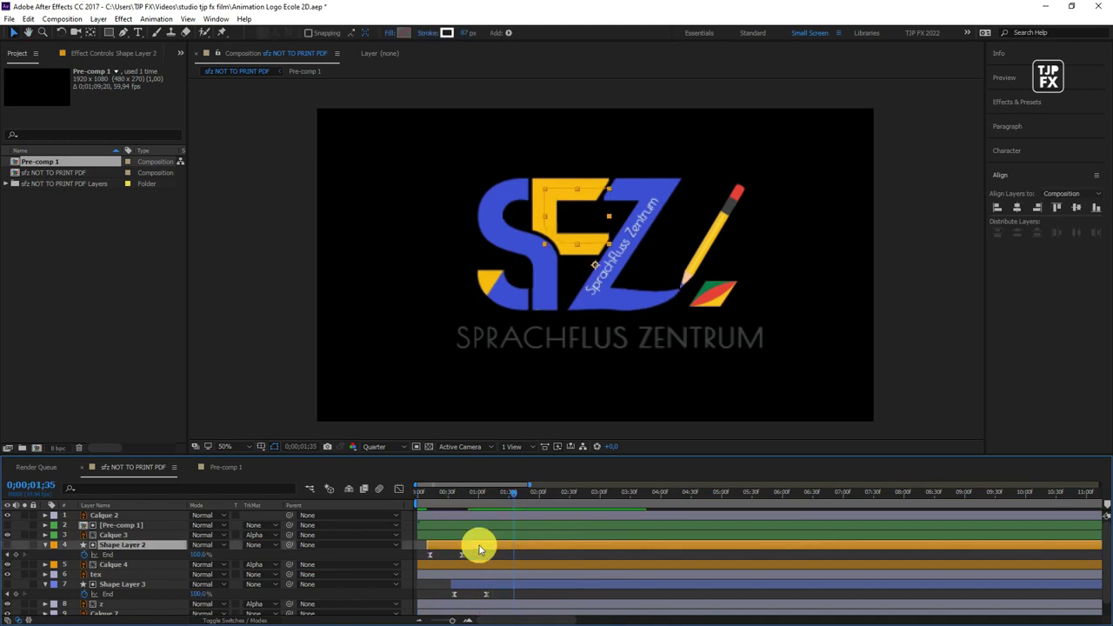
# Nudge Shape Layer 2's reveal keyframes slightly earlier and scrub to check the timing.
pyautogui.moveTo(485, 549); pyautogui.dragTo(474, 548)
pyautogui.moveTo(452, 510); pyautogui.dragTo(521, 504)
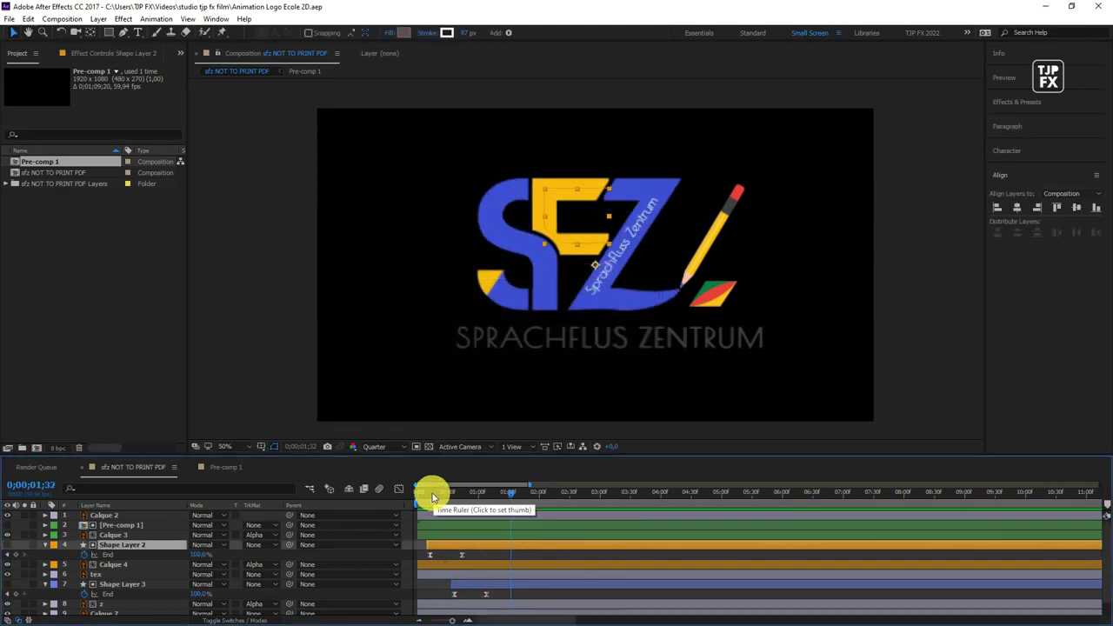
pyautogui.click(698, 256)
pyautogui.moveTo(487, 504); pyautogui.dragTo(419, 505)
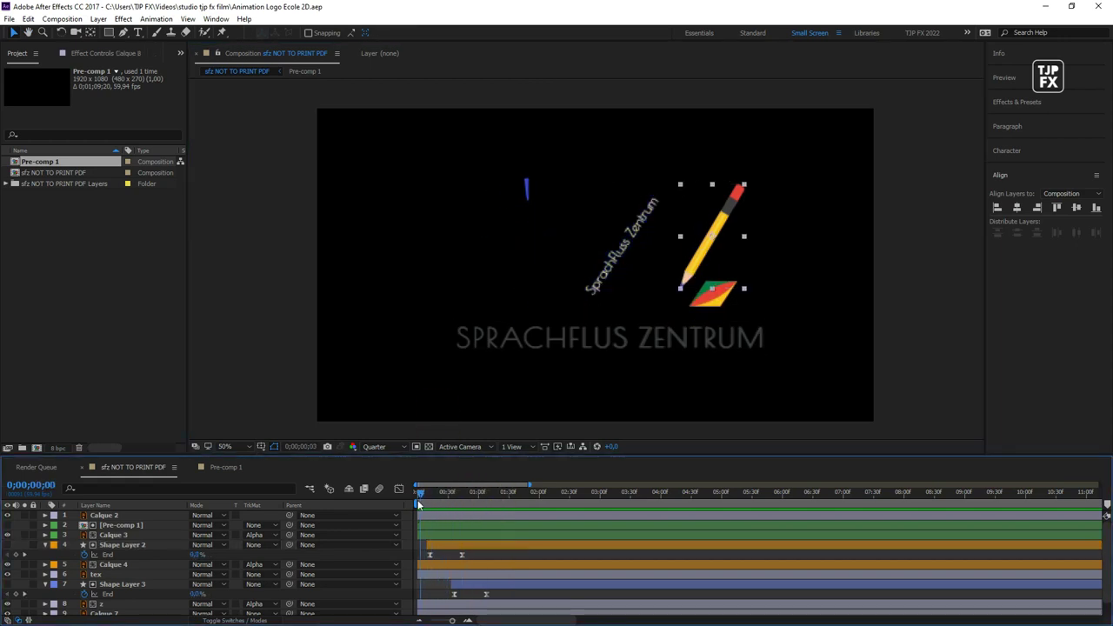
# Key the pencil's Position across the logo, retime it to one second, and set its start position.
pyautogui.scroll(-2, 112, 551)
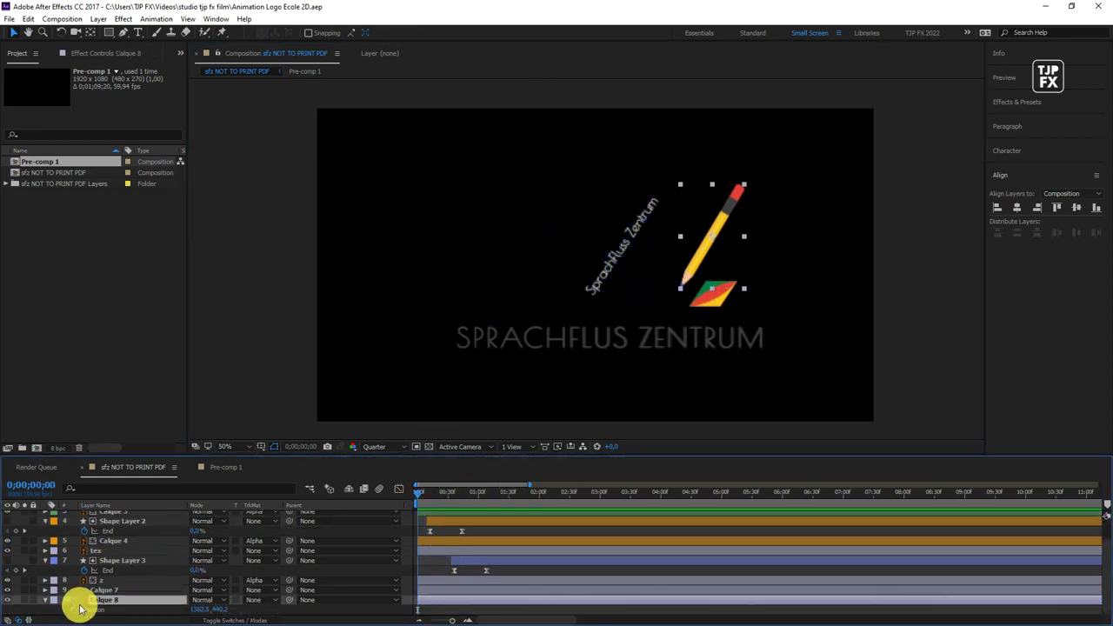
pyautogui.press('p')
pyautogui.moveTo(711, 242); pyautogui.dragTo(534, 242)
pyautogui.moveTo(415, 491); pyautogui.dragTo(476, 510)
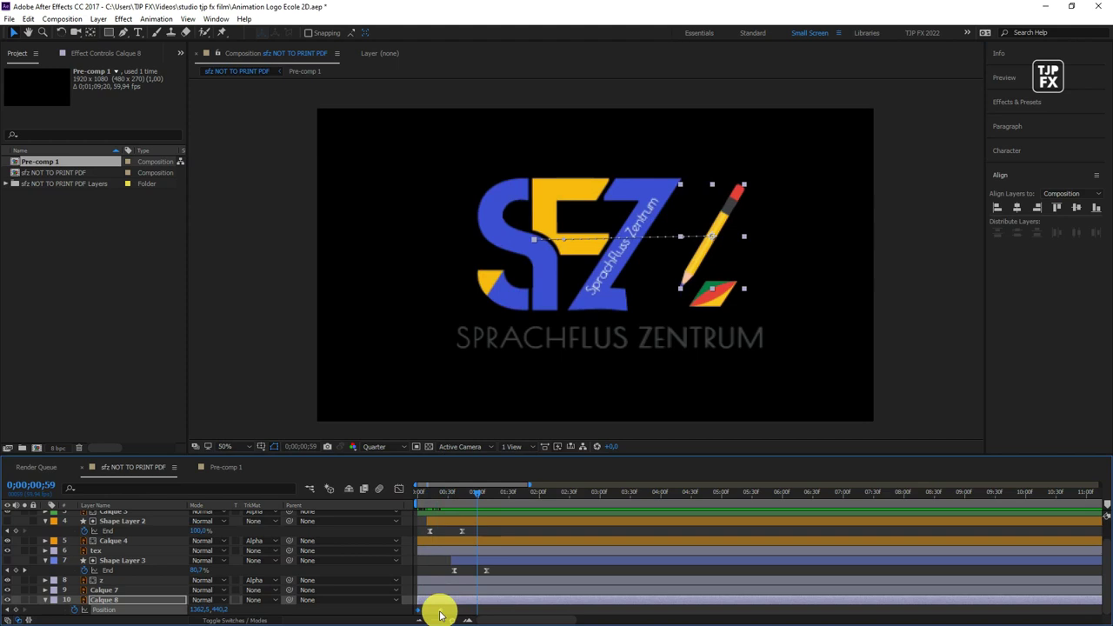
pyautogui.moveTo(440, 610); pyautogui.dragTo(477, 609)
pyautogui.click(431, 493)
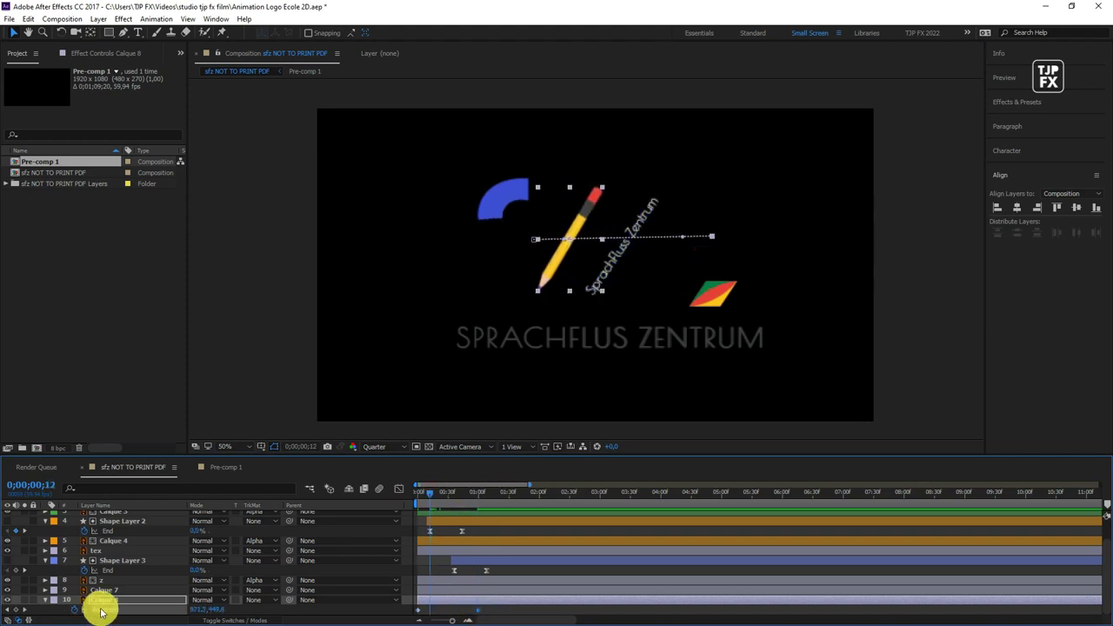
pyautogui.click(417, 502)
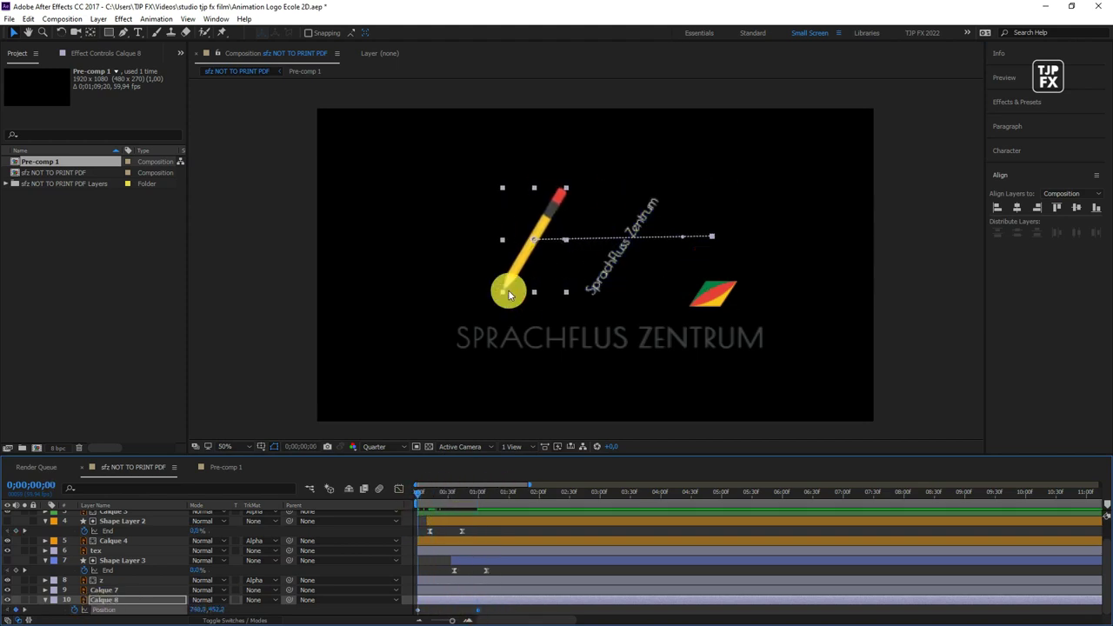
pyautogui.moveTo(509, 294); pyautogui.dragTo(512, 256)
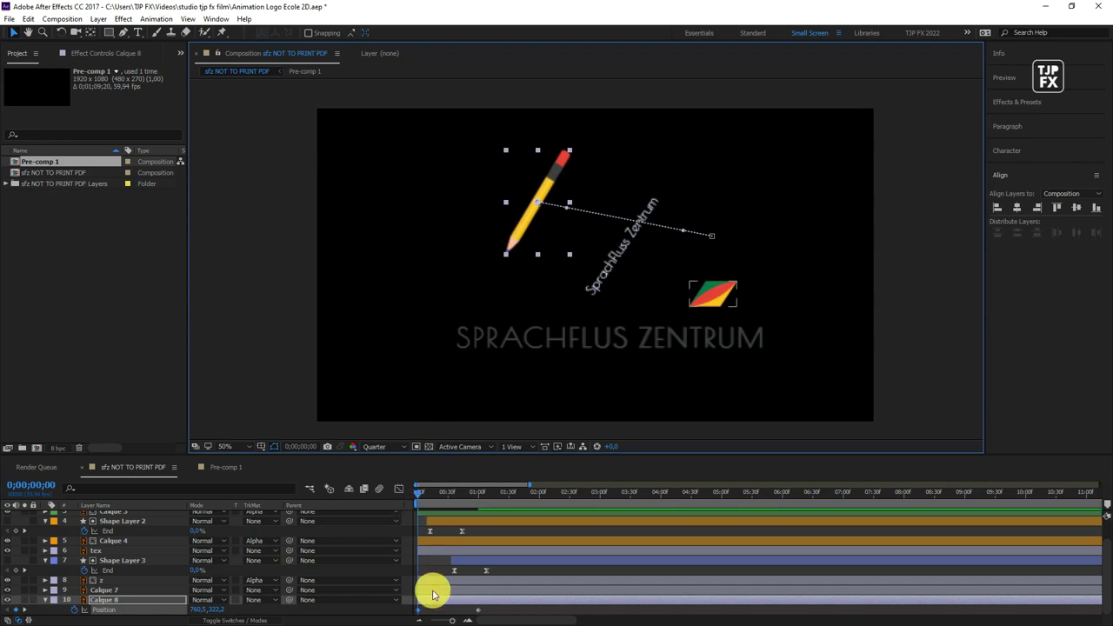
# Add pencil Position keyframes at frames 9, 29, 40 and 51, following the letters.
pyautogui.click(425, 493)
pyautogui.moveTo(532, 256); pyautogui.dragTo(531, 243)
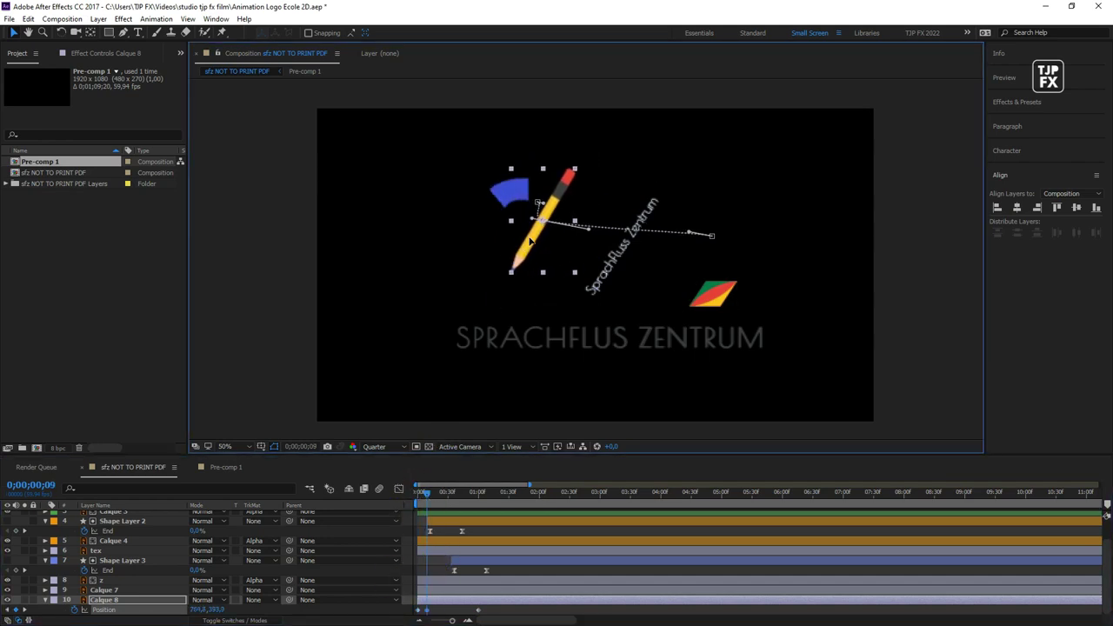
pyautogui.click(435, 493)
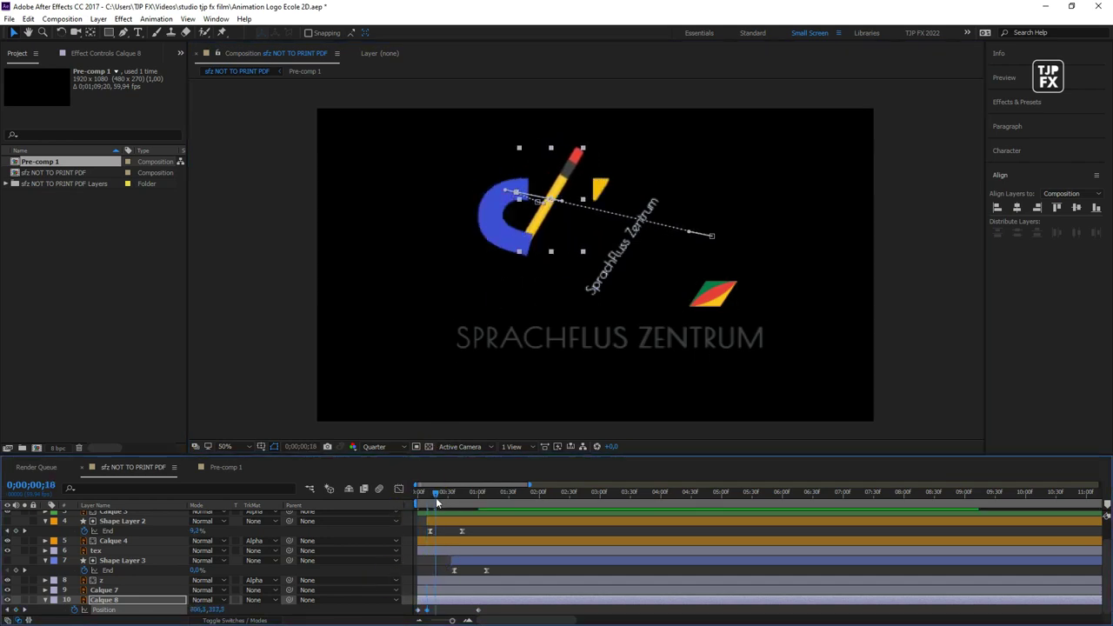
pyautogui.moveTo(437, 501); pyautogui.dragTo(447, 505)
pyautogui.moveTo(580, 231); pyautogui.dragTo(561, 285)
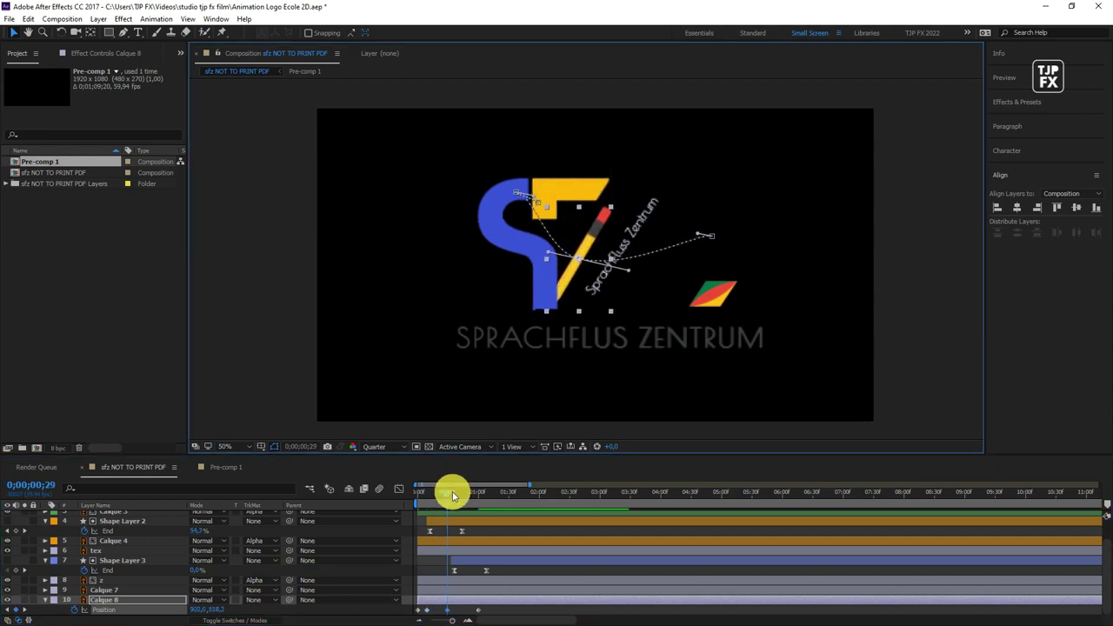
pyautogui.moveTo(452, 496); pyautogui.dragTo(461, 500)
pyautogui.moveTo(614, 237); pyautogui.dragTo(627, 228)
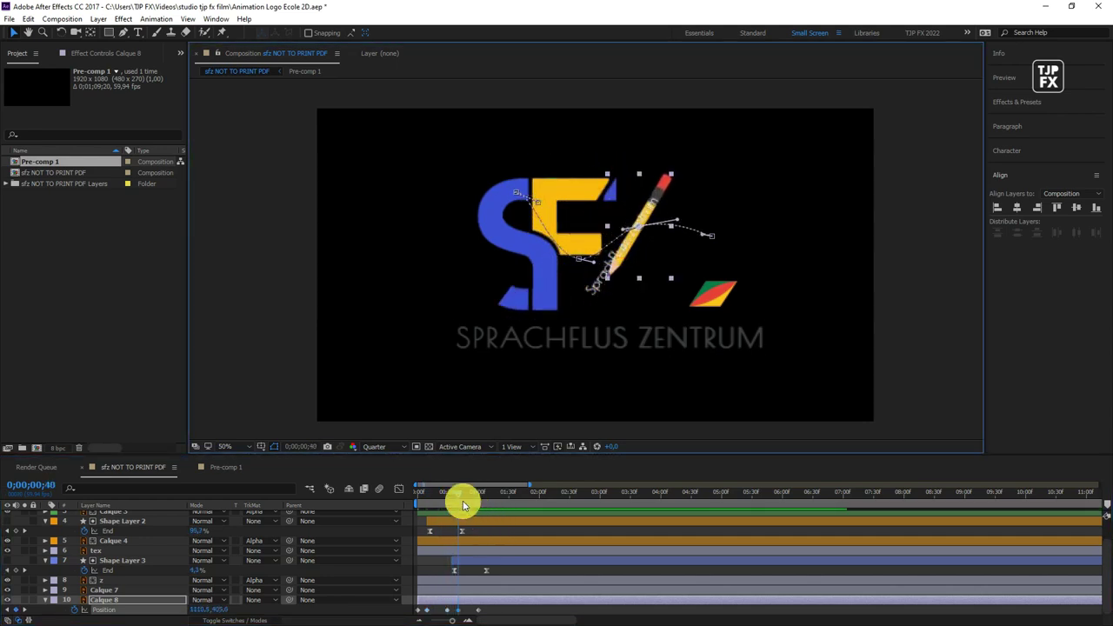
pyautogui.moveTo(463, 504); pyautogui.dragTo(472, 504)
pyautogui.moveTo(660, 213); pyautogui.dragTo(667, 245)
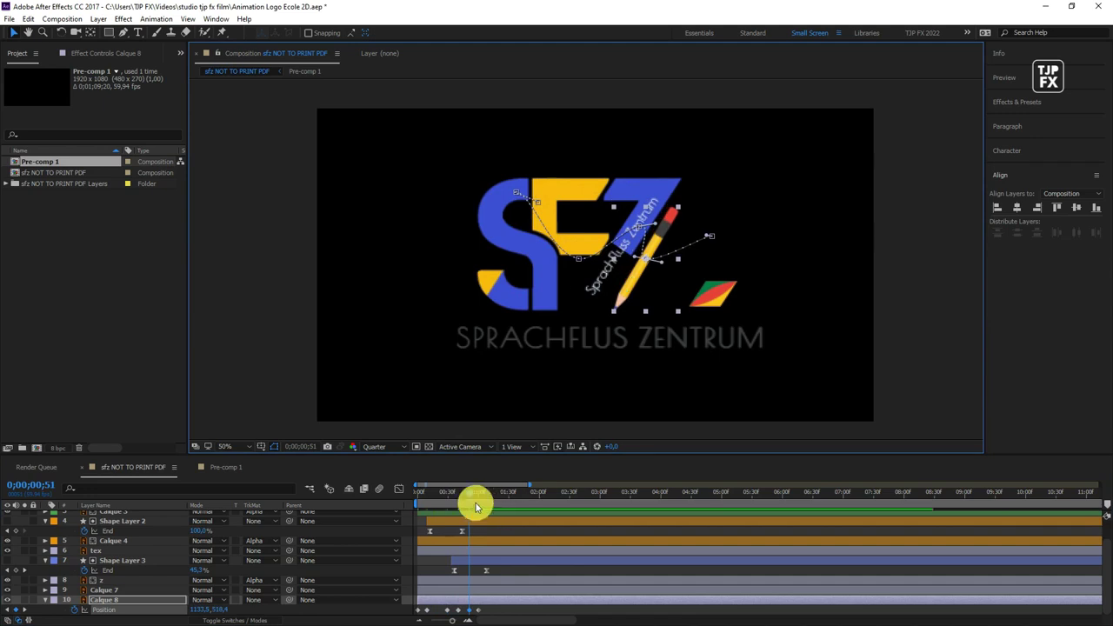
pyautogui.moveTo(476, 507); pyautogui.dragTo(485, 506)
# Preview the pencil animation, then select the pencil layer Calque 8.
pyautogui.press('space')
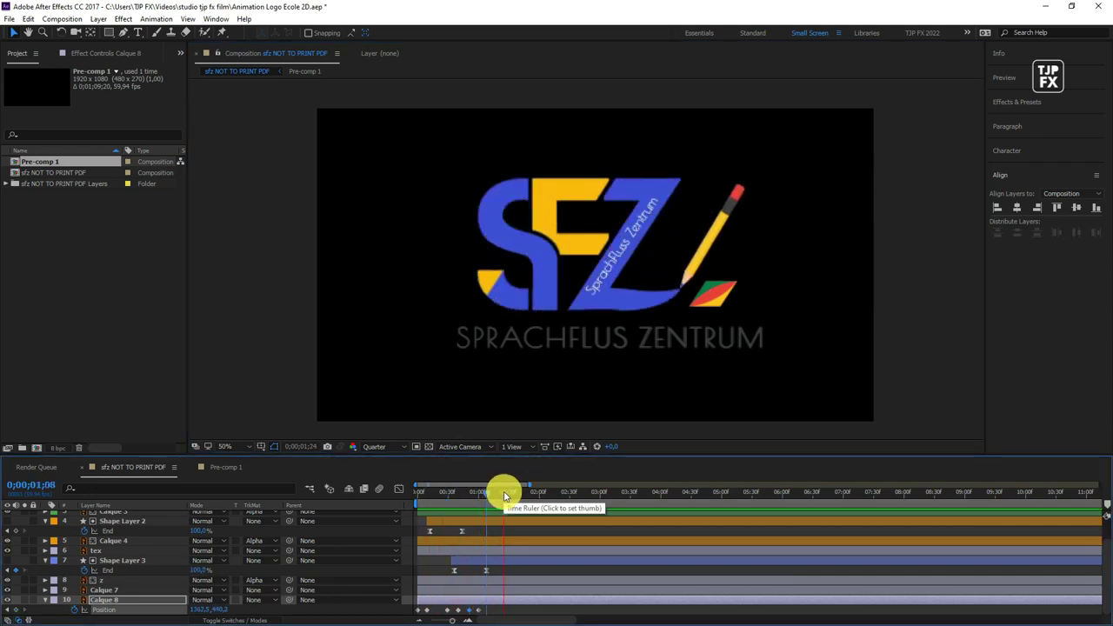
pyautogui.click(99, 597)
pyautogui.click(111, 601)
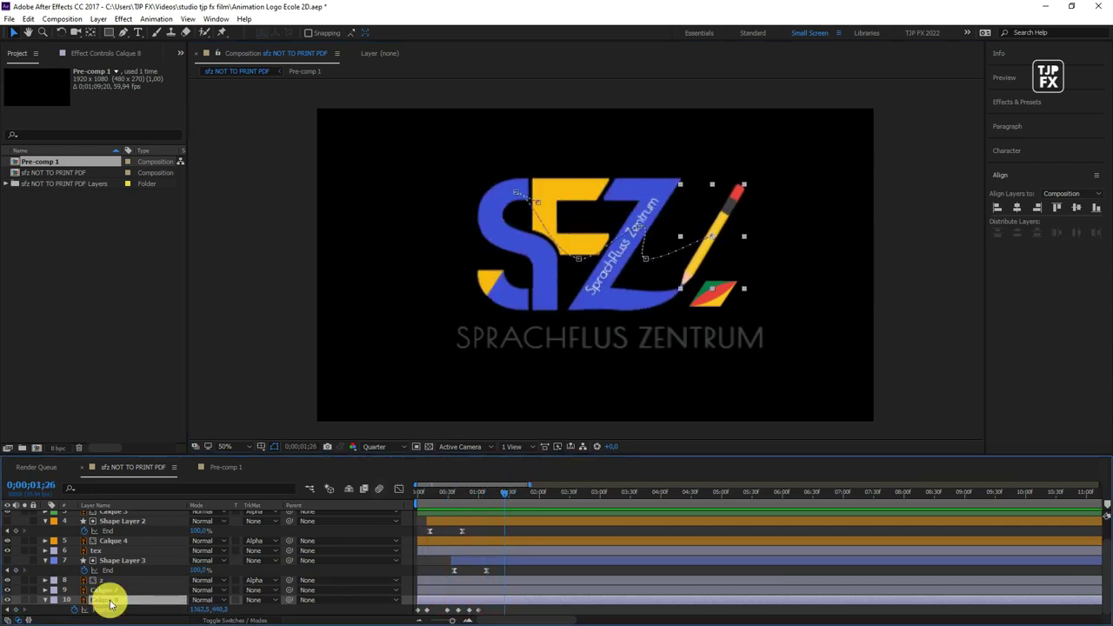
pyautogui.scroll(2, 122, 514)
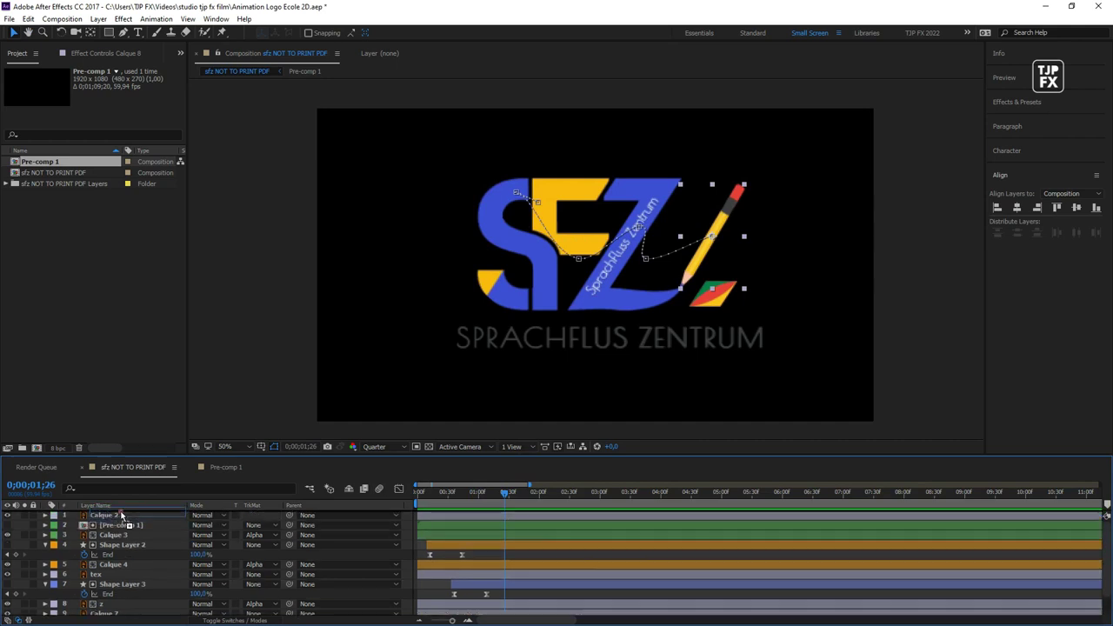
# Move Calque 8 to the top of the stack and apply Easy Ease In to its Position keyframes.
pyautogui.moveTo(122, 516); pyautogui.dragTo(123, 518)
pyautogui.press('p')
pyautogui.rightClick(426, 526)
pyautogui.moveTo(522, 519)
pyautogui.click(638, 449)
# Preview the eased pencil motion, stopping at frame 53, and select the tex layer.
pyautogui.press('space')
pyautogui.press('space')
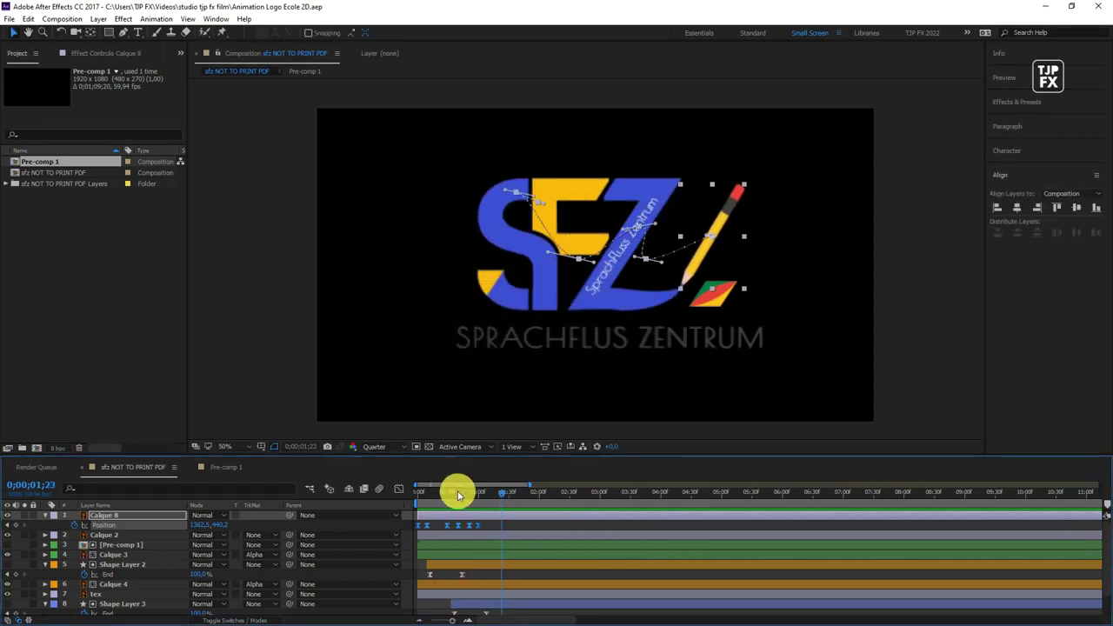
pyautogui.click(437, 492)
pyautogui.press('space')
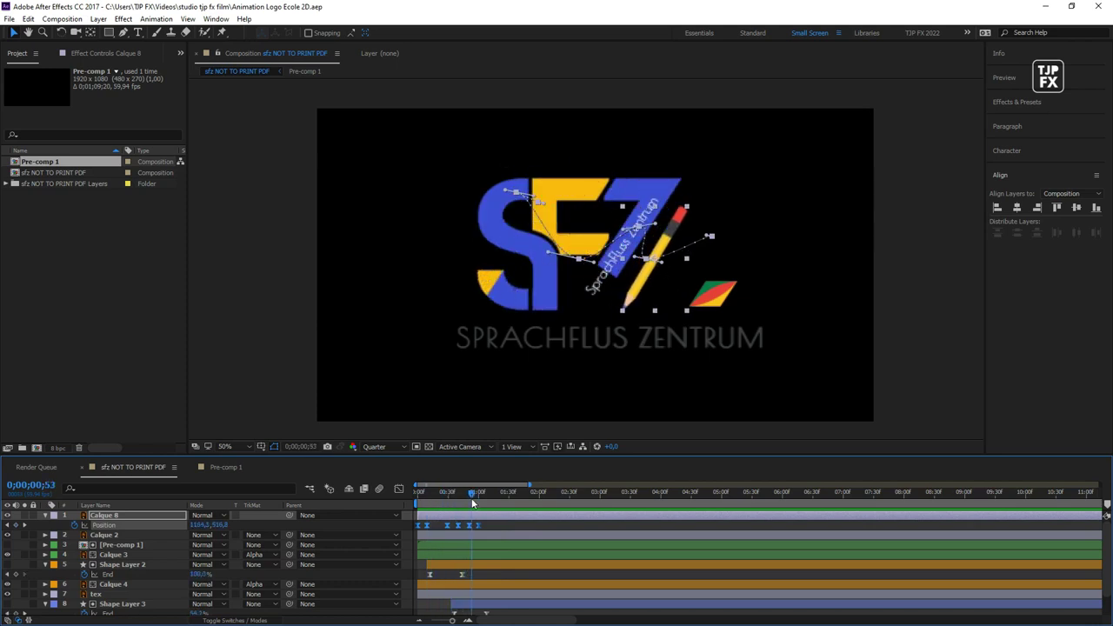
pyautogui.press('space')
pyautogui.click(109, 565)
pyautogui.scroll(-1, 117, 585)
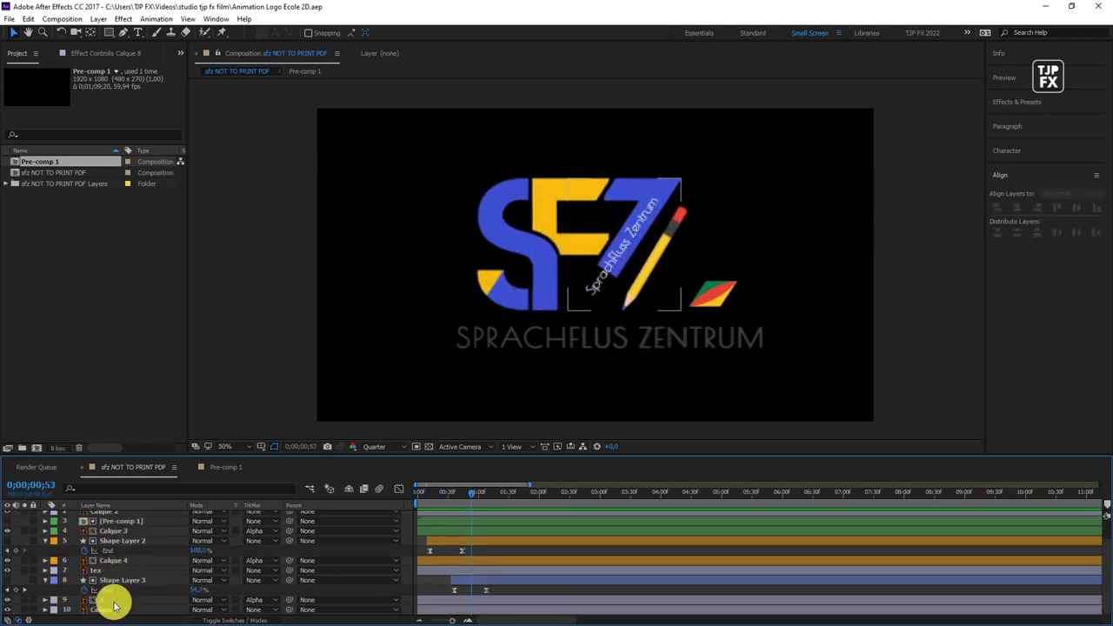
pyautogui.click(100, 571)
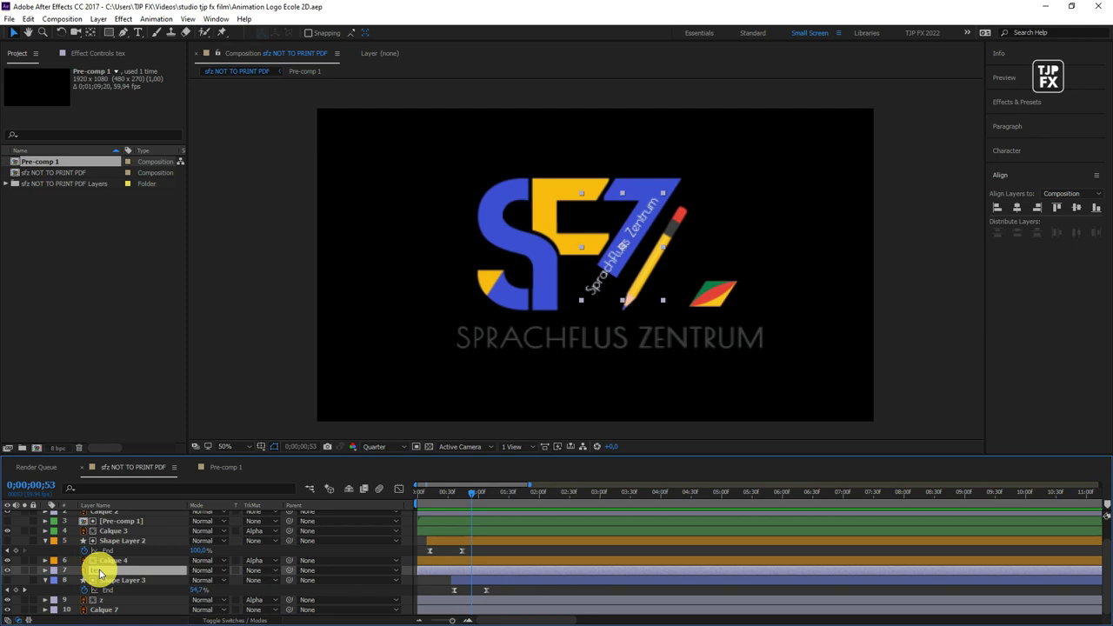
# Apply the Linear Wipe effect to the tex layer with a 46° wipe angle.
pyautogui.press('s')
pyautogui.moveTo(218, 579); pyautogui.dragTo(196, 586)
pyautogui.hotkey('ctrl', 'space')
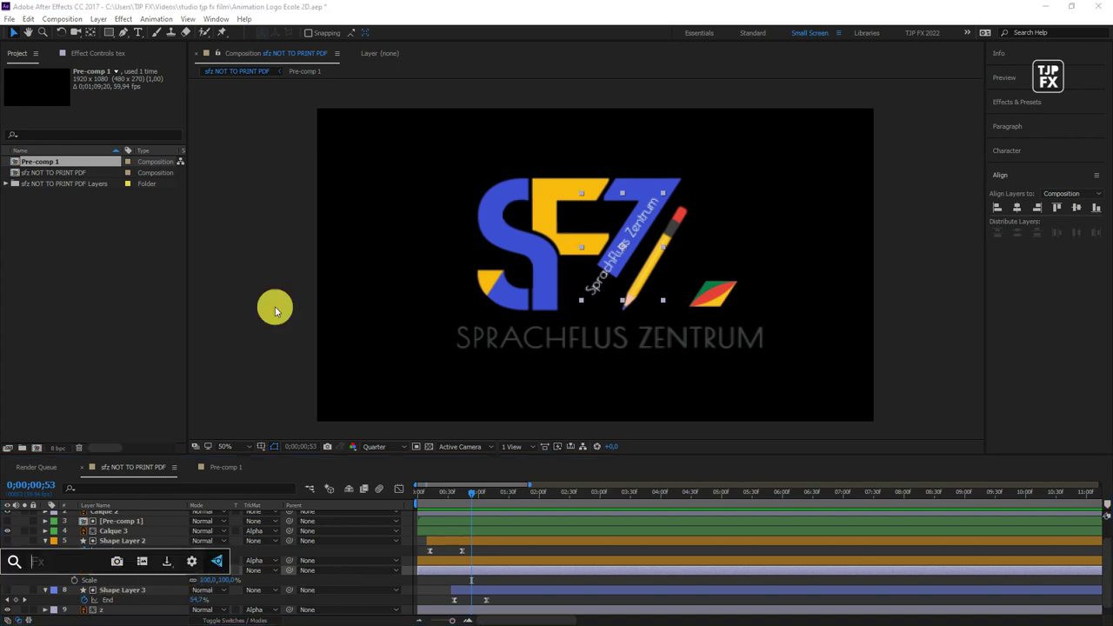
pyautogui.write('li')
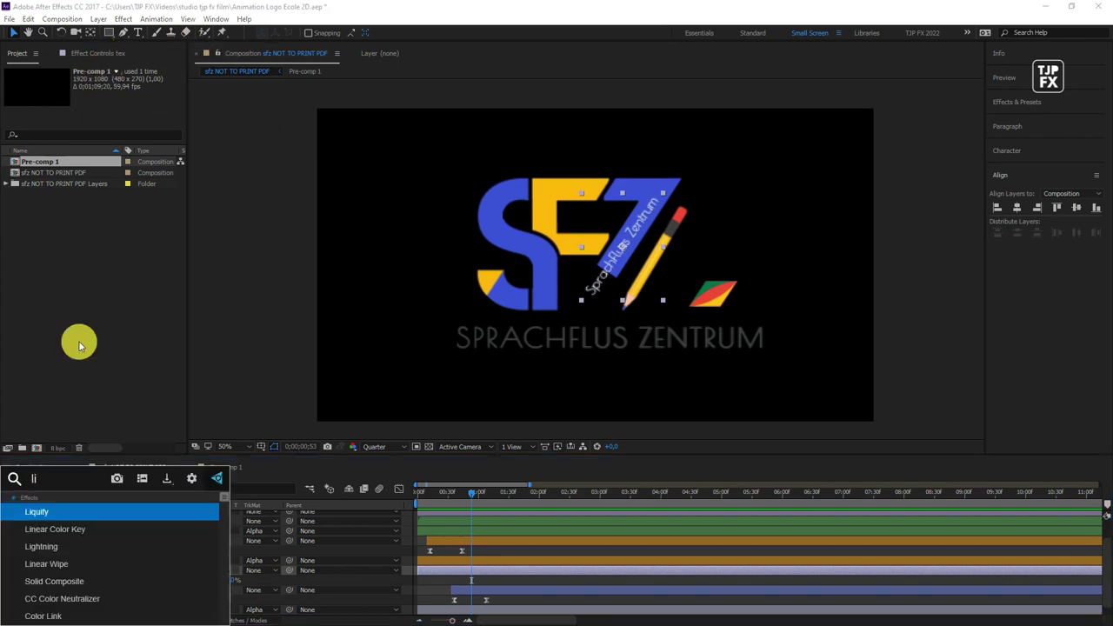
pyautogui.click(83, 567)
pyautogui.click(113, 98)
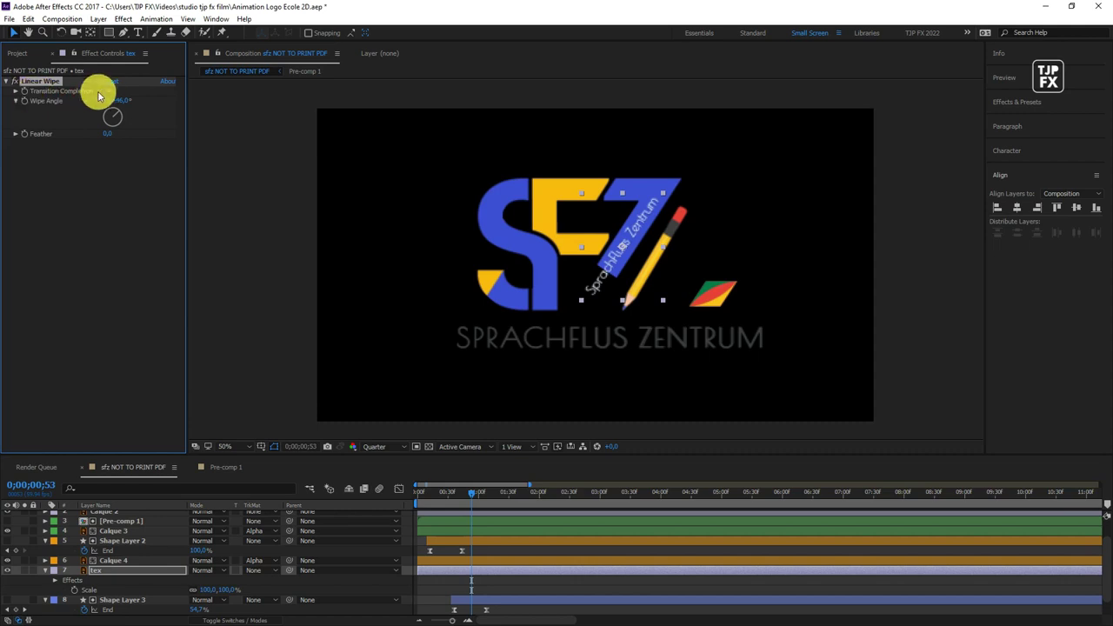
# Retime the Transition Completion keyframes (100% to 0%) and preview the text wipe.
pyautogui.press('u')
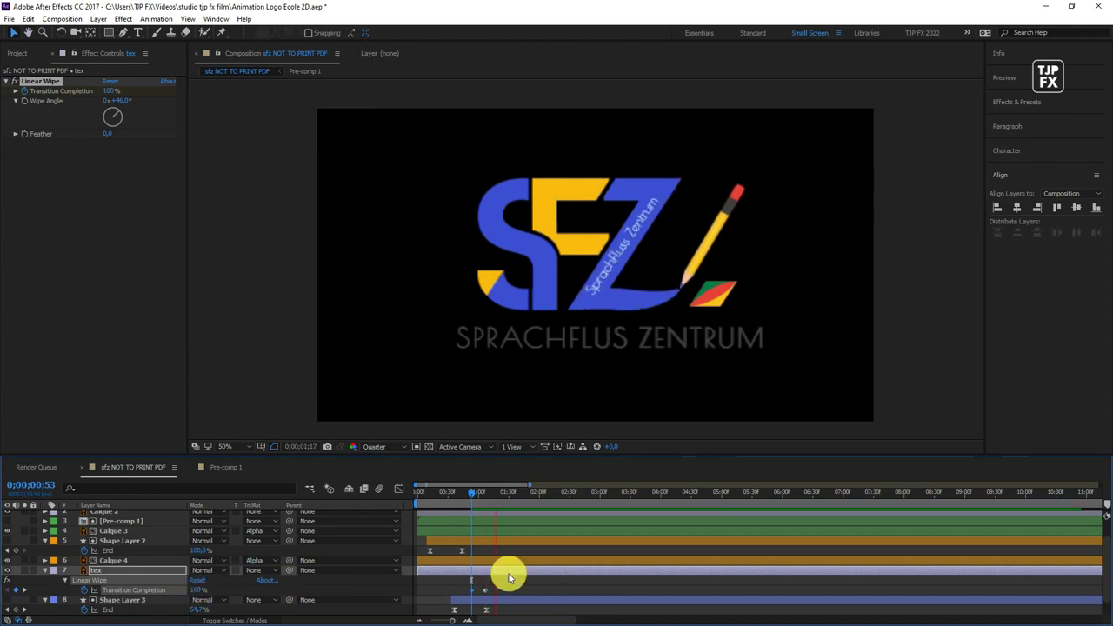
pyautogui.moveTo(485, 590); pyautogui.dragTo(499, 590)
pyautogui.click(452, 496)
pyautogui.press('space')
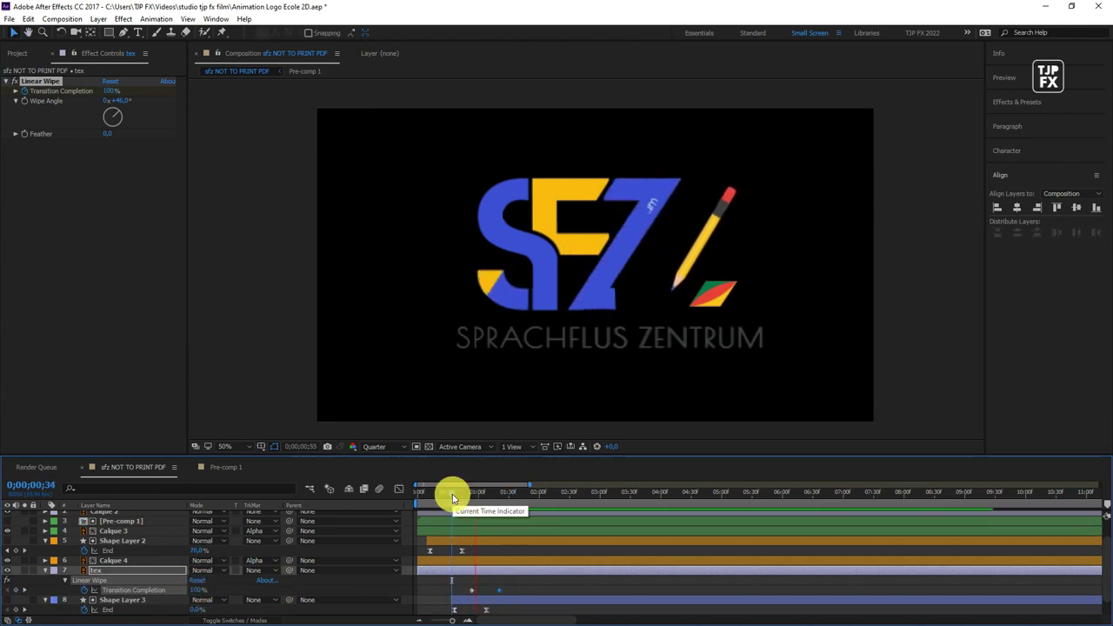
pyautogui.click(502, 593)
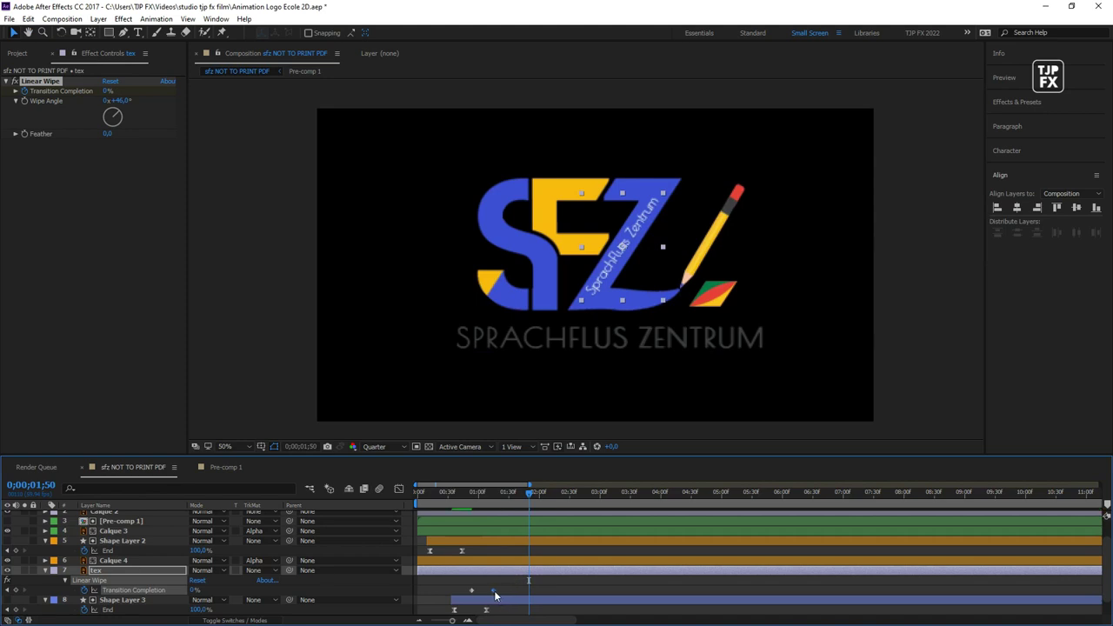
pyautogui.moveTo(425, 499)
pyautogui.mouseDown()
pyautogui.moveTo(410, 501)
pyautogui.moveTo(480, 507)
pyautogui.mouseUp()
pyautogui.press('space')
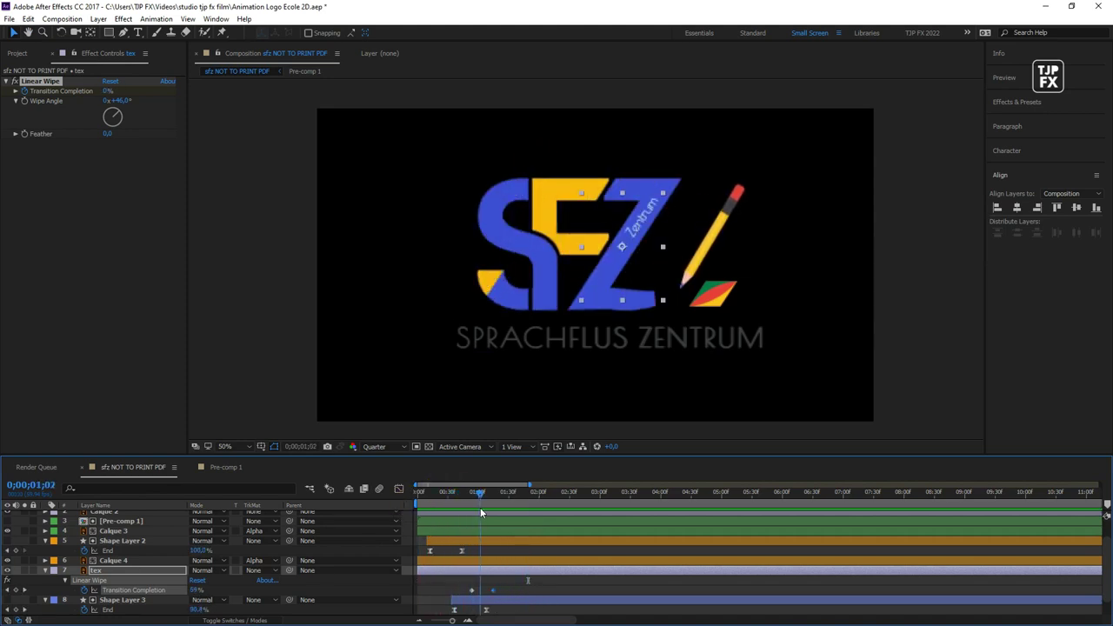
# Add a Scale keyframe to the flag layer Calque 7.
pyautogui.click(98, 521)
pyautogui.press('s')
pyautogui.click(75, 609)
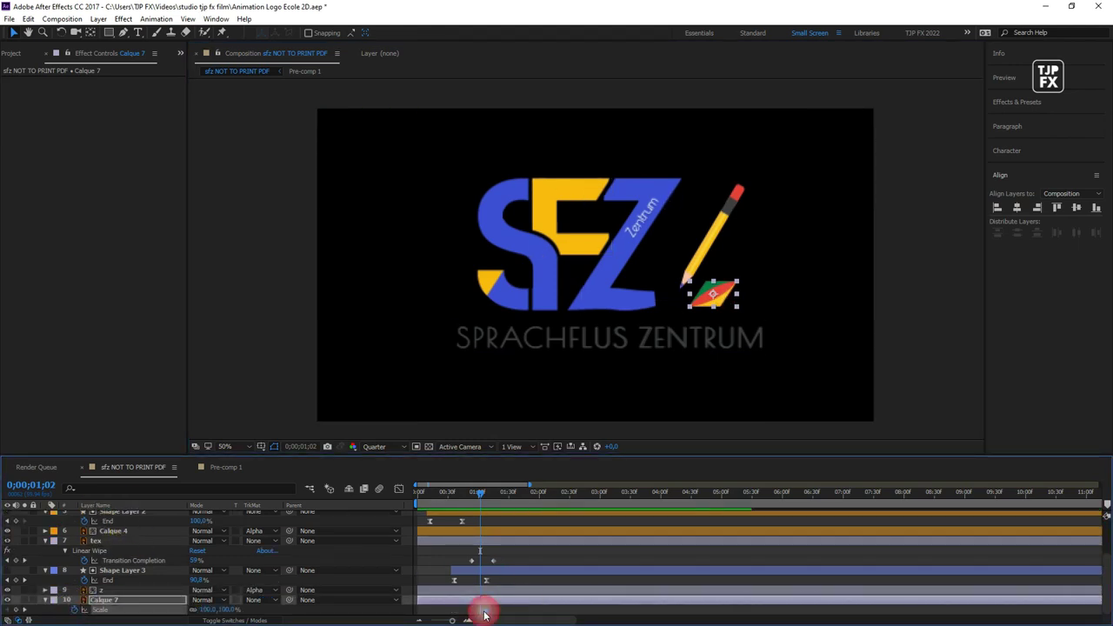
# Commit the flag's 0% scale and add a Duik Position Spring with Elasticity 2.
pyautogui.press('Return')
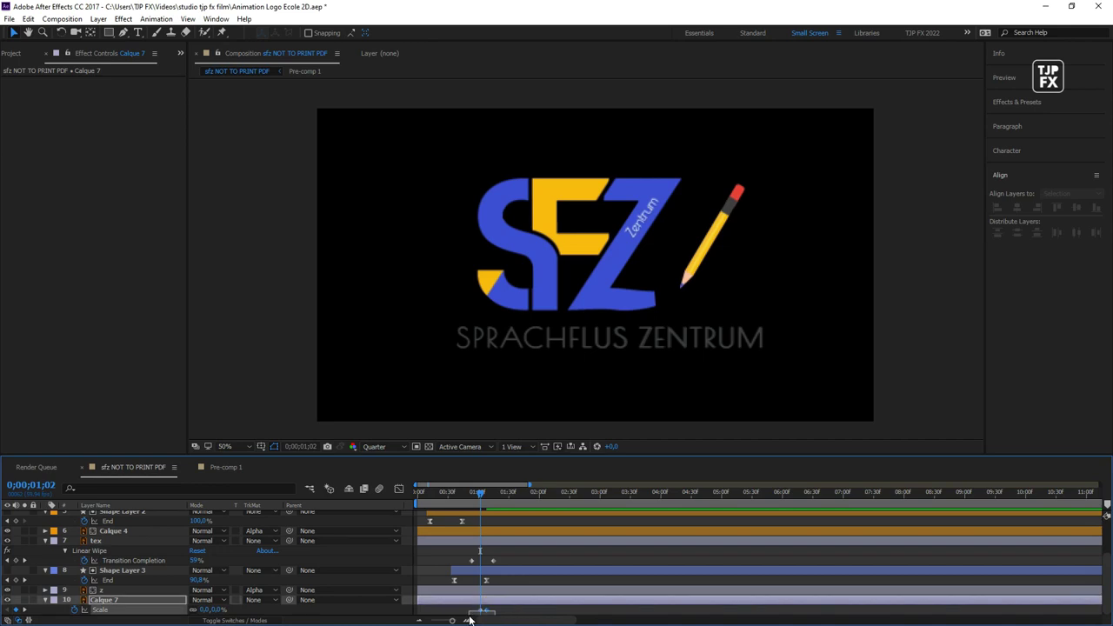
pyautogui.click(215, 18)
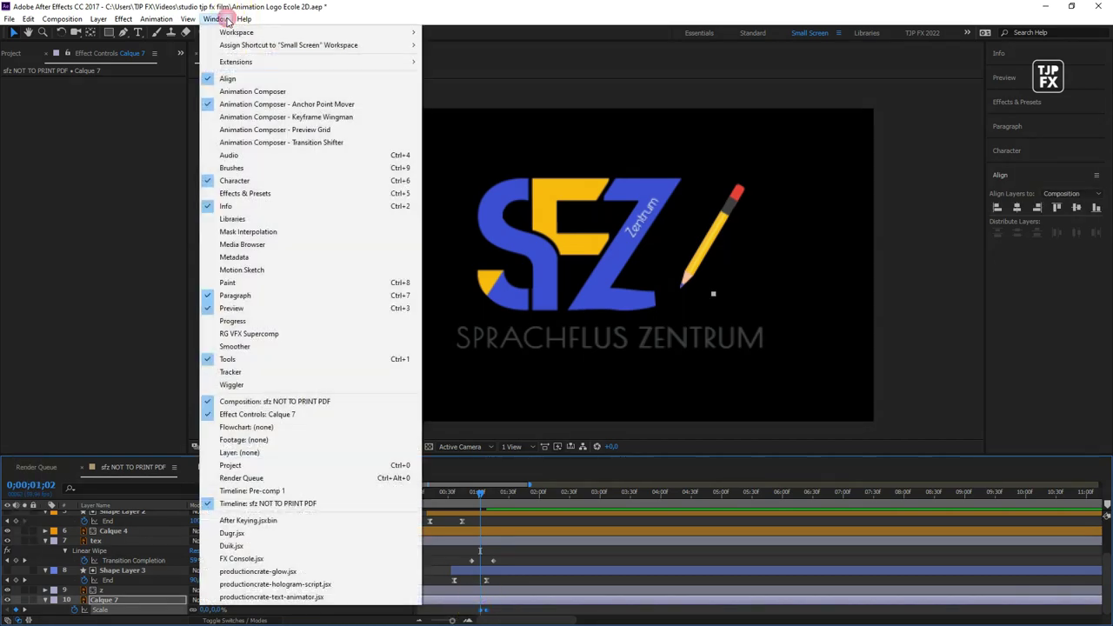
pyautogui.click(269, 545)
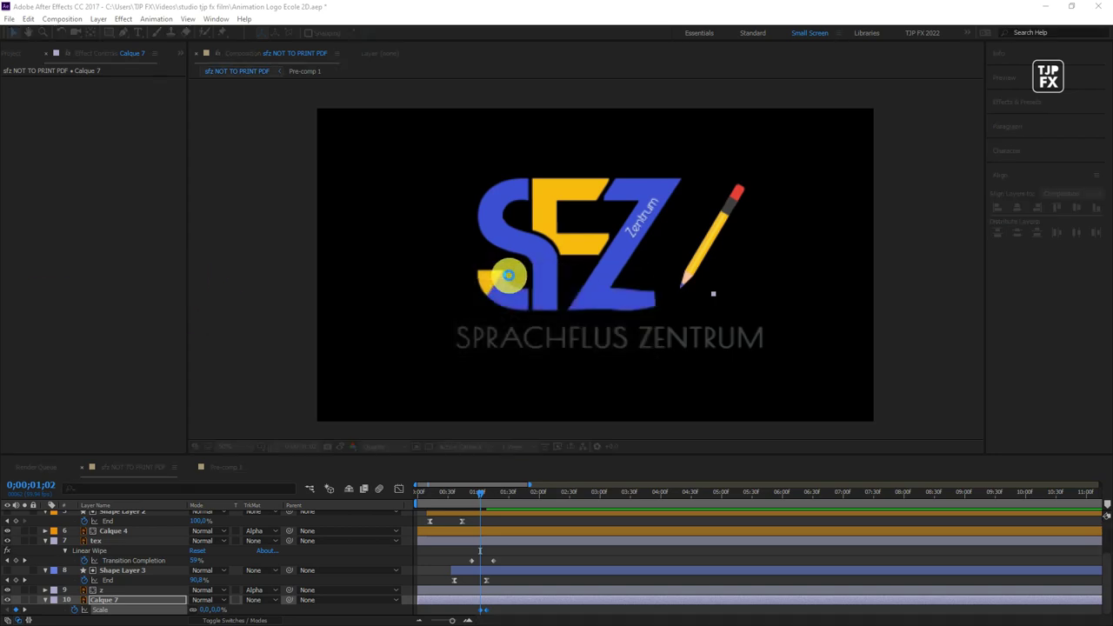
pyautogui.click(110, 90)
pyautogui.write('2')
pyautogui.click(509, 579)
# Shift the flag's Scale keyframe earlier and finalize the spring: Elasticity 2, Damping 5, Trigger speed 0.1.
pyautogui.scroll(-1, 510, 579)
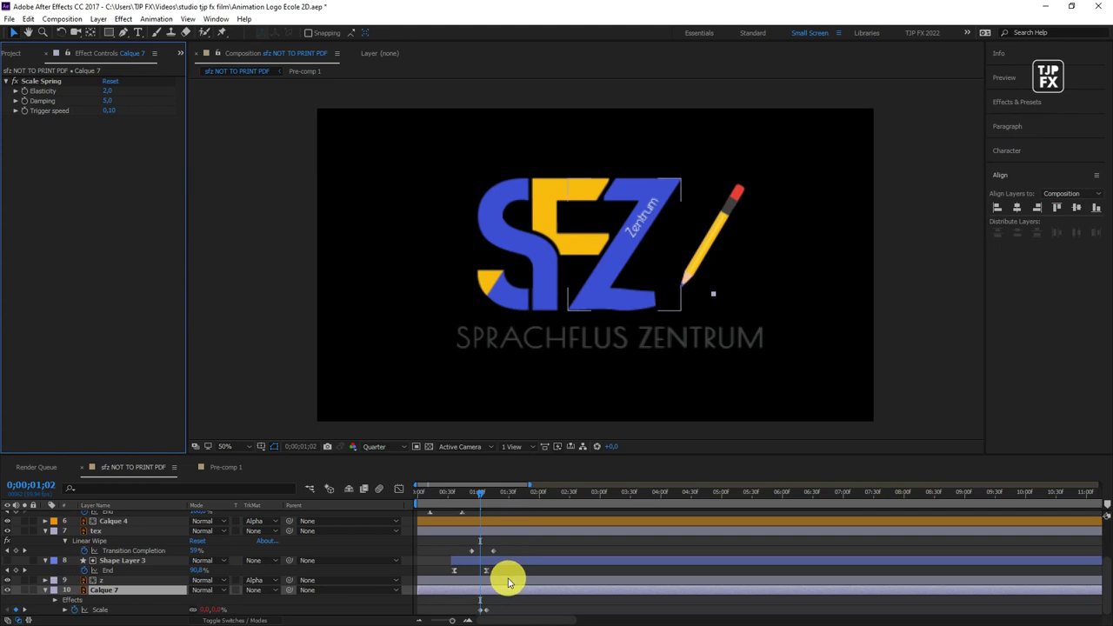
pyautogui.moveTo(487, 615); pyautogui.dragTo(478, 617)
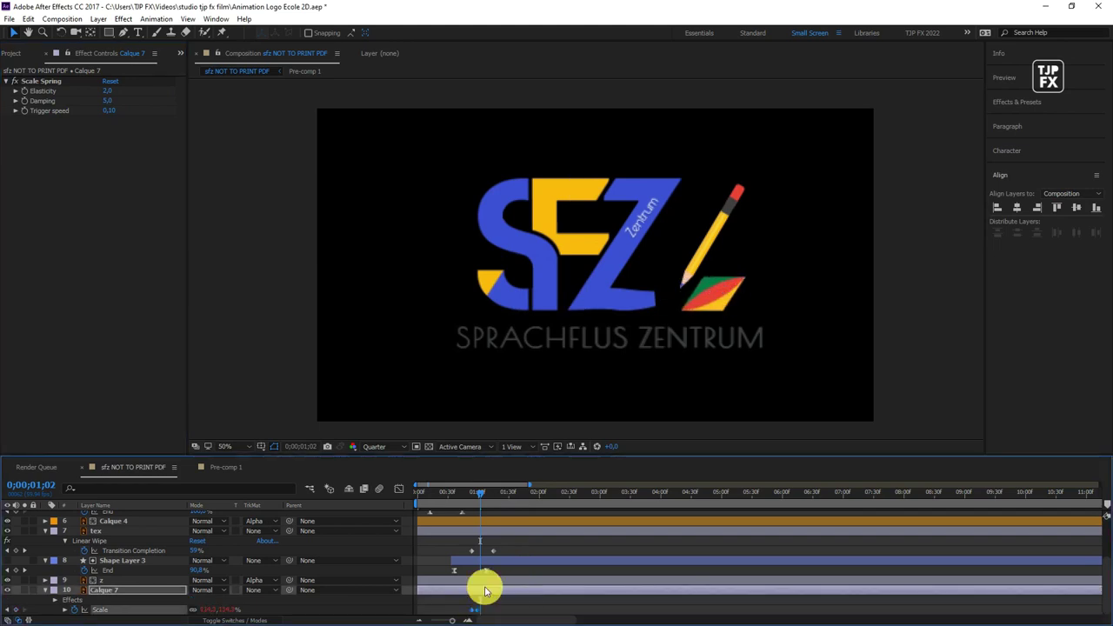
pyautogui.moveTo(455, 499)
pyautogui.mouseDown()
pyautogui.moveTo(492, 506)
pyautogui.moveTo(410, 528)
pyautogui.mouseUp()
pyautogui.scroll(3, 492, 506)
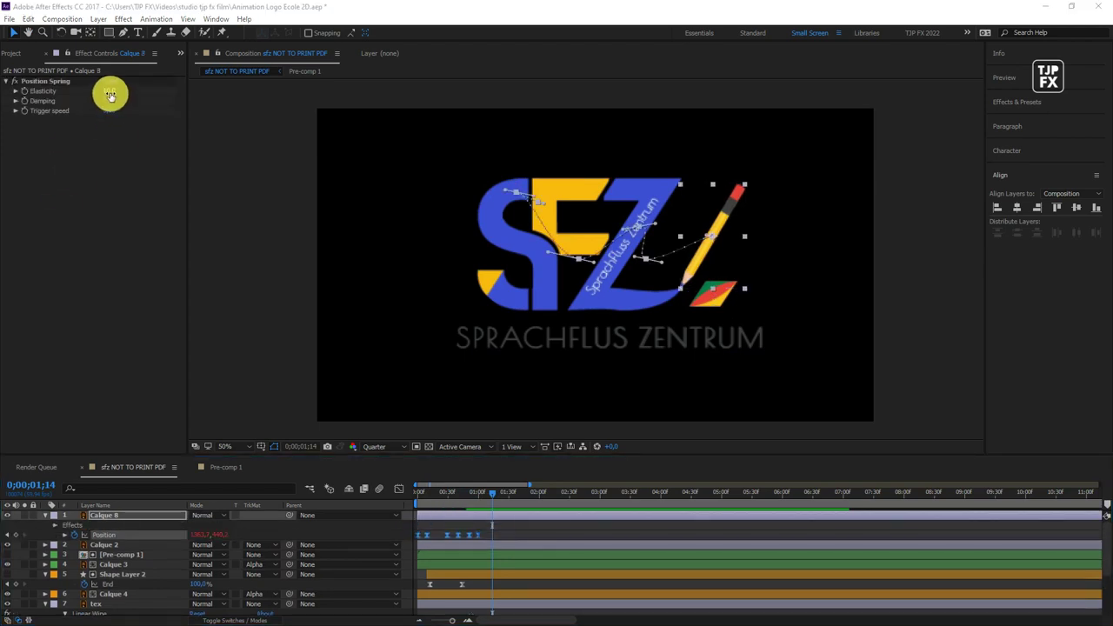
pyautogui.click(110, 93)
pyautogui.press('Return')
# Preview the spring motion from 0;00;01;40 and save the project.
pyautogui.press('space')
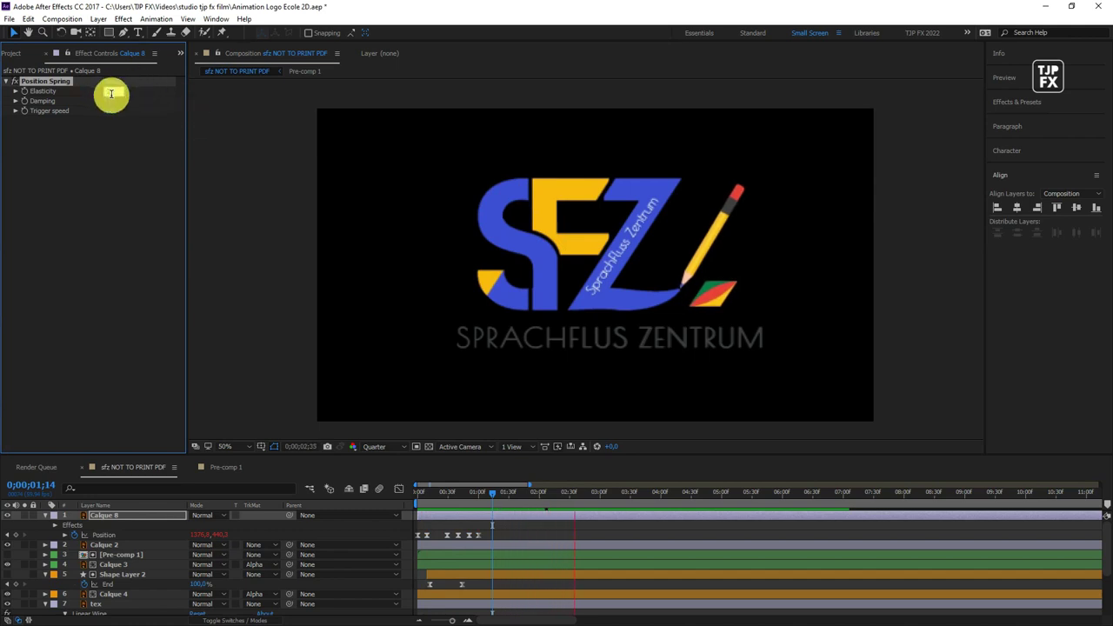
pyautogui.press('space')
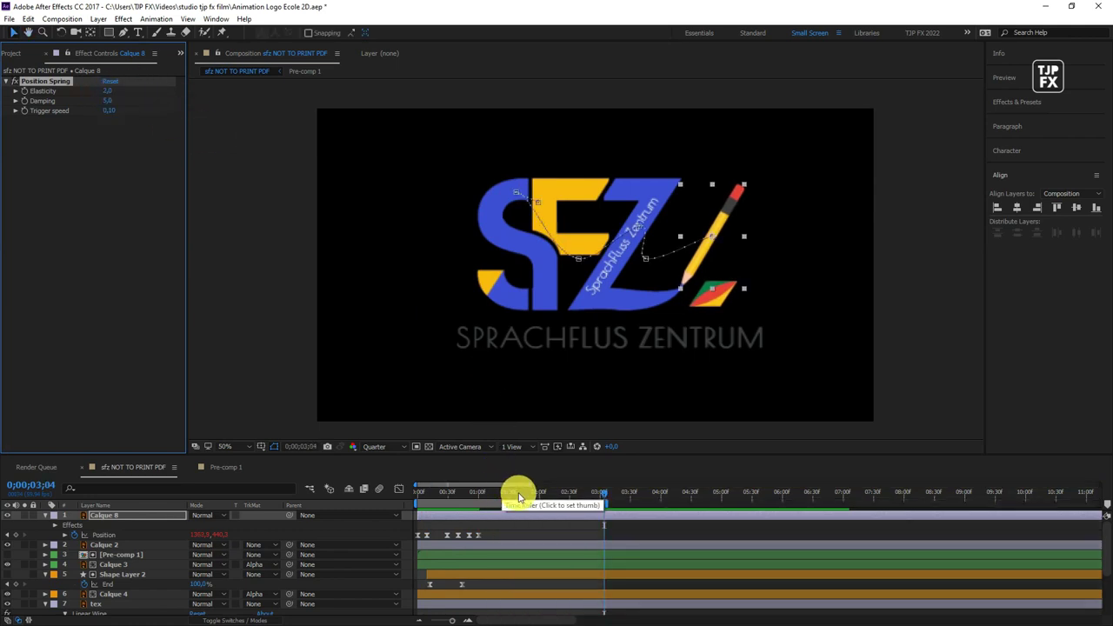
pyautogui.click(519, 495)
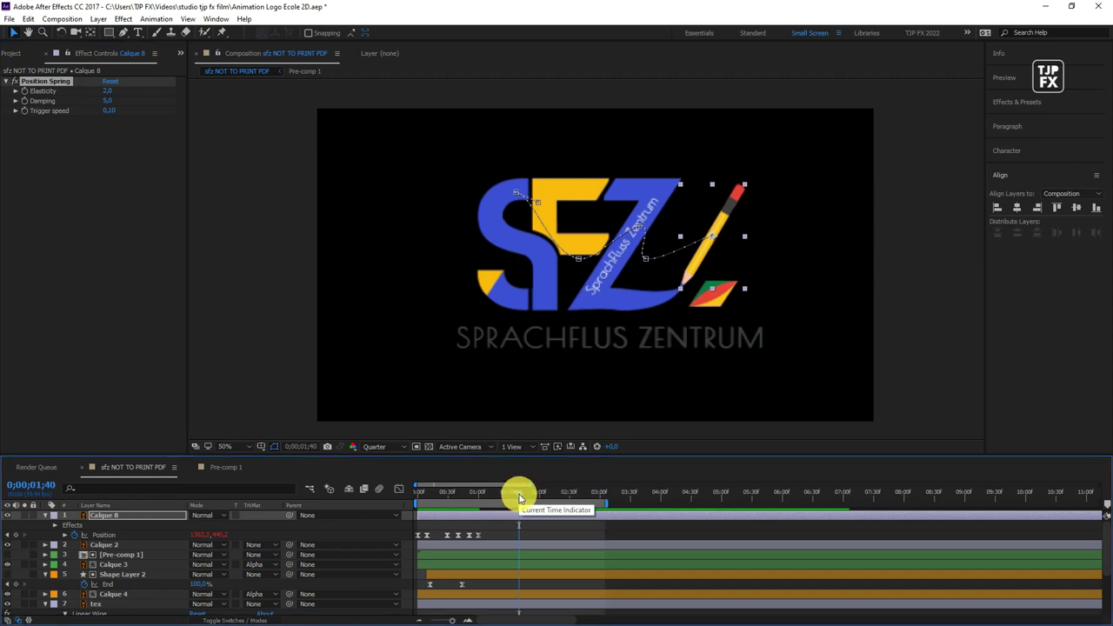
pyautogui.press('space')
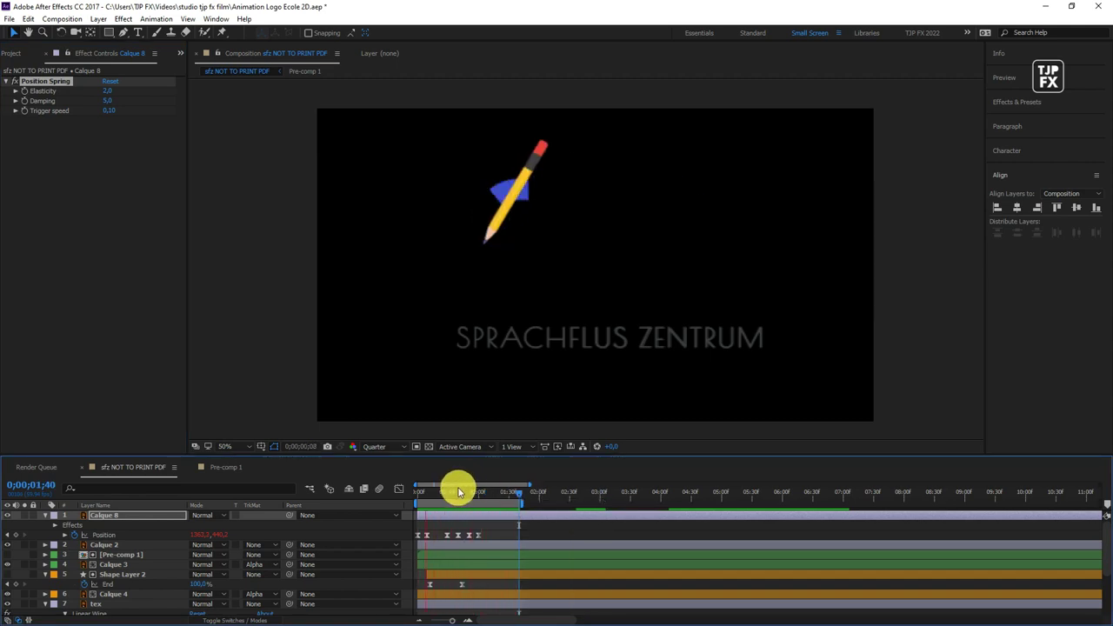
pyautogui.hotkey('ctrl', 's')
pyautogui.moveTo(458, 492); pyautogui.dragTo(518, 519)
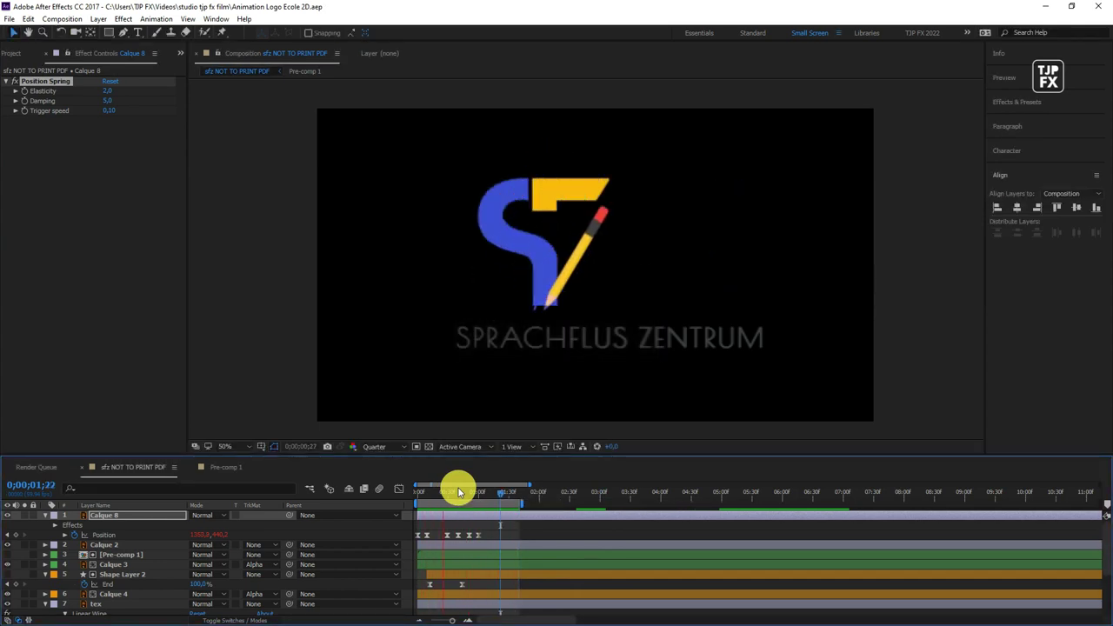
# Add and test a Linear Wipe on the SPRACHFLUS ZENTRUM text, then save.
pyautogui.click(688, 345)
pyautogui.rightClick(104, 150)
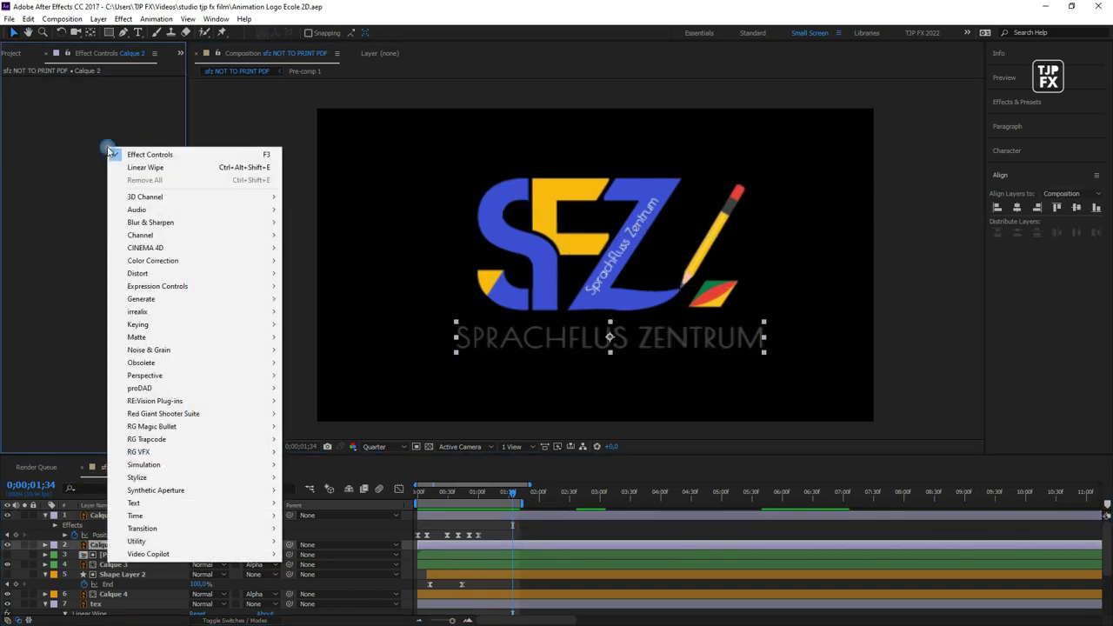
pyautogui.click(146, 165)
pyautogui.moveTo(105, 93); pyautogui.dragTo(57, 107)
pyautogui.hotkey('ctrl', 's')
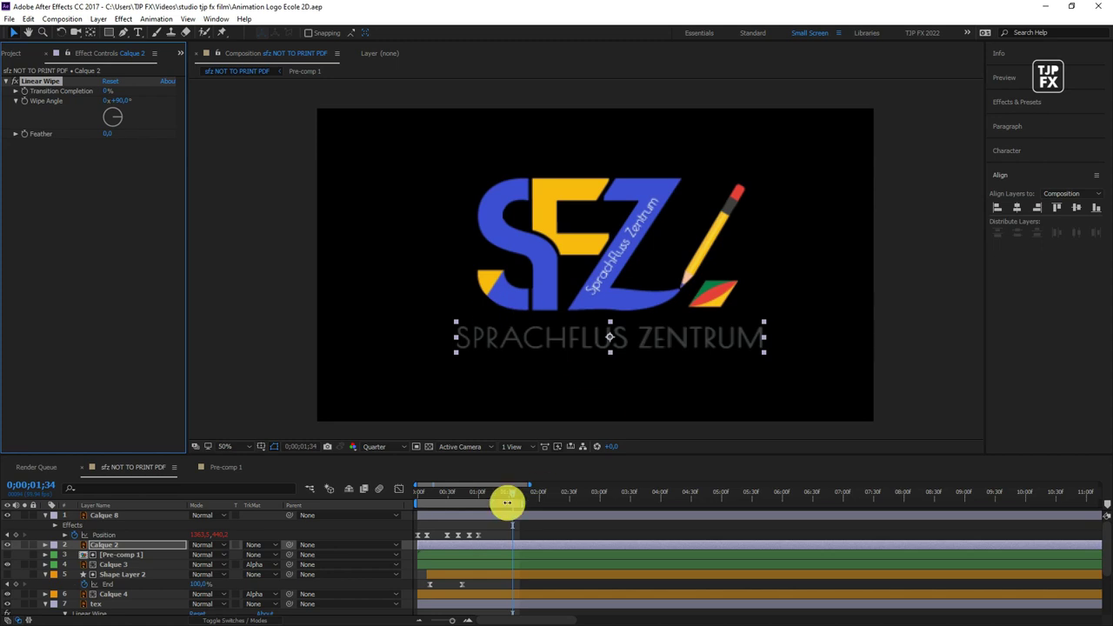
# Rename the Calque 2 text layer to 'tex tip' and delete its Linear Wipe effect.
pyautogui.click(111, 546)
pyautogui.write('tex tip')
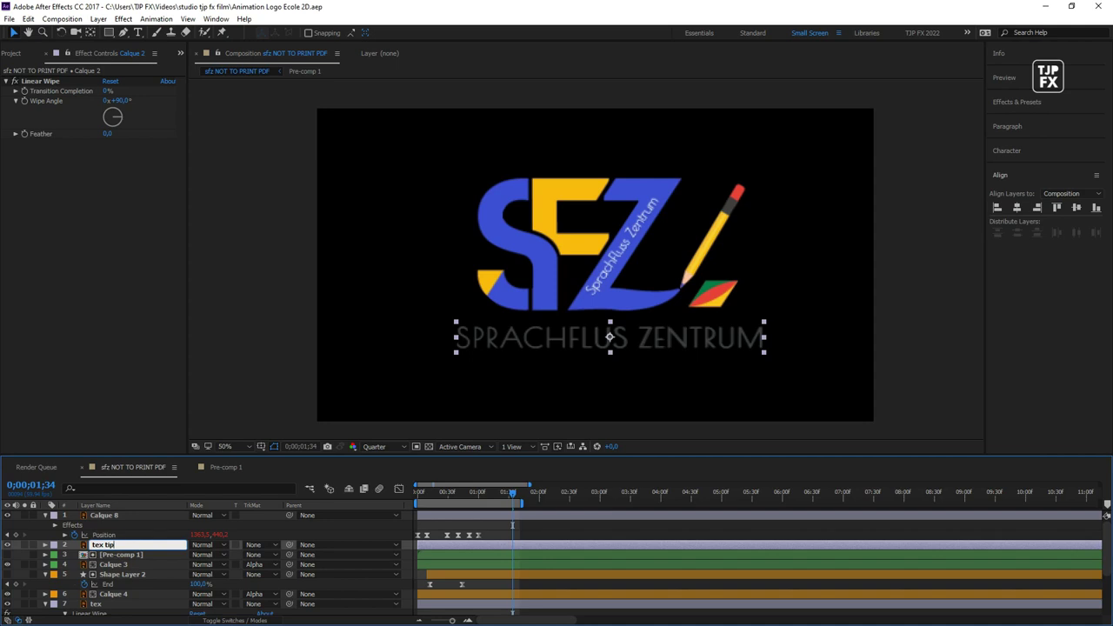
pyautogui.click(141, 549)
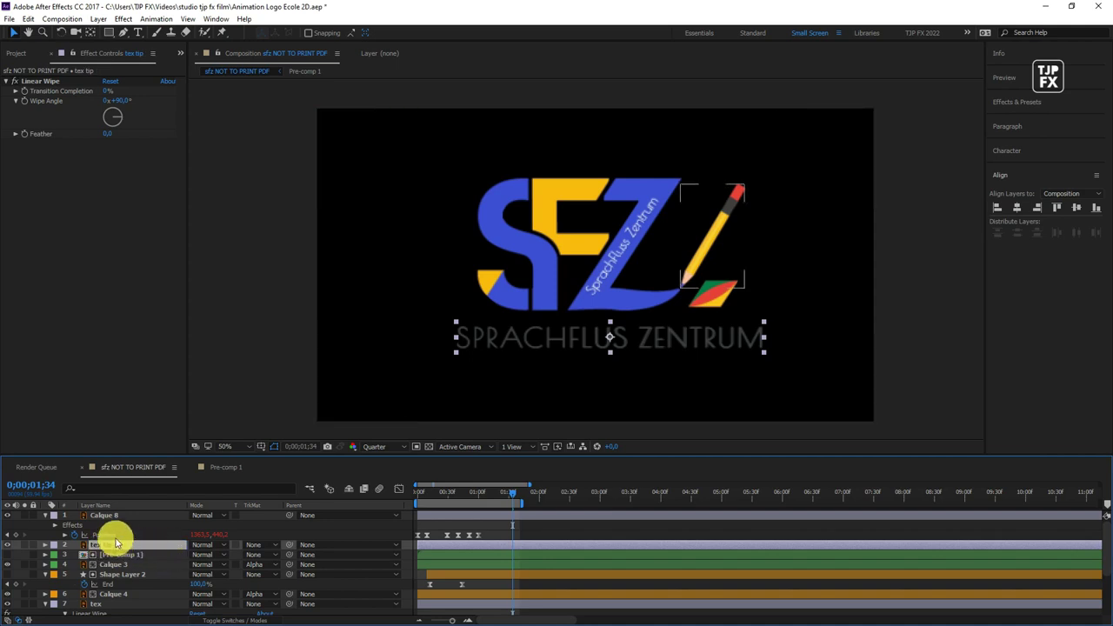
pyautogui.click(58, 82)
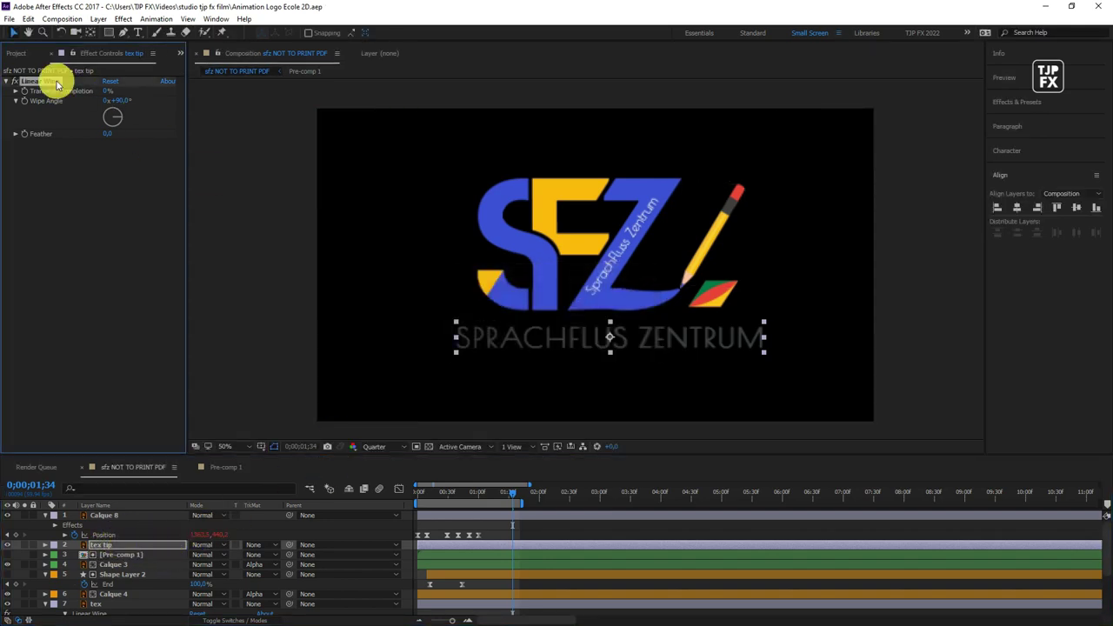
pyautogui.press('Delete')
pyautogui.click(526, 534)
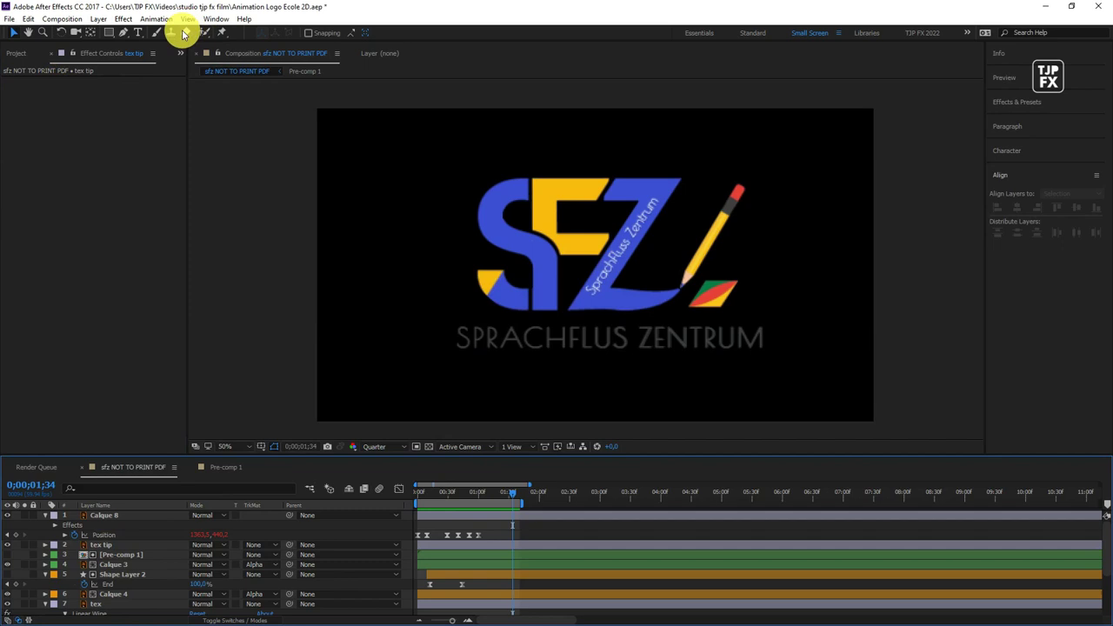
# Draw a thick white Pen-tool bar over the SPRACHFLUS ZENTRUM text as Shape Layer 4, Scale 100%.
pyautogui.press('g')
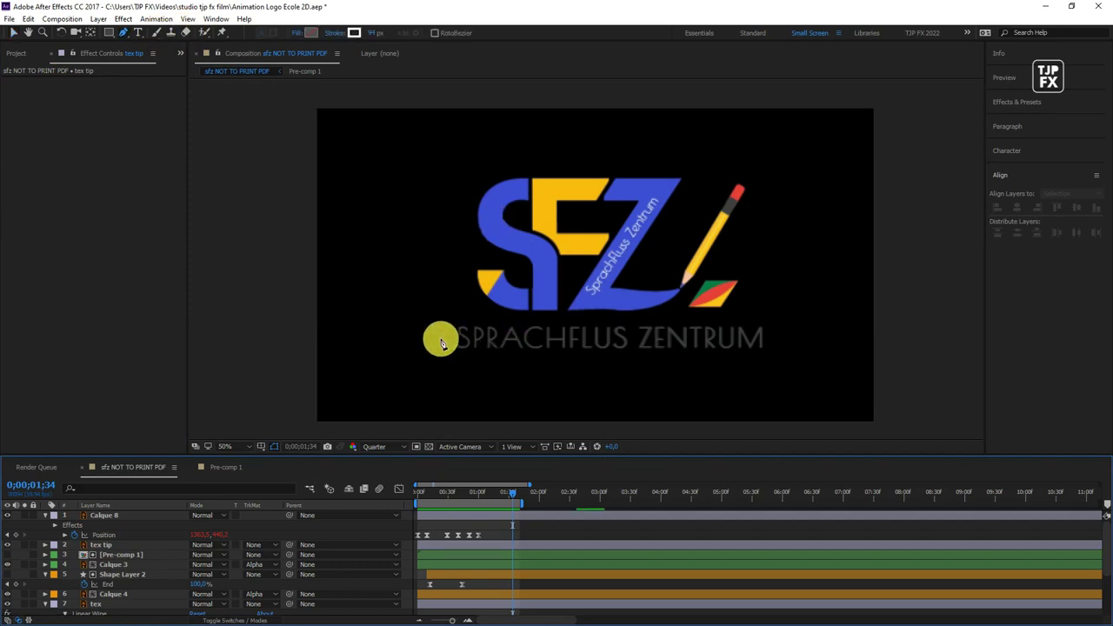
pyautogui.click(440, 338)
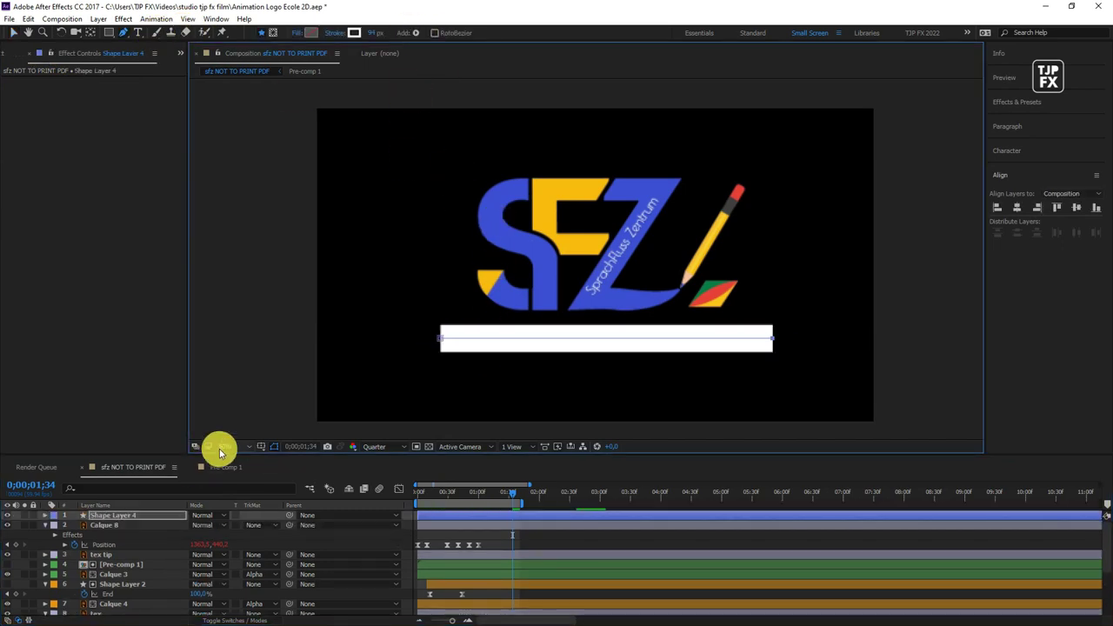
pyautogui.press('s')
pyautogui.moveTo(217, 528); pyautogui.dragTo(651, 525)
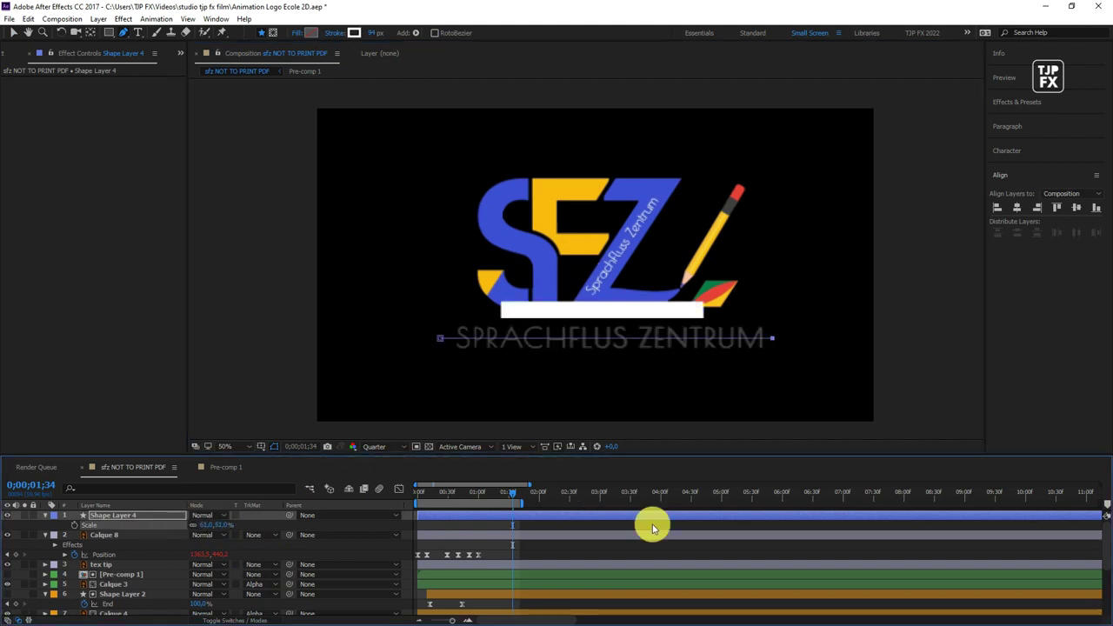
pyautogui.click(216, 18)
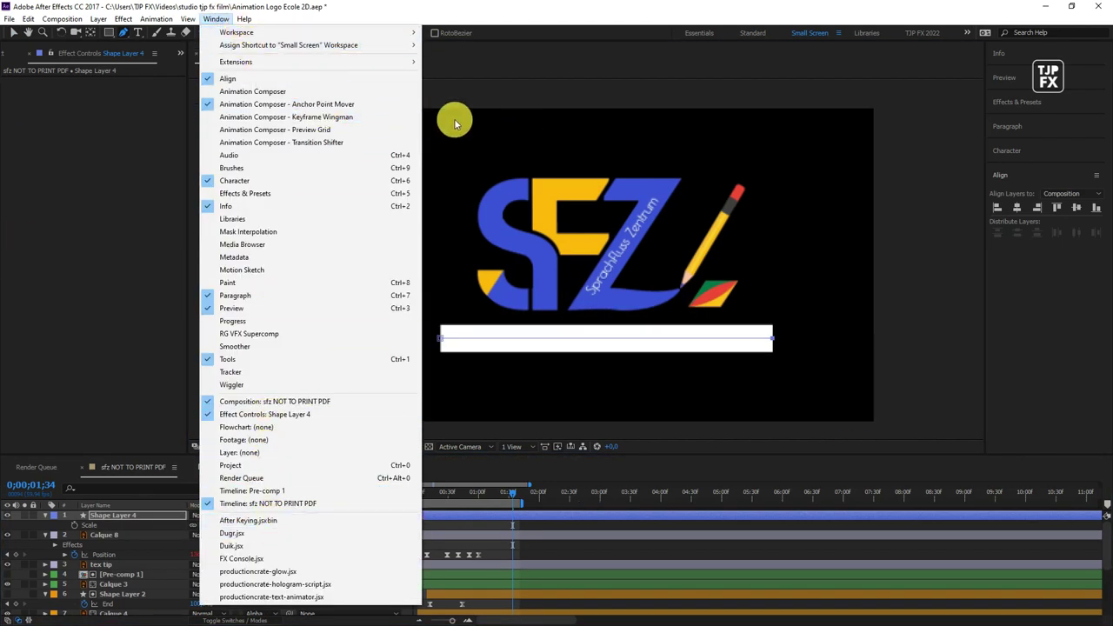
pyautogui.click(606, 338)
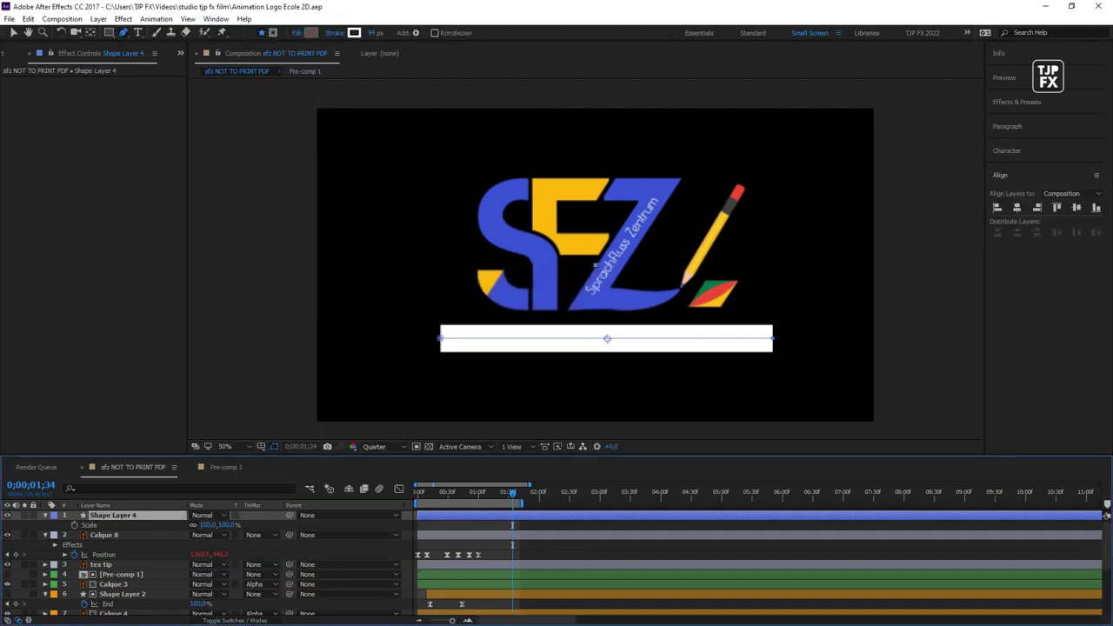
pyautogui.click(45, 516)
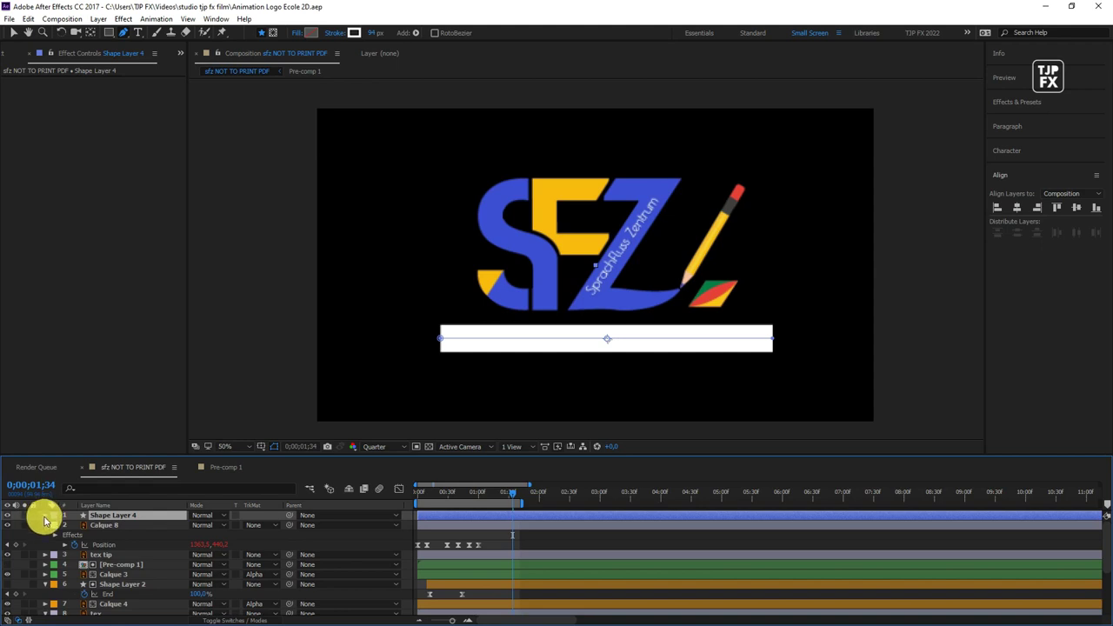
pyautogui.click(46, 516)
# Keyframe Shape Layer 4's horizontal Scale from 0% to 100%.
pyautogui.moveTo(224, 564); pyautogui.dragTo(195, 563)
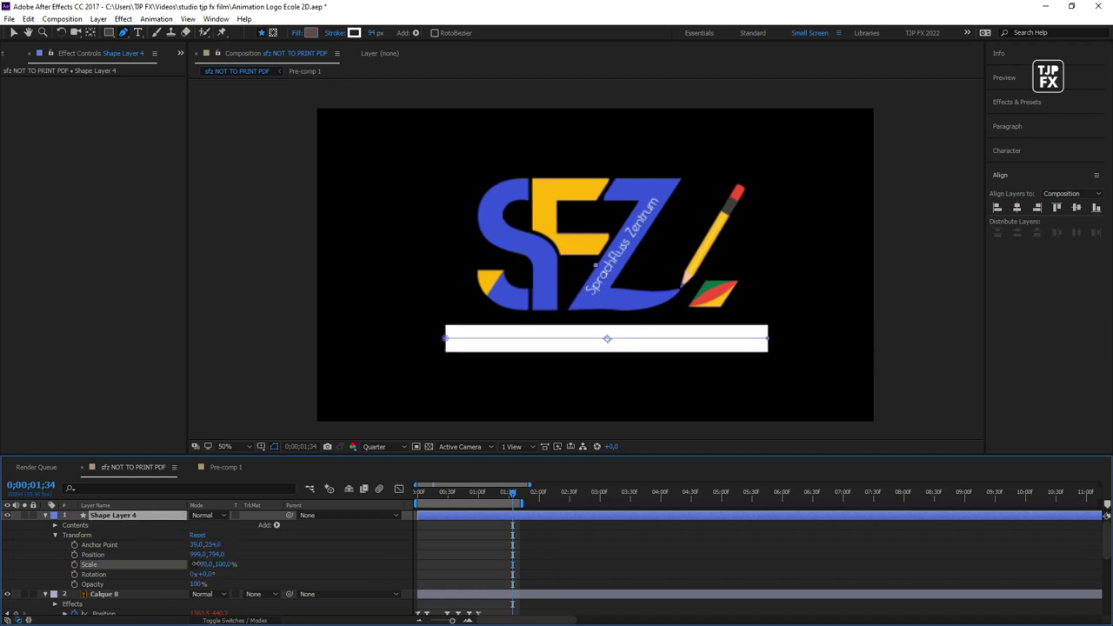
pyautogui.click(75, 564)
pyautogui.click(499, 500)
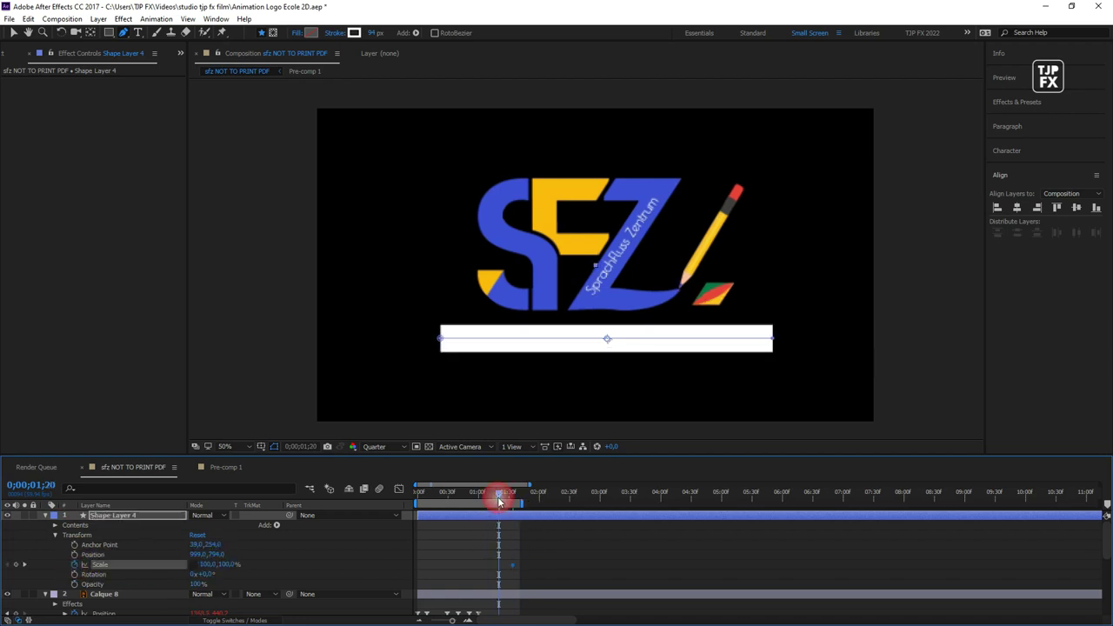
pyautogui.write('0')
pyautogui.click(333, 576)
pyautogui.click(497, 572)
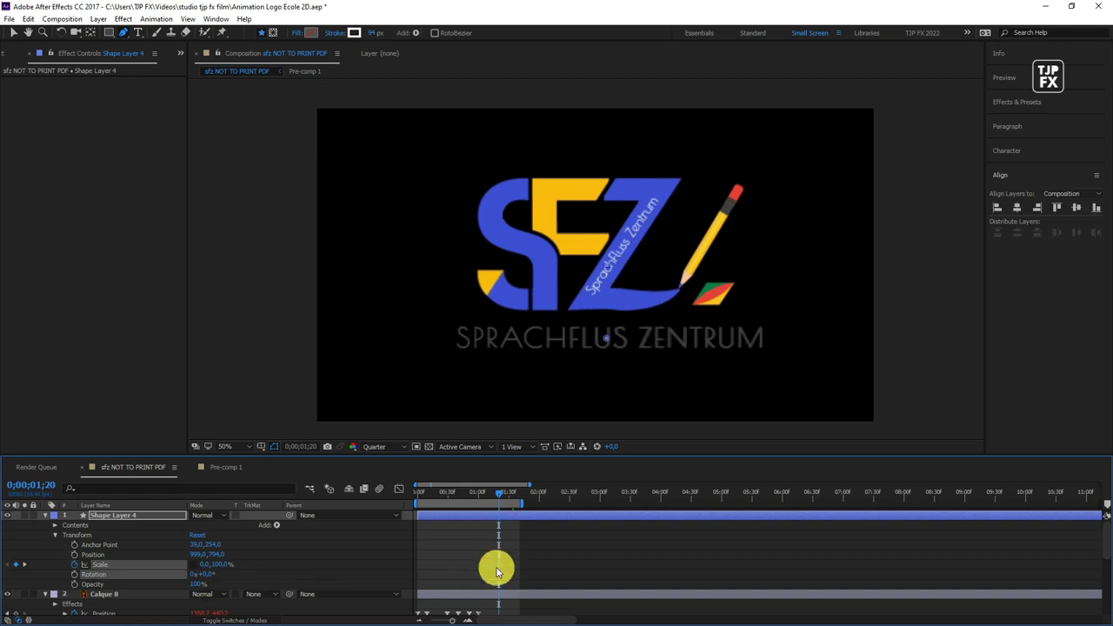
pyautogui.moveTo(513, 567); pyautogui.dragTo(488, 568)
pyautogui.click(64, 527)
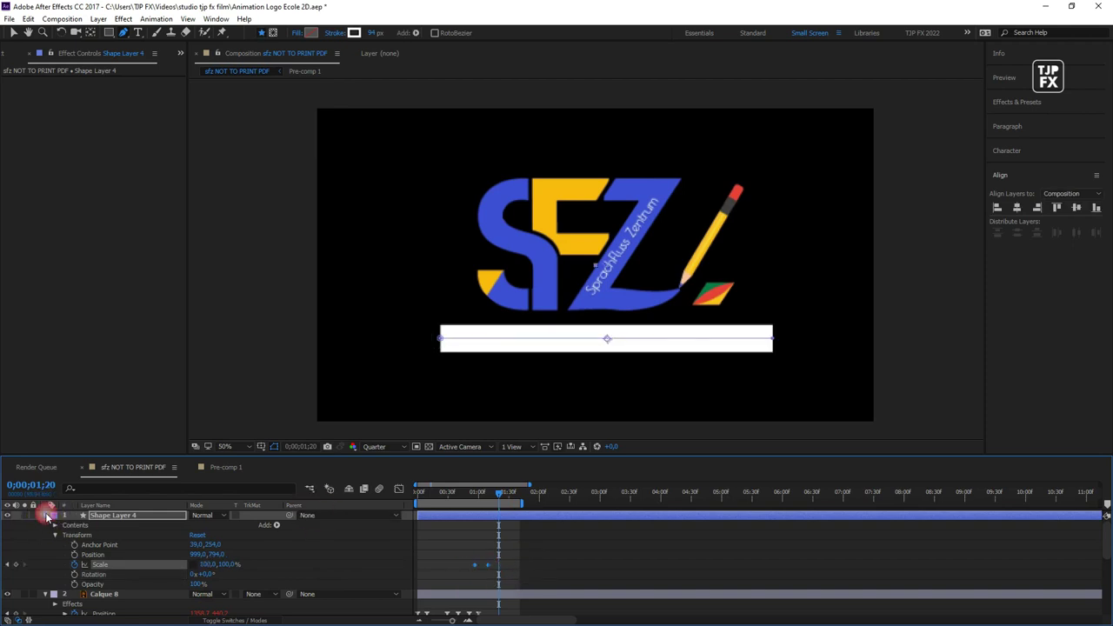
# Retime the bar's Scale keyframe to 1;04 and bring pencil layer Calque 8 to the top.
pyautogui.click(46, 516)
pyautogui.moveTo(499, 493); pyautogui.dragTo(481, 506)
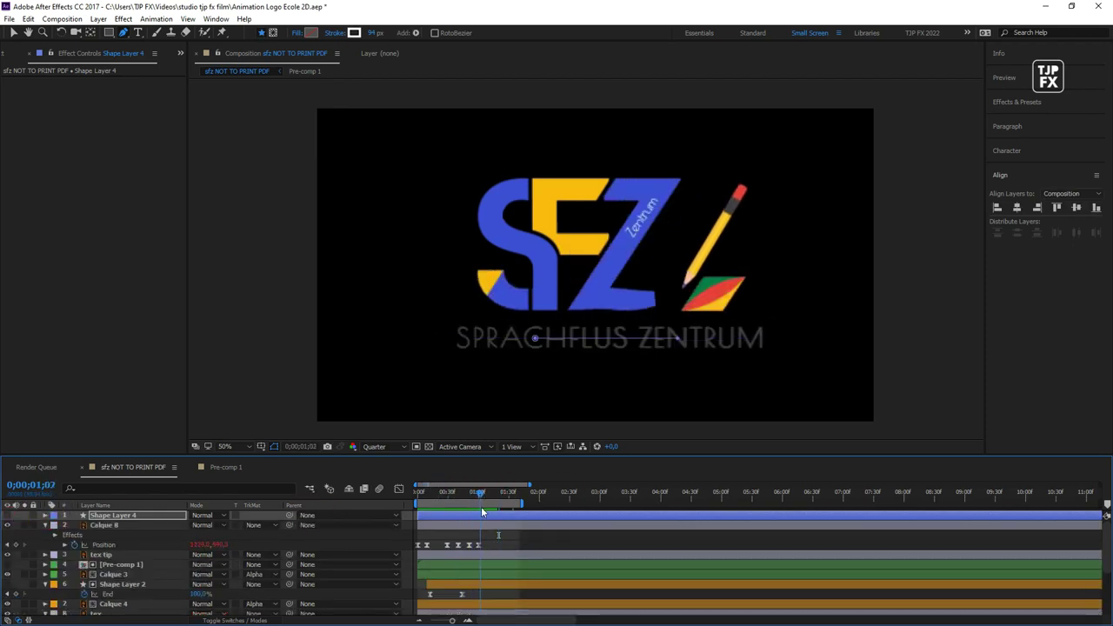
pyautogui.click(501, 526)
pyautogui.press('s')
pyautogui.moveTo(483, 526); pyautogui.dragTo(480, 526)
pyautogui.click(253, 535)
pyautogui.click(287, 564)
pyautogui.click(516, 534)
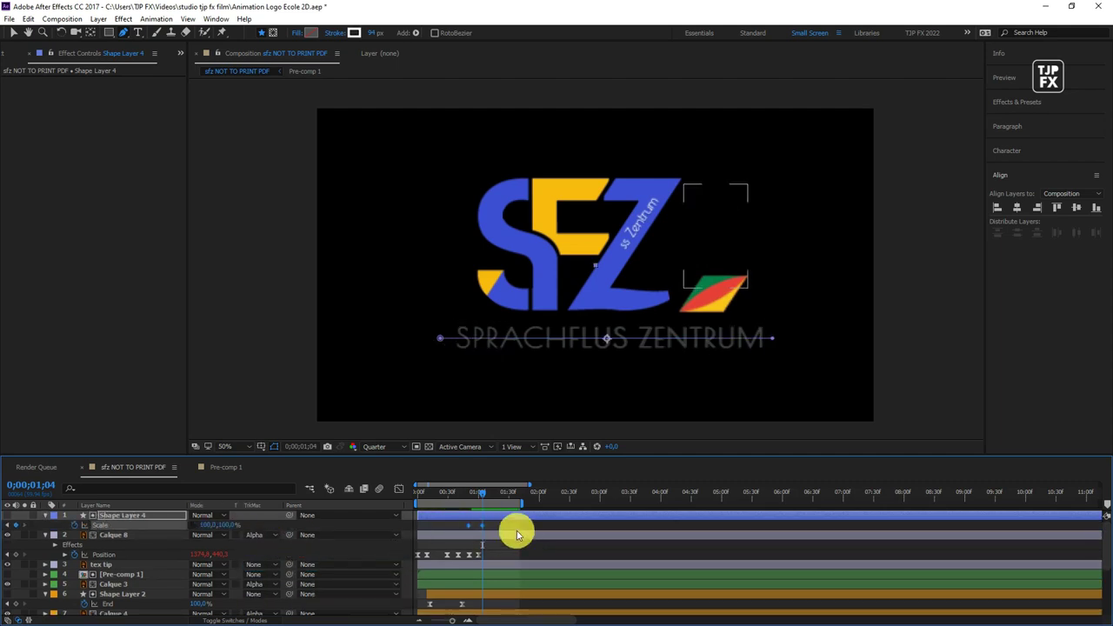
pyautogui.click(131, 534)
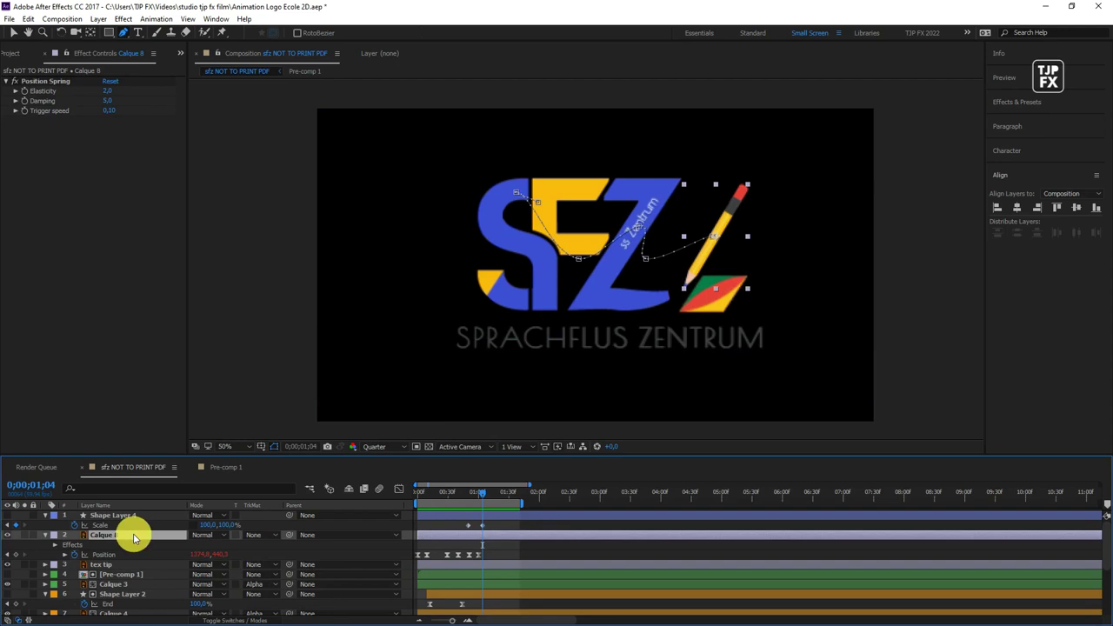
pyautogui.hotkey('ctrl', ']')
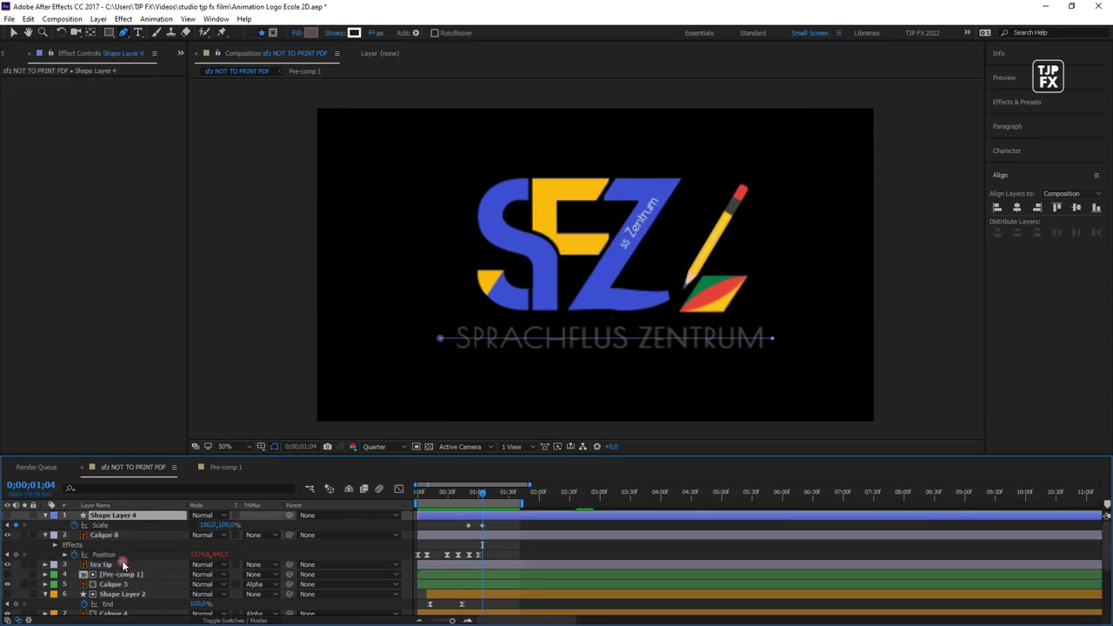
# Set tex tip's track matte to Alpha Matte using the white bar, checking the reveal to 1;35.
pyautogui.click(263, 563)
pyautogui.click(265, 567)
pyautogui.click(300, 518)
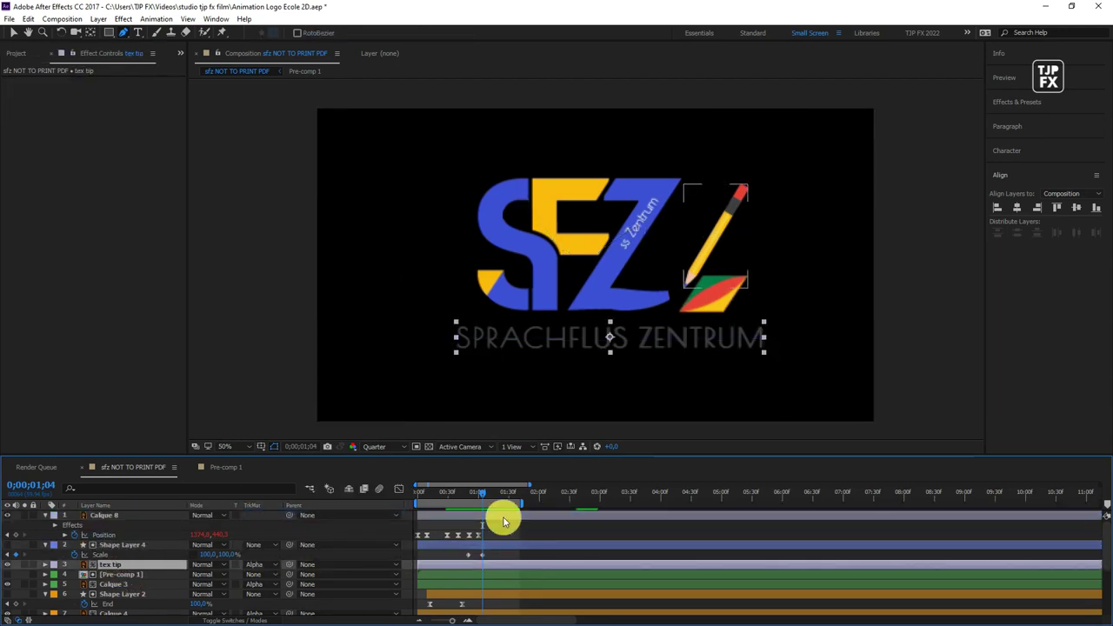
pyautogui.moveTo(472, 494); pyautogui.dragTo(513, 494)
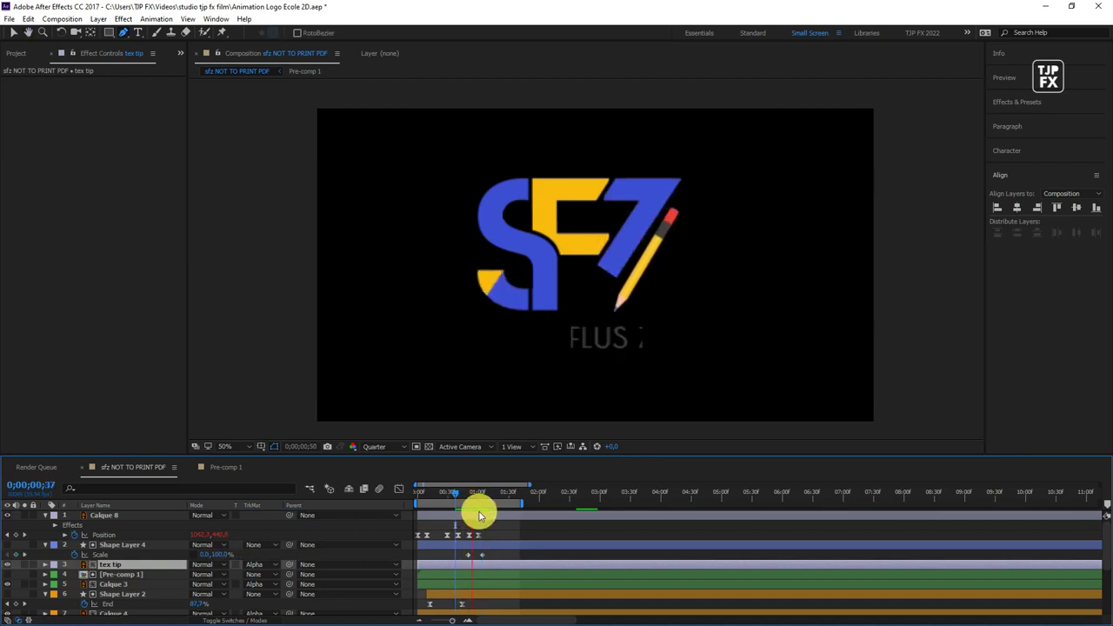
# Apply Easy Ease to Shape Layer 4's Scale keyframes and shift them slightly later.
pyautogui.click(464, 555)
pyautogui.rightClick(484, 554)
pyautogui.moveTo(557, 547)
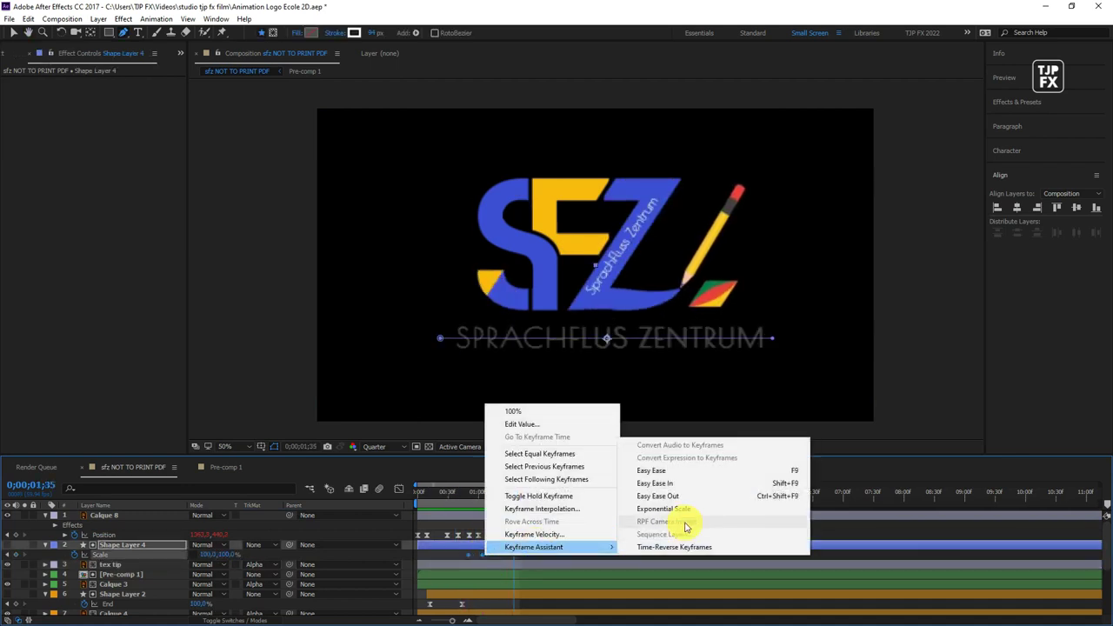
pyautogui.click(668, 473)
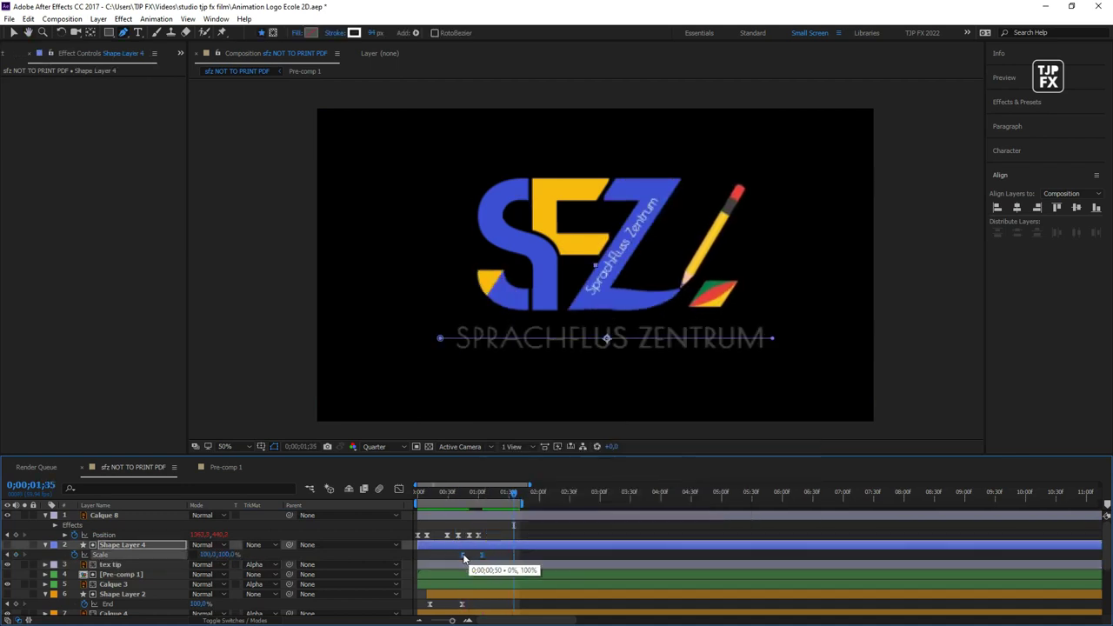
pyautogui.press('space')
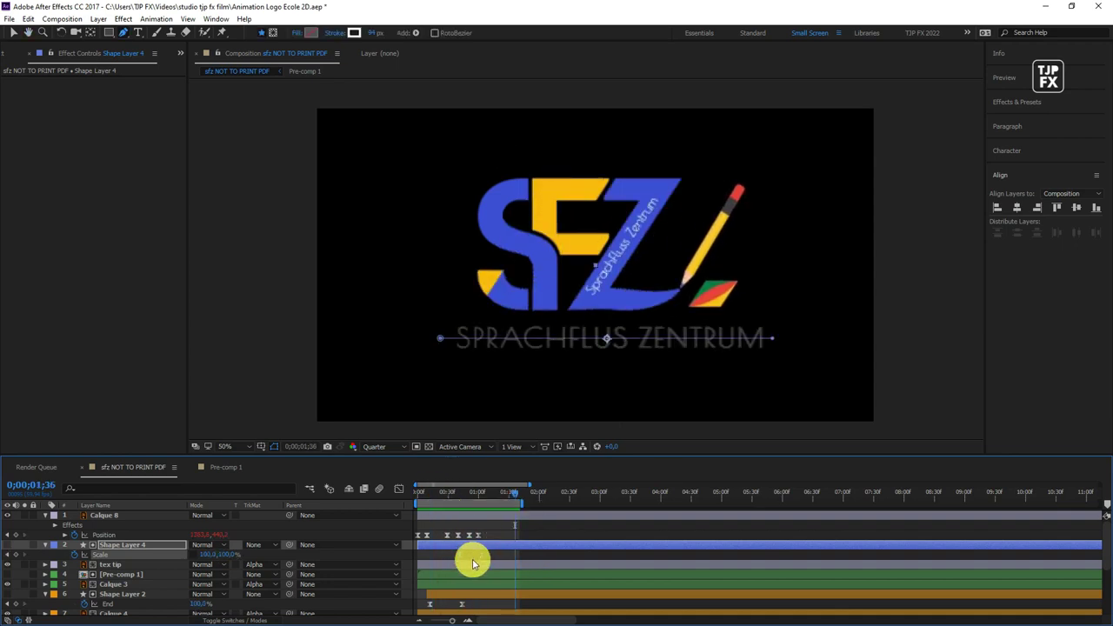
pyautogui.moveTo(484, 556); pyautogui.dragTo(492, 559)
# Add a Scale keyframe to tex tip at 0;00;00;31, moving on to 0;00;00;46.
pyautogui.click(449, 490)
pyautogui.click(103, 570)
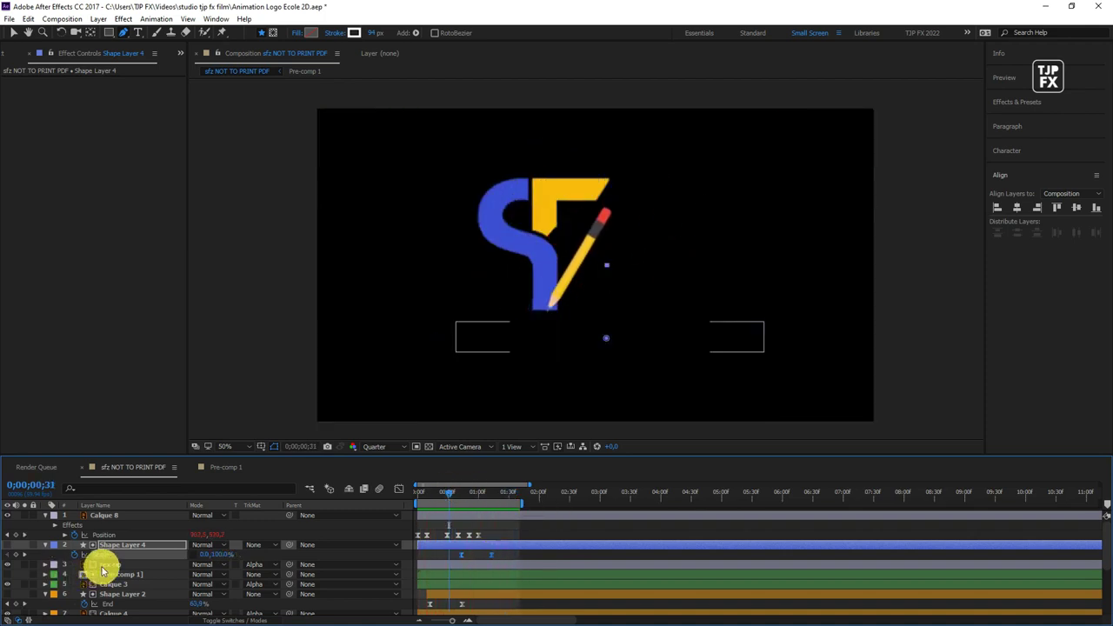
pyautogui.press('s')
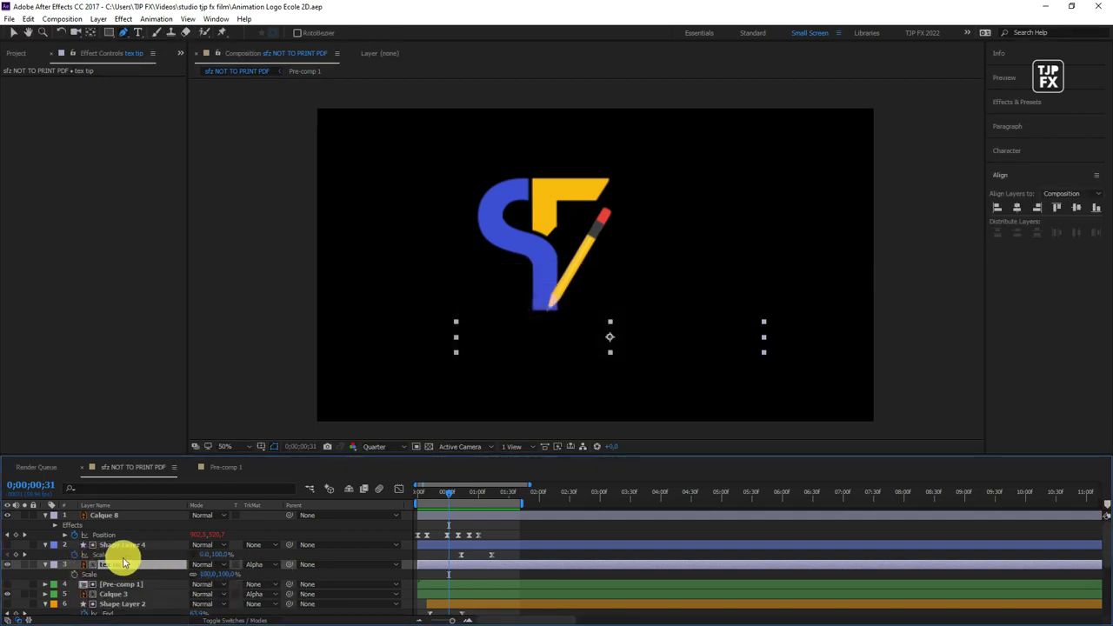
pyautogui.click(75, 574)
pyautogui.moveTo(492, 492)
pyautogui.mouseDown()
pyautogui.moveTo(465, 497)
pyautogui.moveTo(481, 494)
pyautogui.mouseUp()
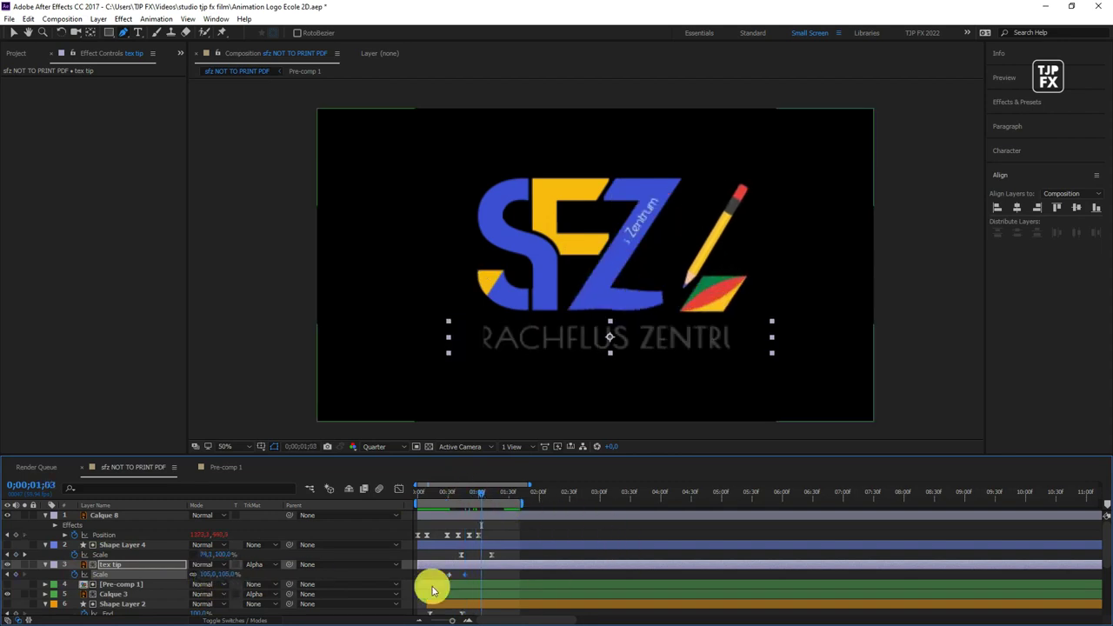
# Add a loopOut cycle expression with 3 keyframes to tex tip's Scale and extend the work area to 3 seconds.
pyautogui.keyDown('alt'); pyautogui.click(74, 574); pyautogui.keyUp('alt')
pyautogui.click(233, 584)
pyautogui.moveTo(313, 537)
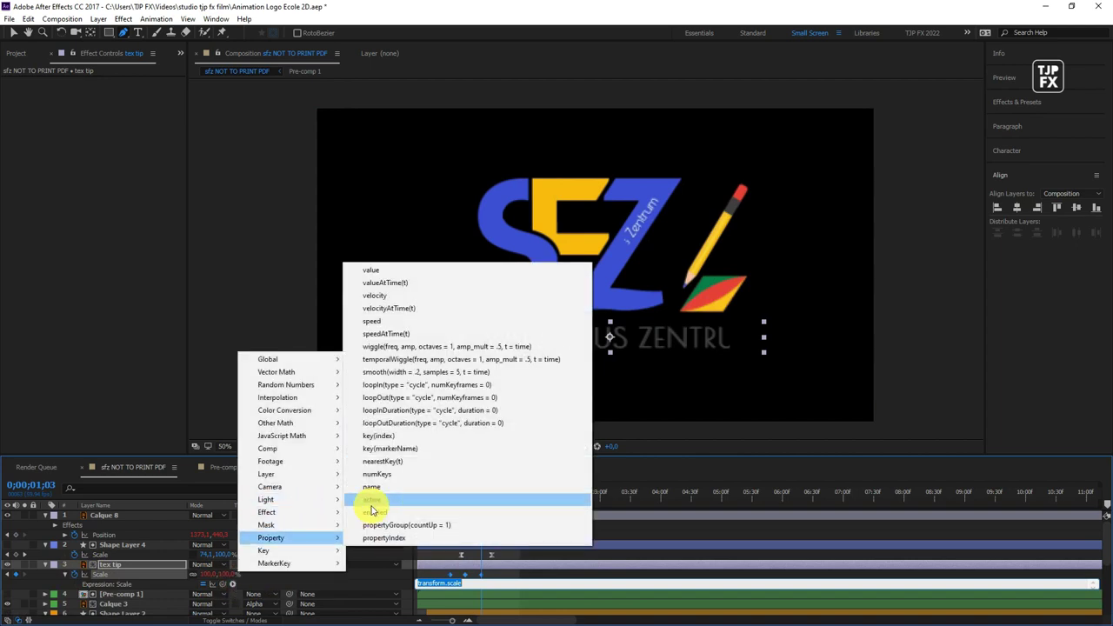
pyautogui.click(427, 393)
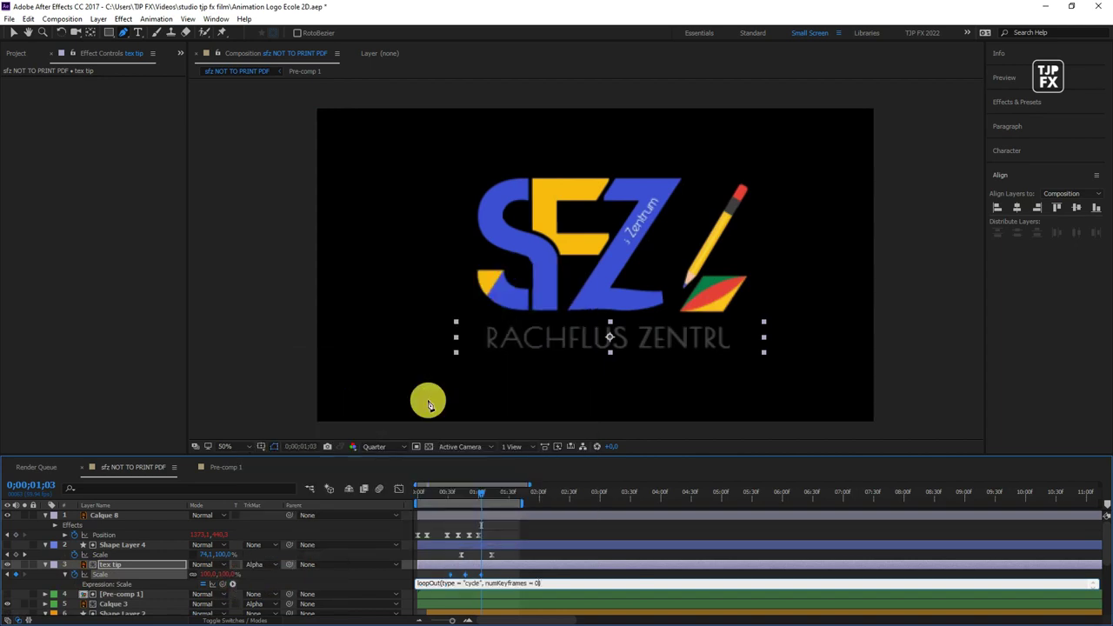
pyautogui.press('BackSpace')
pyautogui.write('3')
pyautogui.click(515, 437)
pyautogui.press('space')
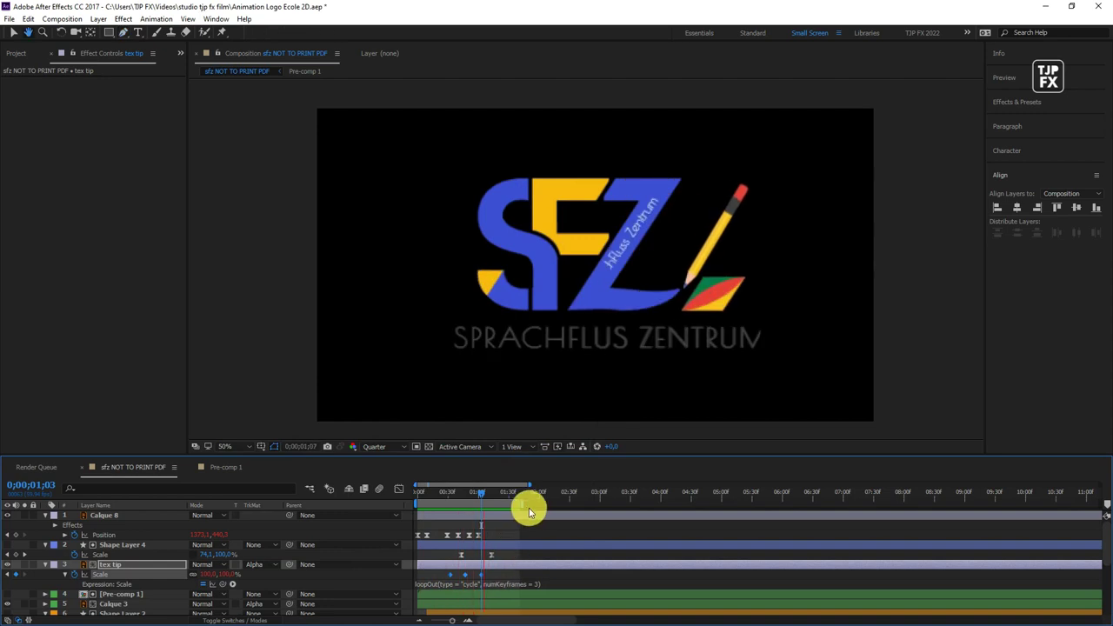
pyautogui.moveTo(523, 504); pyautogui.dragTo(621, 506)
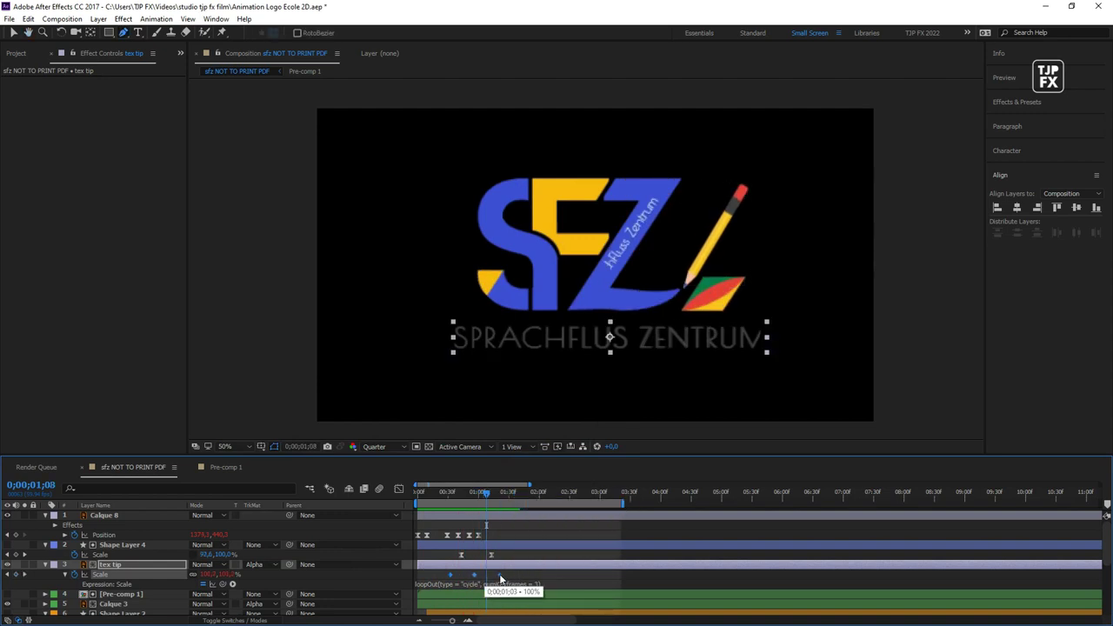
# Apply Easy Ease to tex tip's Scale keyframes and stop the preview.
pyautogui.rightClick(498, 576)
pyautogui.moveTo(566, 569)
pyautogui.click(669, 484)
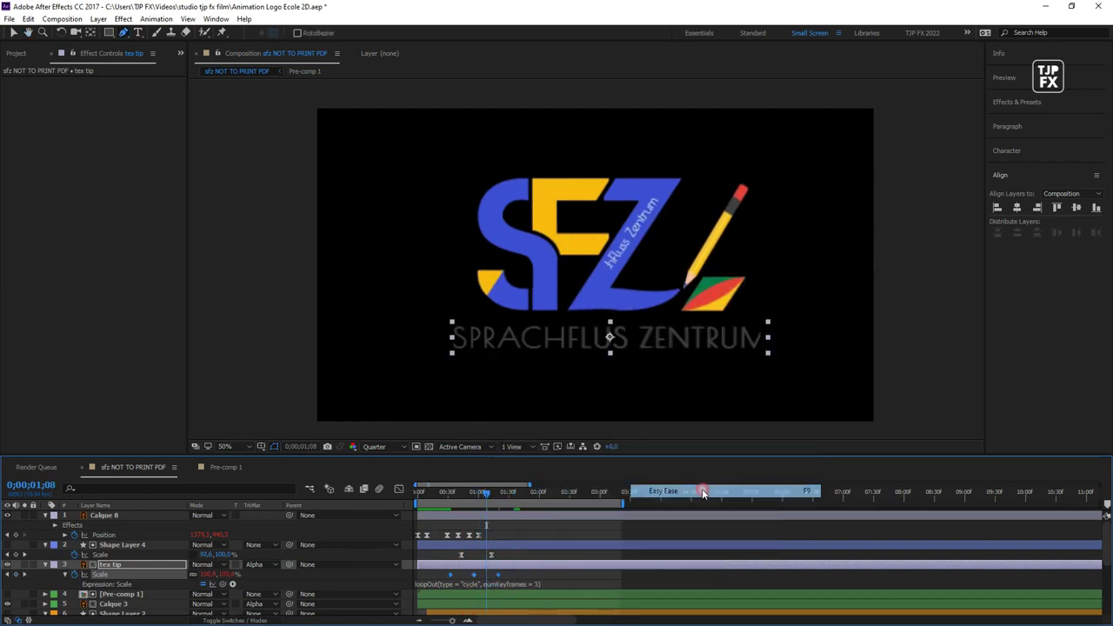
pyautogui.press('g')
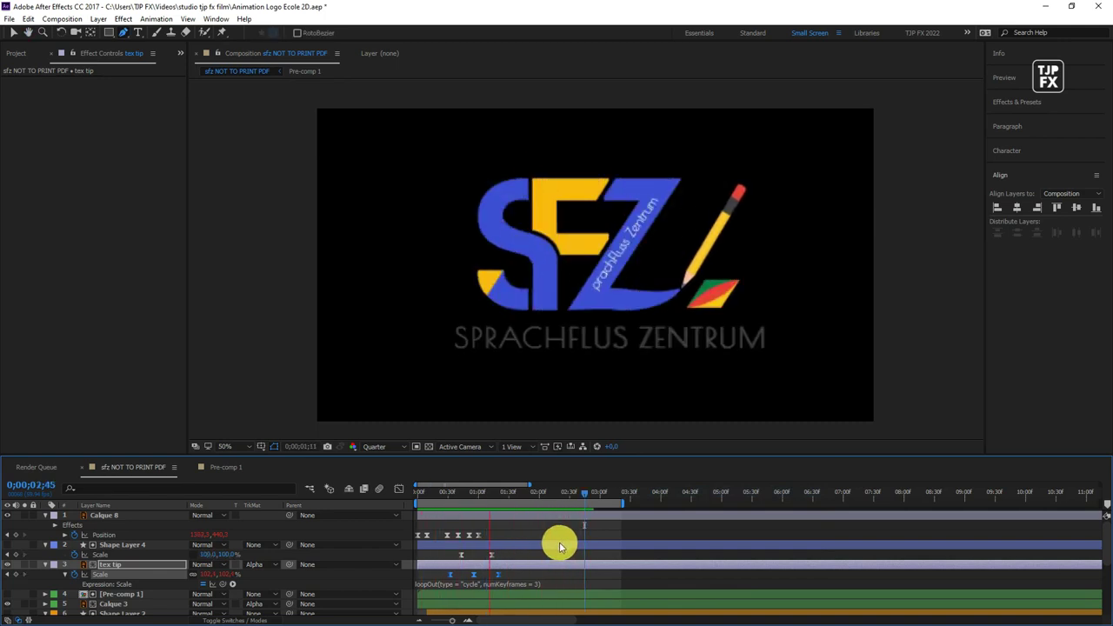
pyautogui.press('space')
pyautogui.press('space')
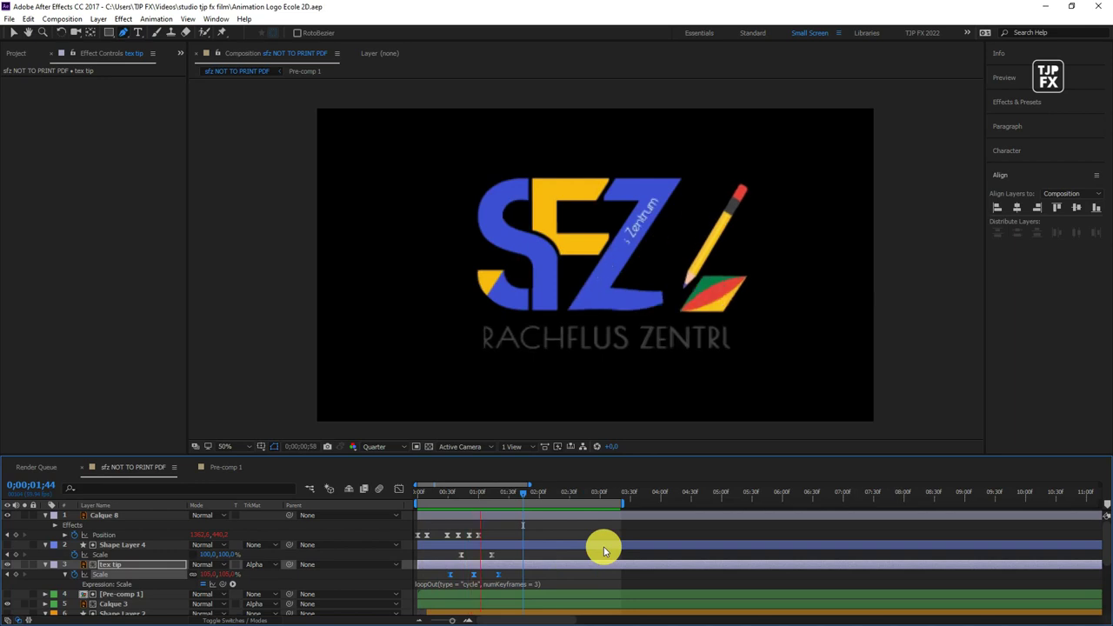
# Add a Null 1 layer and parent all the logo layers to it.
pyautogui.rightClick(653, 533)
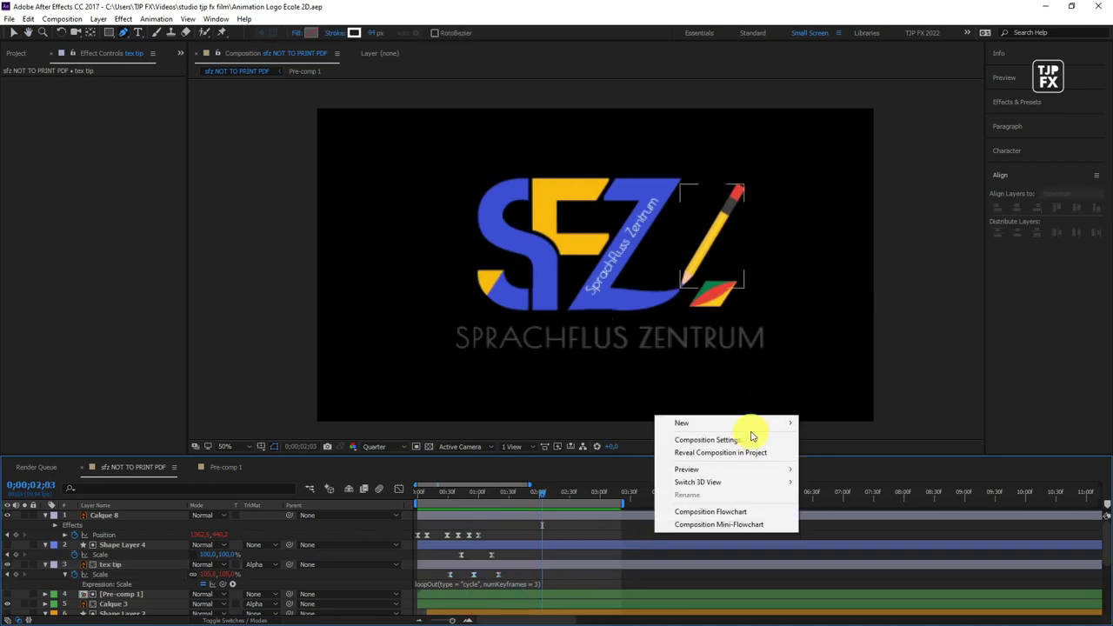
pyautogui.click(833, 490)
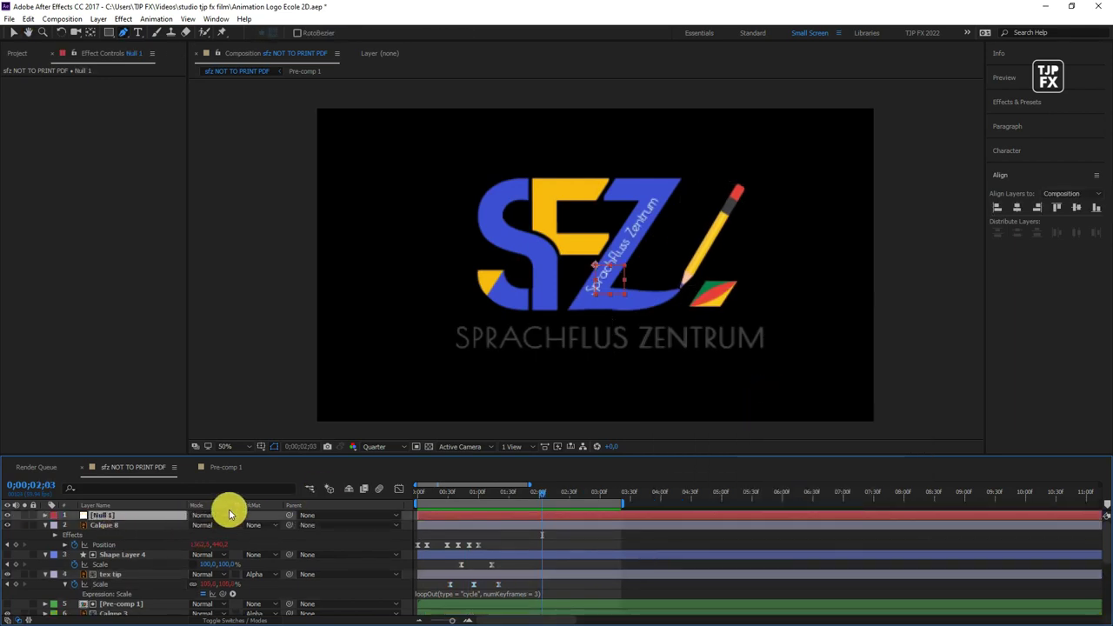
pyautogui.press('u')
pyautogui.click(136, 527)
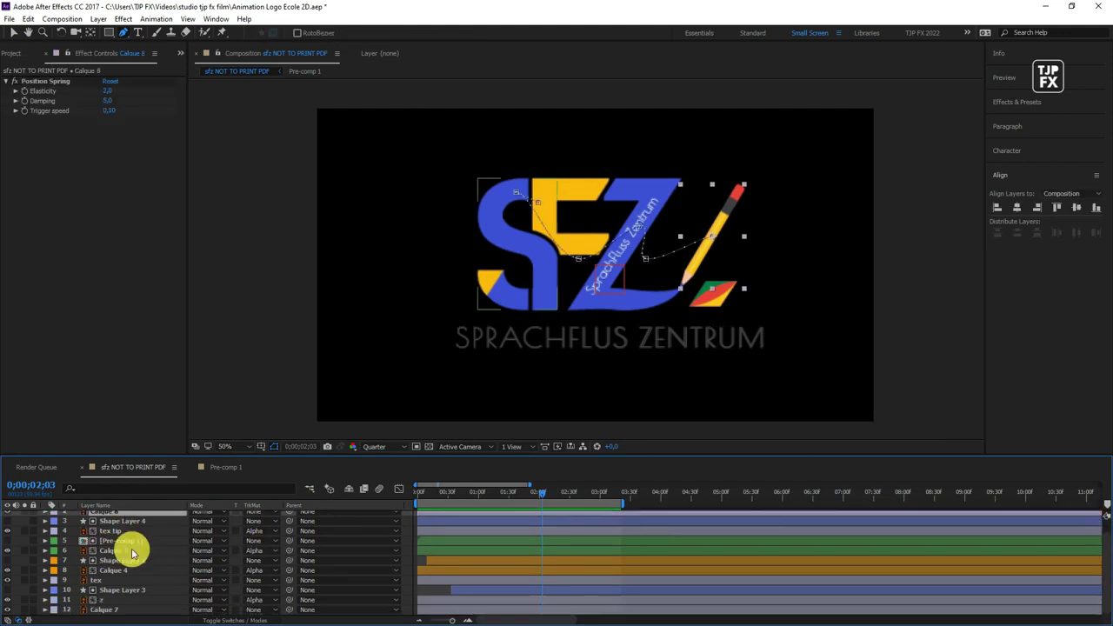
pyautogui.scroll(-2, 106, 612)
pyautogui.keyDown('shift'); pyautogui.click(126, 571); pyautogui.keyUp('shift')
pyautogui.scroll(1, 126, 573)
pyautogui.press('F4')
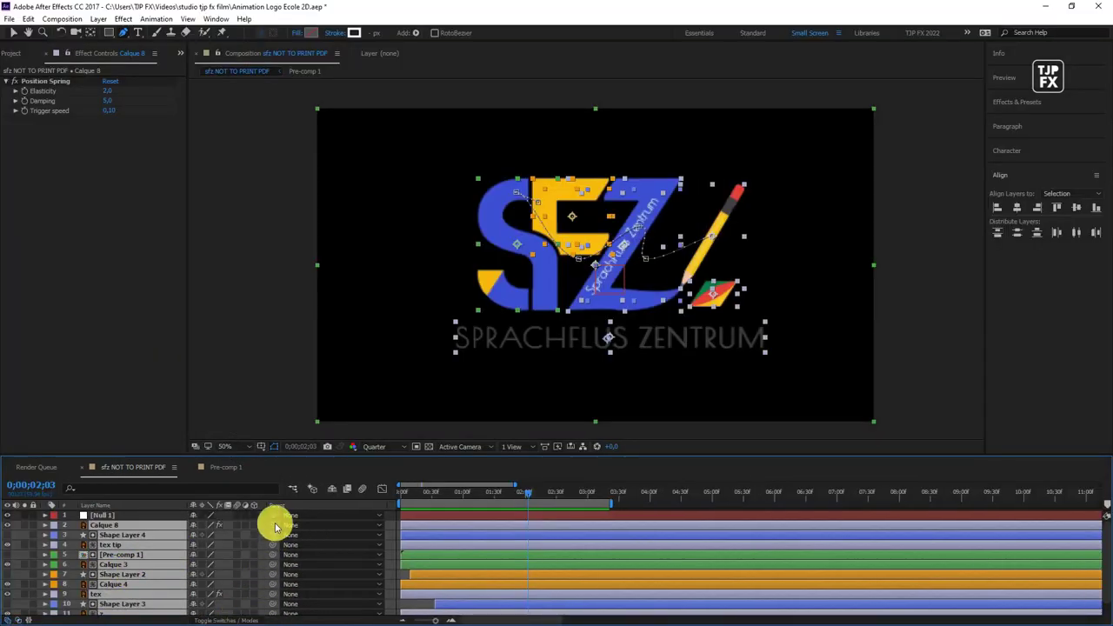
pyautogui.moveTo(272, 524); pyautogui.dragTo(107, 515)
pyautogui.click(107, 515)
# Scale Null 1 down to 80% and preview the shrunken logo.
pyautogui.press('s')
pyautogui.moveTo(211, 523); pyautogui.dragTo(187, 522)
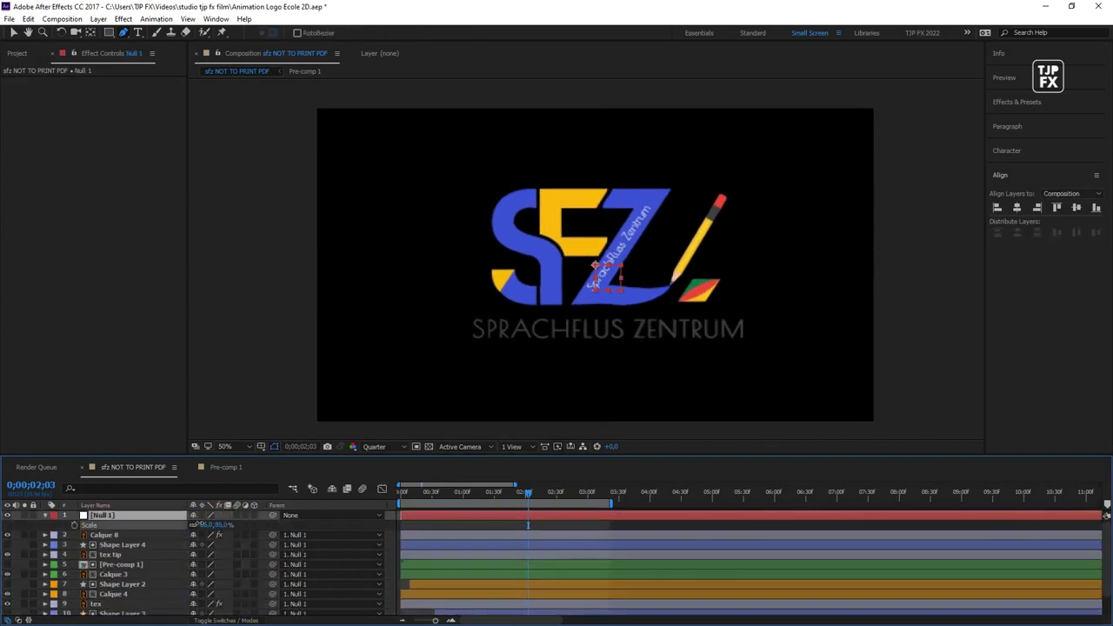
pyautogui.moveTo(530, 509); pyautogui.dragTo(424, 494)
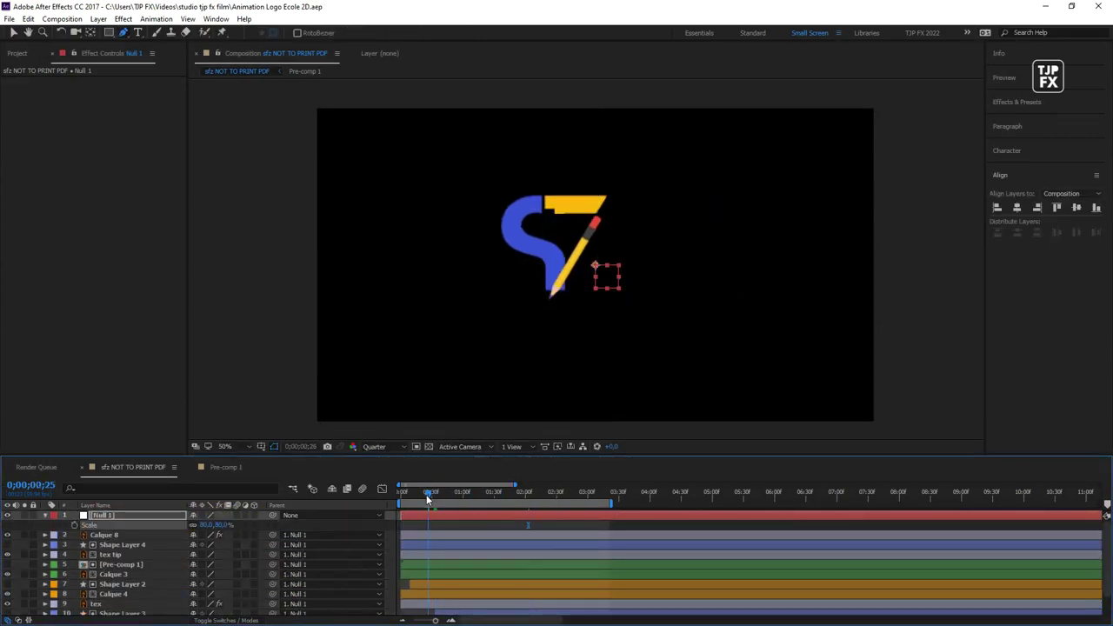
pyautogui.click(87, 517)
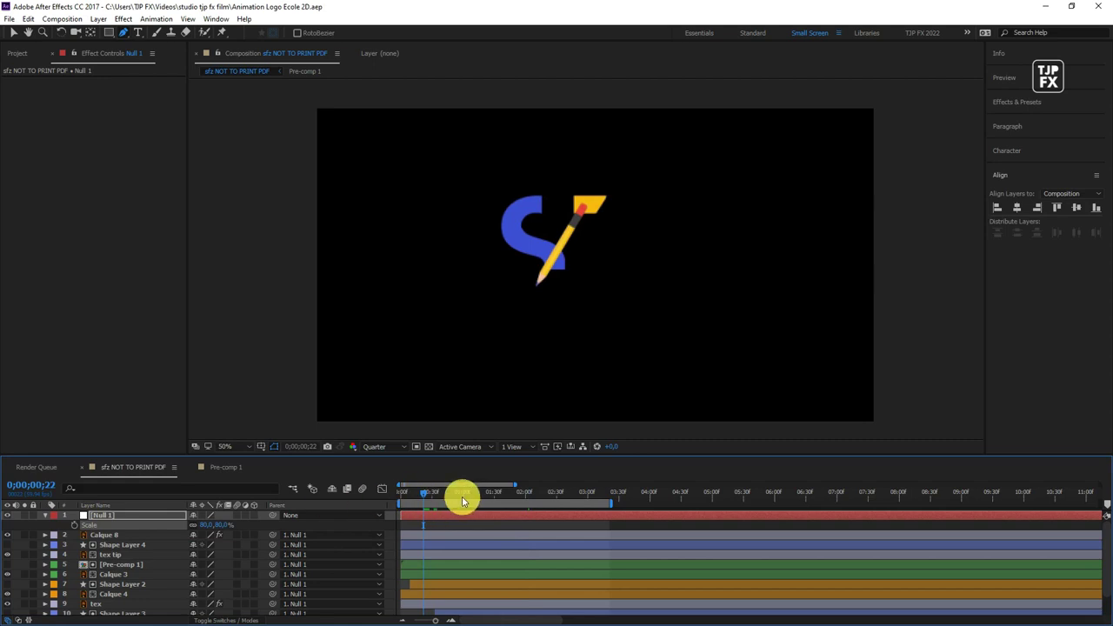
pyautogui.press('space')
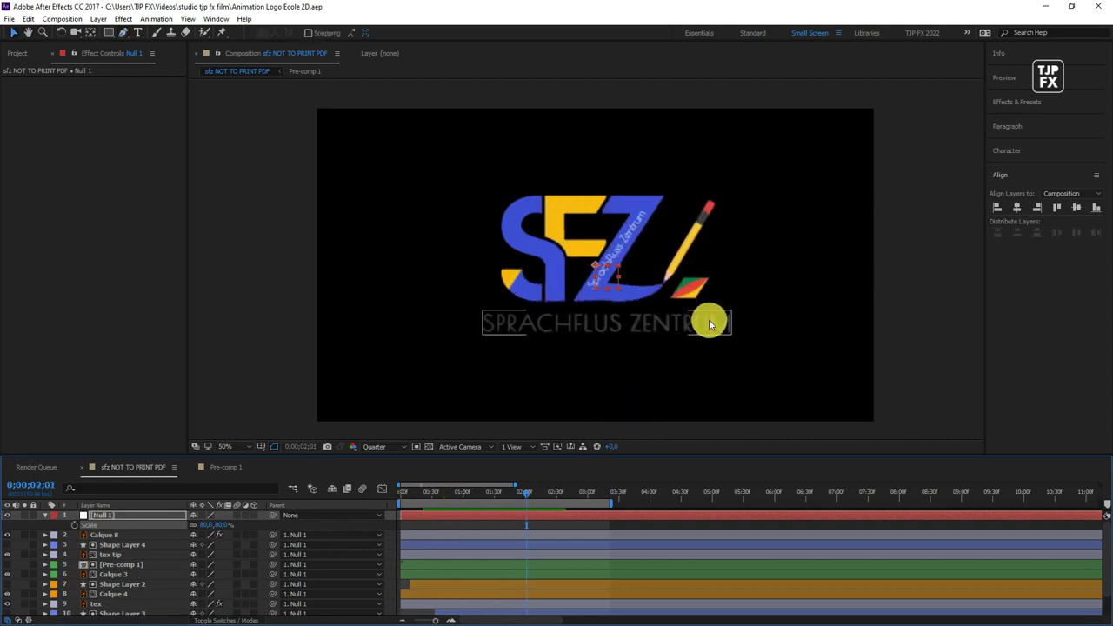
# Centre the SPRACHFLUS ZENTRUM tex tip text horizontally and replay the preview.
pyautogui.click(708, 323)
pyautogui.click(1017, 207)
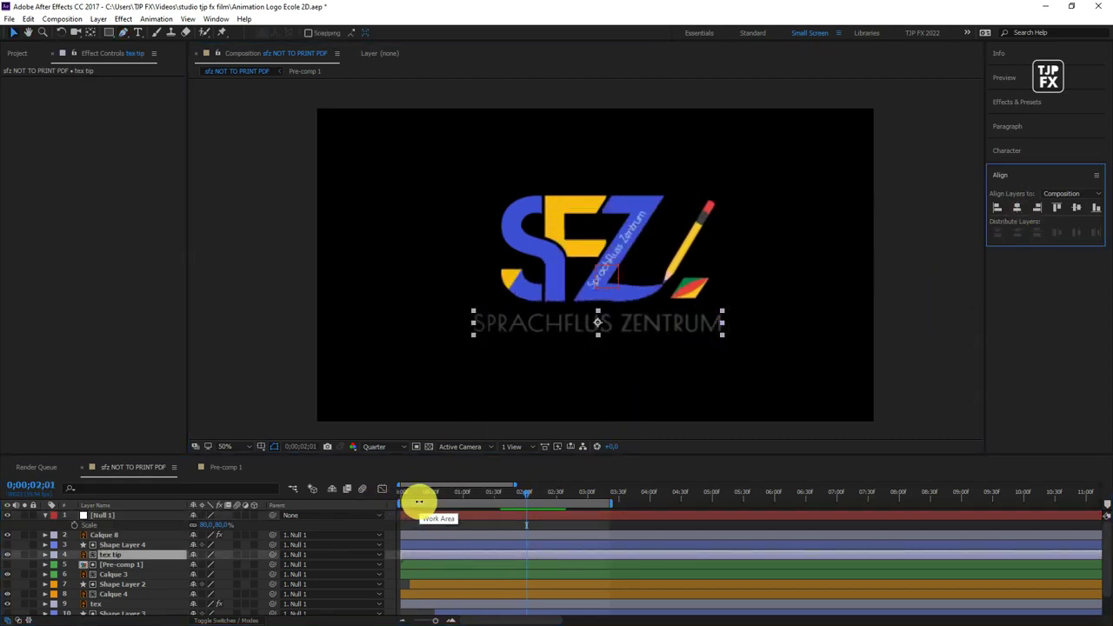
pyautogui.press('s')
pyautogui.press('space')
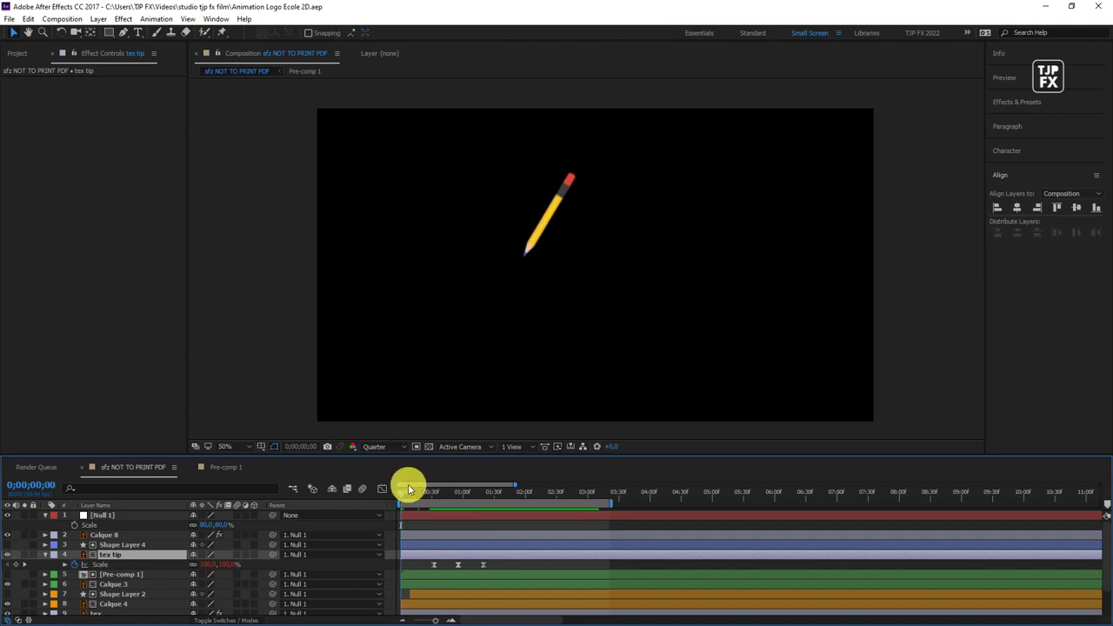
pyautogui.click(517, 522)
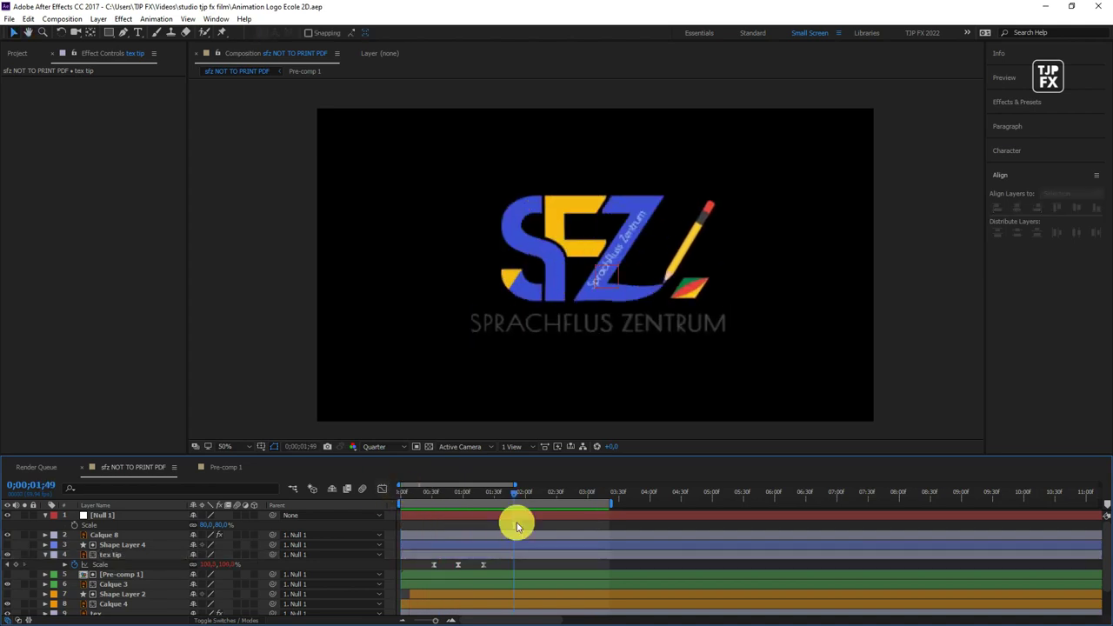
# Add an adjustment layer and apply CC Light Sweep to it.
pyautogui.hotkey('ctrl', 'alt', 'y')
pyautogui.hotkey('ctrl', 'space')
pyautogui.write('sw')
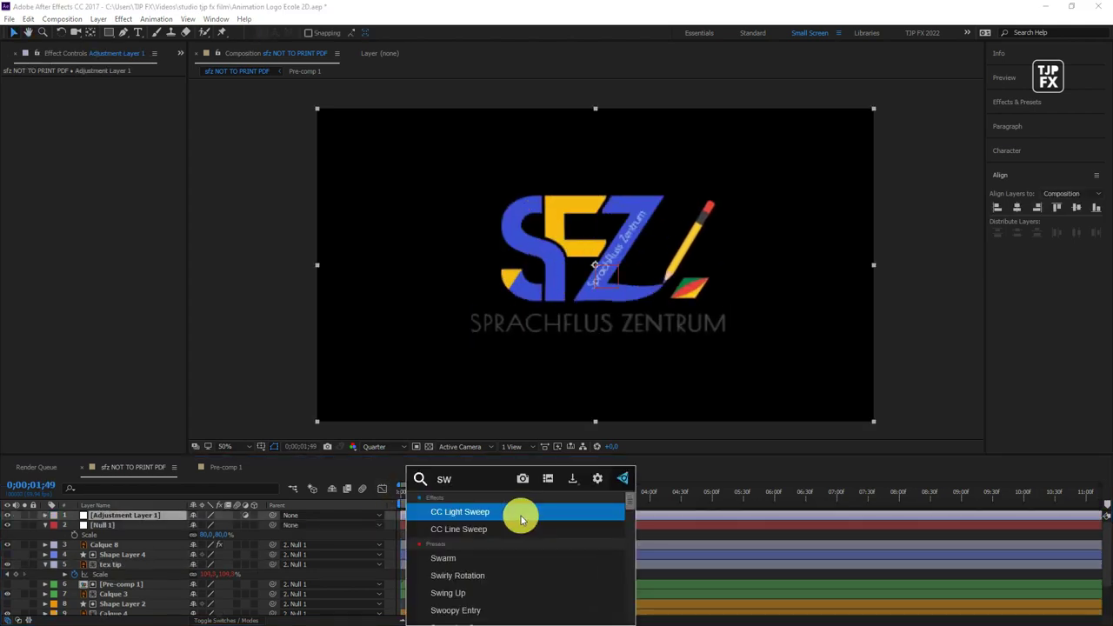
pyautogui.click(521, 517)
# Keyframe the light sweep Center from left of the logo to past its right side.
pyautogui.moveTo(594, 188); pyautogui.dragTo(401, 241)
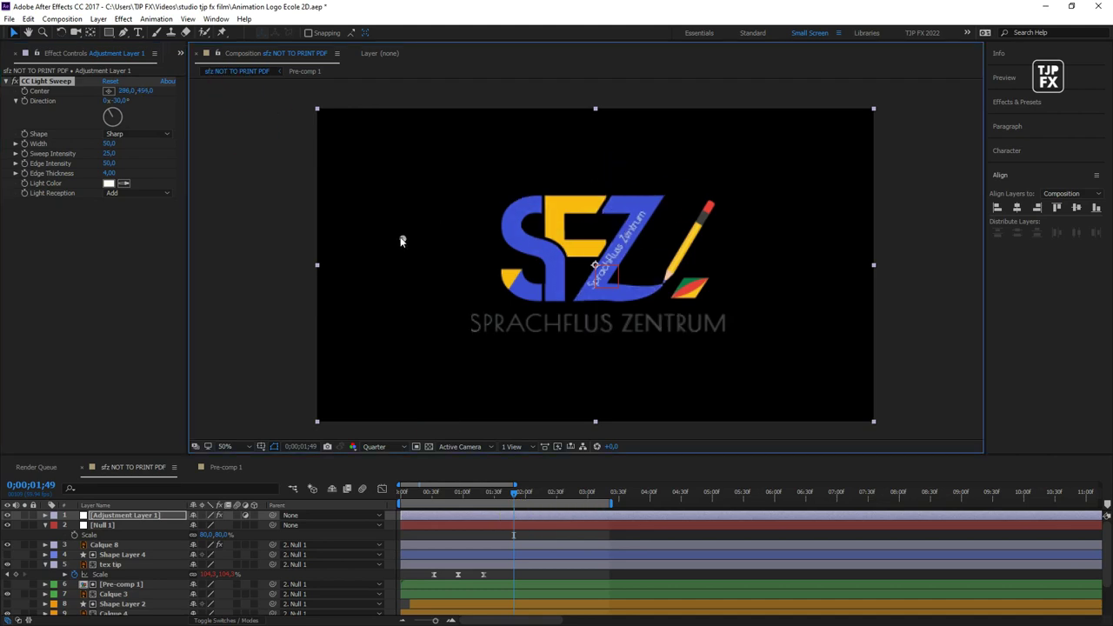
pyautogui.click(24, 90)
pyautogui.press('u')
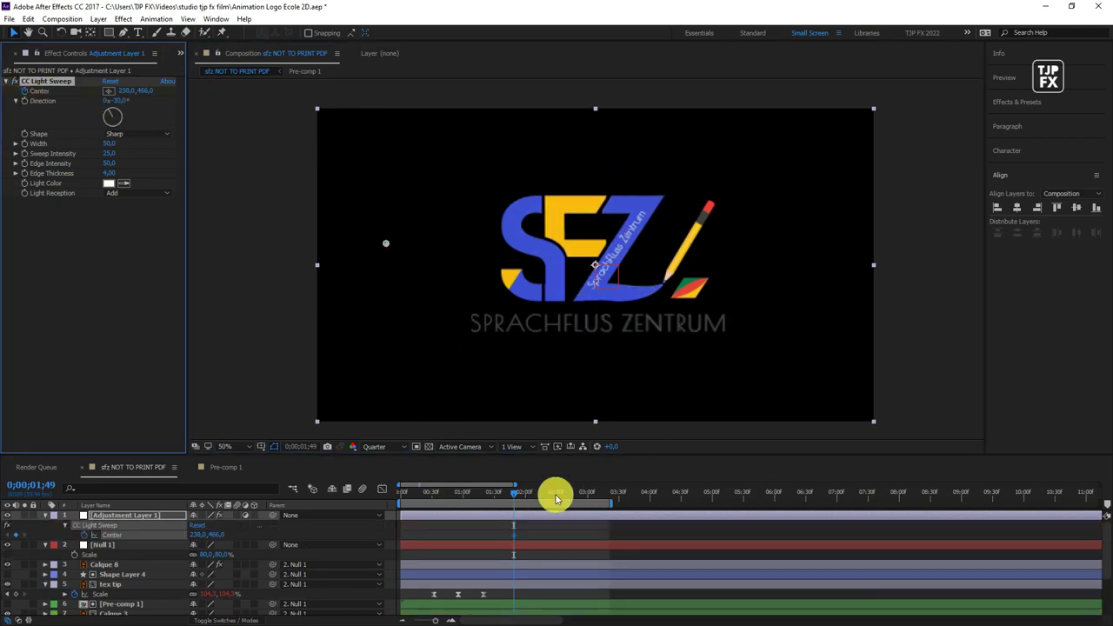
pyautogui.moveTo(519, 494); pyautogui.dragTo(533, 494)
pyautogui.moveTo(386, 243); pyautogui.dragTo(784, 260)
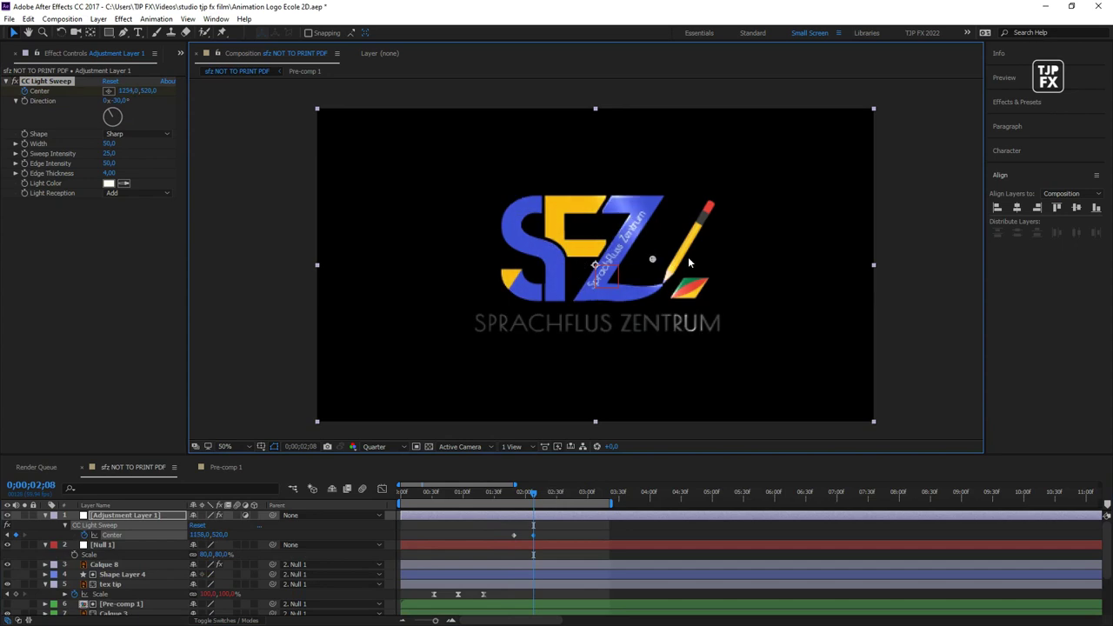
pyautogui.moveTo(561, 520); pyautogui.dragTo(497, 539)
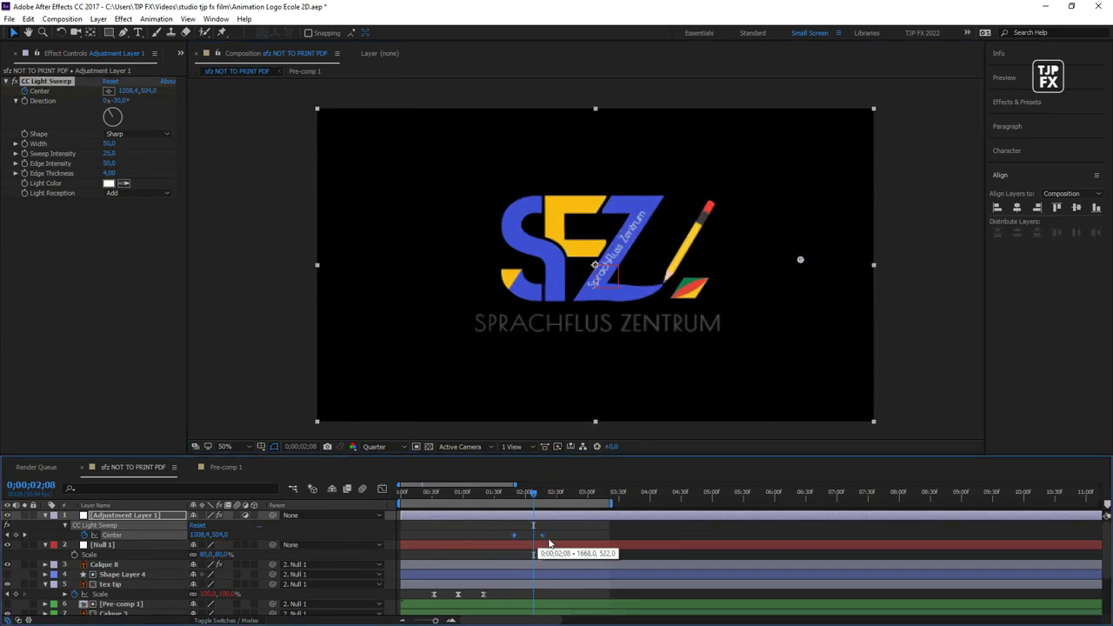
pyautogui.moveTo(408, 492); pyautogui.dragTo(454, 482)
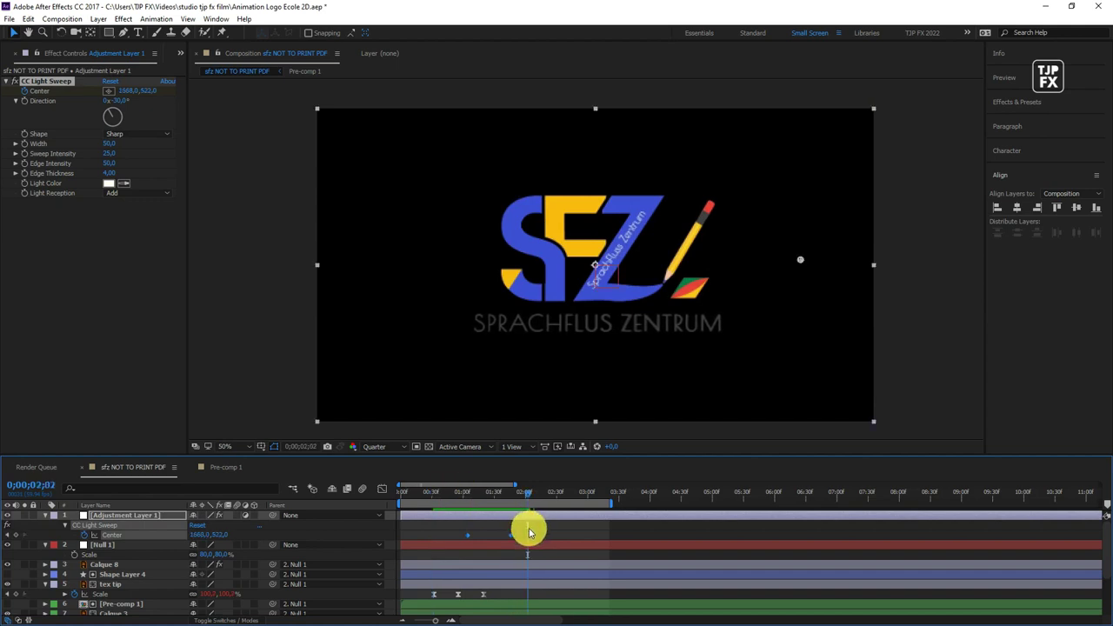
pyautogui.click(470, 494)
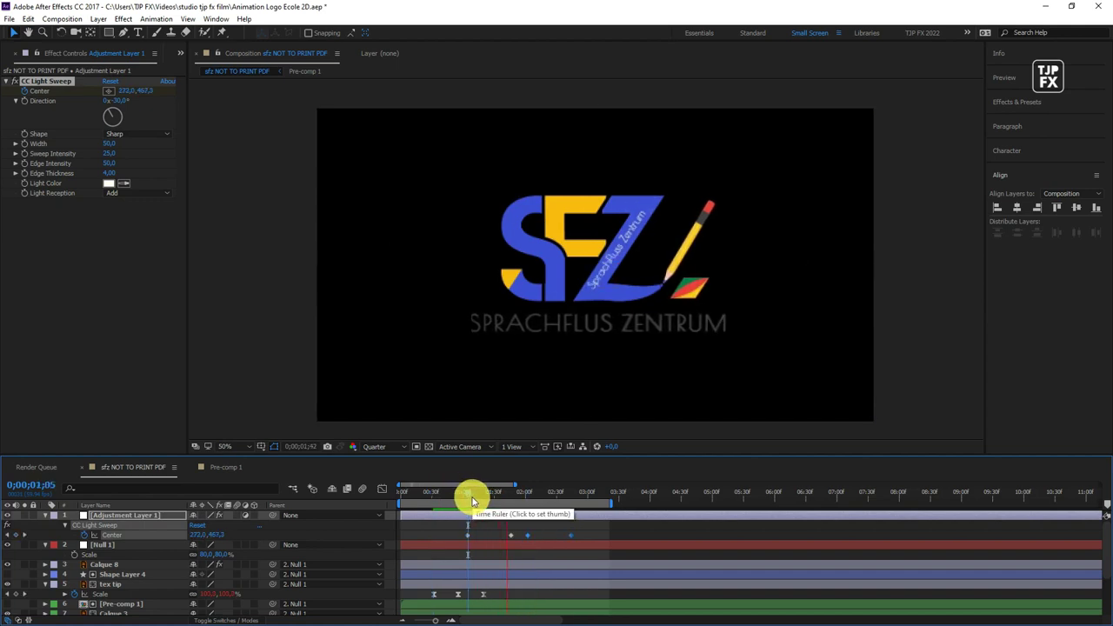
pyautogui.moveTo(472, 502); pyautogui.dragTo(552, 493)
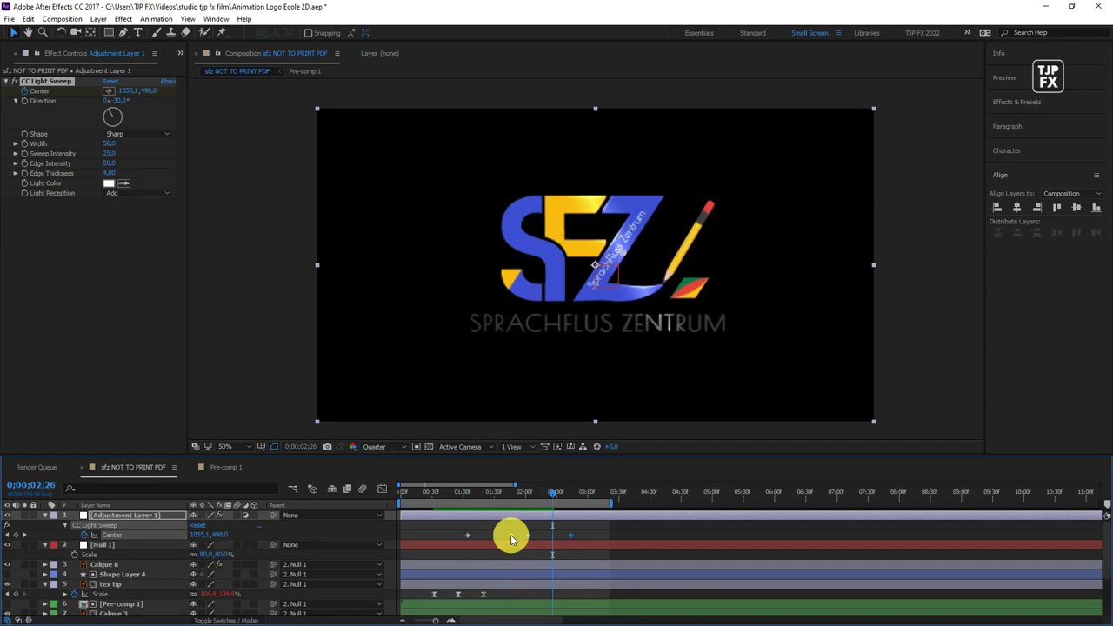
pyautogui.click(485, 499)
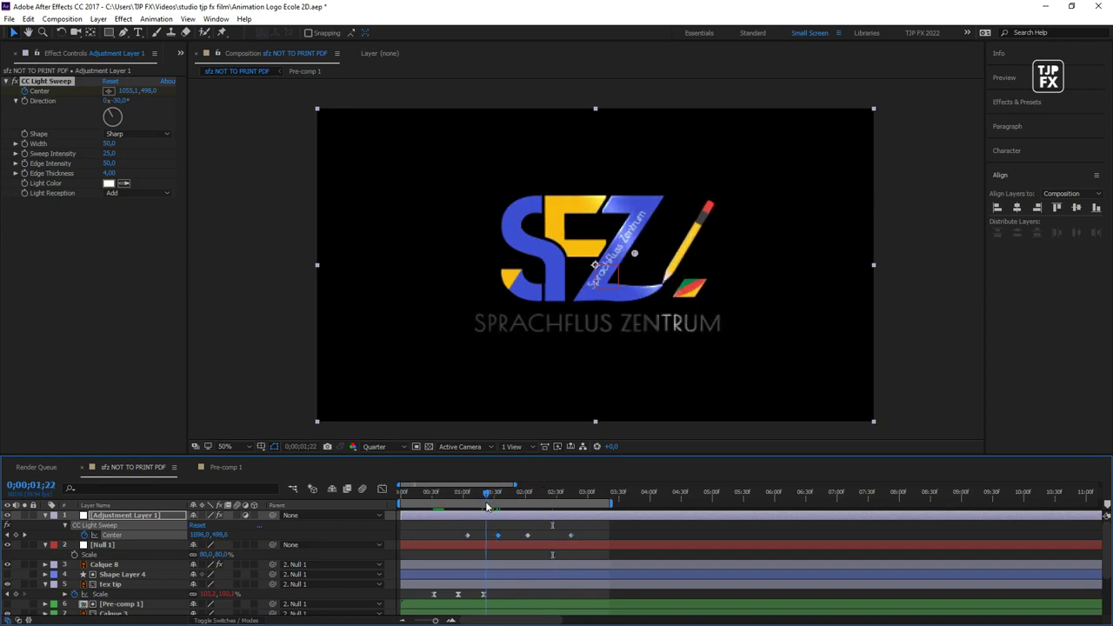
# Set the light sweep Width to 82 and Direction to 23°, and adjust its light colour.
pyautogui.moveTo(110, 142); pyautogui.dragTo(126, 143)
pyautogui.moveTo(116, 101); pyautogui.dragTo(150, 104)
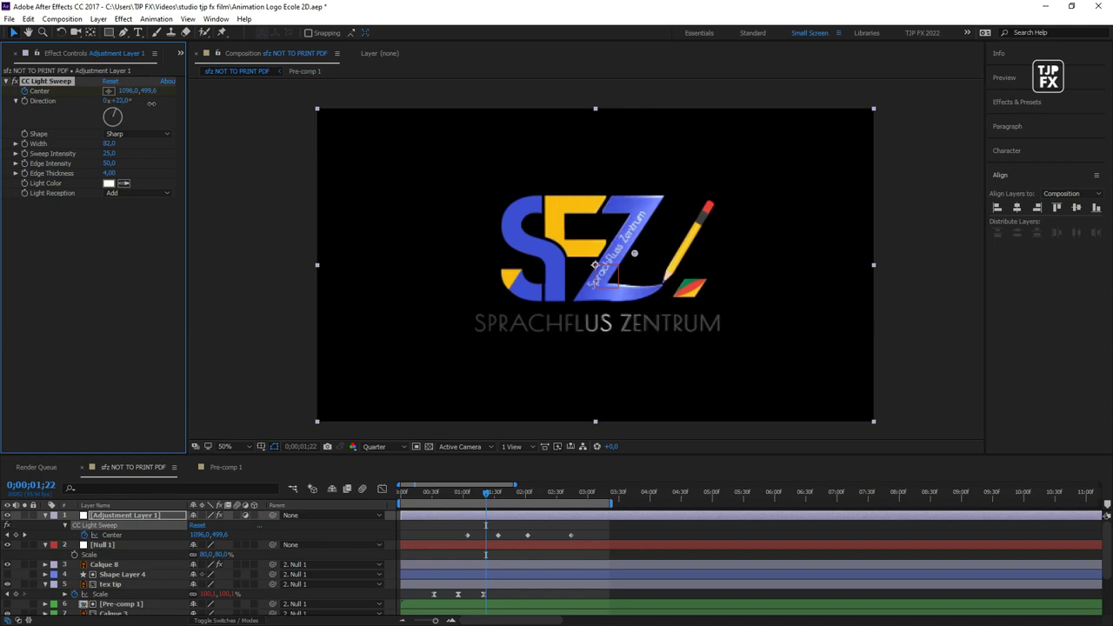
pyautogui.click(576, 204)
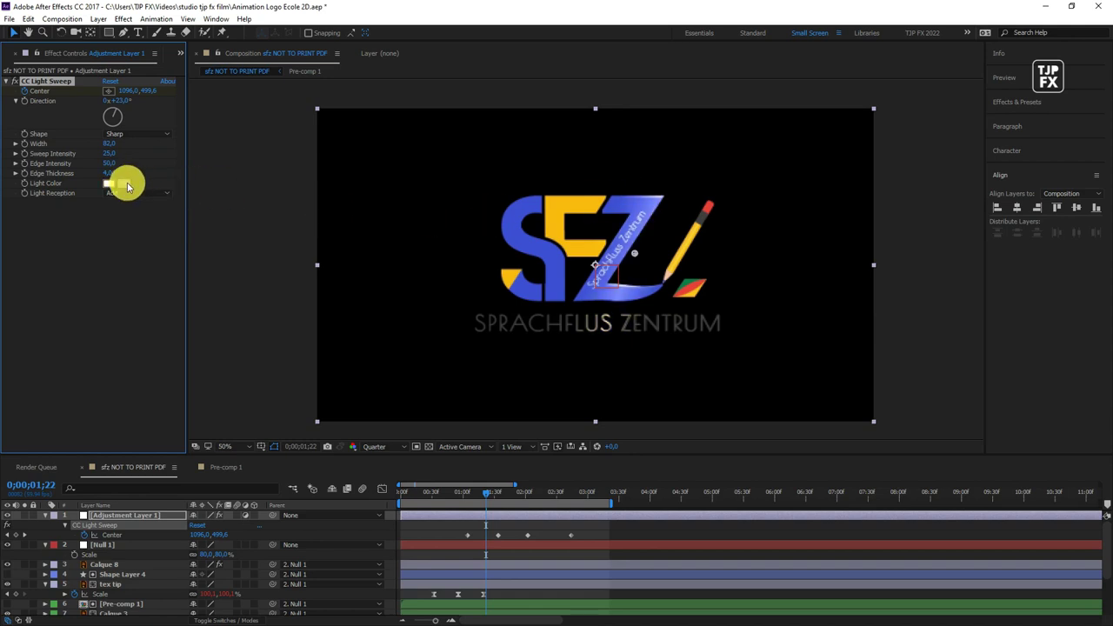
pyautogui.click(695, 276)
pyautogui.moveTo(486, 493)
pyautogui.mouseDown()
pyautogui.moveTo(483, 515)
pyautogui.moveTo(535, 521)
pyautogui.mouseUp()
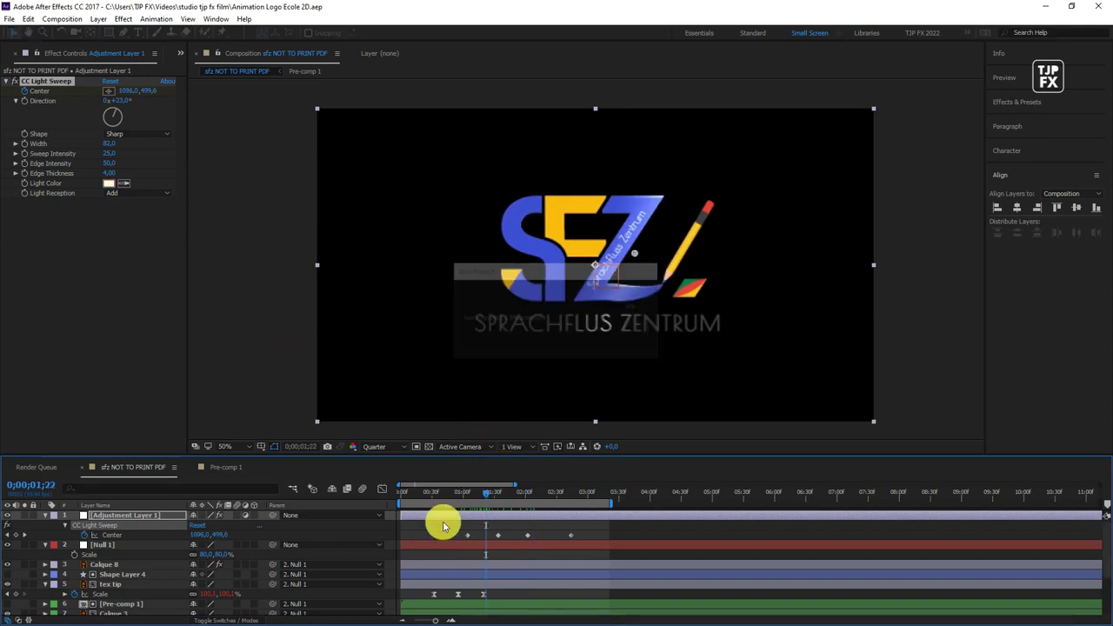
pyautogui.moveTo(443, 519)
pyautogui.mouseDown()
pyautogui.moveTo(442, 489)
pyautogui.moveTo(429, 498)
pyautogui.moveTo(508, 504)
pyautogui.mouseUp()
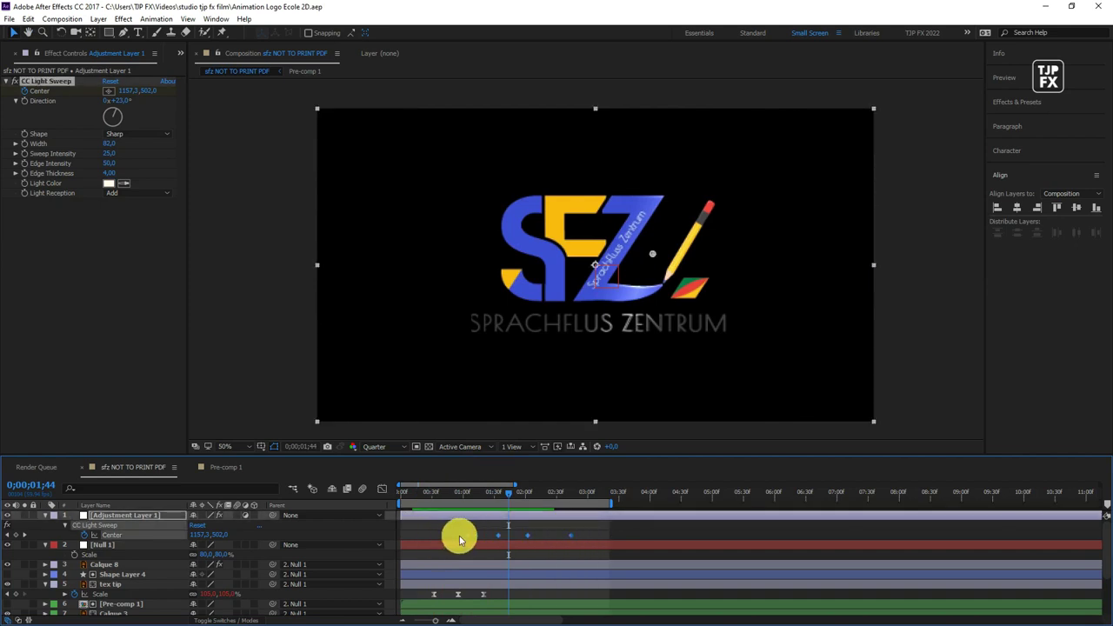
# Apply easing to the light sweep Center keyframes and preview the result.
pyautogui.rightClick(470, 534)
pyautogui.moveTo(539, 525)
pyautogui.click(444, 543)
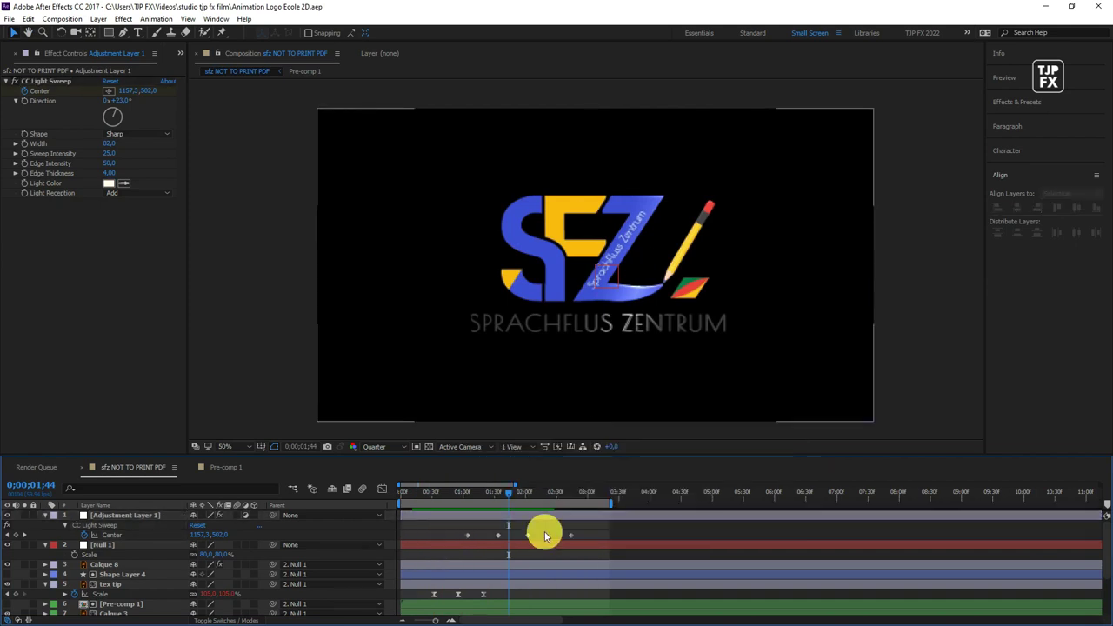
pyautogui.press('space')
pyautogui.moveTo(572, 537); pyautogui.dragTo(454, 545)
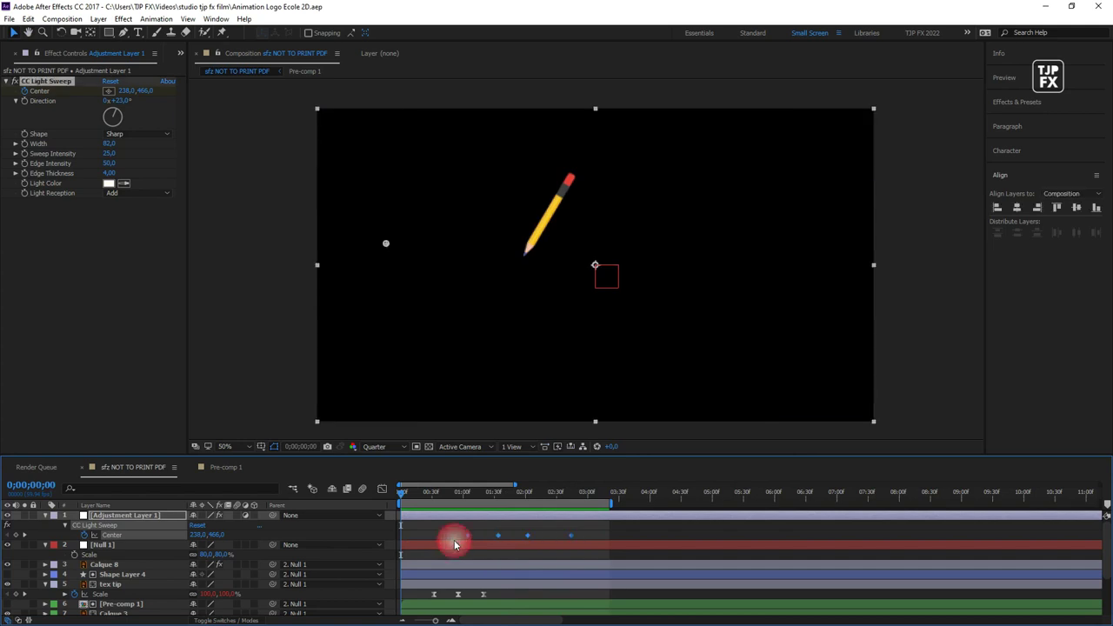
pyautogui.press('space')
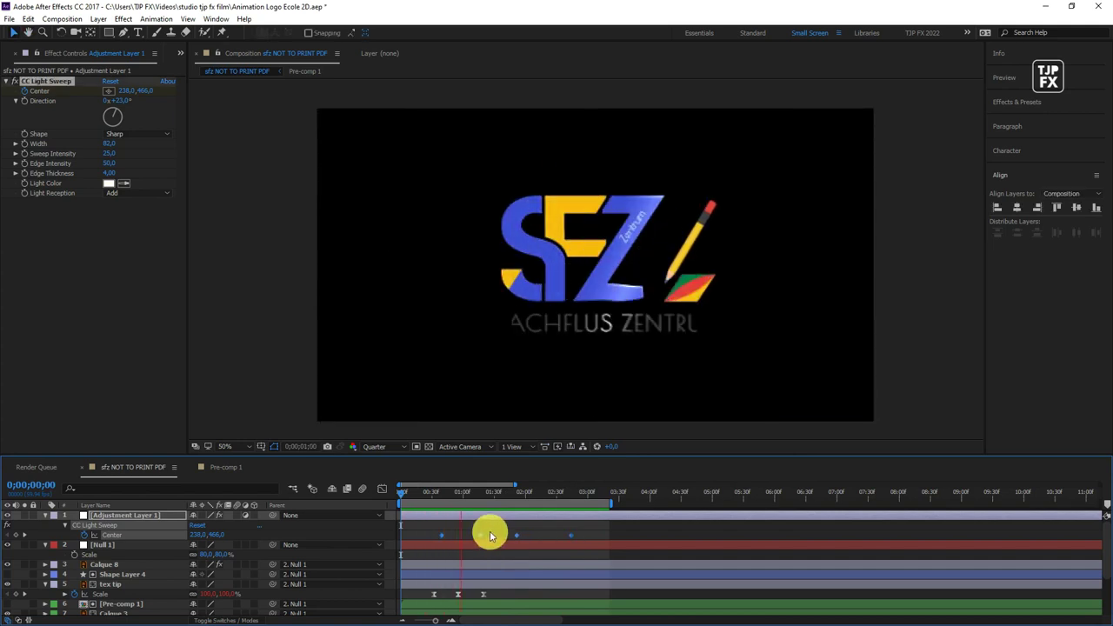
# Shift and spread the Center keyframes later so the sweep crosses the logo later.
pyautogui.moveTo(526, 534); pyautogui.dragTo(537, 535)
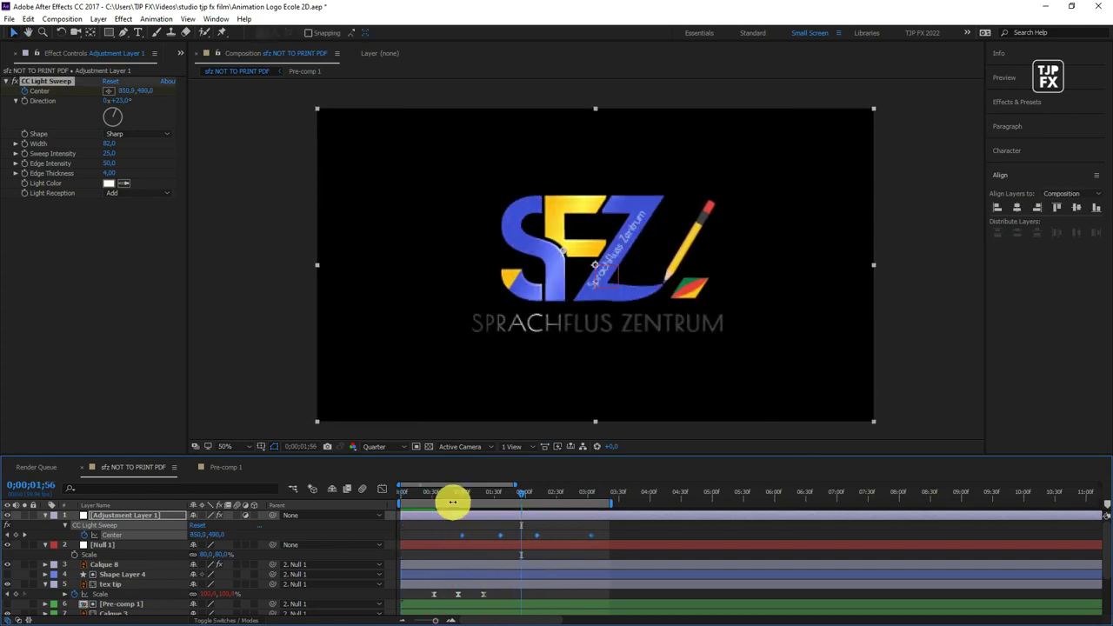
pyautogui.click(434, 491)
pyautogui.press('space')
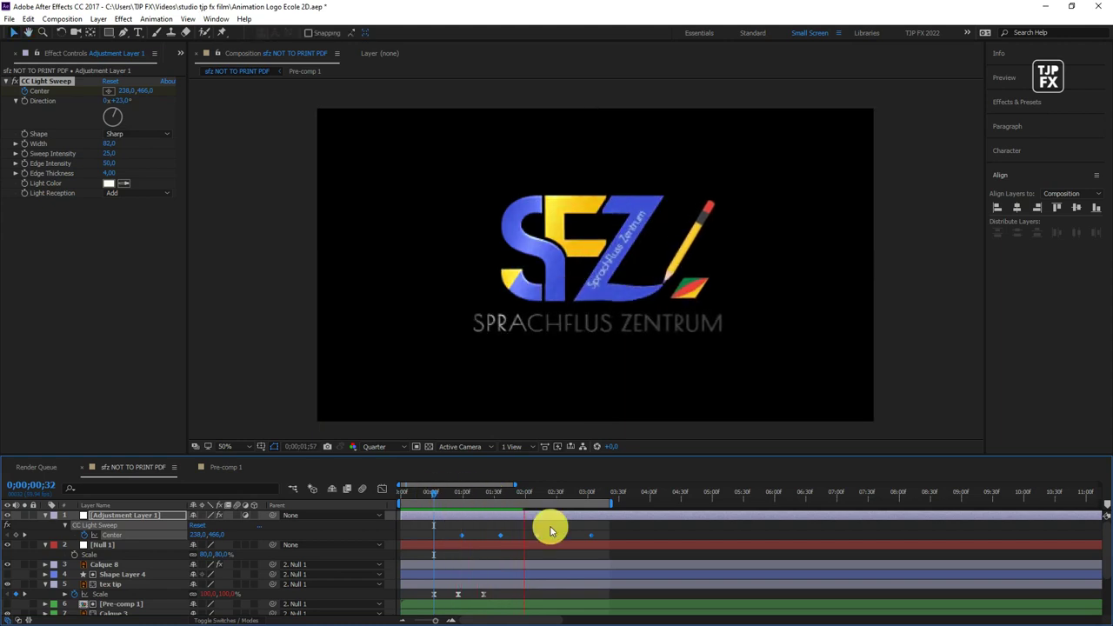
pyautogui.moveTo(592, 535); pyautogui.dragTo(686, 502)
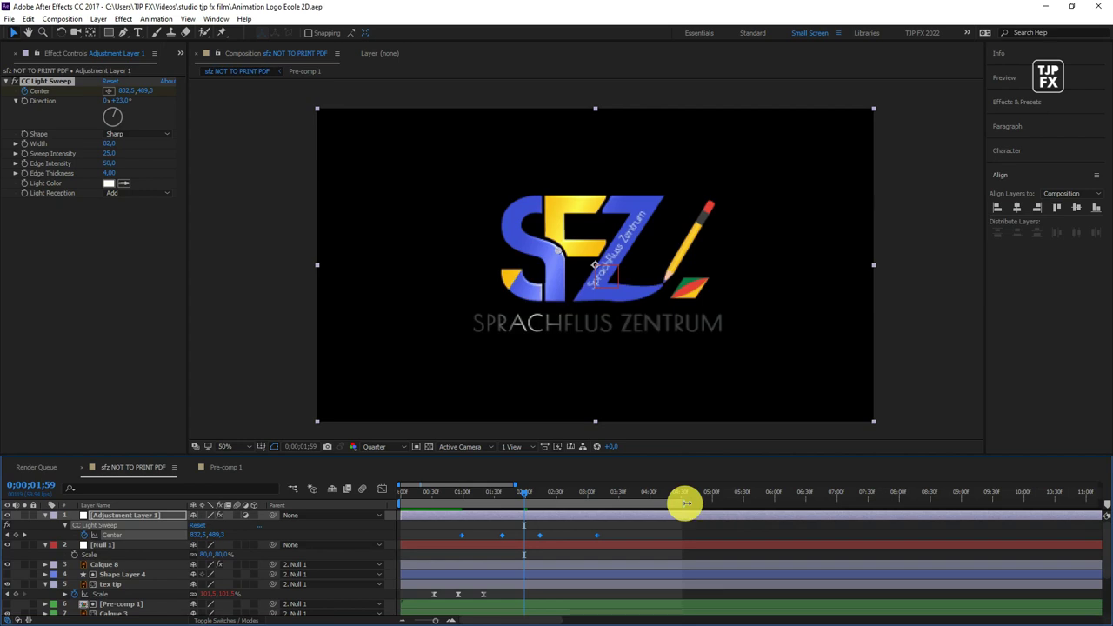
pyautogui.press('space')
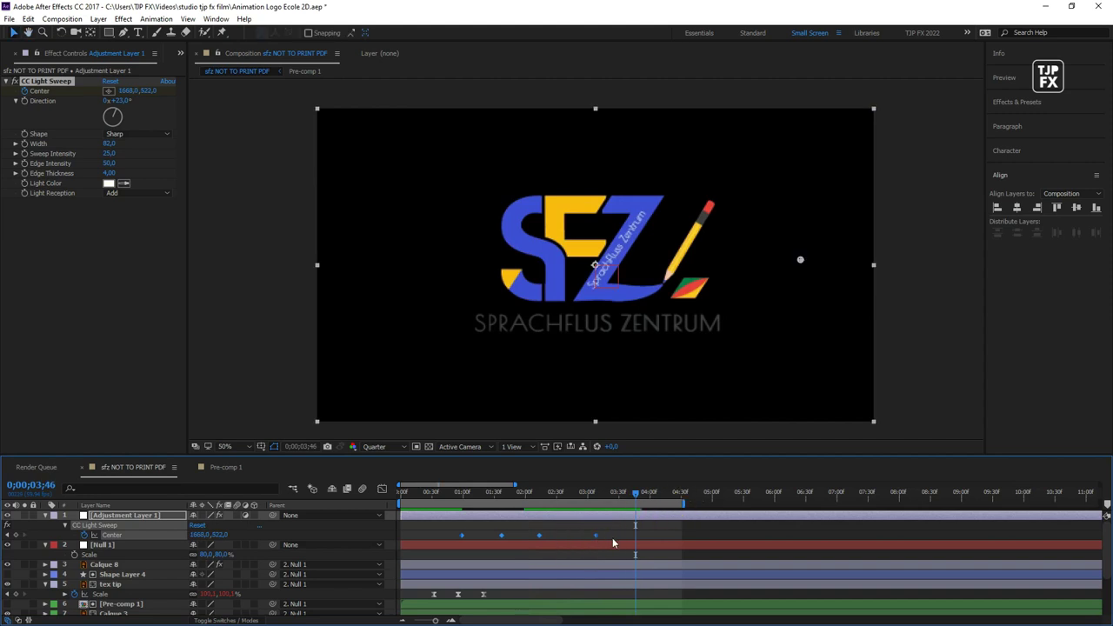
pyautogui.moveTo(612, 543); pyautogui.dragTo(647, 540)
pyautogui.press('space')
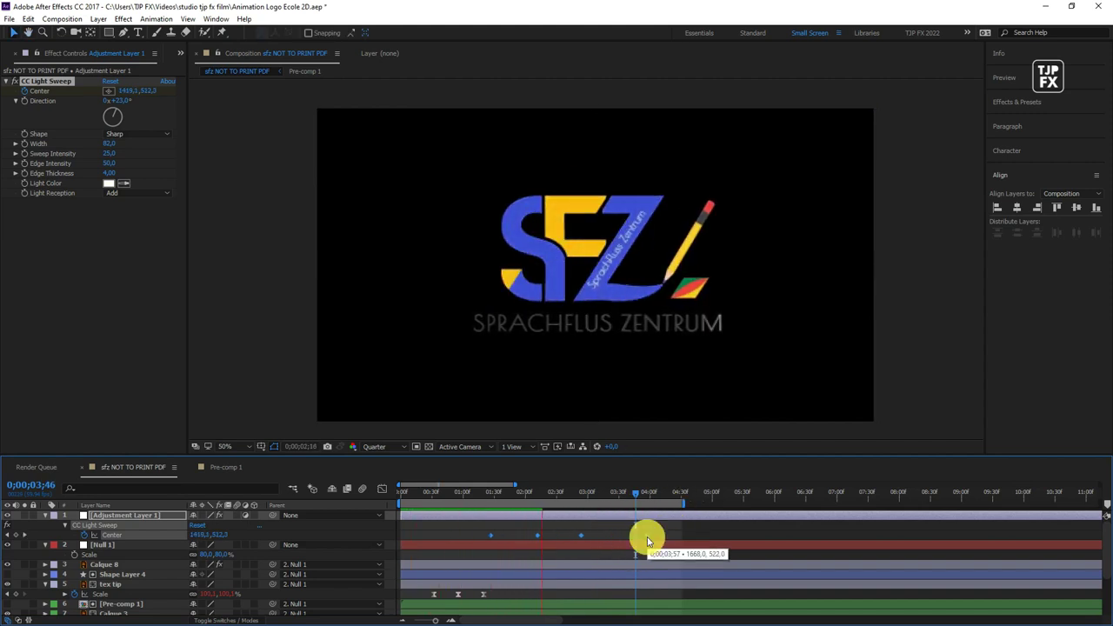
pyautogui.press('space')
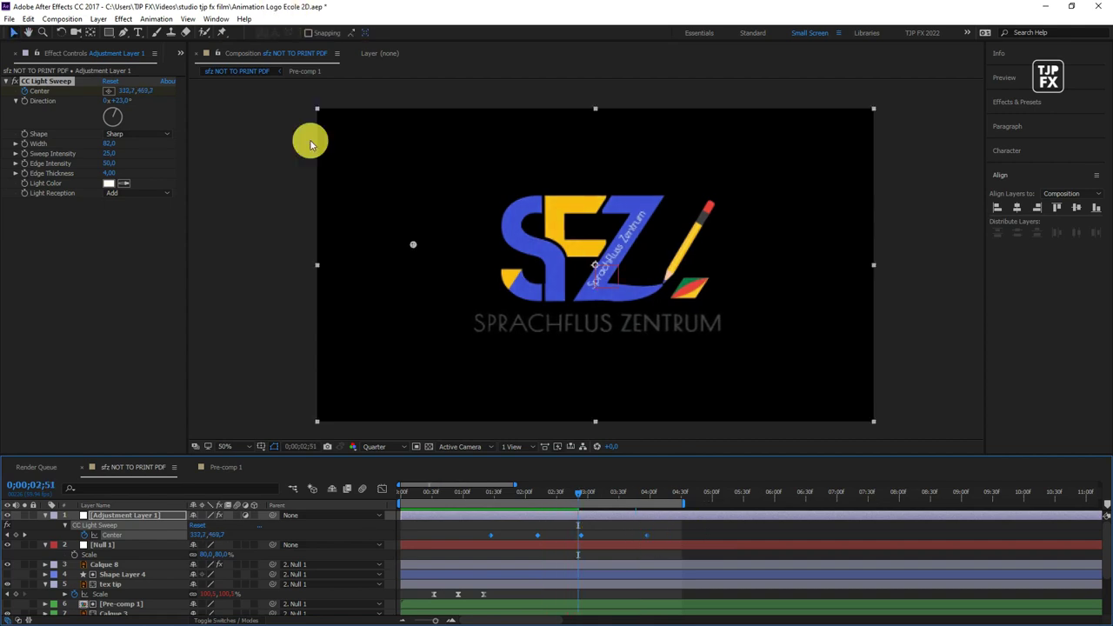
pyautogui.click(216, 18)
# Launch the installed particle animation extension and dismiss its license verification prompt.
pyautogui.moveTo(260, 61)
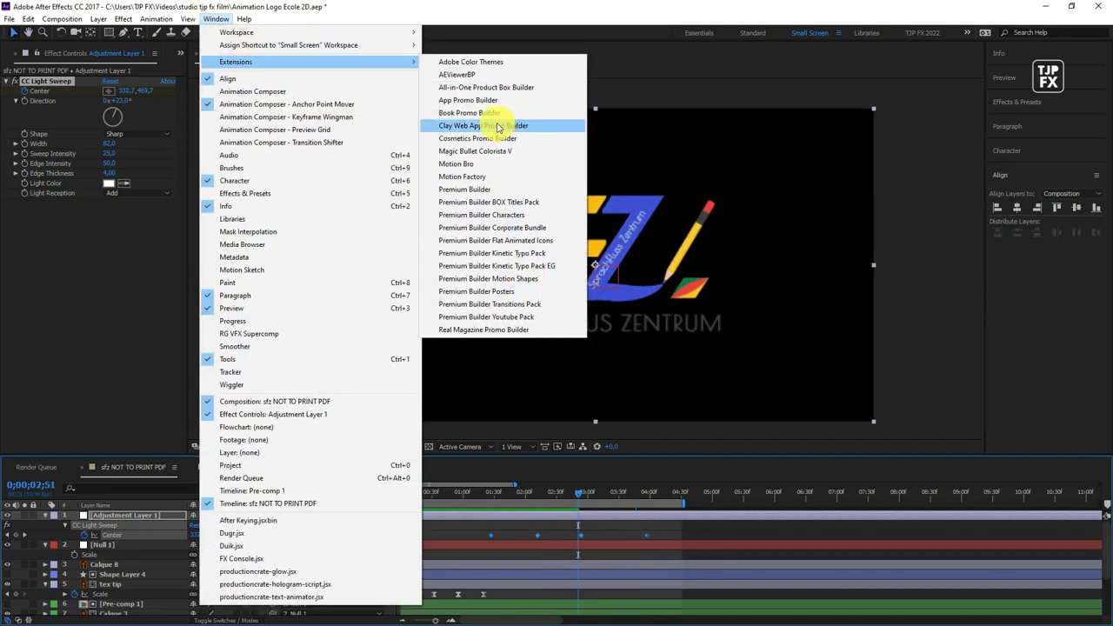
pyautogui.click(498, 129)
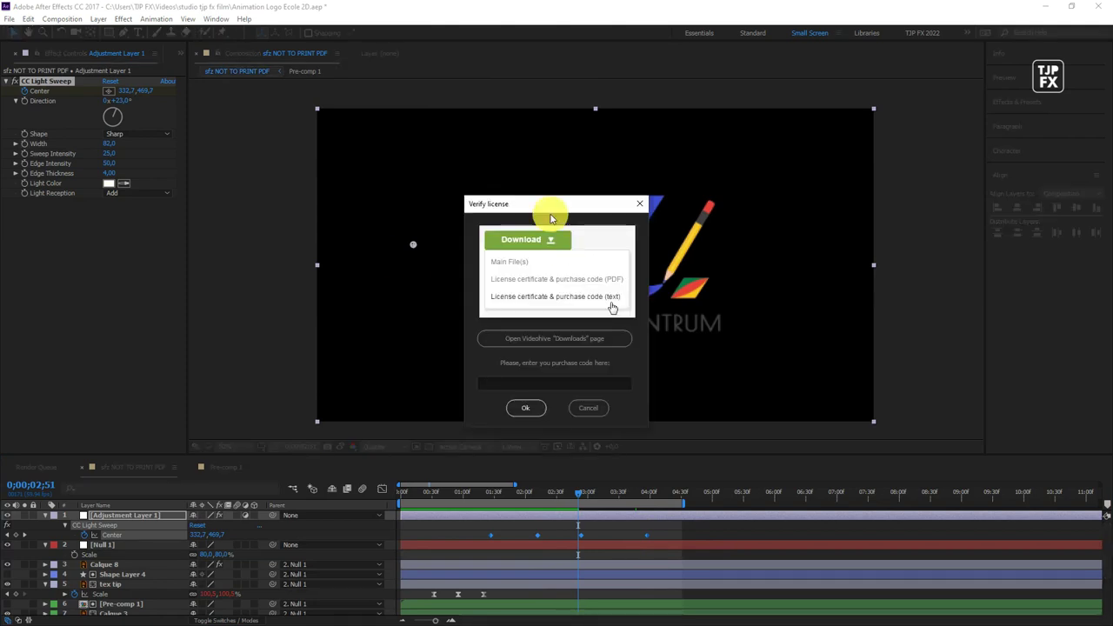
pyautogui.click(614, 305)
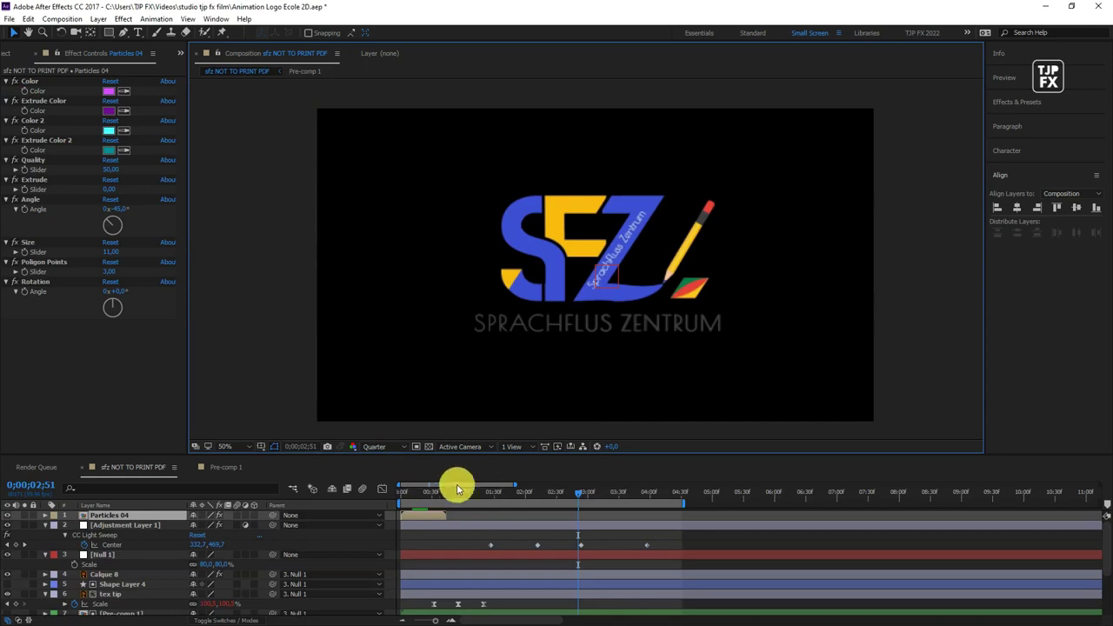
# Delay the Particles 04 burst and sample the logo's yellow into Extrude Color and Color.
pyautogui.moveTo(423, 496)
pyautogui.mouseDown()
pyautogui.moveTo(442, 495)
pyautogui.moveTo(459, 519)
pyautogui.mouseUp()
pyautogui.click(126, 115)
pyautogui.click(566, 197)
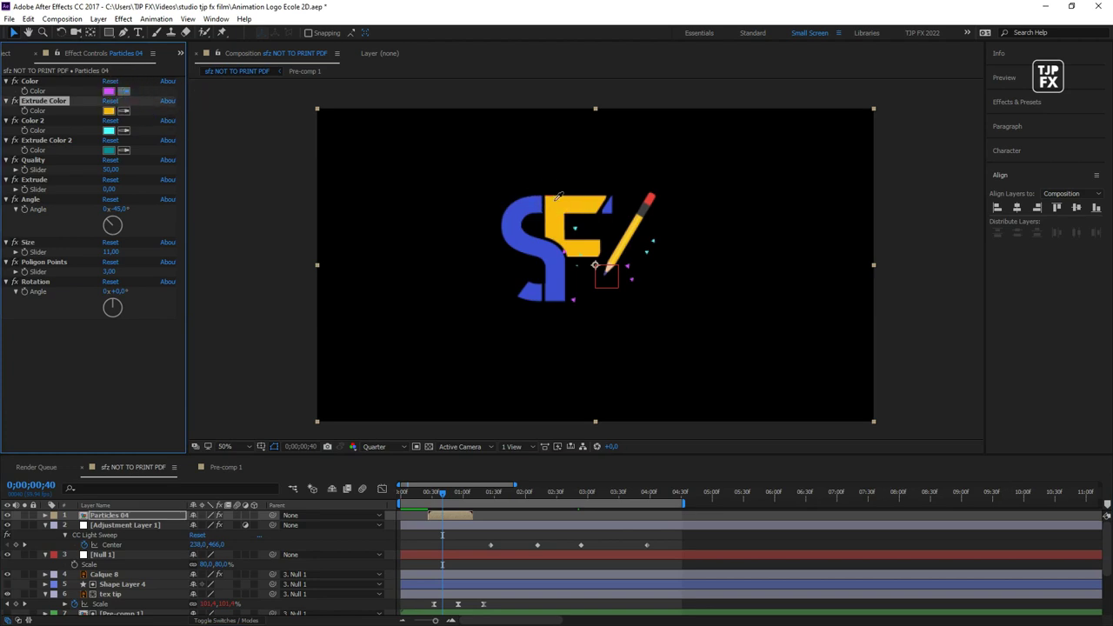
pyautogui.click(607, 281)
# Position the particle emitter beside the pencil and preview the burst.
pyautogui.moveTo(608, 283); pyautogui.dragTo(572, 333)
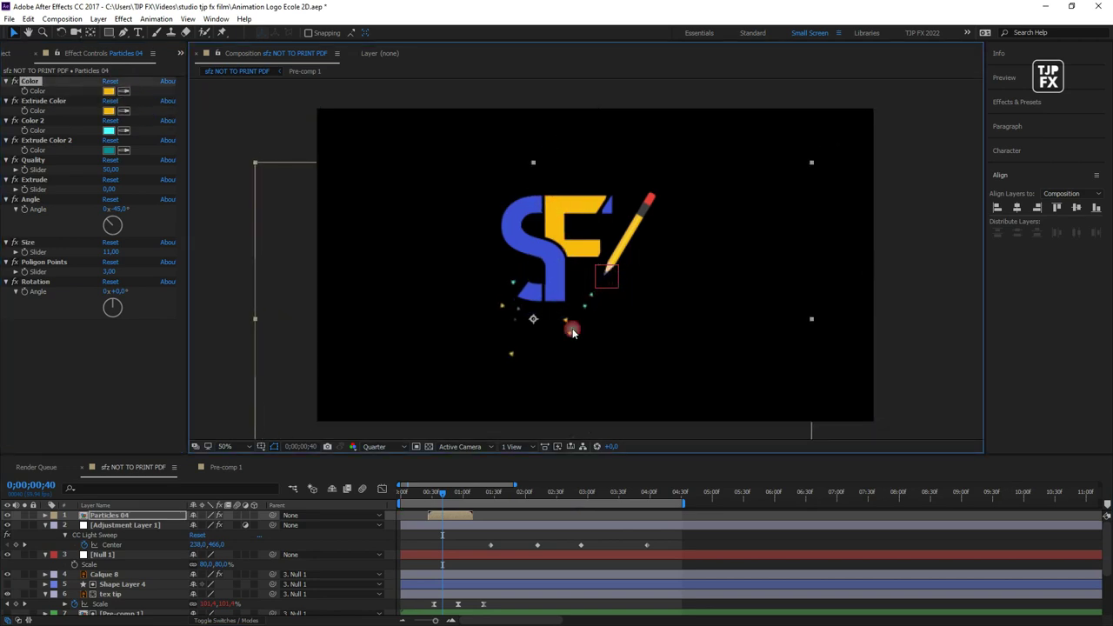
pyautogui.moveTo(415, 500)
pyautogui.mouseDown()
pyautogui.moveTo(435, 504)
pyautogui.moveTo(442, 490)
pyautogui.mouseUp()
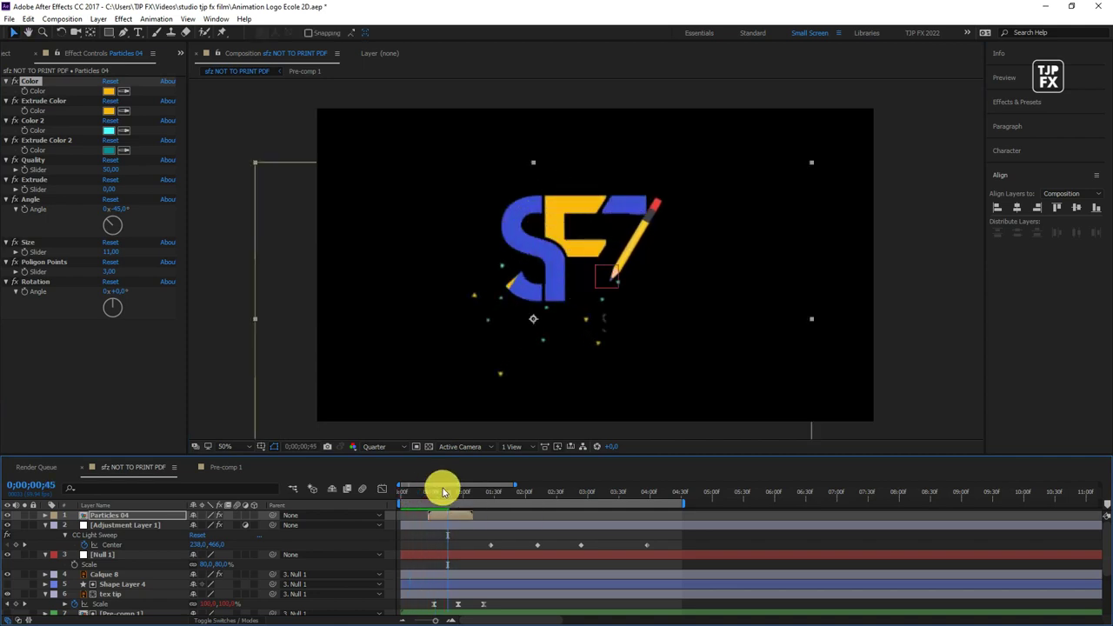
pyautogui.moveTo(443, 492); pyautogui.dragTo(442, 492)
pyautogui.click(809, 323)
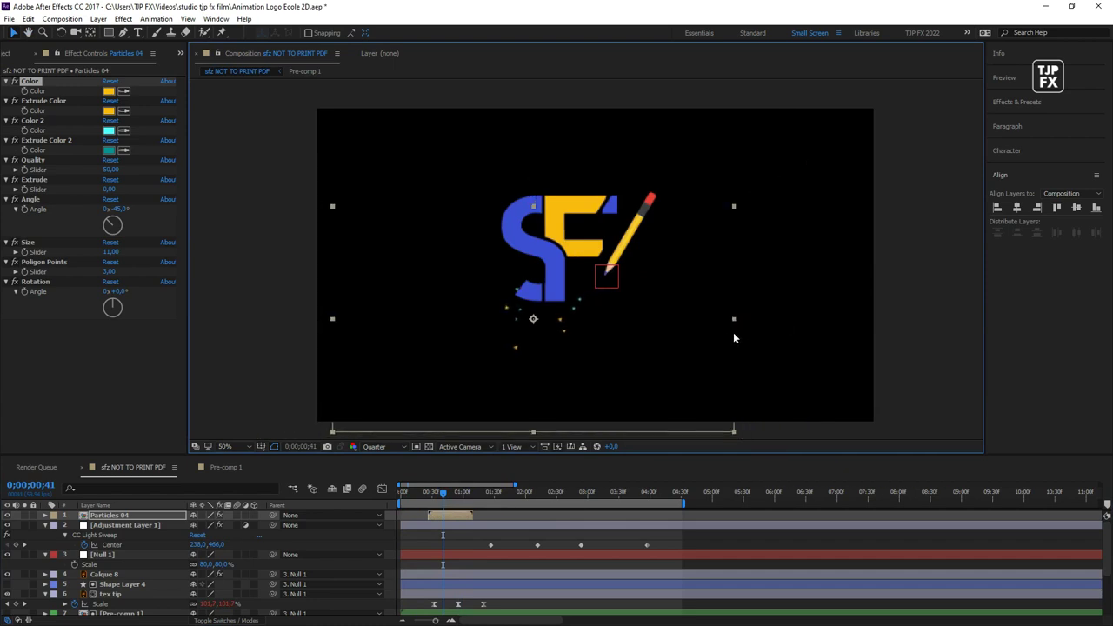
pyautogui.moveTo(563, 342); pyautogui.dragTo(573, 325)
pyautogui.press('space')
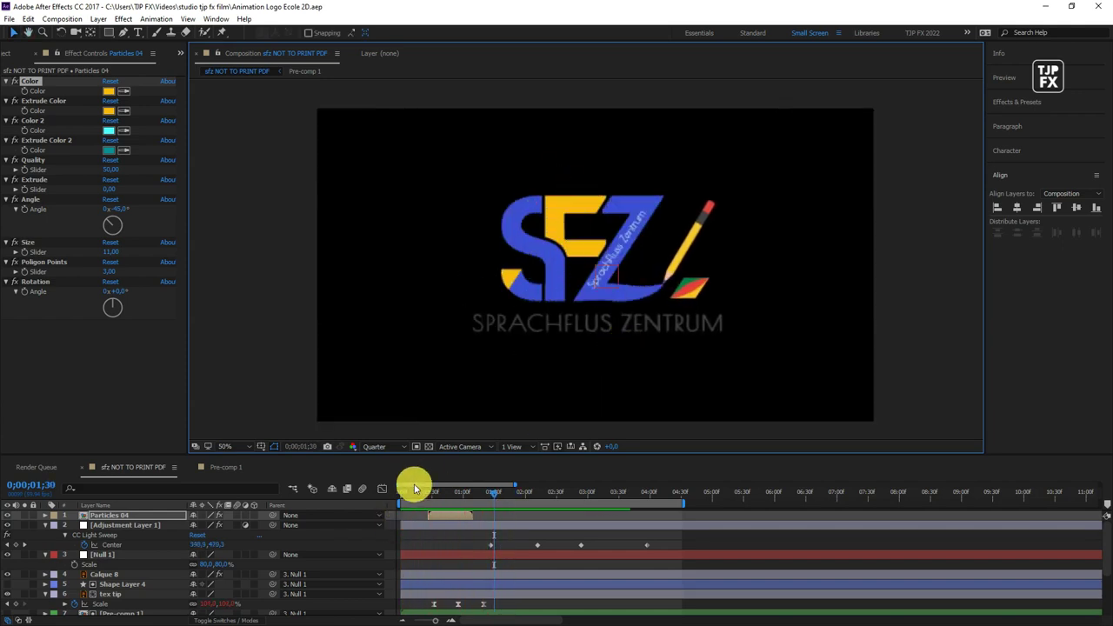
# Duplicate Particles 04 as Particles 05 and start it just after the first burst.
pyautogui.click(436, 496)
pyautogui.click(459, 496)
pyautogui.click(465, 515)
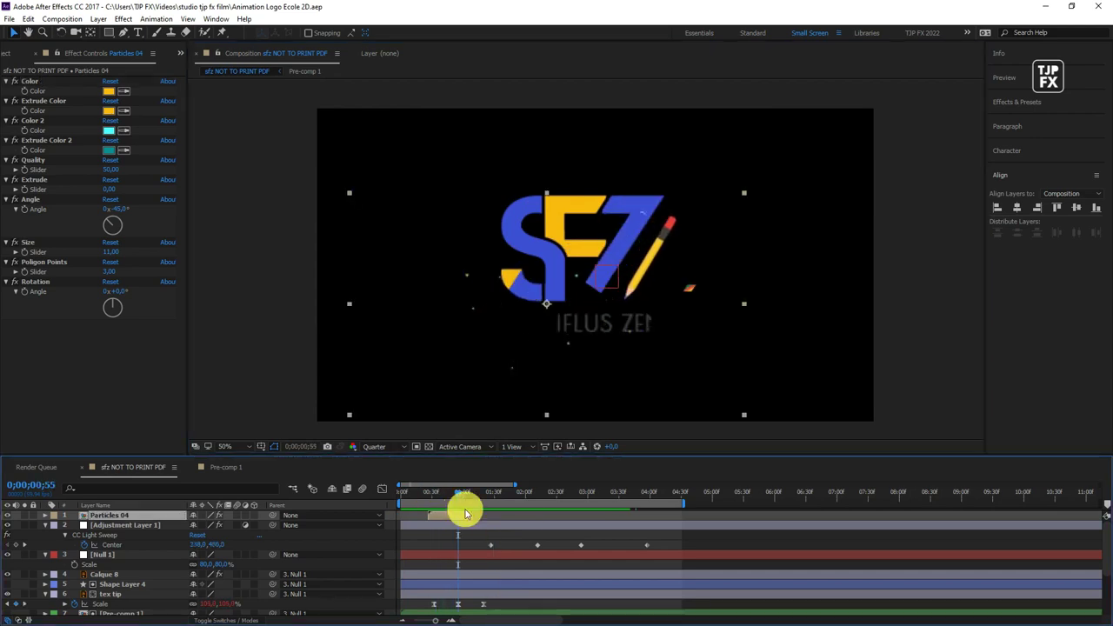
pyautogui.hotkey('ctrl', 'd')
pyautogui.moveTo(484, 503)
pyautogui.mouseDown()
pyautogui.moveTo(464, 507)
pyautogui.moveTo(469, 495)
pyautogui.moveTo(480, 519)
pyautogui.mouseUp()
pyautogui.moveTo(529, 360); pyautogui.dragTo(653, 333)
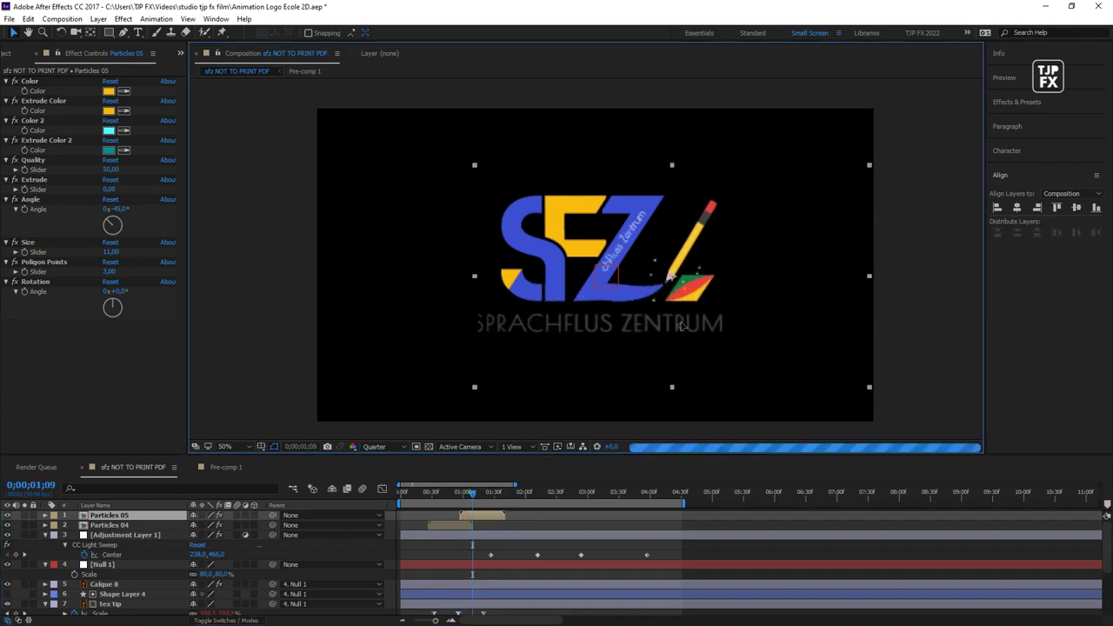
pyautogui.click(426, 496)
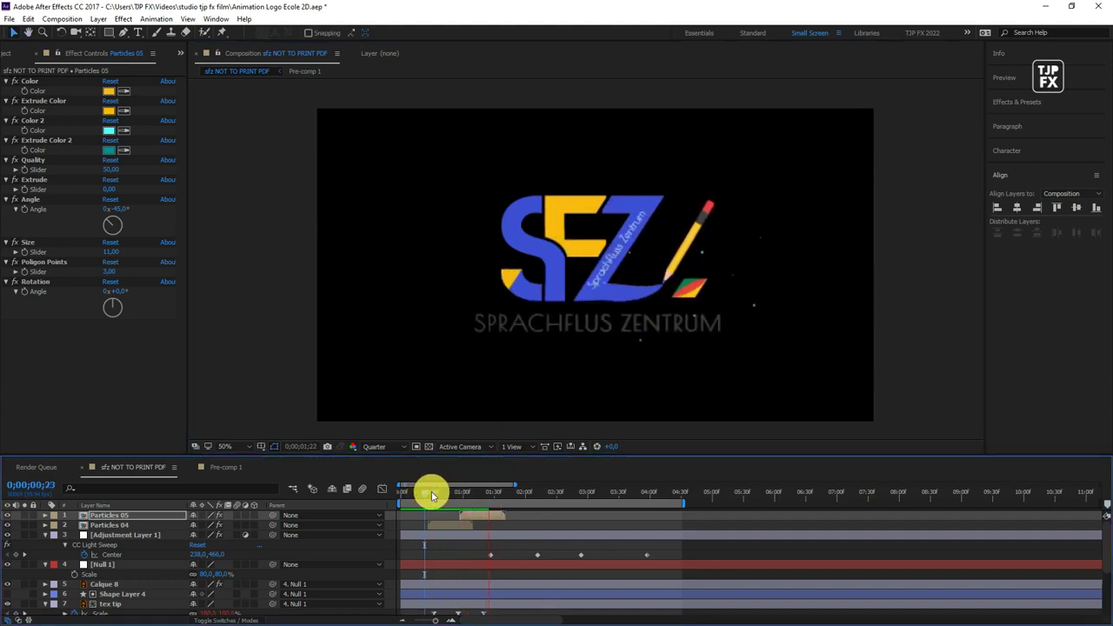
pyautogui.press('space')
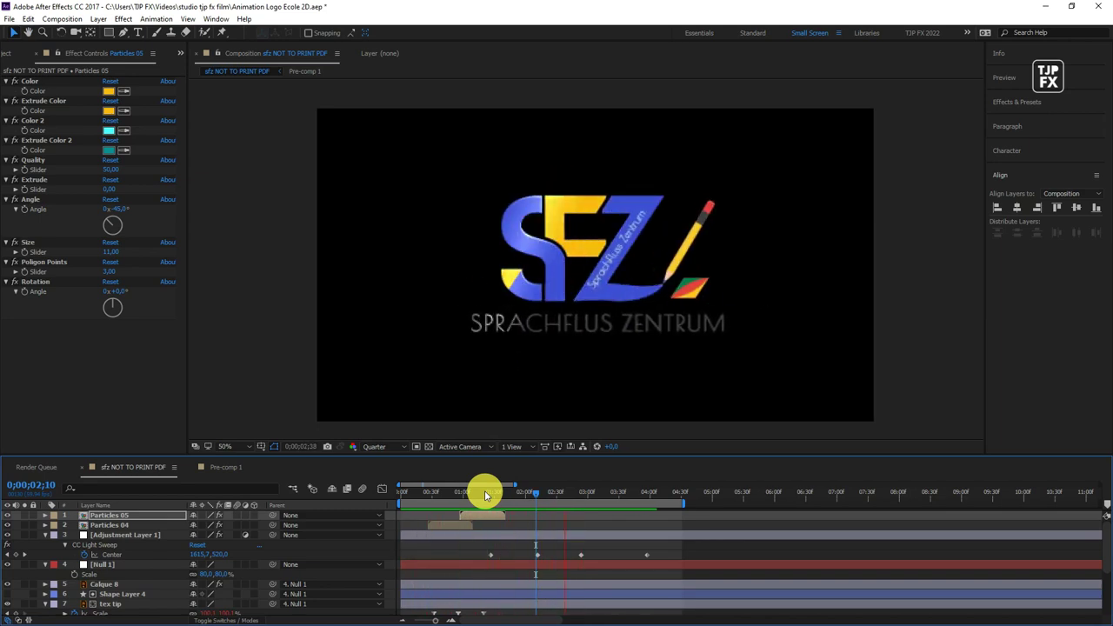
pyautogui.press('space')
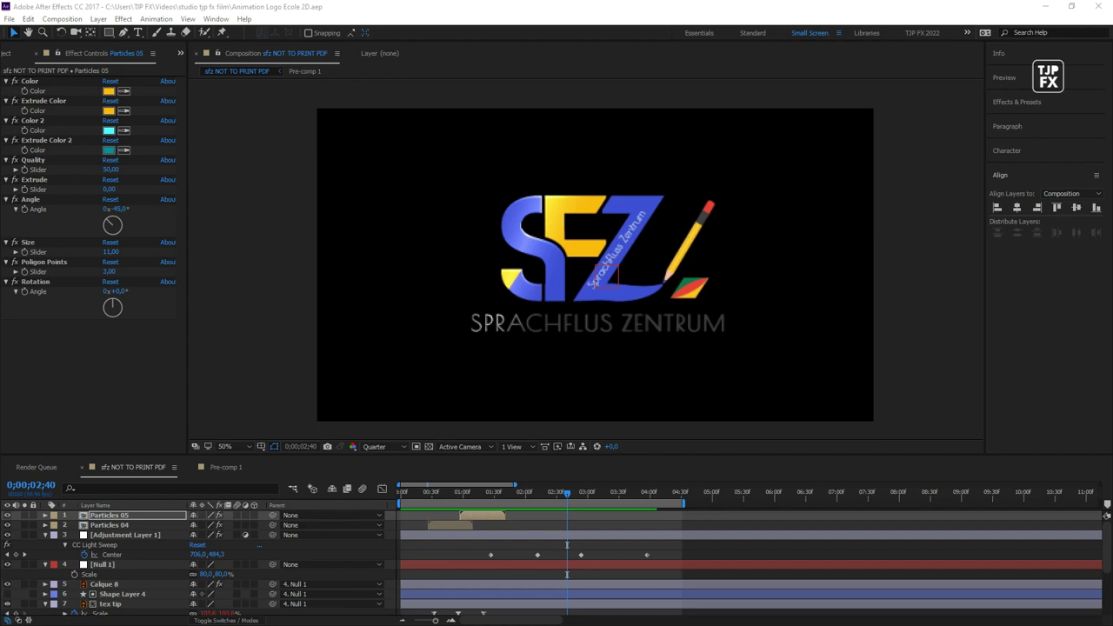
pyautogui.hotkey('ctrl', 'v')
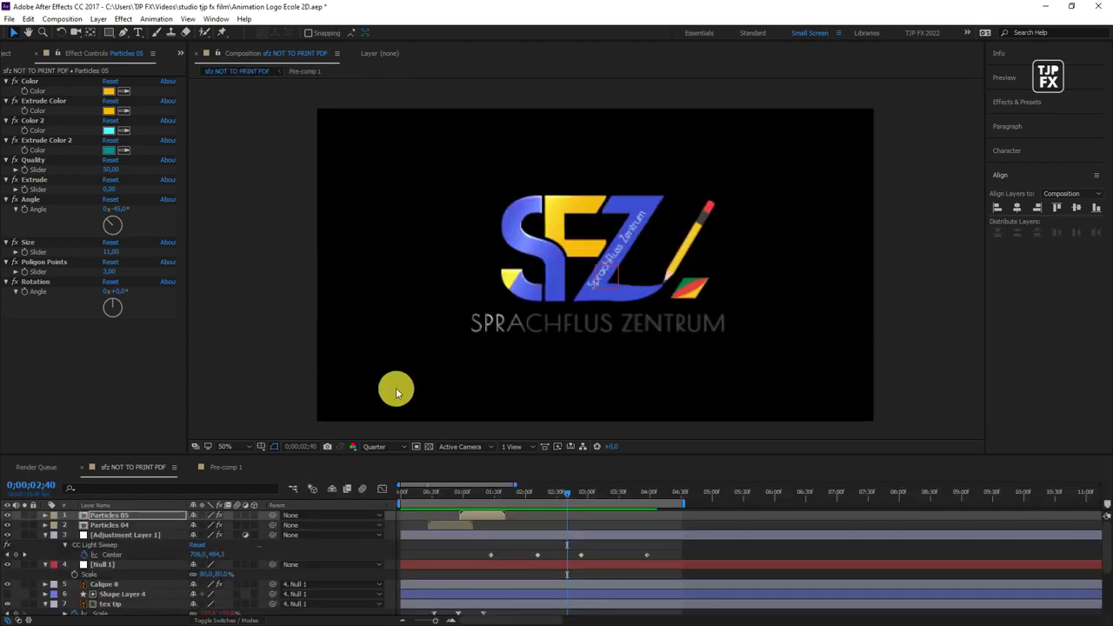
# Start the Charisma Shapes 13 burst later, move it beside the pencil tip and shrink it.
pyautogui.moveTo(472, 516); pyautogui.dragTo(619, 516)
pyautogui.click(870, 272)
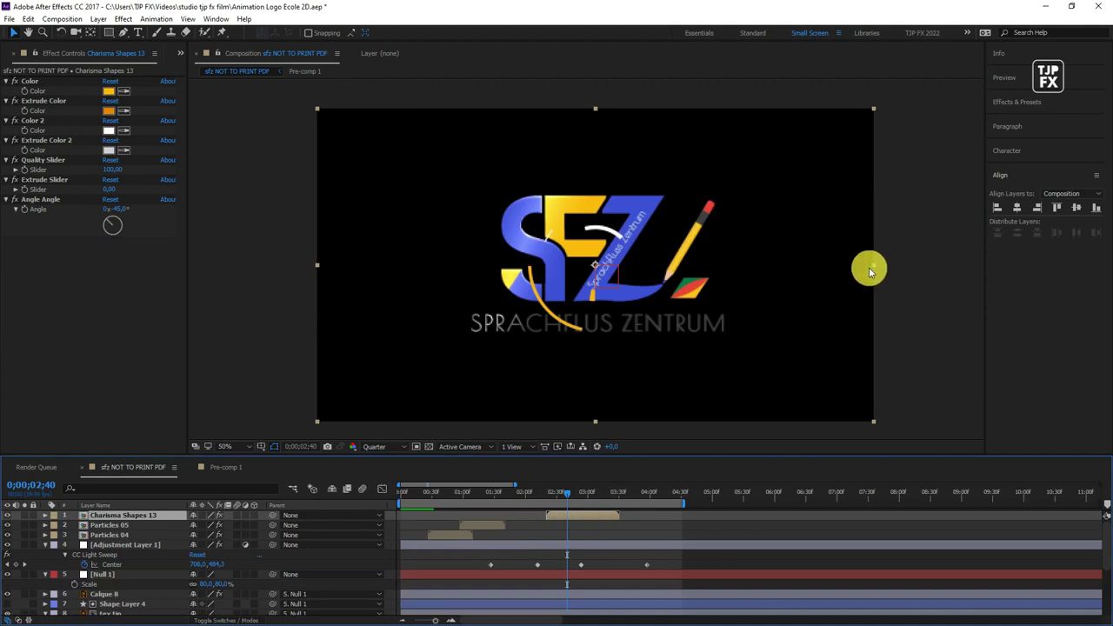
pyautogui.click(598, 298)
pyautogui.moveTo(599, 299); pyautogui.dragTo(716, 304)
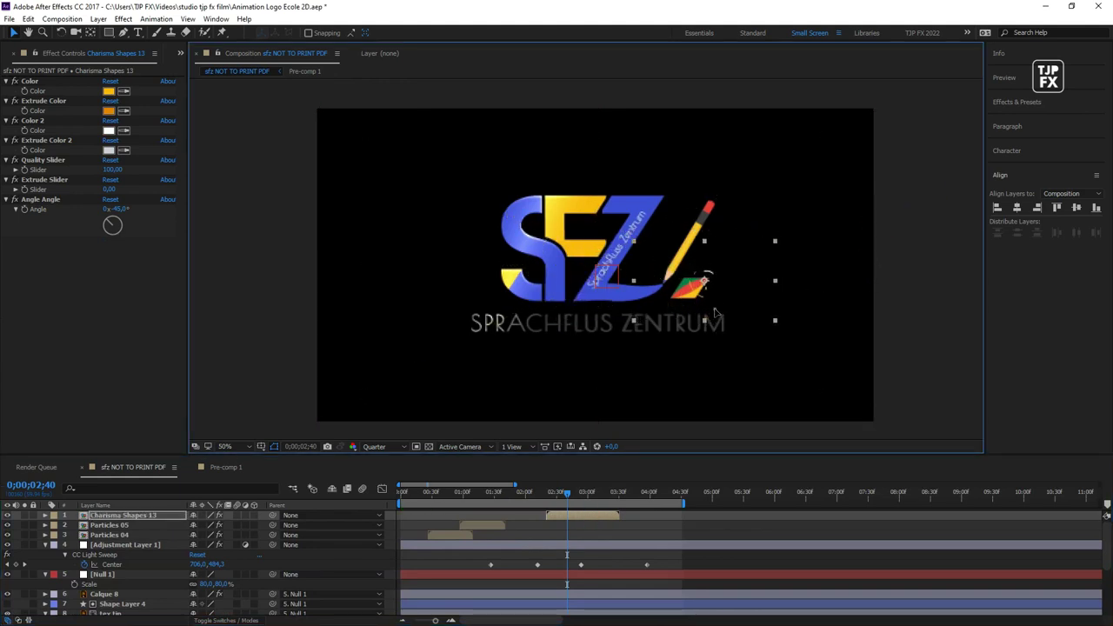
pyautogui.moveTo(777, 245); pyautogui.dragTo(743, 275)
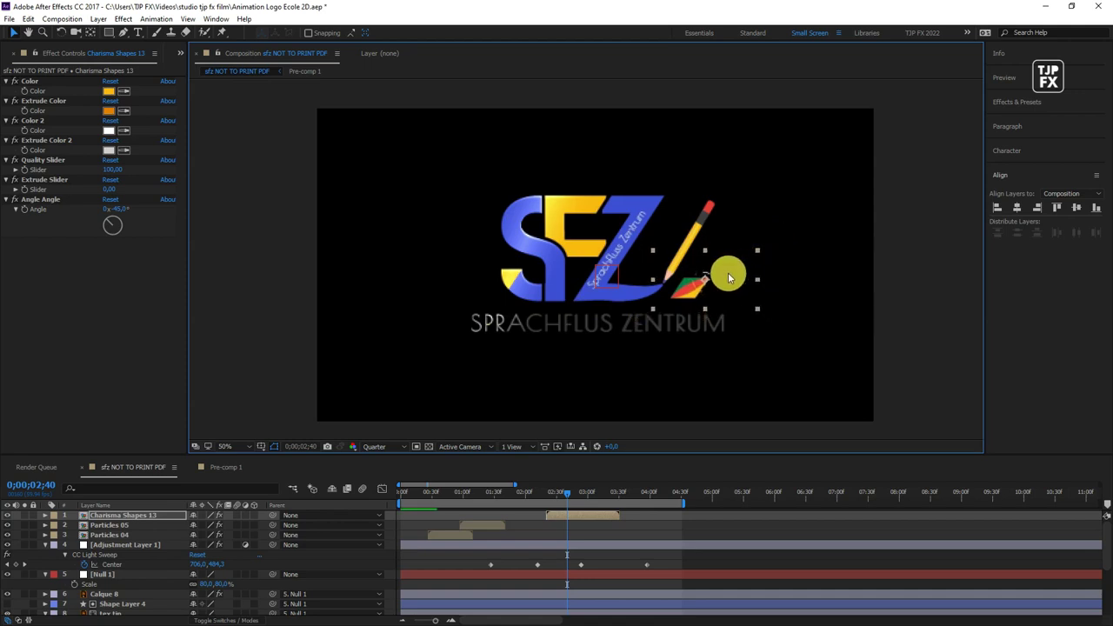
# Review the Charisma Shapes burst timing frame by frame and in preview.
pyautogui.moveTo(567, 492)
pyautogui.mouseDown()
pyautogui.moveTo(530, 499)
pyautogui.moveTo(531, 522)
pyautogui.moveTo(492, 498)
pyautogui.mouseUp()
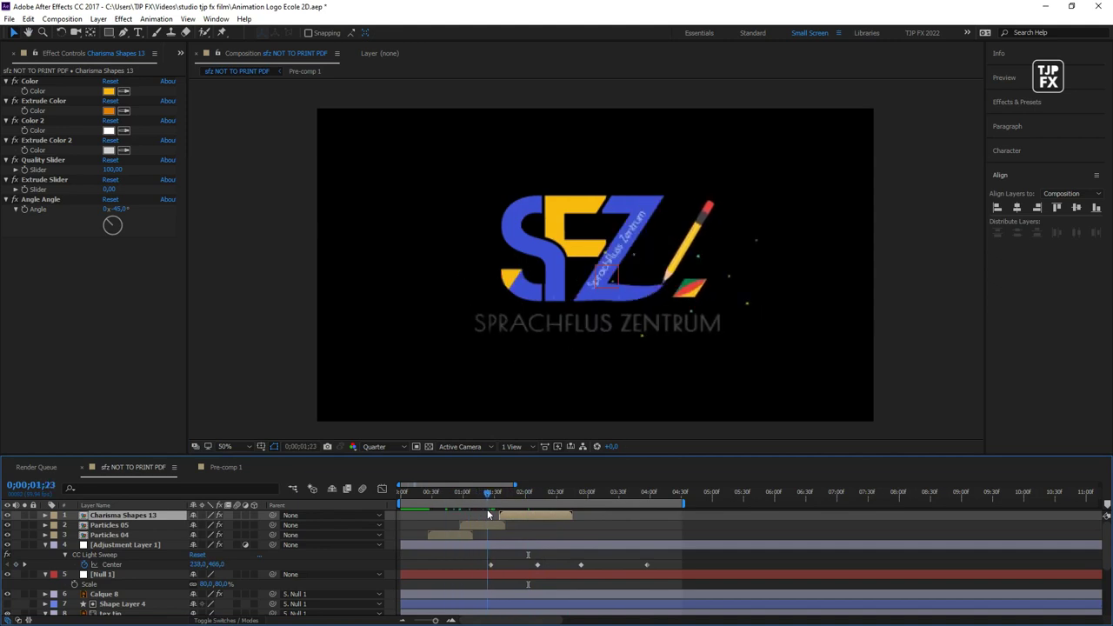
pyautogui.moveTo(449, 508); pyautogui.dragTo(539, 518)
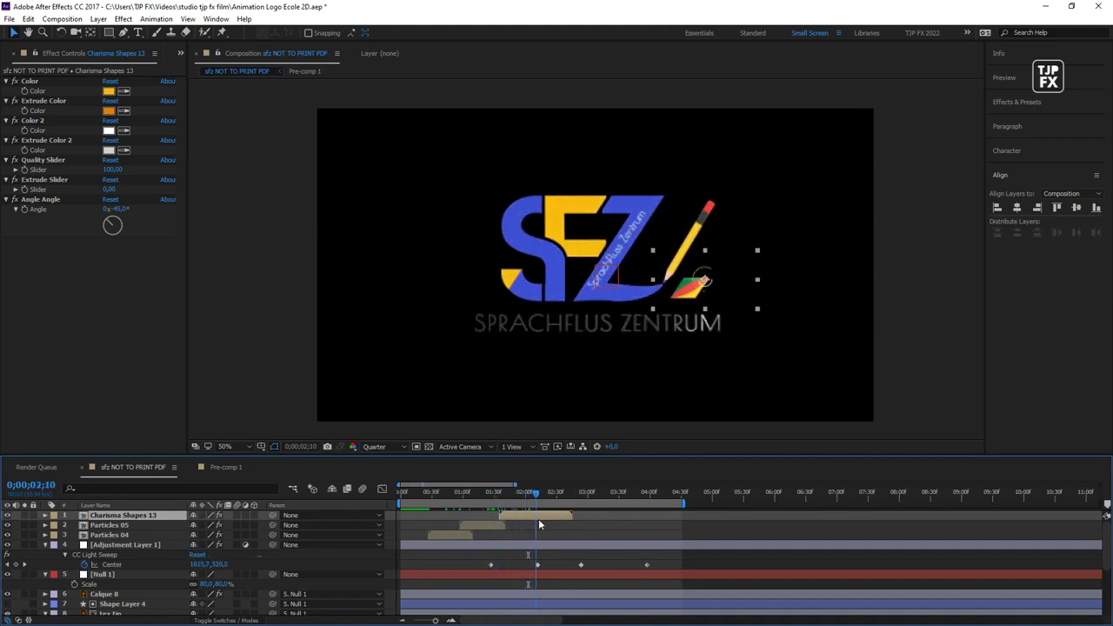
pyautogui.click(620, 565)
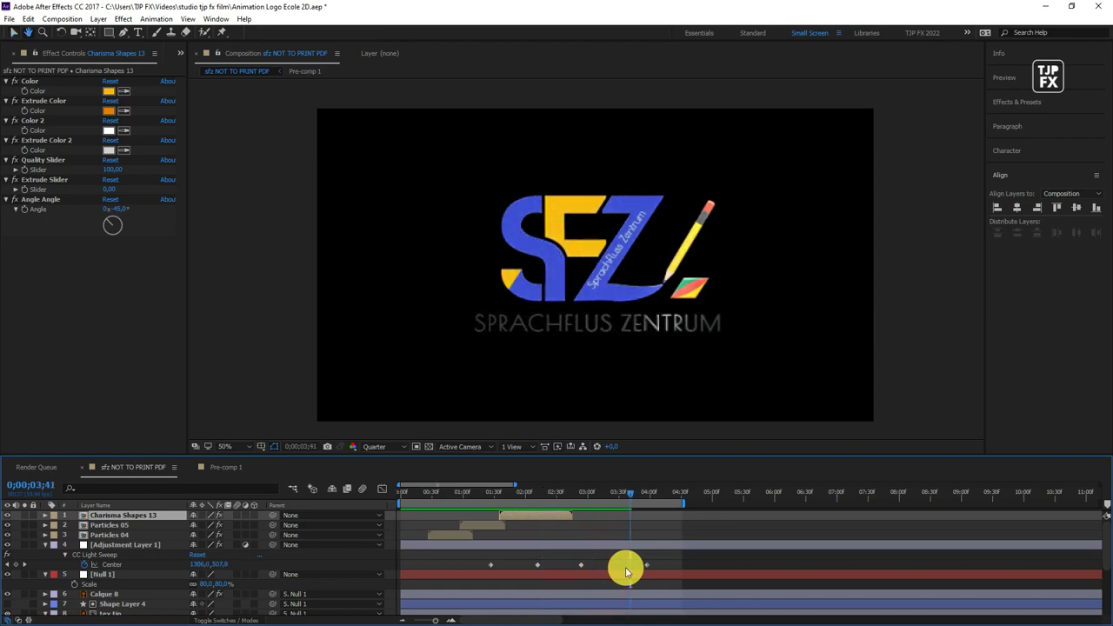
pyautogui.press('space')
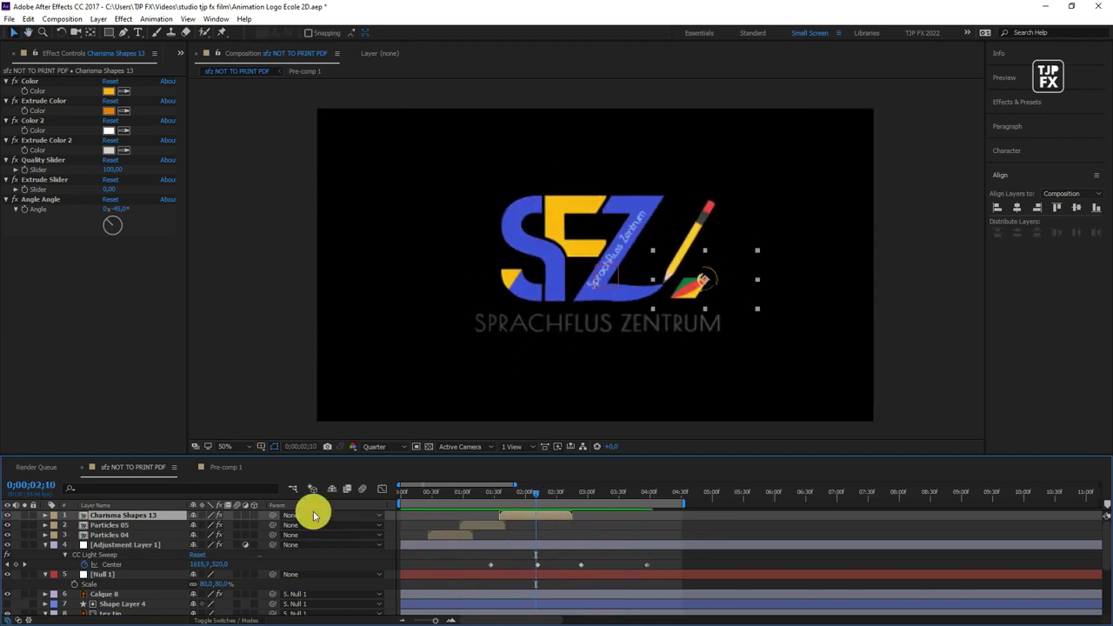
# Parent the three burst layers to Null 1.
pyautogui.keyDown('shift'); pyautogui.click(253, 539); pyautogui.keyUp('shift')
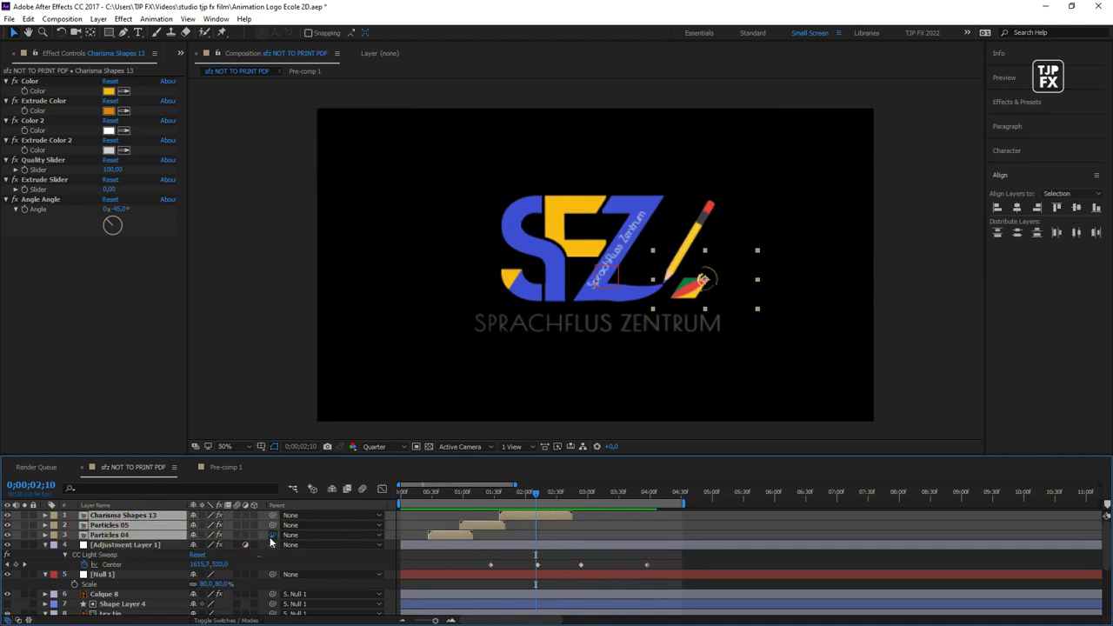
pyautogui.moveTo(151, 546); pyautogui.dragTo(108, 576)
pyautogui.moveTo(418, 495); pyautogui.dragTo(381, 507)
# Reveal the composition in the Project panel and rename it sfz NOT TO PRINT.
pyautogui.click(143, 474)
pyautogui.rightClick(147, 474)
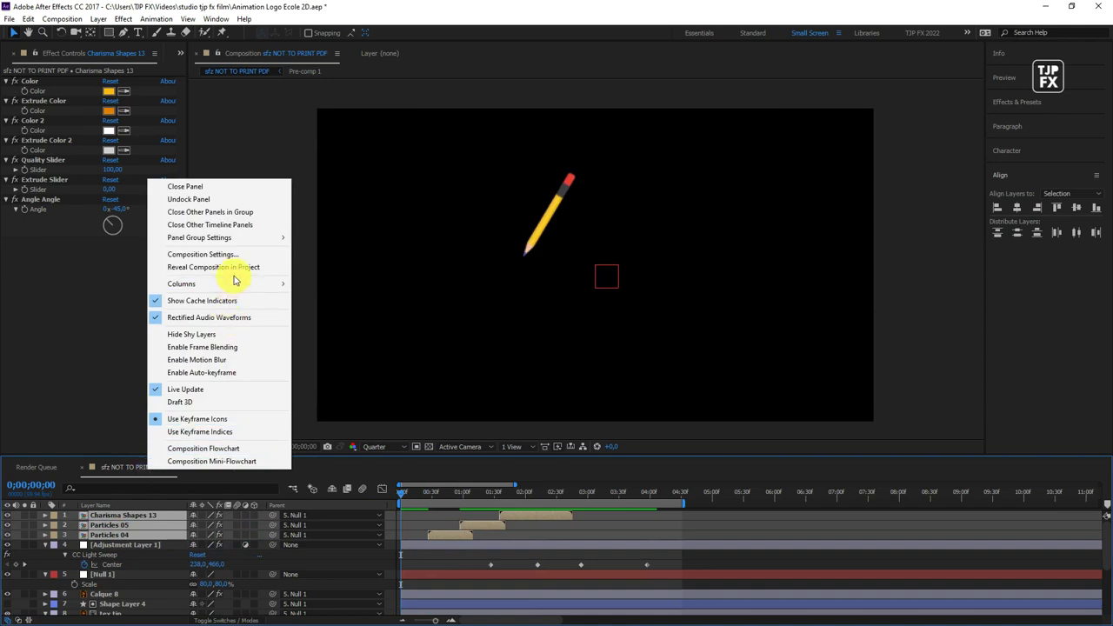
pyautogui.click(244, 266)
pyautogui.click(93, 185)
pyautogui.press('Return')
pyautogui.press('End')
pyautogui.press('BackSpace')
pyautogui.press('BackSpace')
pyautogui.press('BackSpace')
pyautogui.click(155, 278)
# Duplicate the composition and open the copy, sfz NOT TO PRINT 2.
pyautogui.click(66, 183)
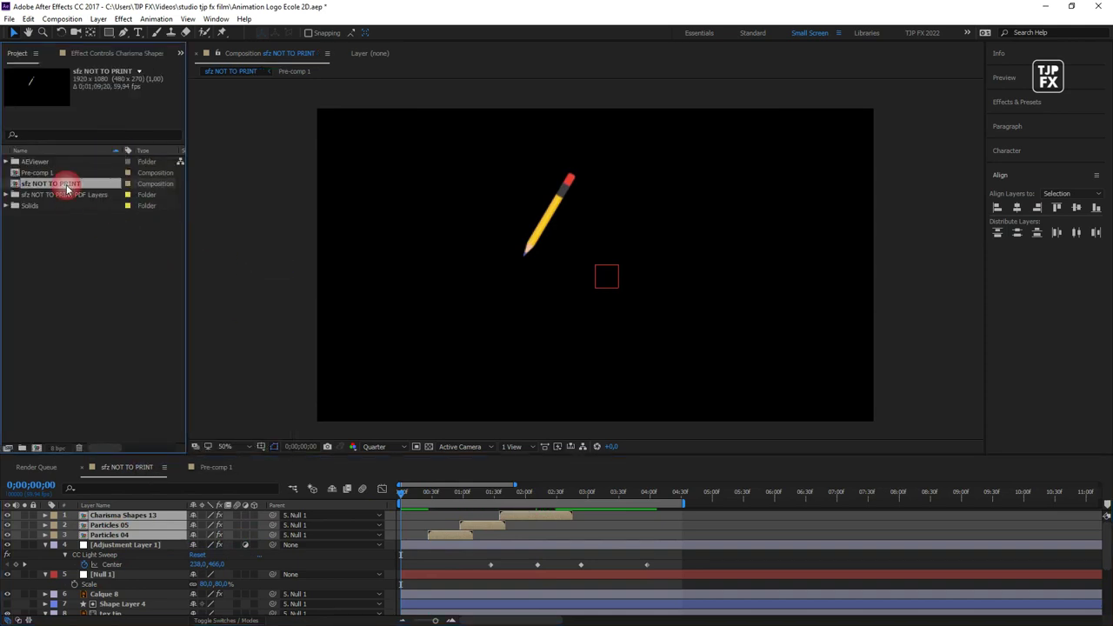
pyautogui.hotkey('ctrl', 'd')
pyautogui.doubleClick(66, 190)
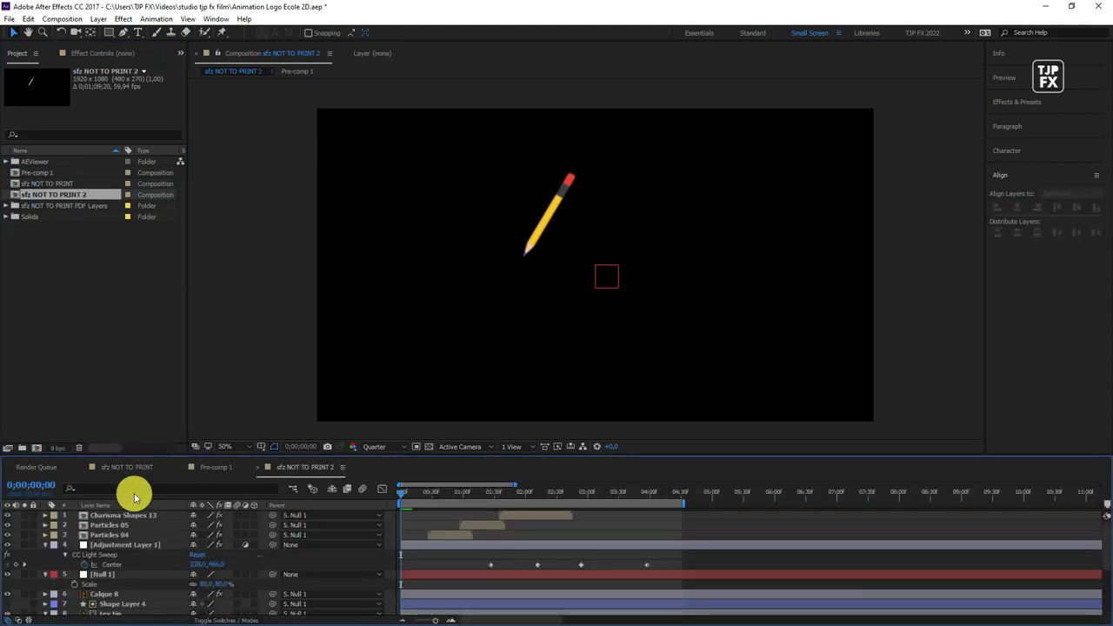
# Raise Null 1's Scale to 87% at 3;11 so the logo ends larger.
pyautogui.click(74, 585)
pyautogui.moveTo(501, 485); pyautogui.dragTo(598, 492)
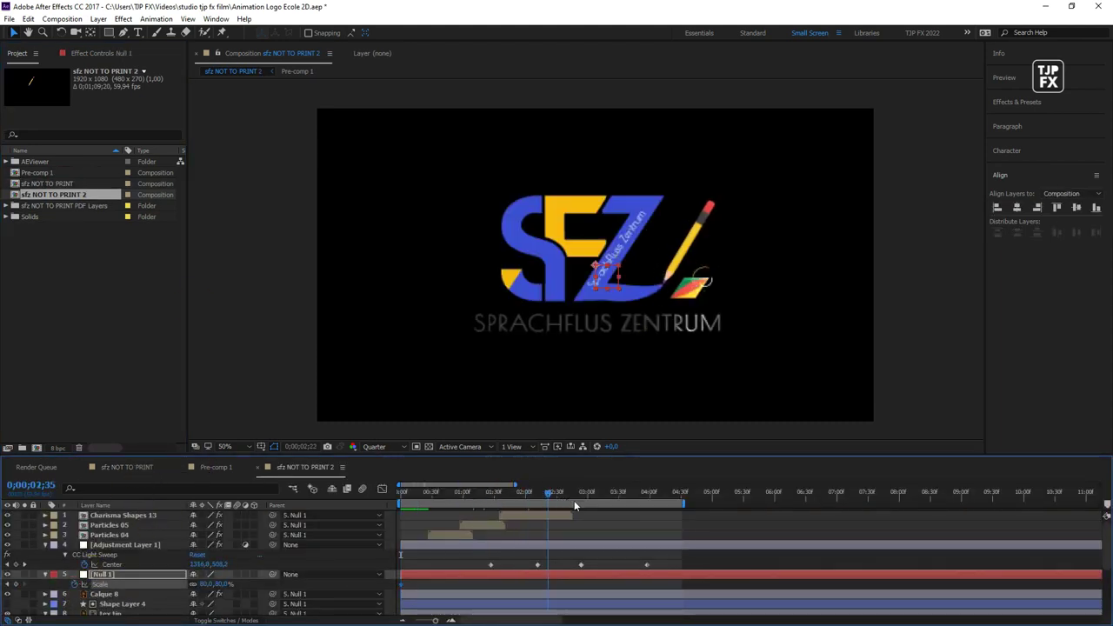
pyautogui.click(202, 584)
pyautogui.moveTo(202, 584); pyautogui.dragTo(216, 584)
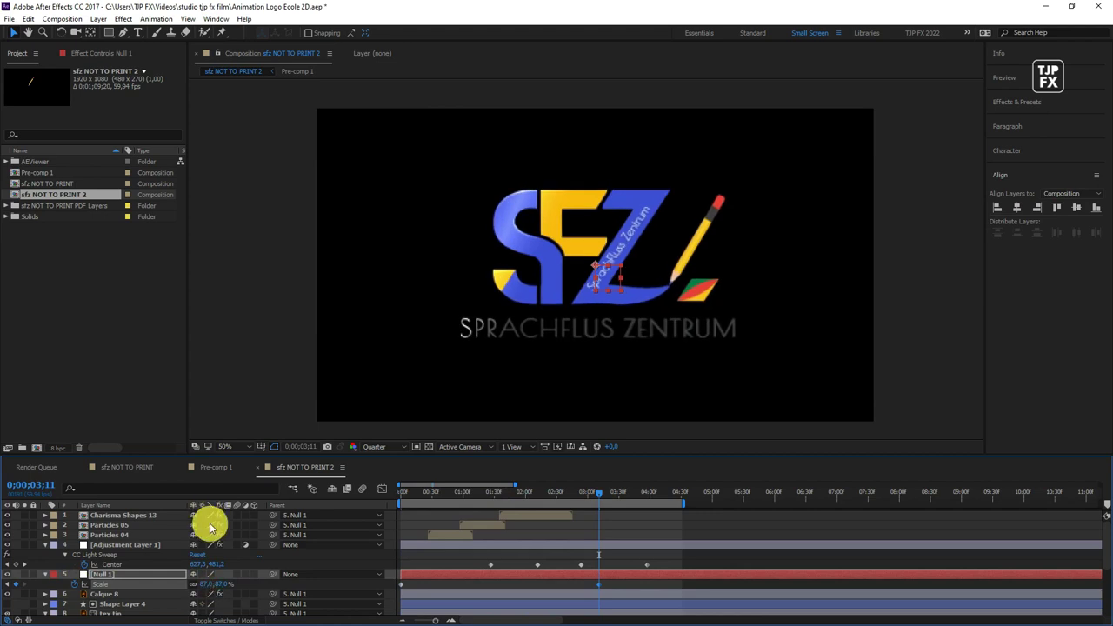
# Inspect the Pre-comp 1, S-letter and flag shape layers, then preview the animation.
pyautogui.scroll(-2, 266, 576)
pyautogui.scroll(-2, 266, 576)
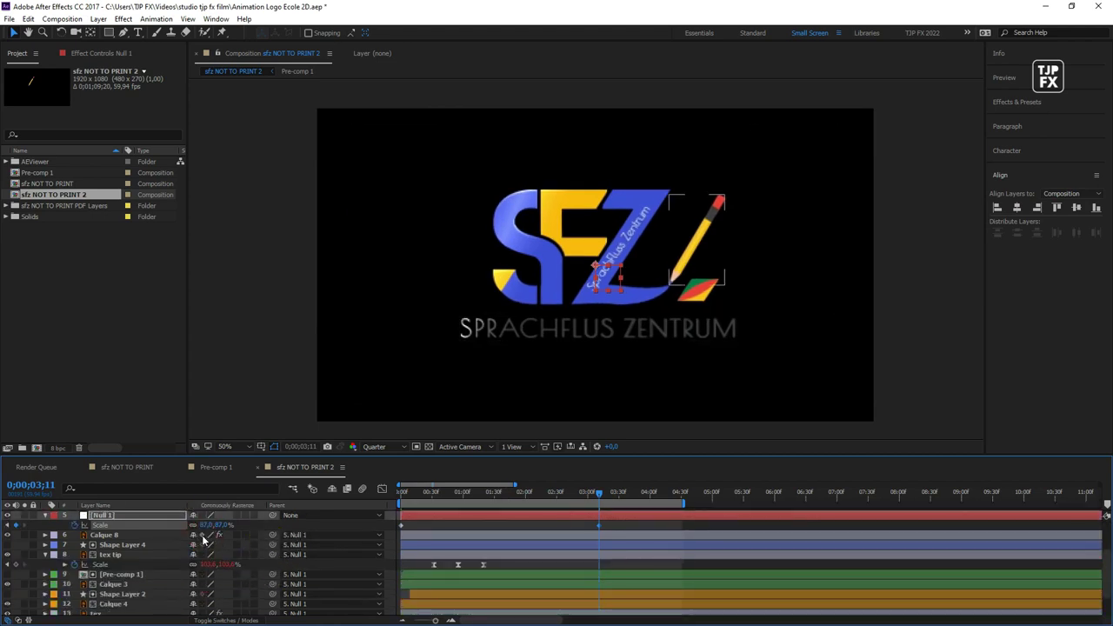
pyautogui.click(210, 576)
pyautogui.click(206, 583)
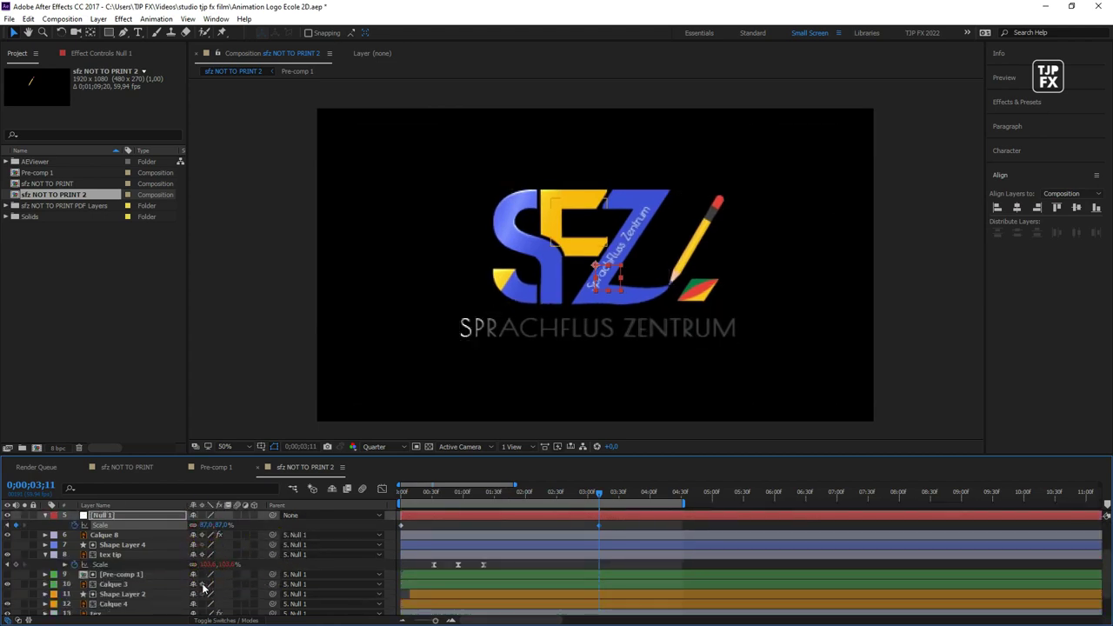
pyautogui.click(206, 592)
pyautogui.scroll(-2, 206, 592)
pyautogui.click(202, 609)
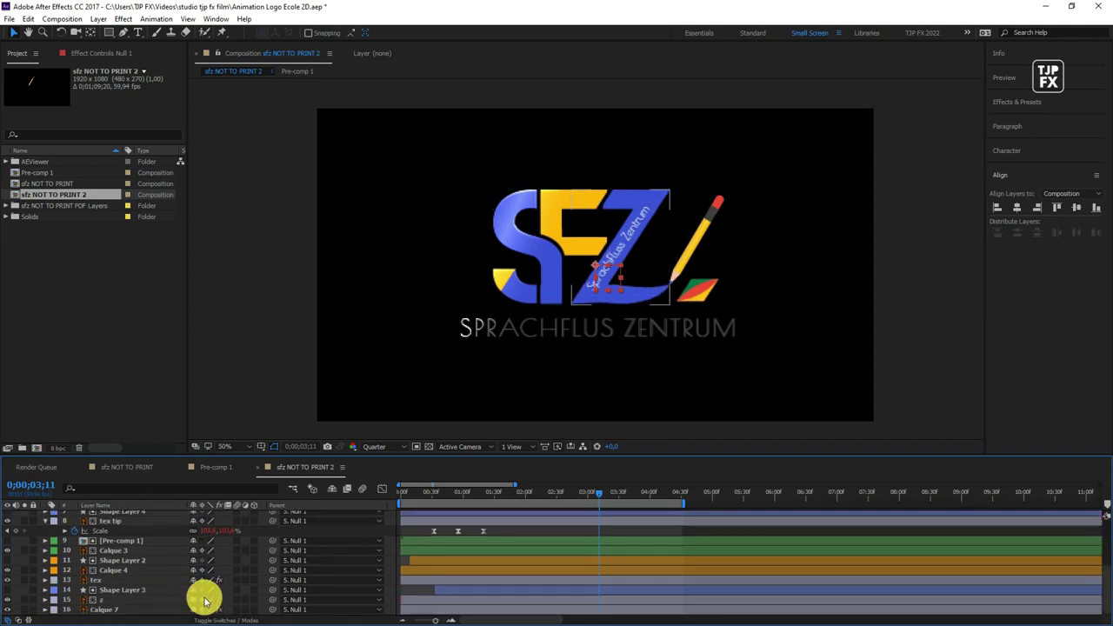
pyautogui.press('space')
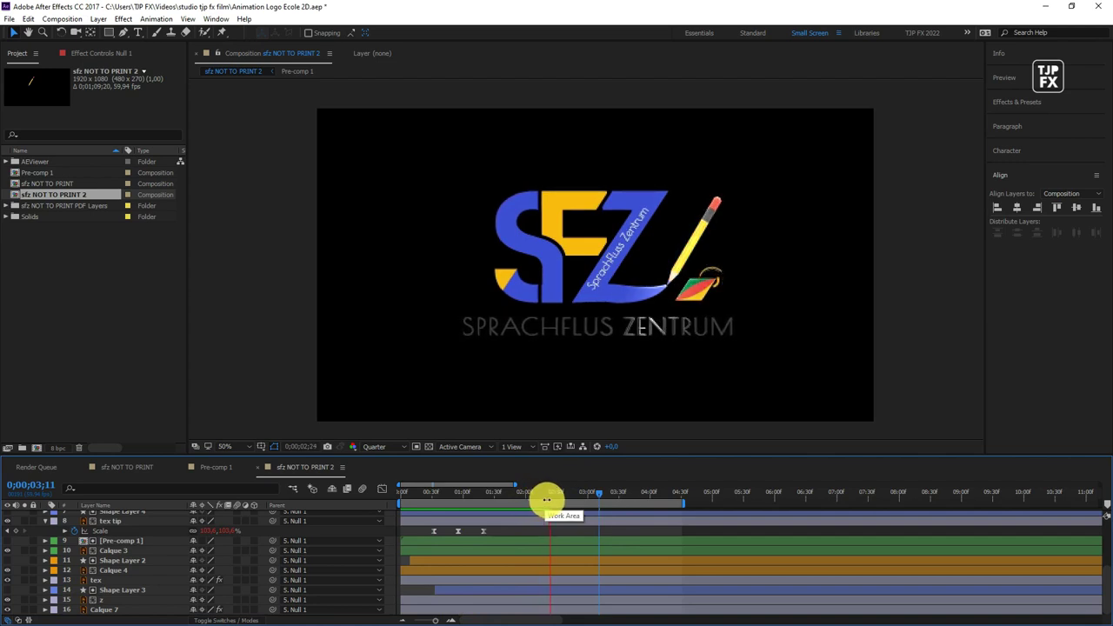
pyautogui.click(400, 496)
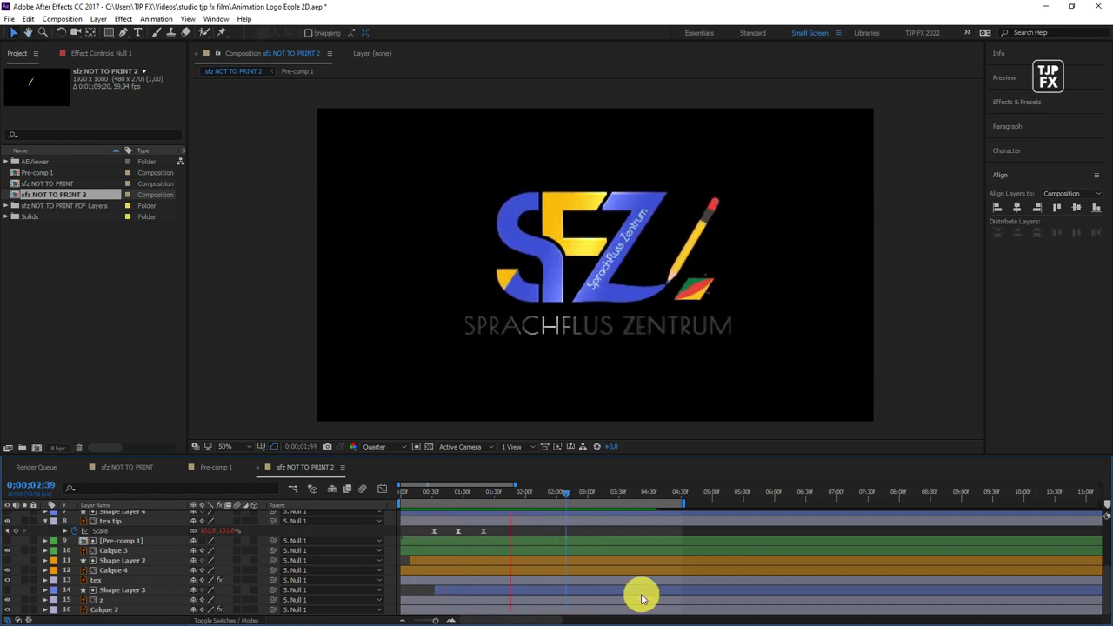
# Move the four light sweep Center keyframes earlier, pushing the last to about 5;34.
pyautogui.press('space')
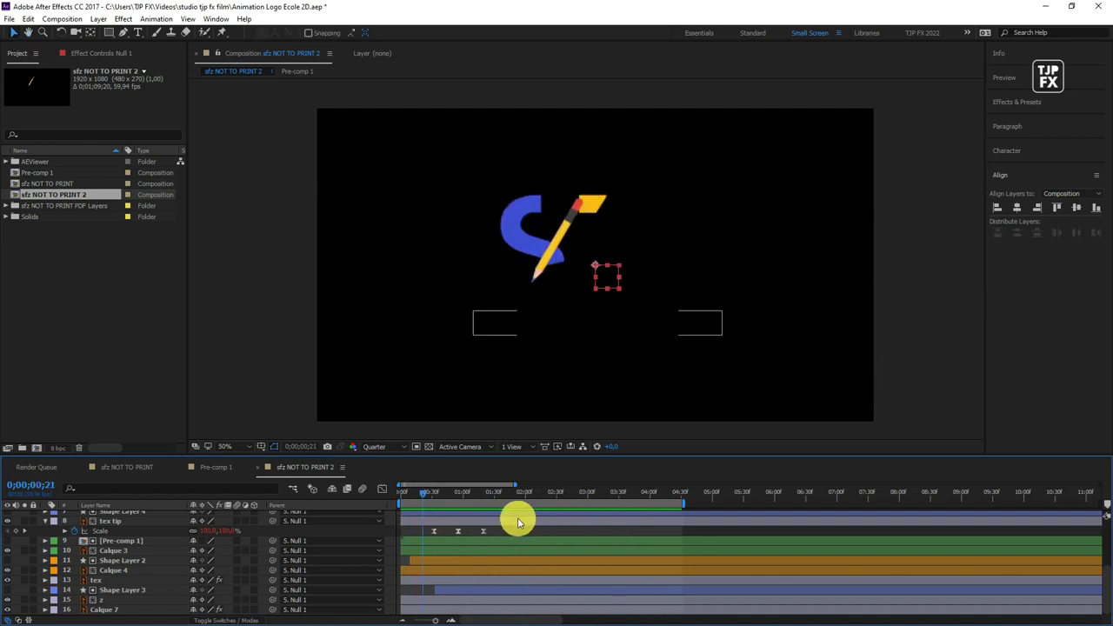
pyautogui.scroll(3, 517, 517)
pyautogui.scroll(3, 427, 521)
pyautogui.moveTo(649, 556); pyautogui.dragTo(481, 573)
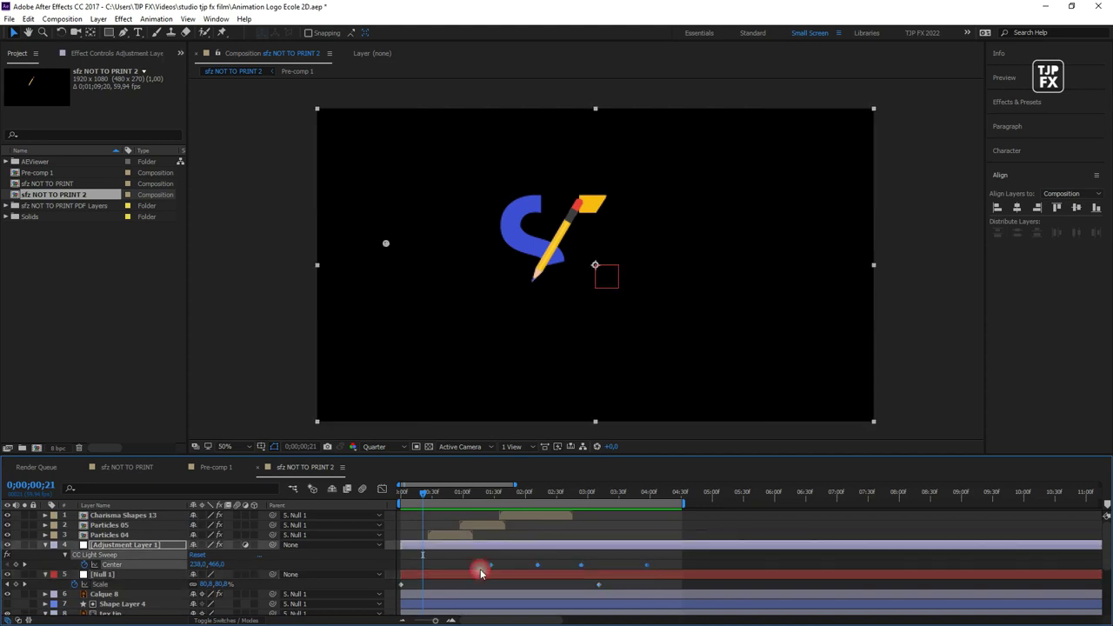
pyautogui.moveTo(490, 565); pyautogui.dragTo(429, 567)
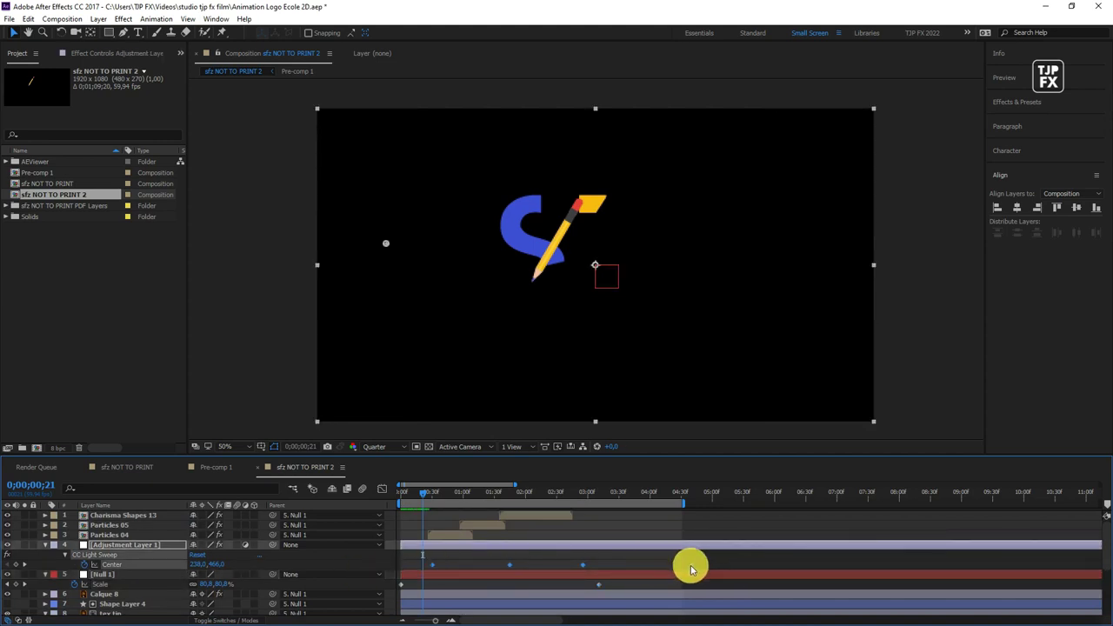
pyautogui.moveTo(745, 569); pyautogui.dragTo(746, 566)
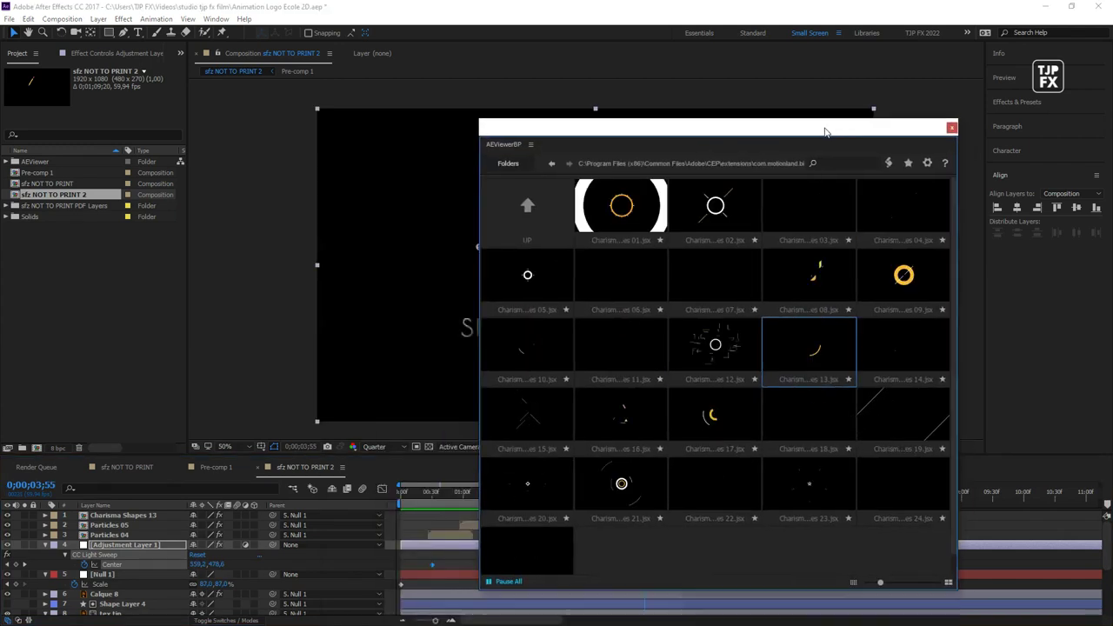
# Browse the AEViewer panel folders, reposition the panel and close it.
pyautogui.click(531, 222)
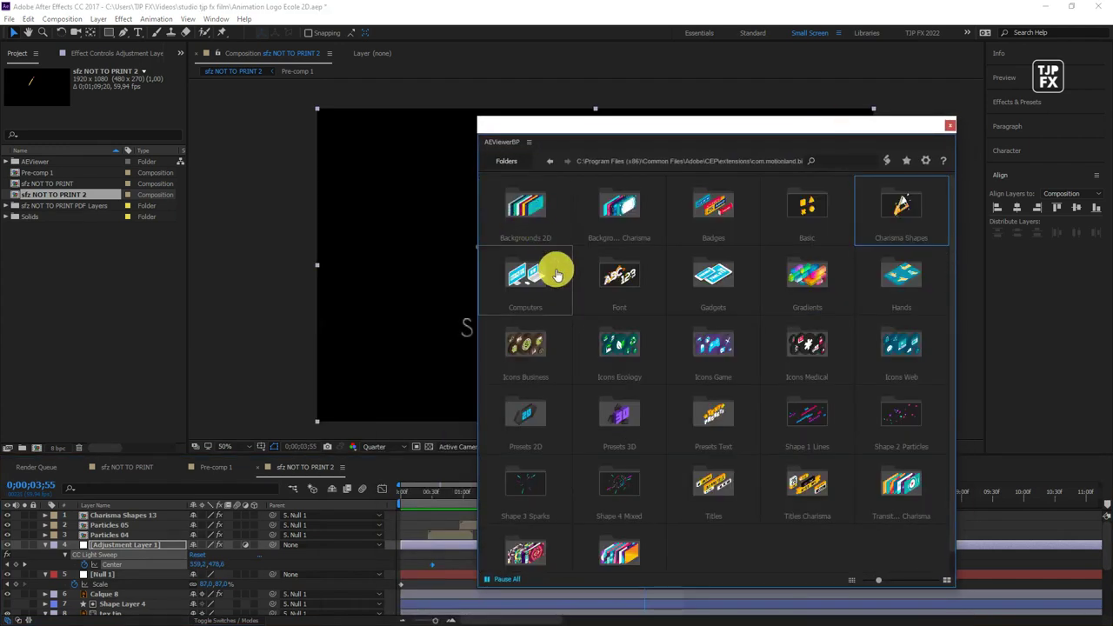
pyautogui.click(529, 142)
pyautogui.click(723, 124)
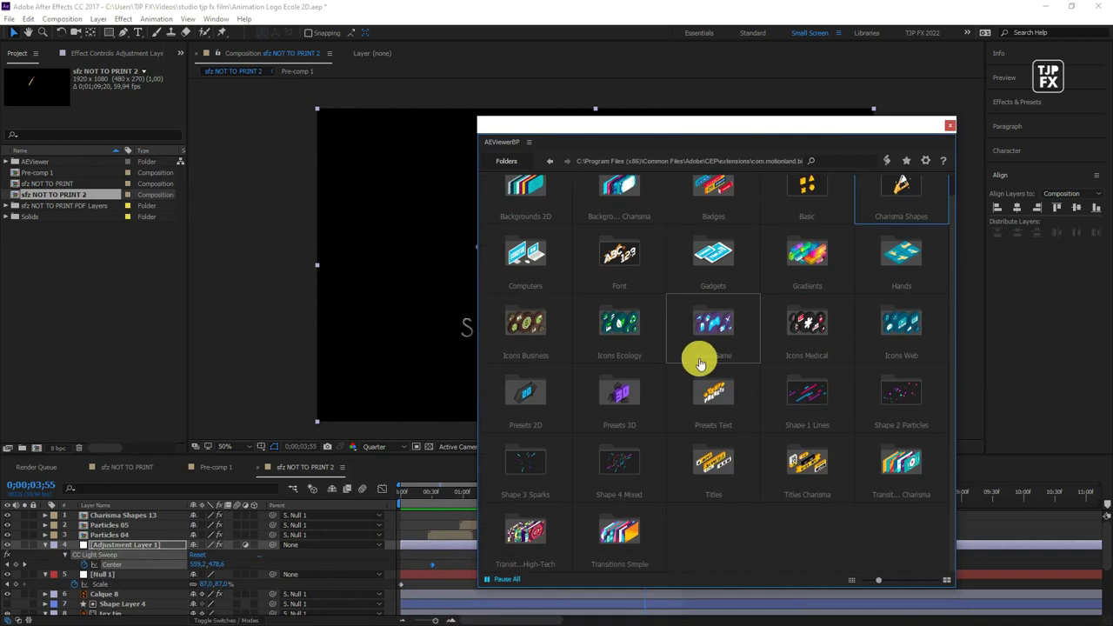
pyautogui.moveTo(750, 126); pyautogui.dragTo(666, 108)
pyautogui.click(867, 104)
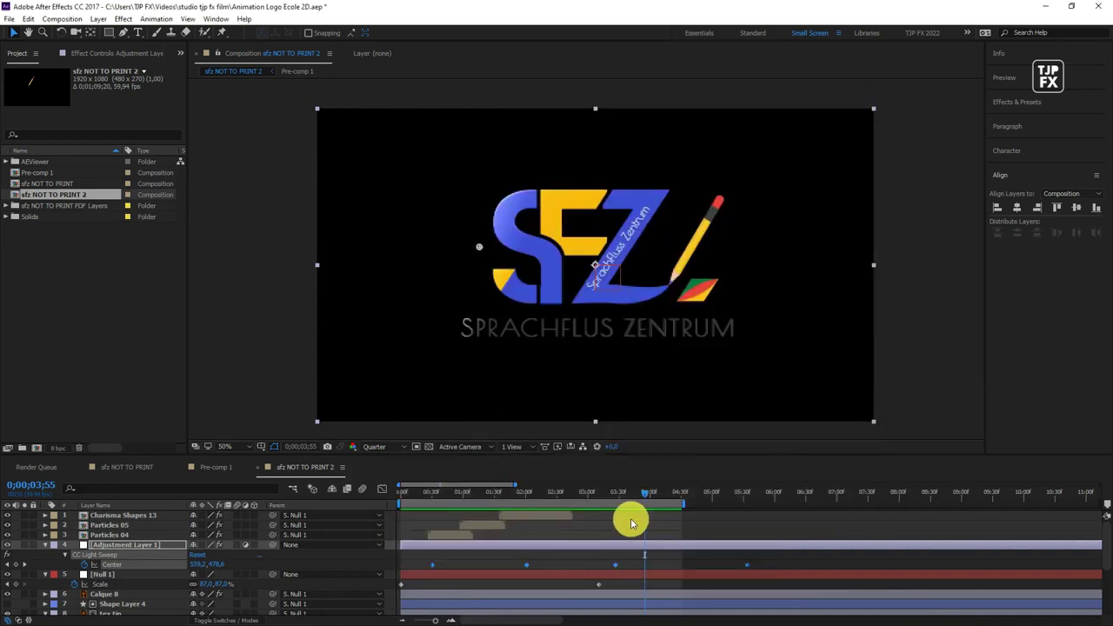
# Add sfz NOT TO PRINT 2 to the Render Queue with QuickTime format and RGB + Alpha channels.
pyautogui.click(61, 18)
pyautogui.click(160, 159)
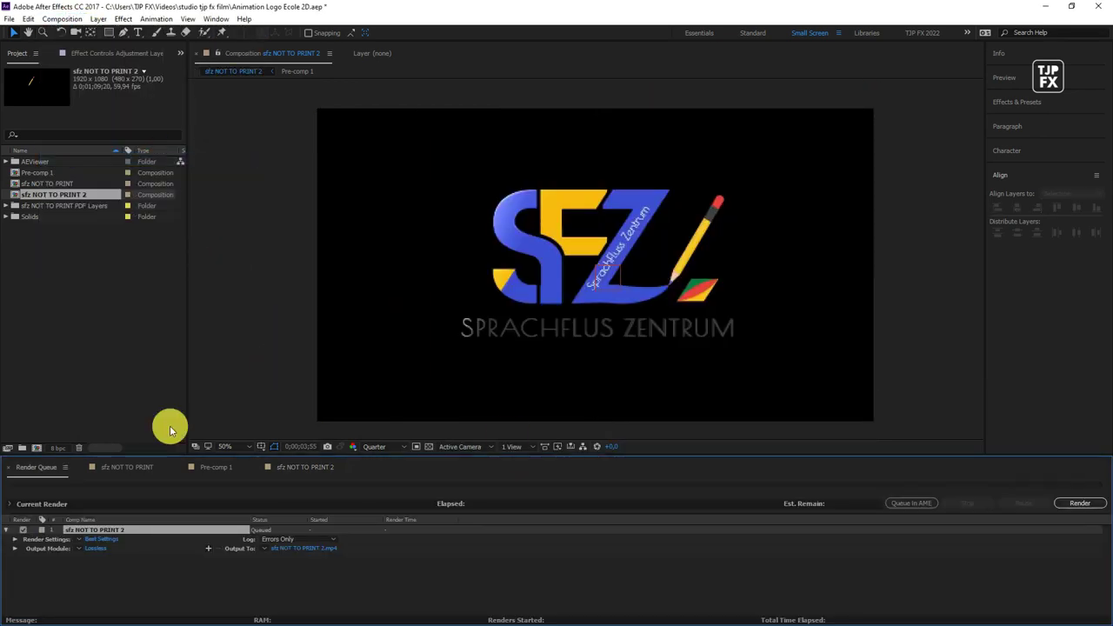
pyautogui.click(96, 547)
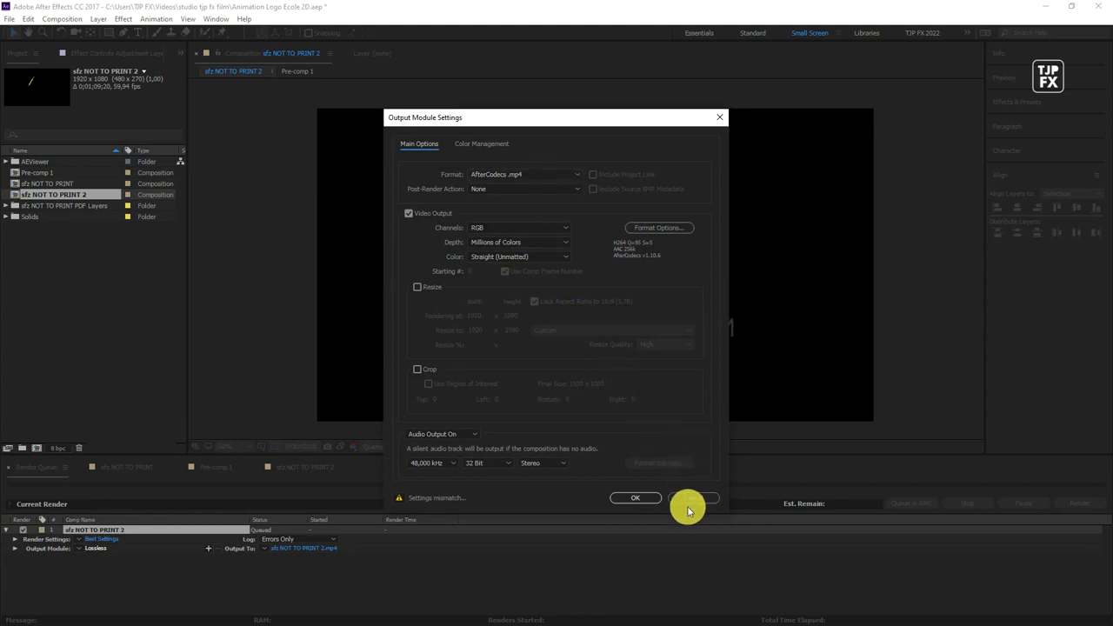
pyautogui.click(565, 175)
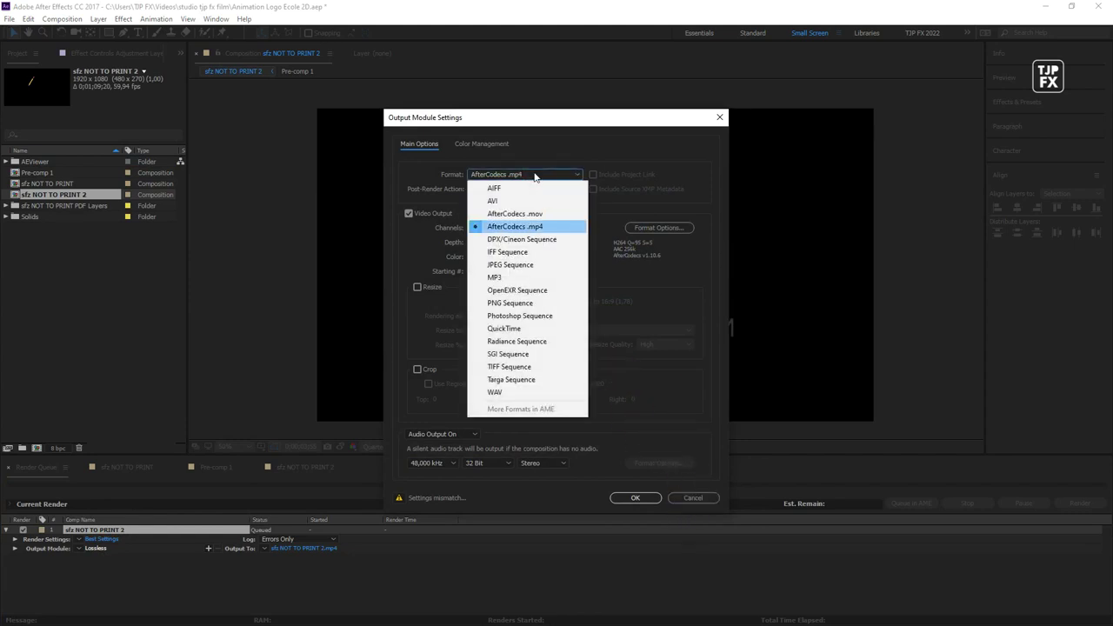
pyautogui.click(532, 326)
pyautogui.click(543, 228)
pyautogui.click(533, 265)
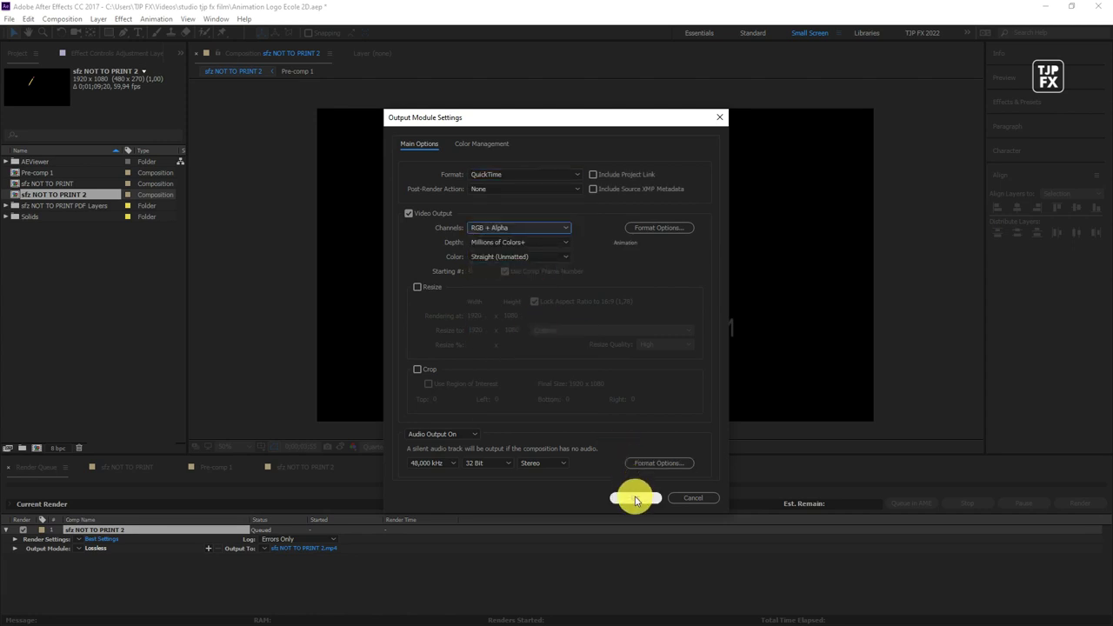
# Set the QuickTime codec to Animation, keep RGB + Alpha, and confirm the output module.
pyautogui.click(659, 228)
pyautogui.click(576, 138)
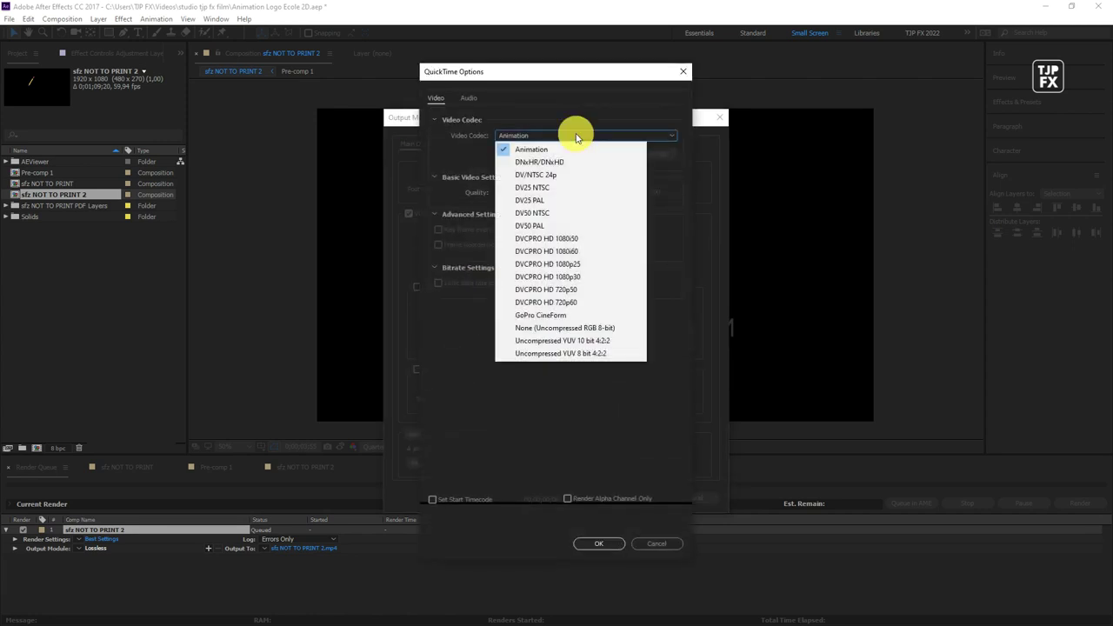
pyautogui.click(604, 341)
pyautogui.click(599, 544)
pyautogui.click(543, 227)
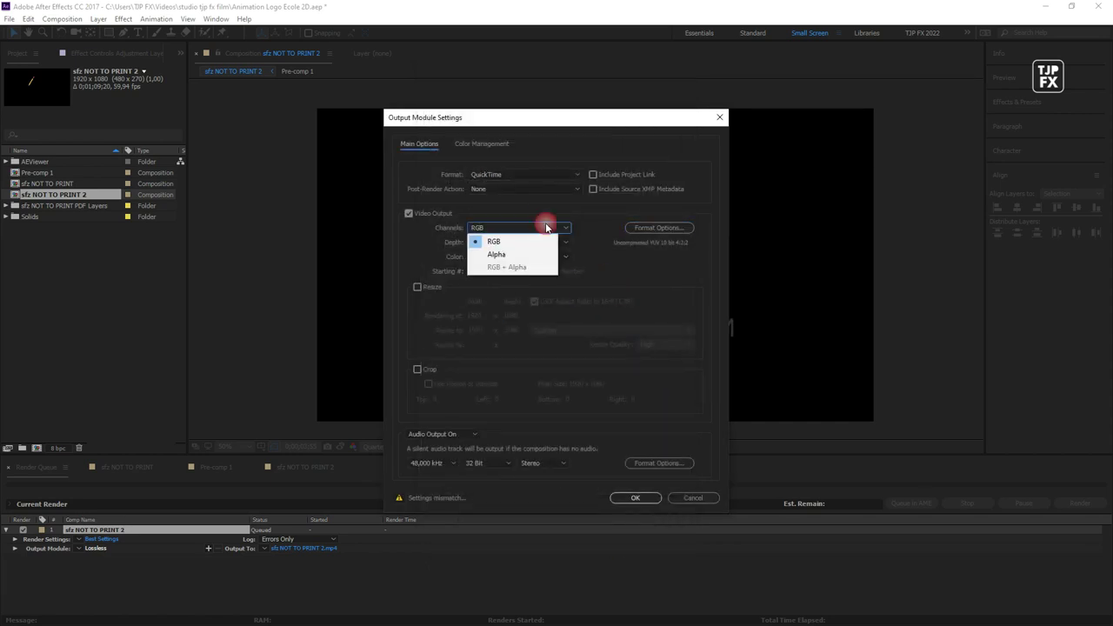
pyautogui.click(651, 228)
pyautogui.click(561, 136)
pyautogui.click(561, 150)
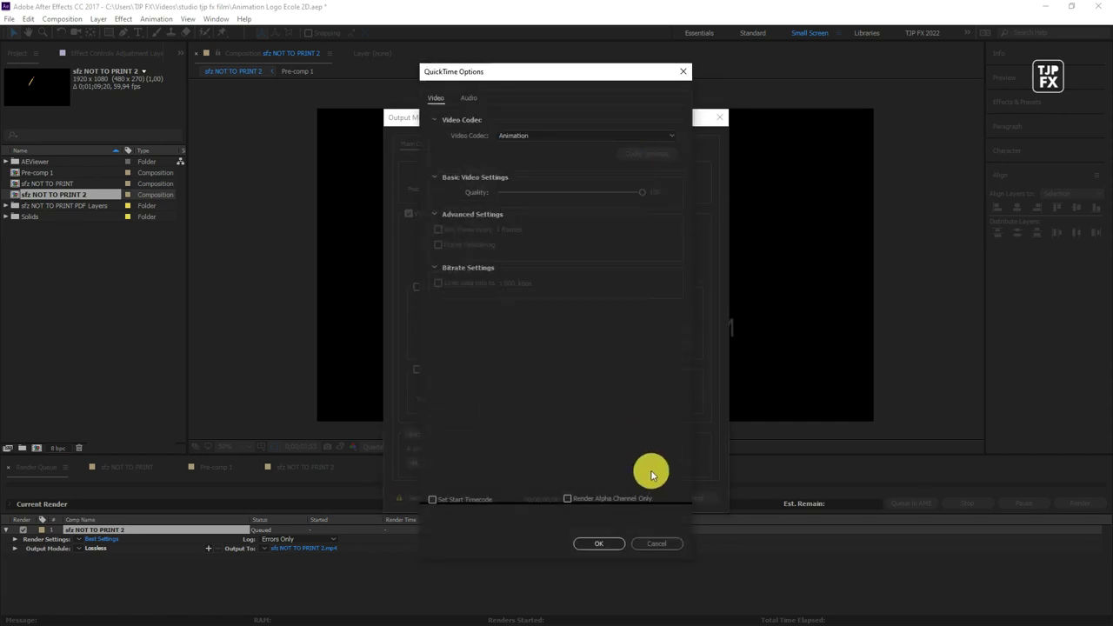
pyautogui.click(604, 545)
pyautogui.click(519, 227)
pyautogui.click(515, 268)
pyautogui.click(638, 502)
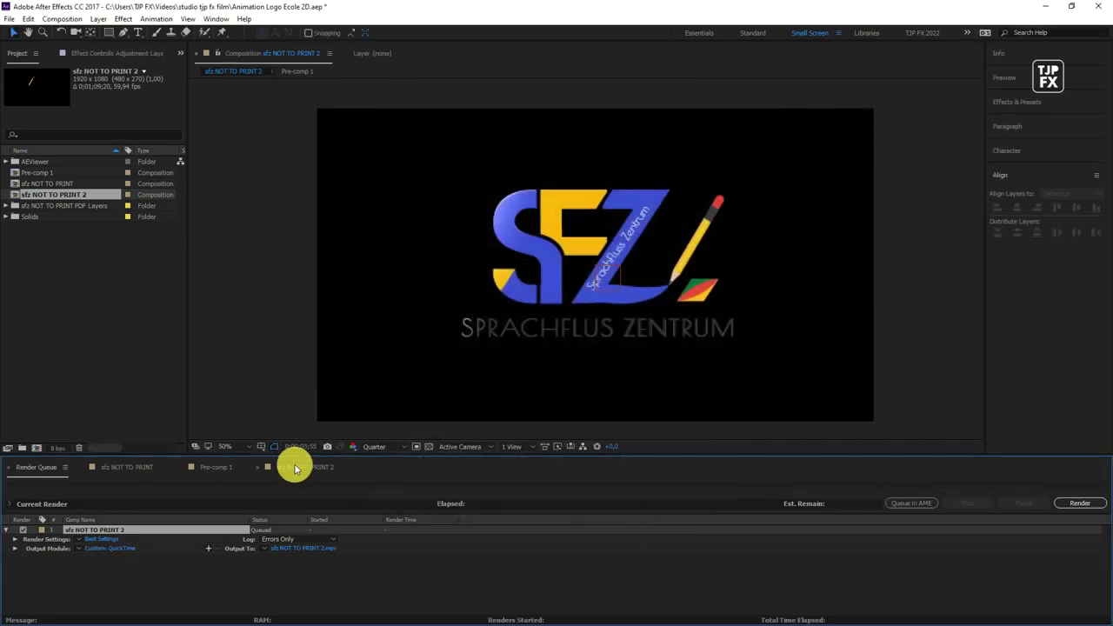
# Extend the sfz NOT TO PRINT 2 work area to about 5;45, then render it to sfz NOT TO PRINT 2.mov.
pyautogui.click(295, 470)
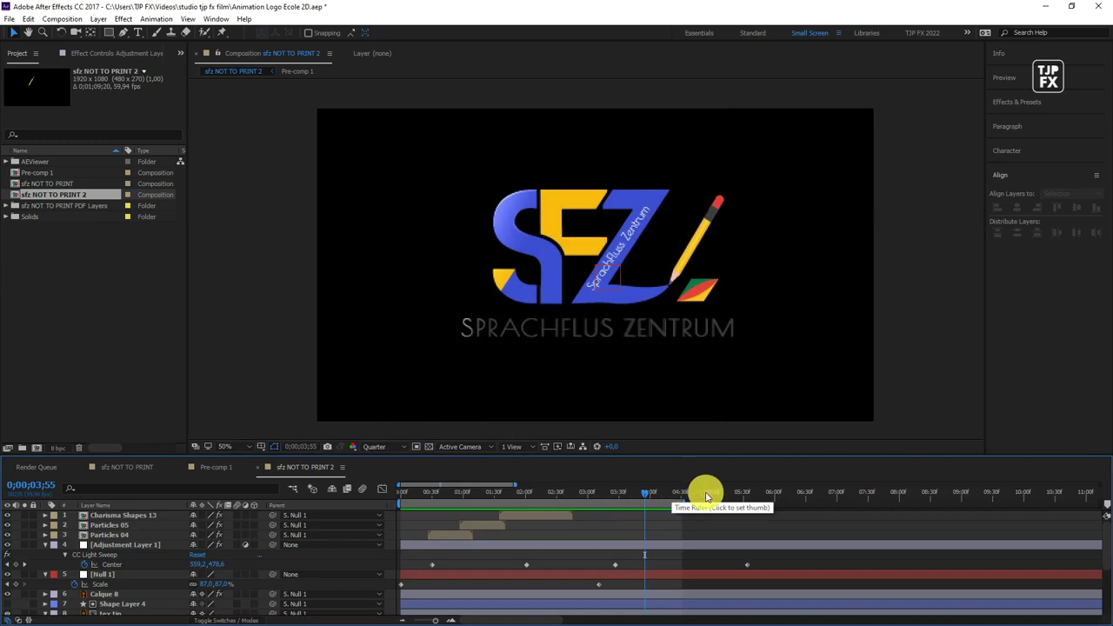
pyautogui.moveTo(683, 502); pyautogui.dragTo(768, 497)
pyautogui.click(732, 501)
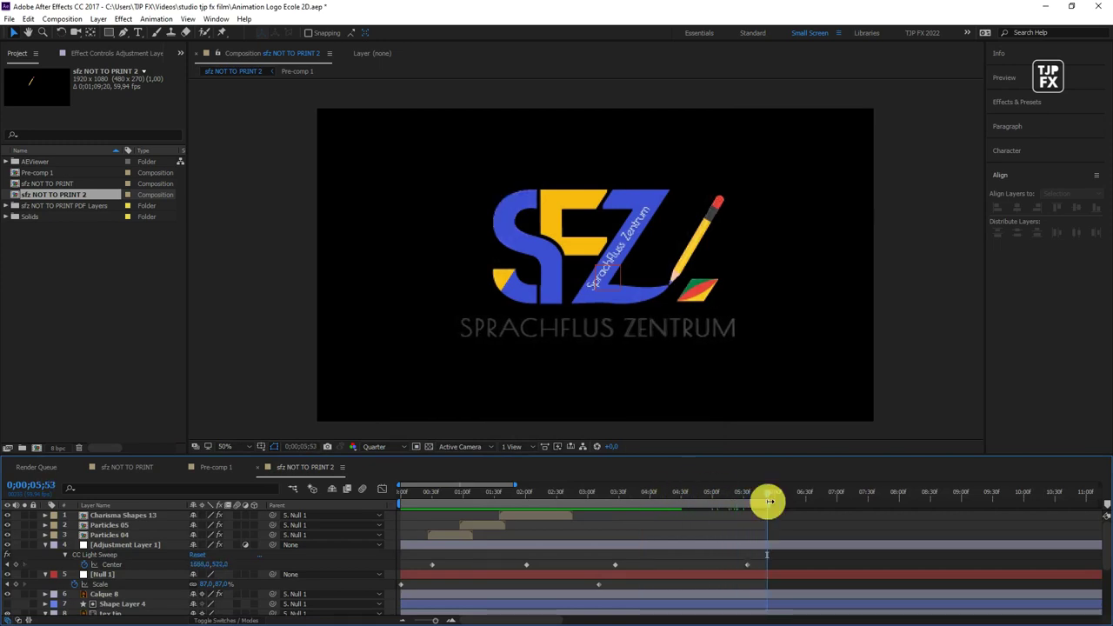
pyautogui.click(52, 466)
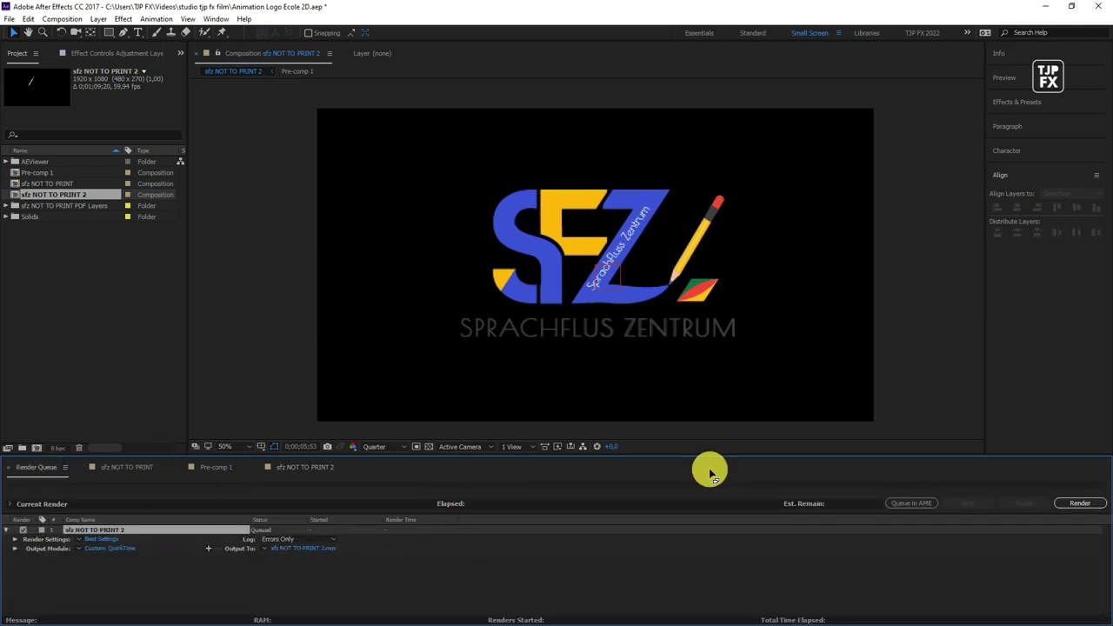
pyautogui.click(1080, 504)
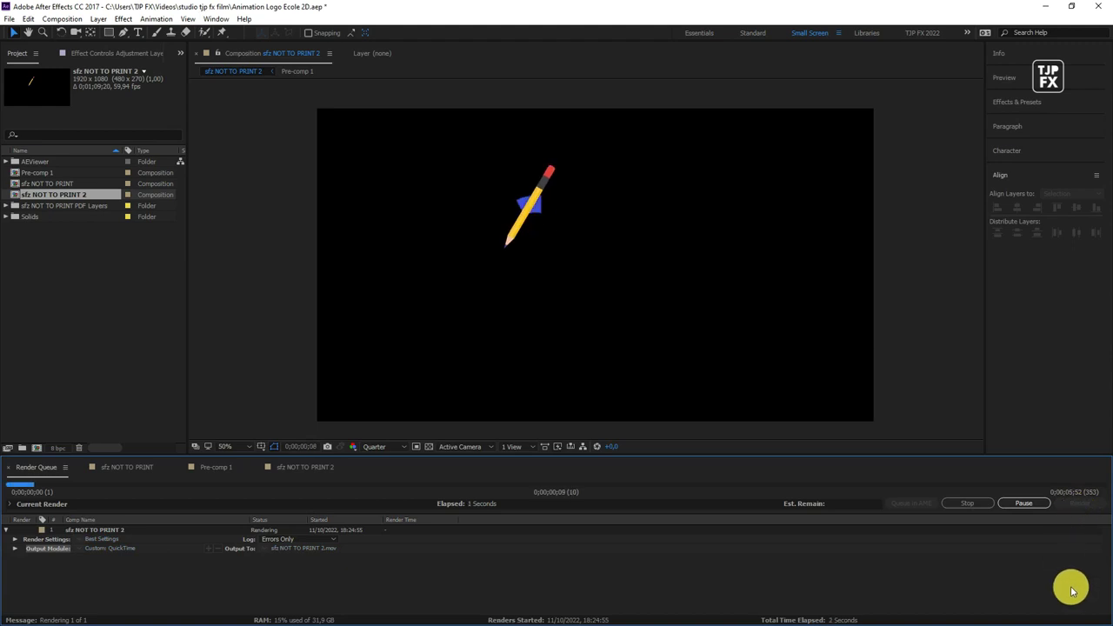